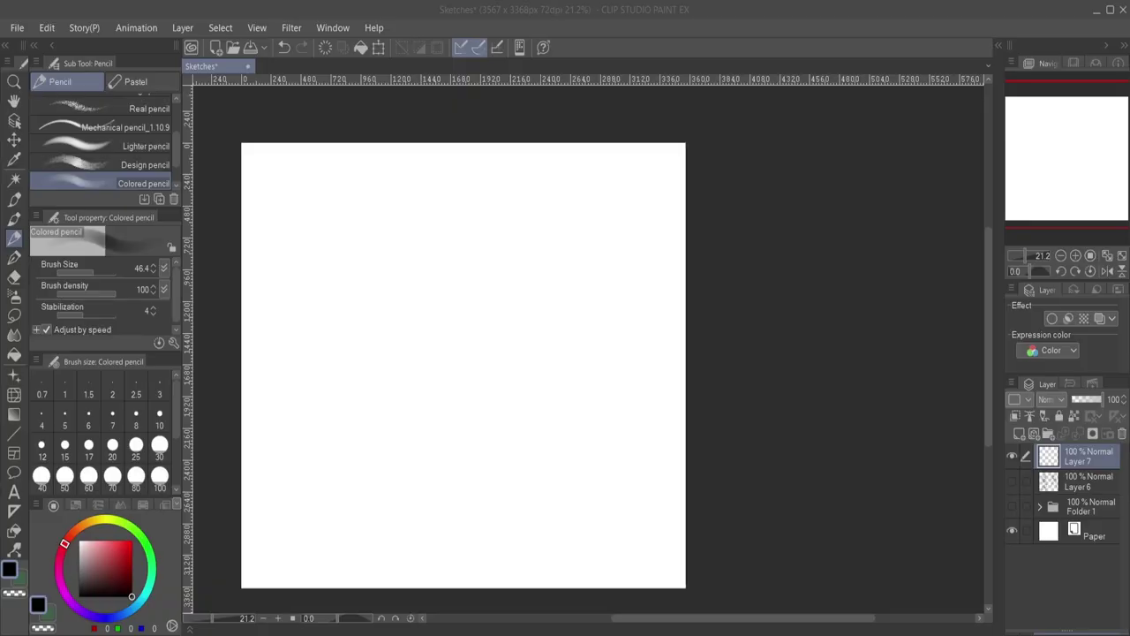
# Bring the drawing window forward and zoom the blank page from 21.2% to 22.4%.
pyautogui.click(785, 26)
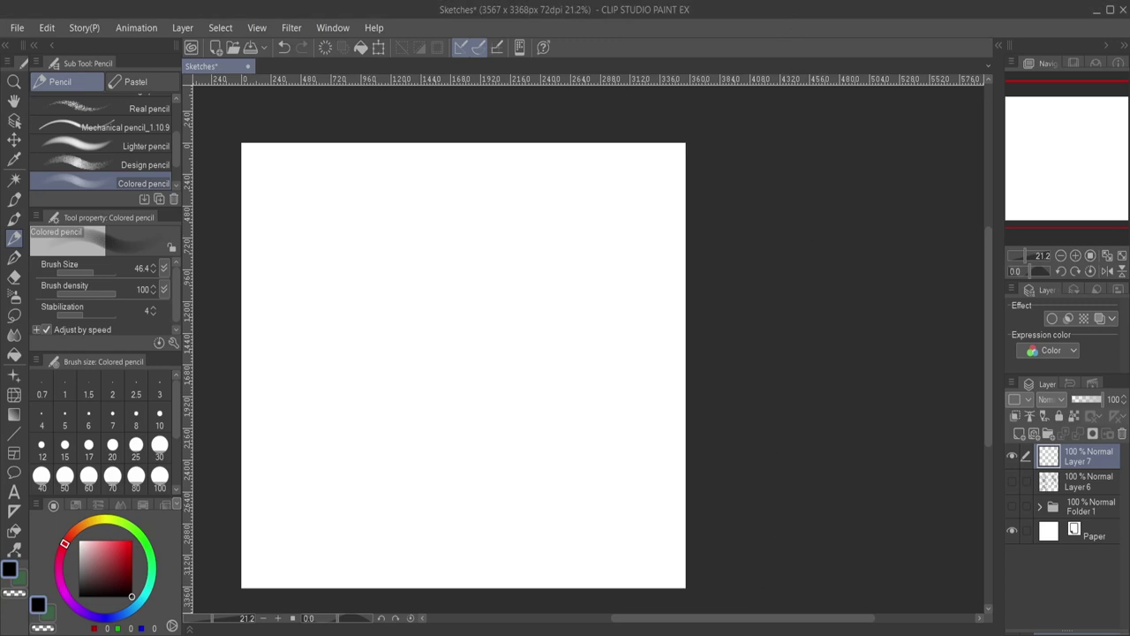
pyautogui.scroll(-2, 338, 220)
pyautogui.scroll(2, 295, 270)
pyautogui.scroll(-1, 357, 277)
pyautogui.scroll(1, 328, 294)
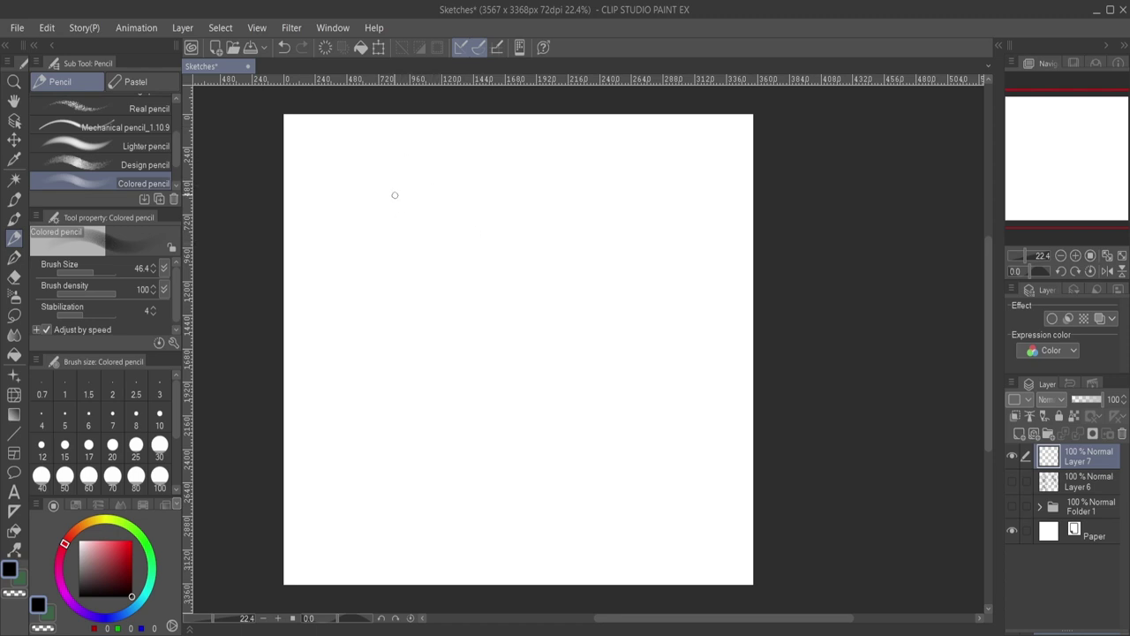
# Sketch three small grey ovals near the page's top-left with the Colored pencil.
pyautogui.moveTo(394, 157)
pyautogui.mouseDown()
pyautogui.moveTo(352, 244)
pyautogui.moveTo(410, 174)
pyautogui.mouseUp()
pyautogui.moveTo(447, 250)
pyautogui.mouseDown()
pyautogui.moveTo(466, 269)
pyautogui.moveTo(454, 250)
pyautogui.mouseUp()
pyautogui.moveTo(484, 173)
pyautogui.mouseDown()
pyautogui.moveTo(499, 161)
pyautogui.moveTo(474, 164)
pyautogui.mouseUp()
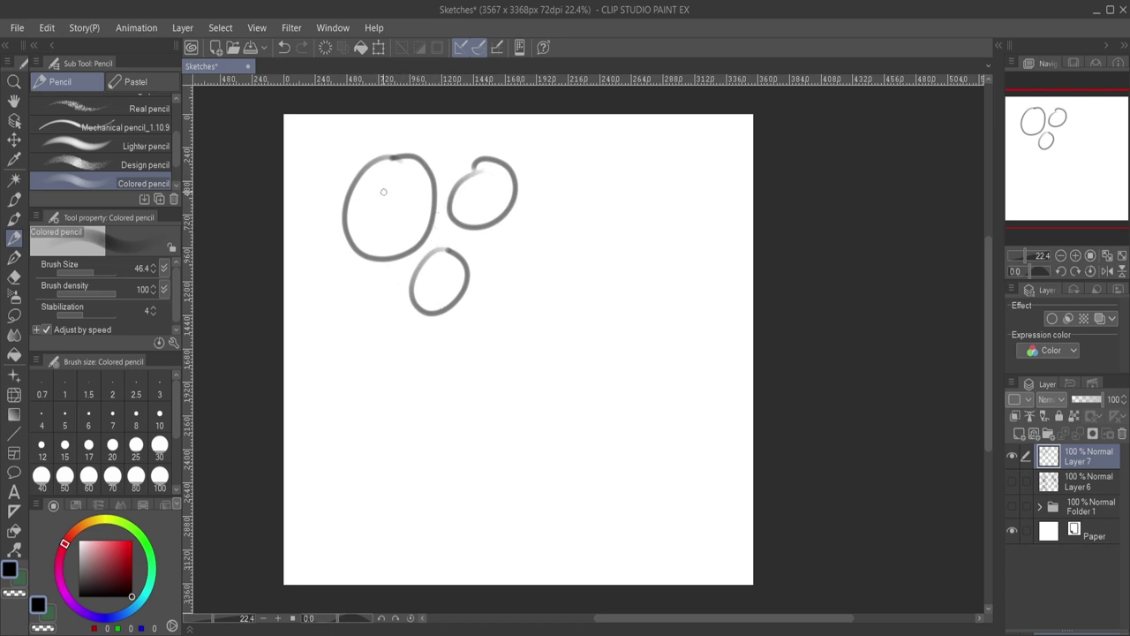
# Erase all three ovals with the Hard Eraser enlarged to size 1640.6.
pyautogui.click(14, 257)
pyautogui.click(14, 276)
pyautogui.moveTo(408, 157); pyautogui.dragTo(345, 167)
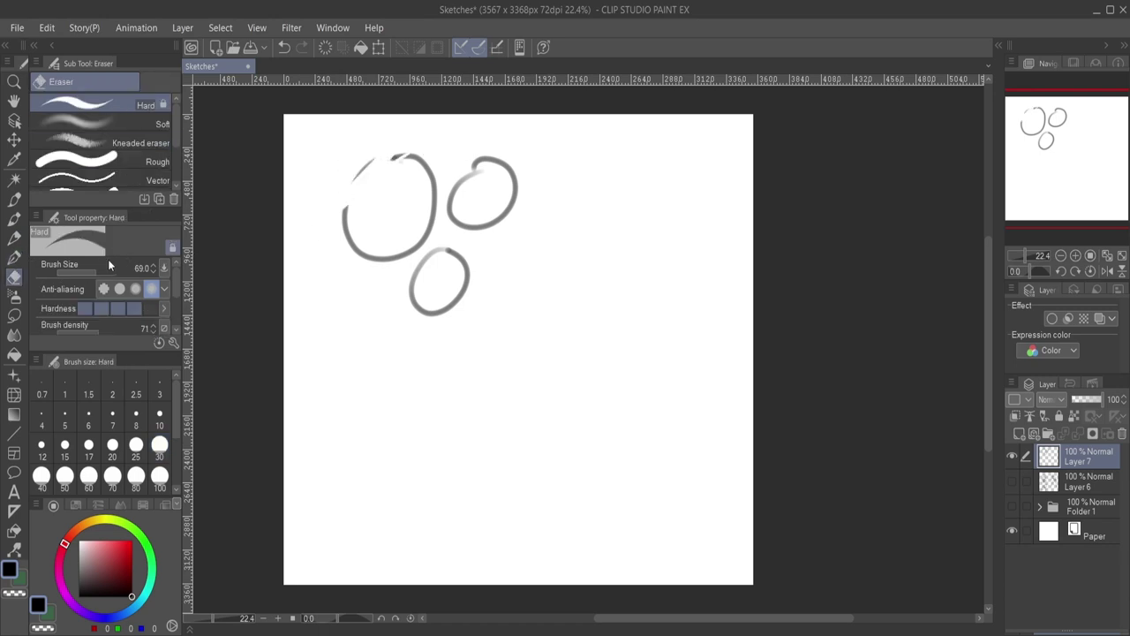
pyautogui.moveTo(98, 268); pyautogui.dragTo(162, 220)
pyautogui.moveTo(388, 208)
pyautogui.mouseDown()
pyautogui.moveTo(512, 170)
pyautogui.moveTo(456, 287)
pyautogui.mouseUp()
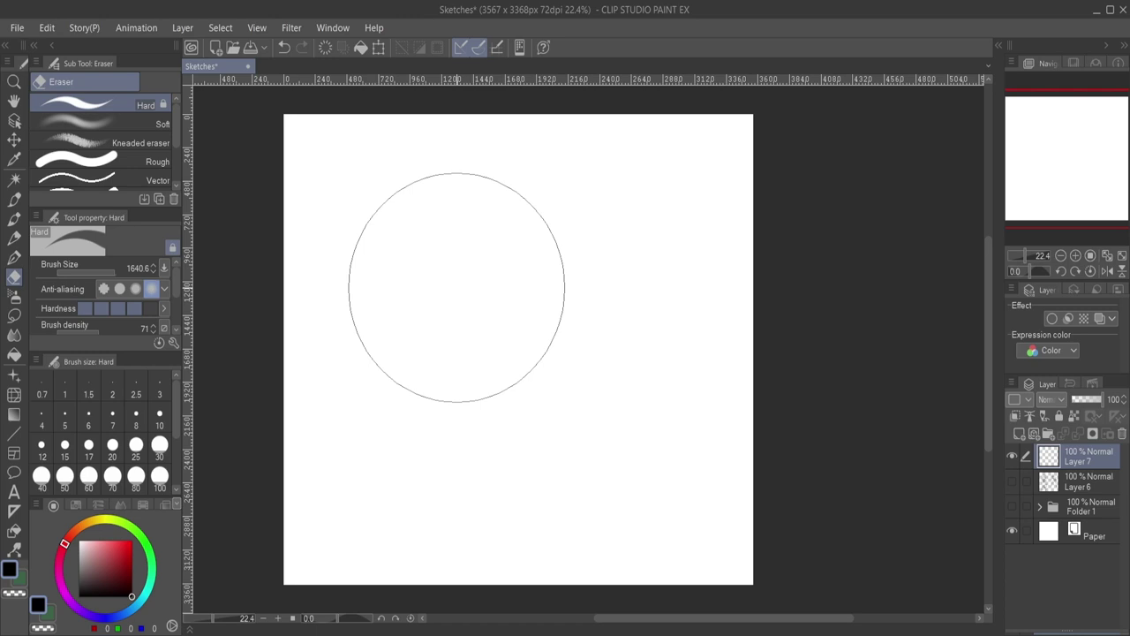
# Return to the Colored pencil sub tool at size 46.4 for sketching.
pyautogui.hotkey('ctrl', 'z')
pyautogui.click(14, 237)
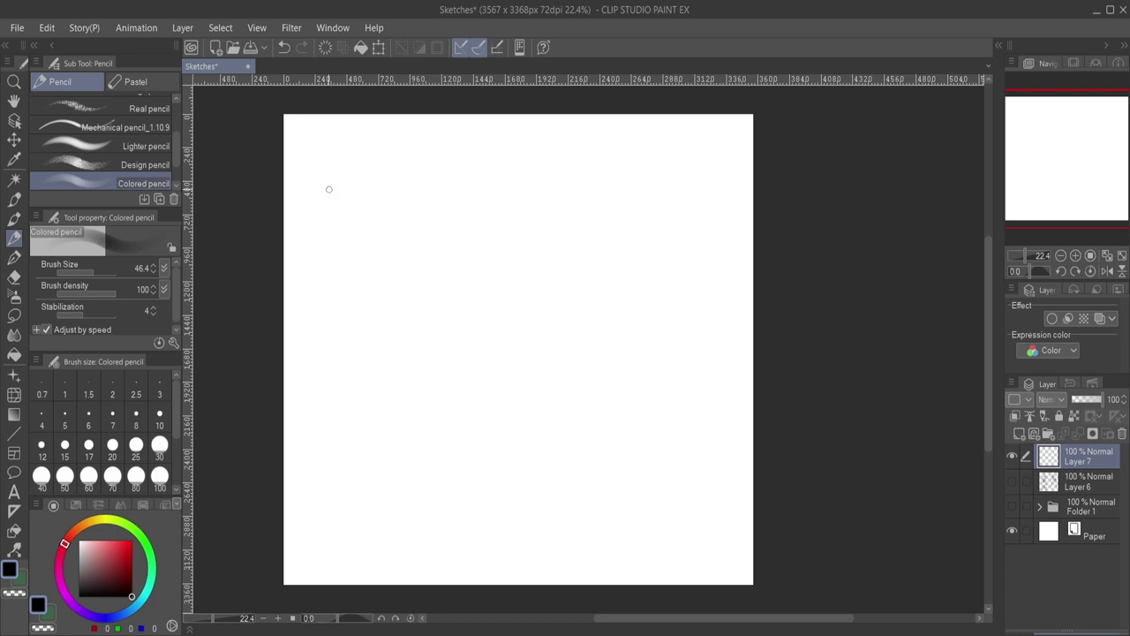
# Sketch a rough outer circle with an inner circle and a small dark curve inside.
pyautogui.moveTo(391, 185)
pyautogui.mouseDown()
pyautogui.moveTo(348, 239)
pyautogui.moveTo(381, 268)
pyautogui.moveTo(350, 232)
pyautogui.moveTo(380, 185)
pyautogui.moveTo(417, 181)
pyautogui.moveTo(444, 219)
pyautogui.moveTo(385, 266)
pyautogui.mouseUp()
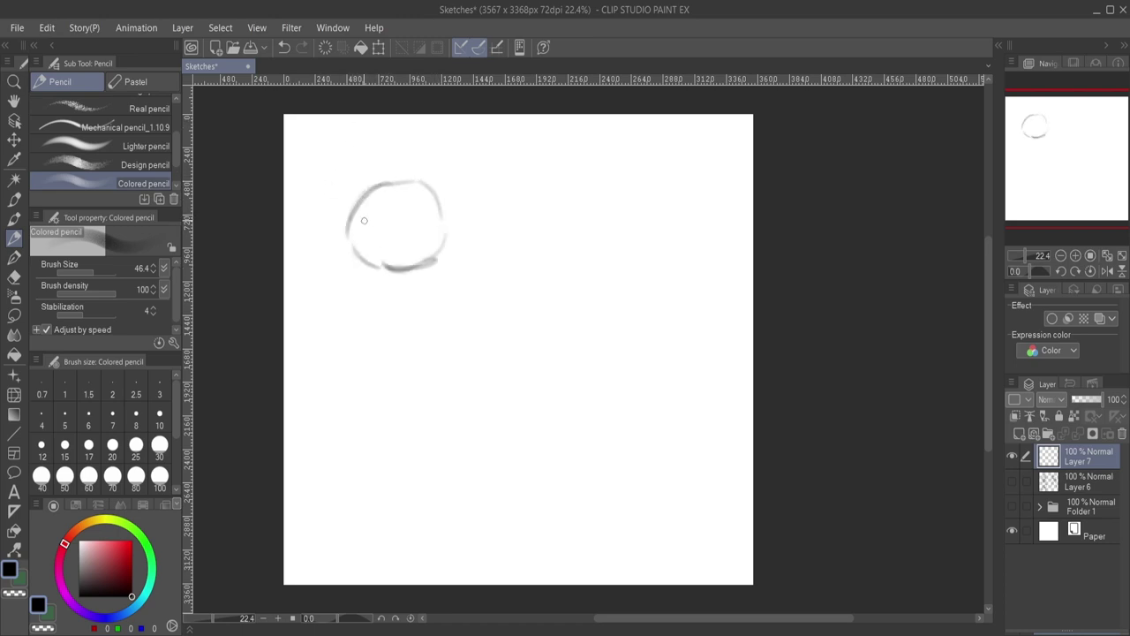
pyautogui.moveTo(364, 224)
pyautogui.mouseDown()
pyautogui.moveTo(396, 191)
pyautogui.moveTo(429, 219)
pyautogui.mouseUp()
pyautogui.moveTo(365, 223)
pyautogui.mouseDown()
pyautogui.moveTo(419, 230)
pyautogui.moveTo(394, 243)
pyautogui.moveTo(429, 219)
pyautogui.moveTo(406, 191)
pyautogui.moveTo(362, 221)
pyautogui.moveTo(393, 185)
pyautogui.moveTo(428, 221)
pyautogui.moveTo(402, 243)
pyautogui.moveTo(362, 221)
pyautogui.moveTo(404, 235)
pyautogui.mouseUp()
pyautogui.moveTo(394, 200)
pyautogui.mouseDown()
pyautogui.moveTo(389, 226)
pyautogui.moveTo(399, 231)
pyautogui.mouseUp()
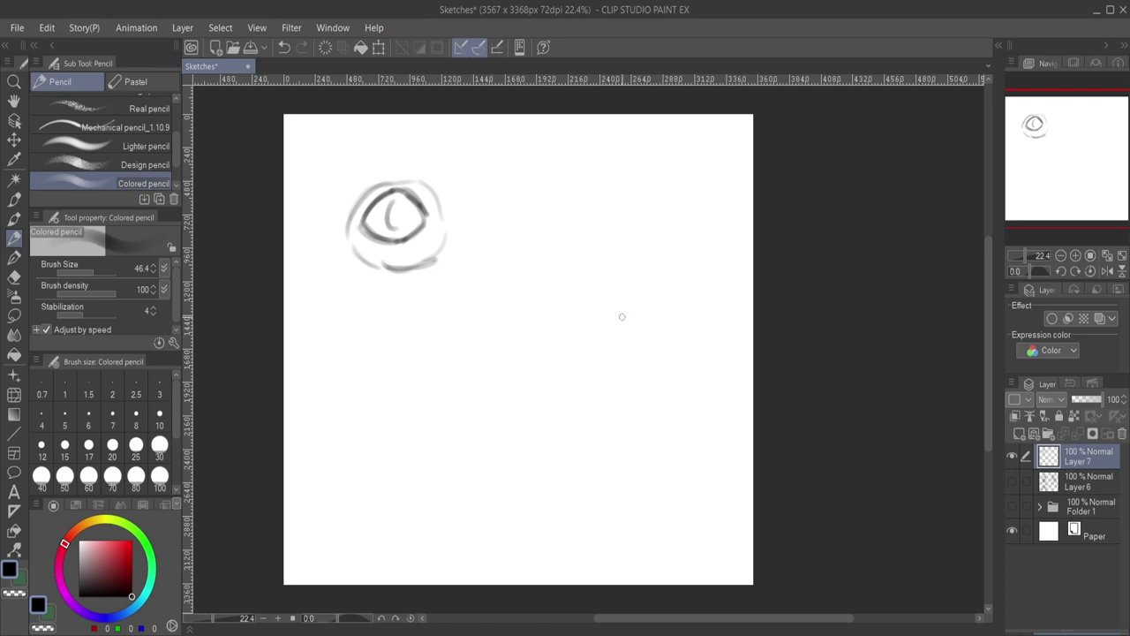
pyautogui.moveTo(395, 201)
pyautogui.mouseDown()
pyautogui.moveTo(394, 226)
pyautogui.moveTo(408, 203)
pyautogui.moveTo(398, 199)
pyautogui.moveTo(391, 222)
pyautogui.mouseUp()
# Erase the mark inside the inner circle with the Hard Eraser.
pyautogui.click(14, 277)
pyautogui.moveTo(399, 210); pyautogui.dragTo(403, 206)
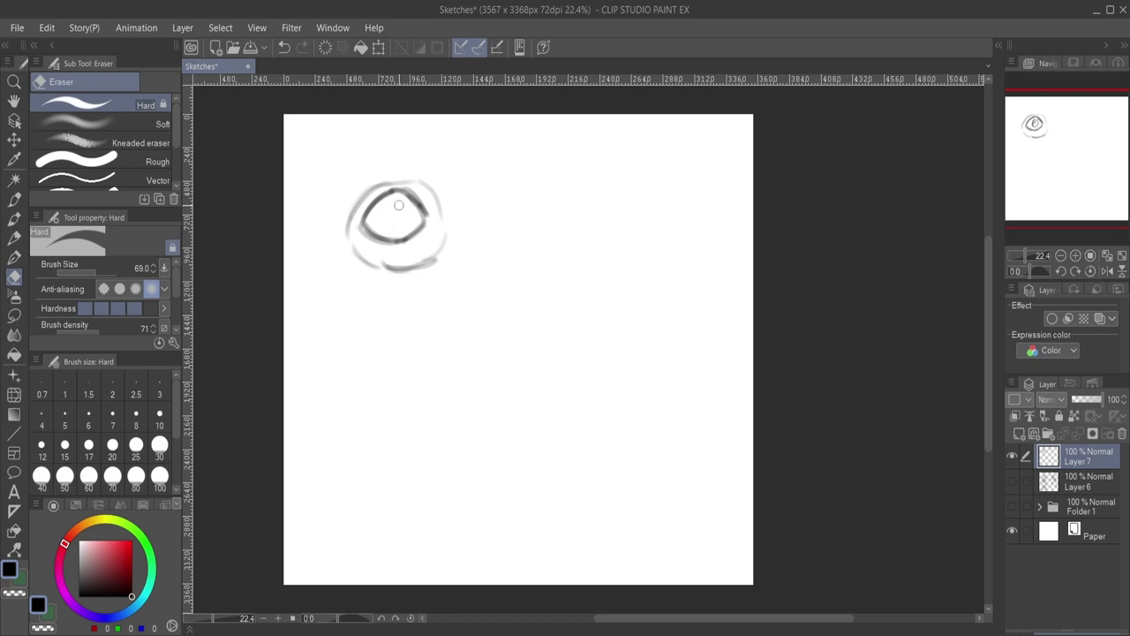
pyautogui.moveTo(398, 206)
pyautogui.mouseDown()
pyautogui.moveTo(417, 216)
pyautogui.moveTo(372, 226)
pyautogui.moveTo(431, 210)
pyautogui.moveTo(413, 190)
pyautogui.moveTo(428, 245)
pyautogui.mouseUp()
# Sketch a cup-shaped torso, neck lines, a long arm line and lower body under the head.
pyautogui.press('p')
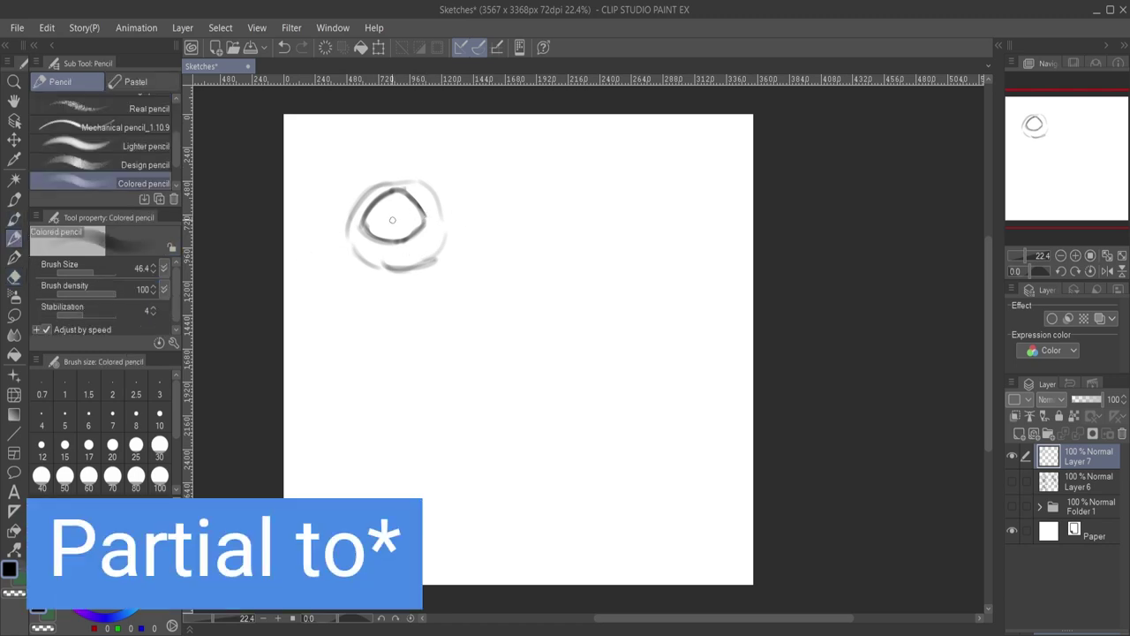
pyautogui.moveTo(364, 284)
pyautogui.mouseDown()
pyautogui.moveTo(422, 300)
pyautogui.moveTo(345, 308)
pyautogui.moveTo(355, 332)
pyautogui.mouseUp()
pyautogui.moveTo(415, 303)
pyautogui.mouseDown()
pyautogui.moveTo(381, 352)
pyautogui.moveTo(355, 315)
pyautogui.moveTo(358, 293)
pyautogui.moveTo(360, 346)
pyautogui.moveTo(399, 330)
pyautogui.moveTo(411, 299)
pyautogui.moveTo(378, 348)
pyautogui.mouseUp()
pyautogui.moveTo(412, 291); pyautogui.dragTo(353, 307)
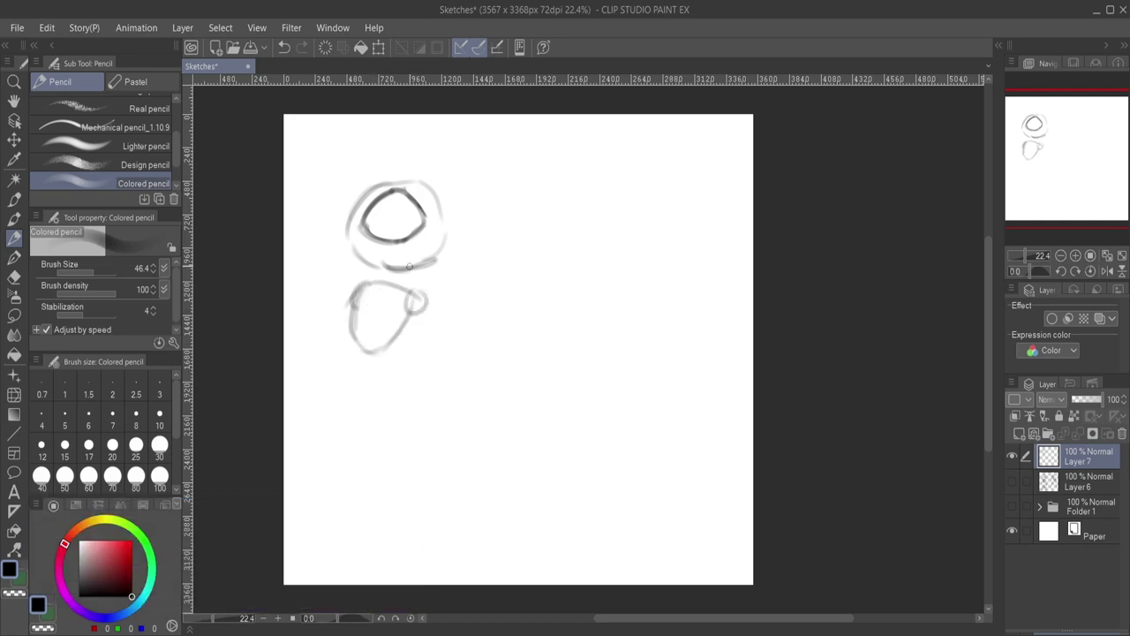
pyautogui.moveTo(382, 268)
pyautogui.mouseDown()
pyautogui.moveTo(379, 283)
pyautogui.moveTo(423, 314)
pyautogui.moveTo(424, 339)
pyautogui.mouseUp()
pyautogui.moveTo(381, 279)
pyautogui.mouseDown()
pyautogui.moveTo(355, 289)
pyautogui.moveTo(305, 397)
pyautogui.mouseUp()
pyautogui.moveTo(353, 329)
pyautogui.mouseDown()
pyautogui.moveTo(336, 361)
pyautogui.moveTo(359, 383)
pyautogui.mouseUp()
pyautogui.moveTo(397, 339)
pyautogui.mouseDown()
pyautogui.moveTo(383, 384)
pyautogui.moveTo(337, 366)
pyautogui.moveTo(369, 371)
pyautogui.moveTo(402, 355)
pyautogui.mouseUp()
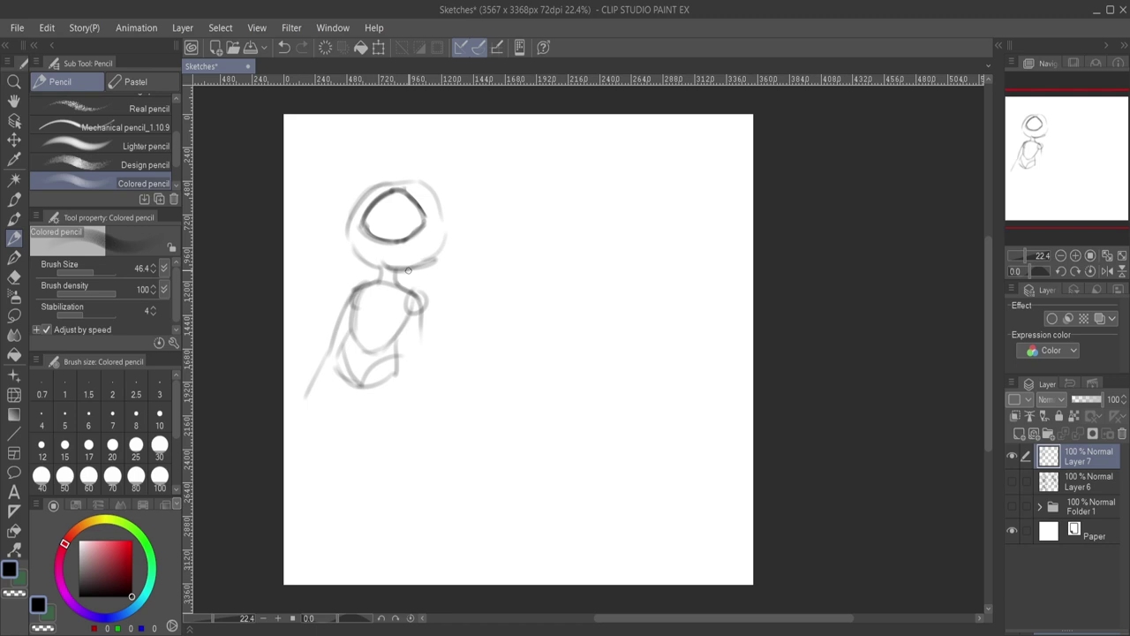
pyautogui.moveTo(366, 282); pyautogui.dragTo(343, 351)
# Erase the lines around the neck and shoulder with the Hard Eraser.
pyautogui.click(15, 258)
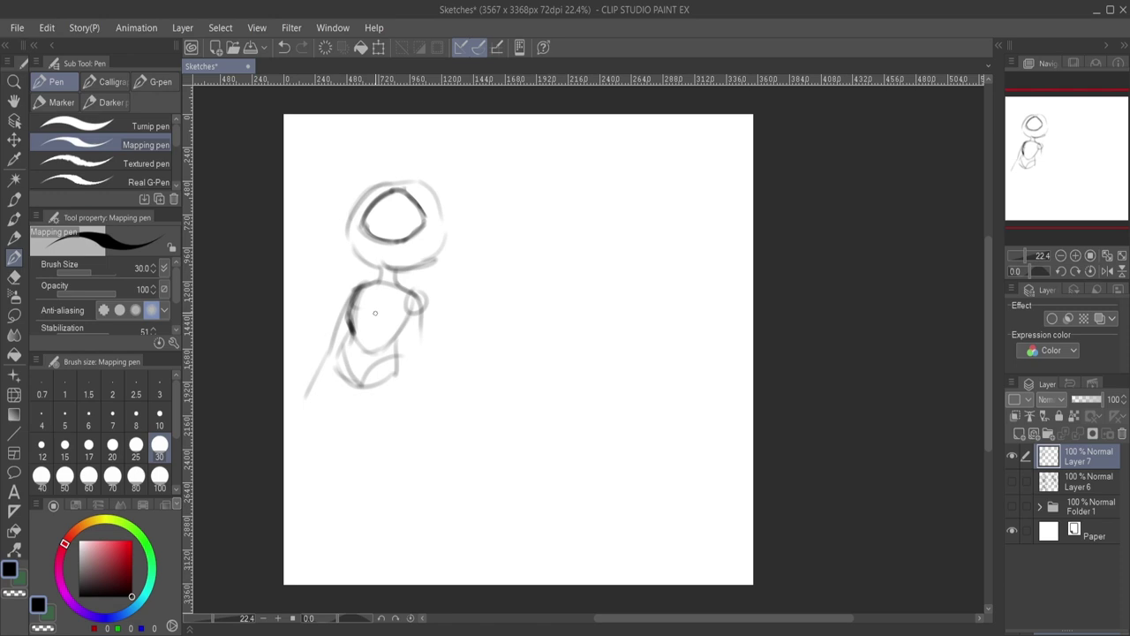
pyautogui.click(15, 276)
pyautogui.moveTo(376, 309)
pyautogui.mouseDown()
pyautogui.moveTo(355, 289)
pyautogui.moveTo(353, 323)
pyautogui.mouseUp()
# Erase the old body lines and redraw the neck, rounded torso and leg lines in Colored pencil.
pyautogui.moveTo(588, 349)
pyautogui.mouseDown()
pyautogui.moveTo(380, 304)
pyautogui.moveTo(409, 328)
pyautogui.moveTo(314, 406)
pyautogui.mouseUp()
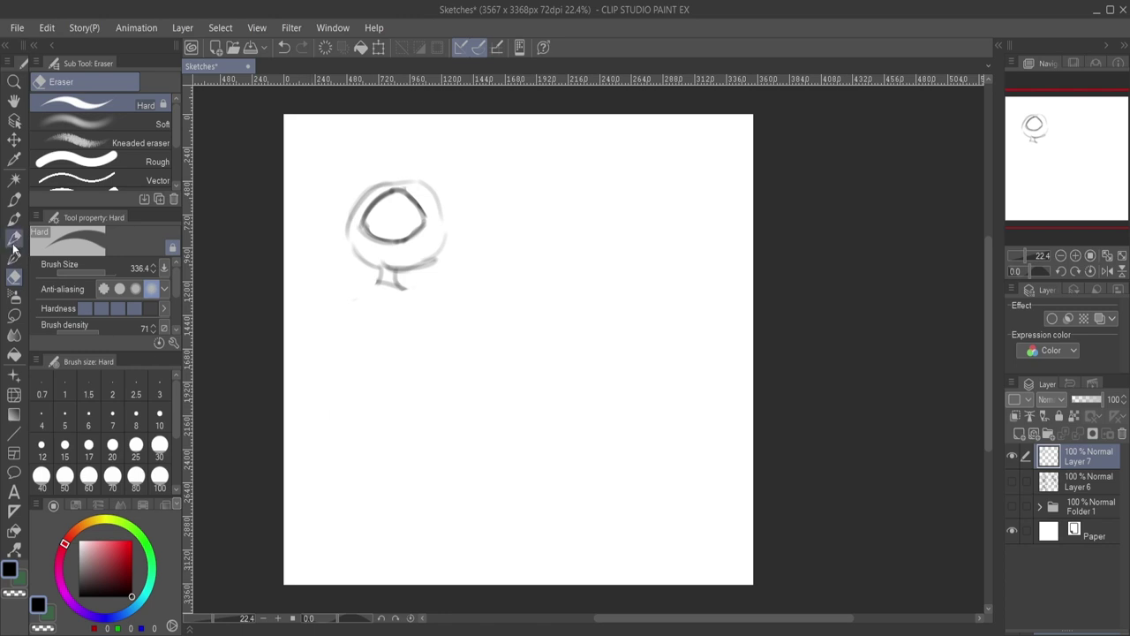
pyautogui.click(15, 238)
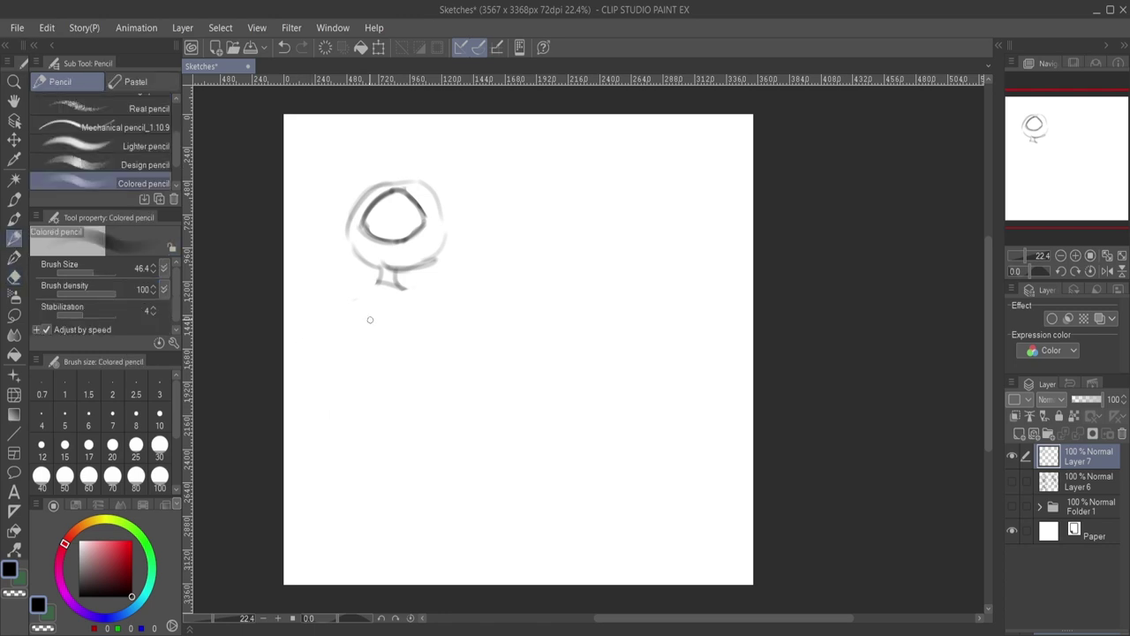
pyautogui.moveTo(382, 270); pyautogui.dragTo(351, 305)
pyautogui.moveTo(388, 284)
pyautogui.mouseDown()
pyautogui.moveTo(415, 304)
pyautogui.moveTo(407, 329)
pyautogui.moveTo(360, 328)
pyautogui.moveTo(356, 291)
pyautogui.moveTo(358, 329)
pyautogui.moveTo(380, 342)
pyautogui.moveTo(356, 295)
pyautogui.moveTo(358, 341)
pyautogui.moveTo(409, 308)
pyautogui.moveTo(394, 335)
pyautogui.moveTo(341, 349)
pyautogui.moveTo(337, 370)
pyautogui.moveTo(353, 378)
pyautogui.mouseUp()
pyautogui.moveTo(390, 337)
pyautogui.mouseDown()
pyautogui.moveTo(395, 365)
pyautogui.moveTo(337, 353)
pyautogui.moveTo(351, 378)
pyautogui.moveTo(394, 353)
pyautogui.moveTo(361, 358)
pyautogui.moveTo(326, 393)
pyautogui.moveTo(326, 424)
pyautogui.mouseUp()
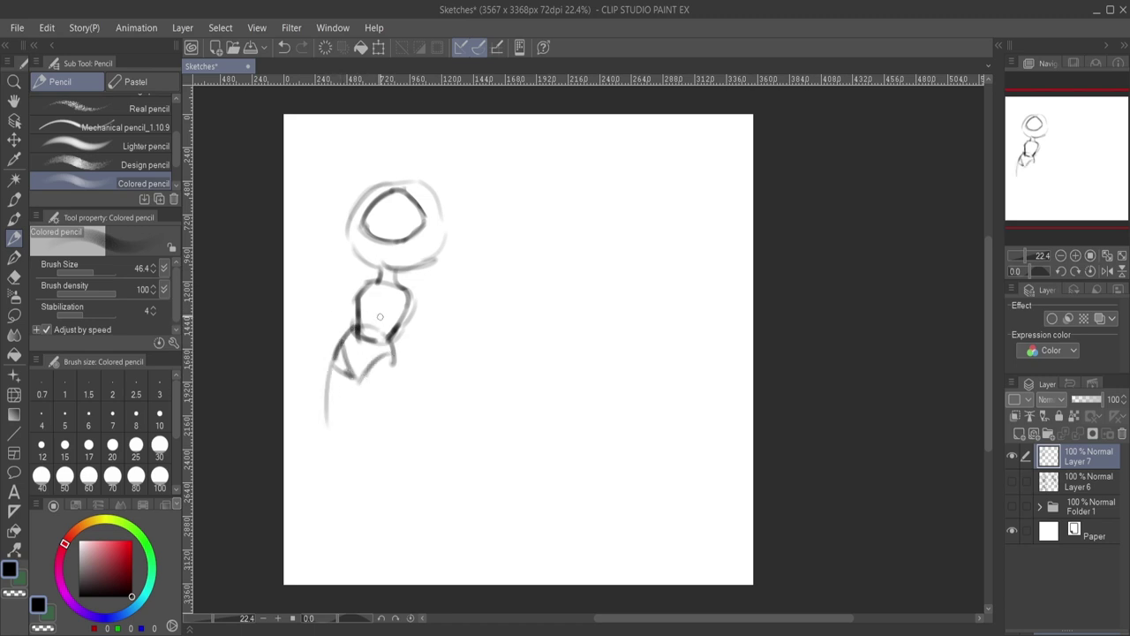
pyautogui.moveTo(402, 307); pyautogui.dragTo(385, 342)
# Erase the dark marks along the torso line.
pyautogui.click(14, 276)
pyautogui.moveTo(352, 327)
pyautogui.mouseDown()
pyautogui.moveTo(381, 324)
pyautogui.moveTo(344, 347)
pyautogui.moveTo(353, 339)
pyautogui.moveTo(323, 386)
pyautogui.moveTo(394, 339)
pyautogui.moveTo(380, 379)
pyautogui.moveTo(373, 350)
pyautogui.moveTo(330, 389)
pyautogui.moveTo(388, 347)
pyautogui.moveTo(367, 327)
pyautogui.mouseUp()
pyautogui.click(15, 256)
pyautogui.click(15, 218)
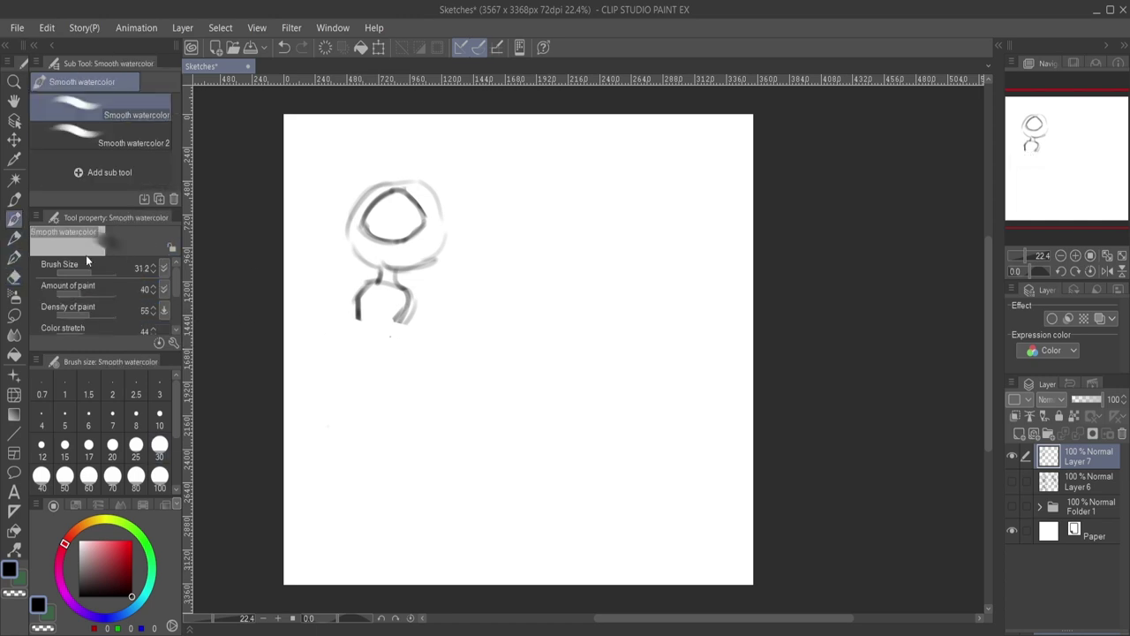
# Darken the lower body with Smooth watercolor and draw the outer and inner leg lines.
pyautogui.moveTo(357, 311)
pyautogui.mouseDown()
pyautogui.moveTo(374, 334)
pyautogui.moveTo(396, 329)
pyautogui.moveTo(364, 335)
pyautogui.mouseUp()
pyautogui.moveTo(351, 325)
pyautogui.mouseDown()
pyautogui.moveTo(392, 337)
pyautogui.moveTo(361, 324)
pyautogui.moveTo(334, 343)
pyautogui.moveTo(345, 374)
pyautogui.mouseUp()
pyautogui.moveTo(394, 346)
pyautogui.mouseDown()
pyautogui.moveTo(346, 379)
pyautogui.moveTo(380, 380)
pyautogui.moveTo(341, 362)
pyautogui.moveTo(389, 371)
pyautogui.mouseUp()
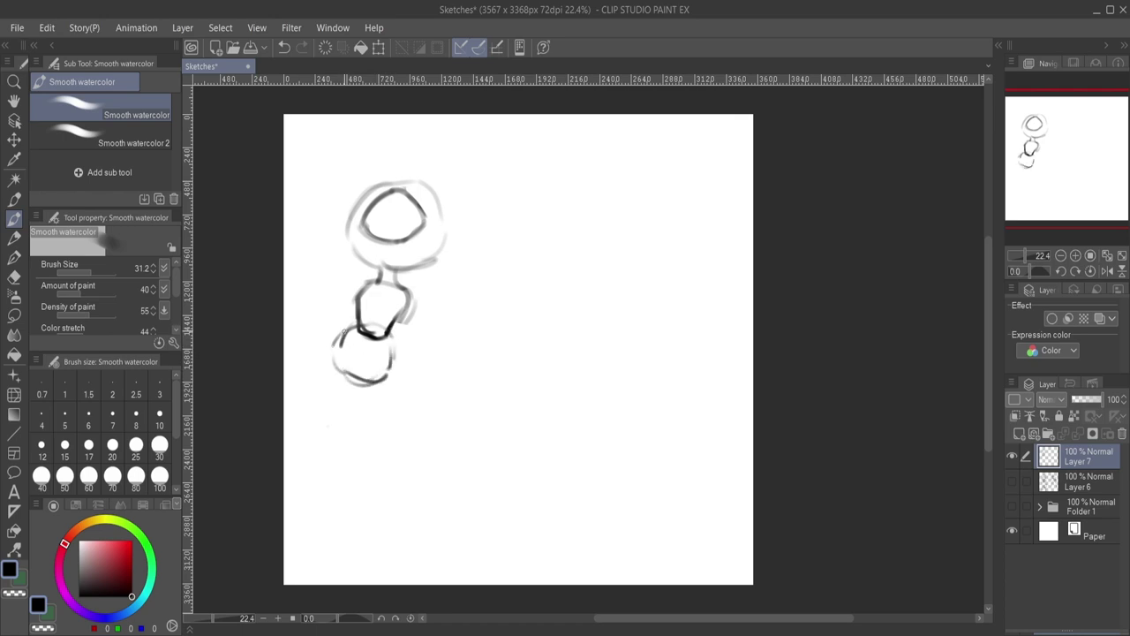
pyautogui.moveTo(345, 331)
pyautogui.mouseDown()
pyautogui.moveTo(358, 380)
pyautogui.moveTo(389, 352)
pyautogui.moveTo(326, 419)
pyautogui.mouseUp()
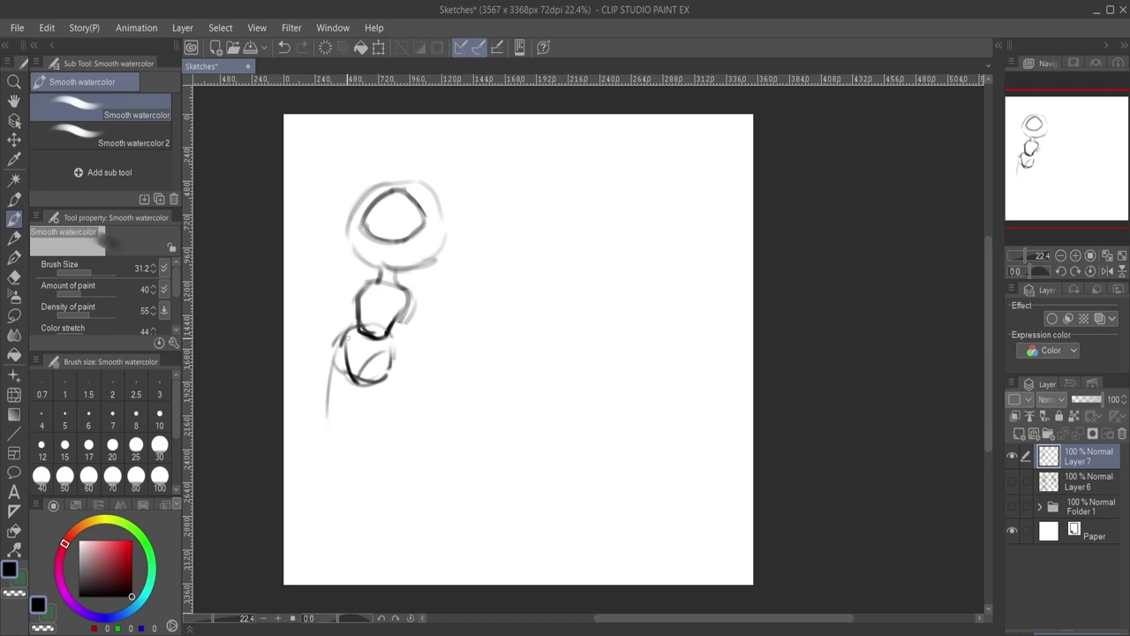
pyautogui.moveTo(340, 339)
pyautogui.mouseDown()
pyautogui.moveTo(324, 412)
pyautogui.moveTo(394, 382)
pyautogui.mouseUp()
pyautogui.moveTo(388, 334)
pyautogui.mouseDown()
pyautogui.moveTo(397, 399)
pyautogui.moveTo(367, 466)
pyautogui.mouseUp()
pyautogui.moveTo(395, 383)
pyautogui.mouseDown()
pyautogui.moveTo(397, 505)
pyautogui.moveTo(372, 471)
pyautogui.moveTo(407, 561)
pyautogui.mouseUp()
pyautogui.moveTo(339, 342)
pyautogui.mouseDown()
pyautogui.moveTo(322, 374)
pyautogui.moveTo(318, 538)
pyautogui.mouseUp()
pyautogui.moveTo(353, 385)
pyautogui.mouseDown()
pyautogui.moveTo(336, 506)
pyautogui.moveTo(307, 558)
pyautogui.mouseUp()
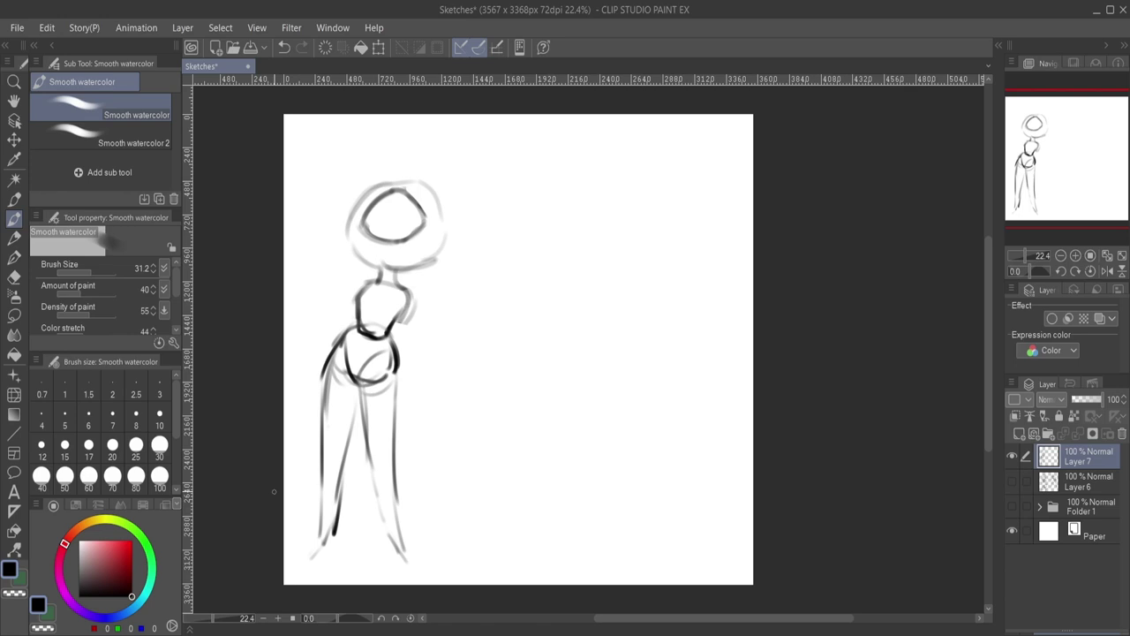
# Darken the skirt edge and right leg, round the right shoulder, and add a pupil and chest curves.
pyautogui.moveTo(341, 336)
pyautogui.mouseDown()
pyautogui.moveTo(314, 543)
pyautogui.moveTo(333, 527)
pyautogui.moveTo(311, 559)
pyautogui.moveTo(356, 393)
pyautogui.moveTo(382, 510)
pyautogui.mouseUp()
pyautogui.moveTo(369, 434)
pyautogui.mouseDown()
pyautogui.moveTo(379, 517)
pyautogui.moveTo(412, 558)
pyautogui.mouseUp()
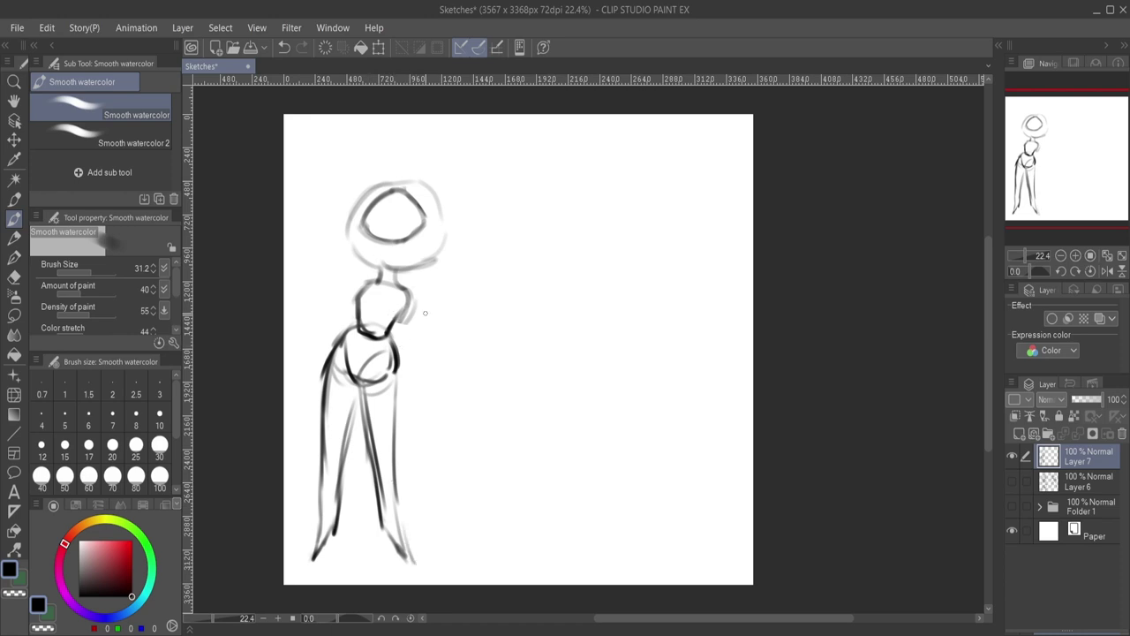
pyautogui.moveTo(388, 334)
pyautogui.mouseDown()
pyautogui.moveTo(409, 290)
pyautogui.moveTo(420, 306)
pyautogui.moveTo(353, 297)
pyautogui.moveTo(332, 348)
pyautogui.mouseUp()
pyautogui.moveTo(411, 315); pyautogui.dragTo(415, 448)
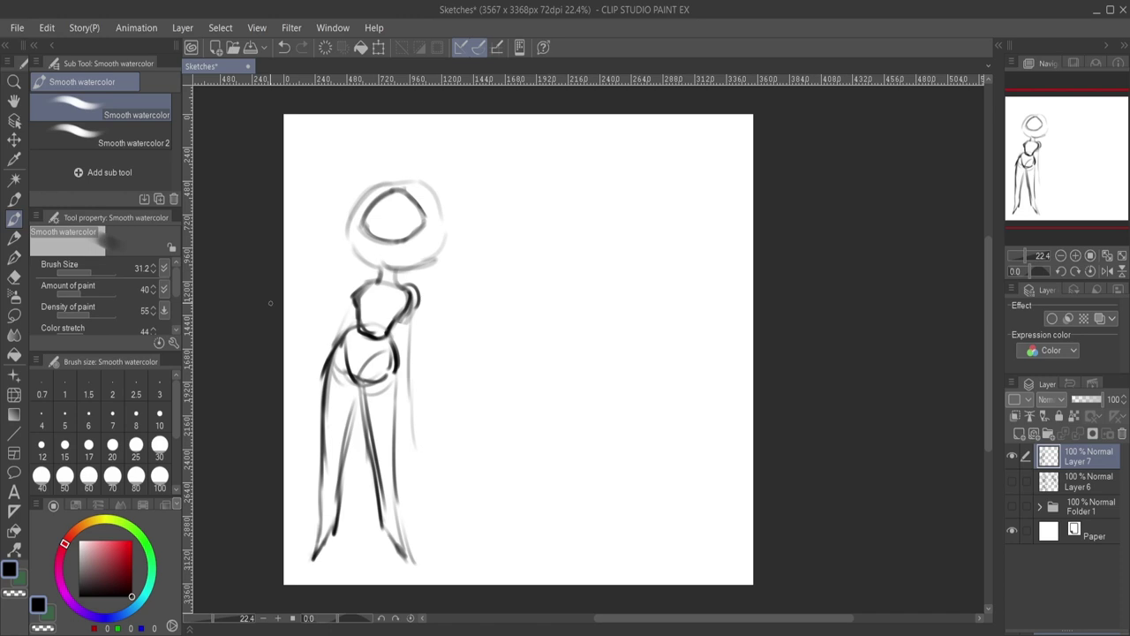
pyautogui.moveTo(397, 199)
pyautogui.mouseDown()
pyautogui.moveTo(396, 228)
pyautogui.moveTo(398, 200)
pyautogui.mouseUp()
pyautogui.moveTo(369, 298)
pyautogui.mouseDown()
pyautogui.moveTo(397, 303)
pyautogui.moveTo(364, 297)
pyautogui.mouseUp()
pyautogui.moveTo(341, 341)
pyautogui.mouseDown()
pyautogui.moveTo(355, 387)
pyautogui.moveTo(392, 357)
pyautogui.moveTo(363, 360)
pyautogui.mouseUp()
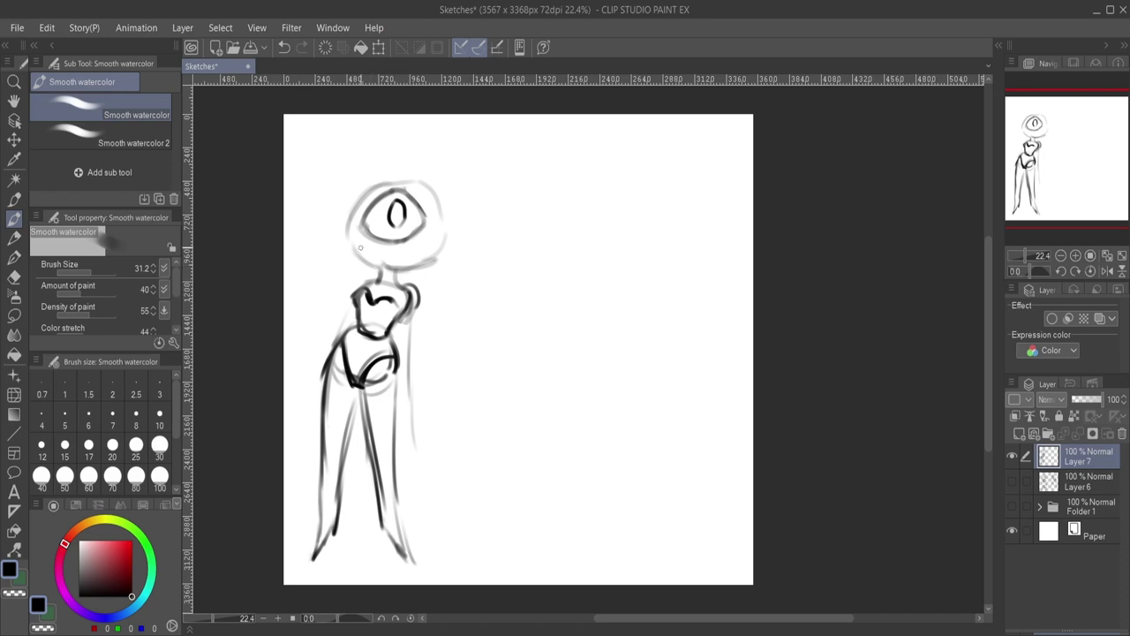
# Reinforce the head outline and the lower edge of the eye circle with darker strokes.
pyautogui.moveTo(364, 193)
pyautogui.mouseDown()
pyautogui.moveTo(347, 244)
pyautogui.moveTo(350, 229)
pyautogui.moveTo(369, 267)
pyautogui.moveTo(444, 240)
pyautogui.mouseUp()
pyautogui.moveTo(370, 190)
pyautogui.mouseDown()
pyautogui.moveTo(354, 206)
pyautogui.moveTo(424, 175)
pyautogui.moveTo(452, 198)
pyautogui.moveTo(446, 257)
pyautogui.mouseUp()
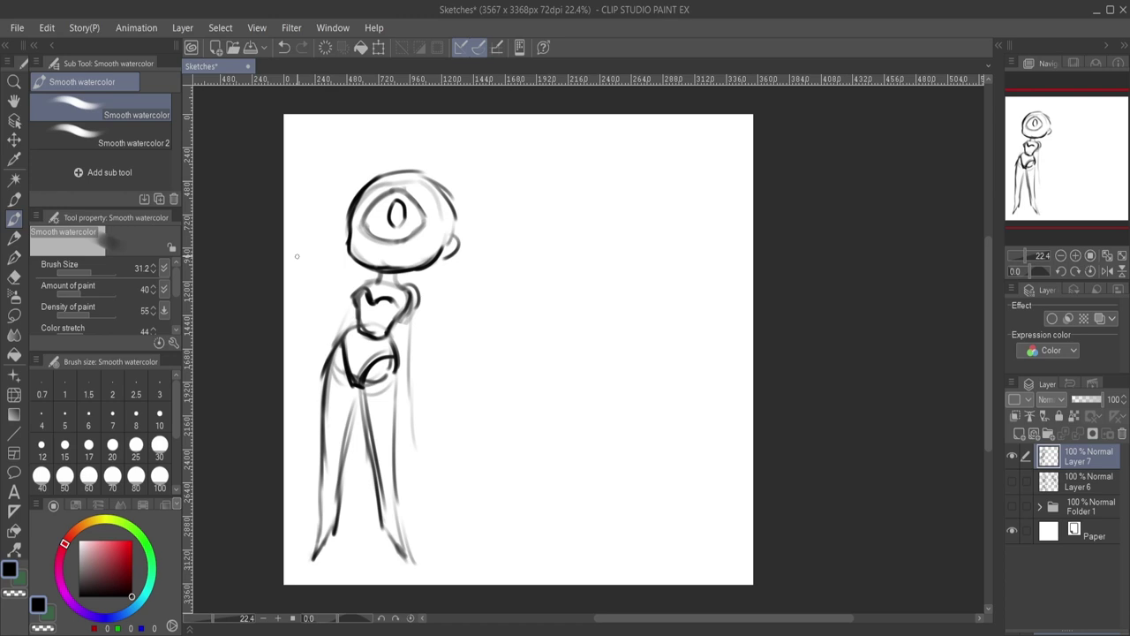
pyautogui.moveTo(425, 171)
pyautogui.mouseDown()
pyautogui.moveTo(456, 217)
pyautogui.moveTo(454, 237)
pyautogui.moveTo(456, 197)
pyautogui.mouseUp()
pyautogui.moveTo(390, 240)
pyautogui.mouseDown()
pyautogui.moveTo(423, 218)
pyautogui.moveTo(406, 229)
pyautogui.mouseUp()
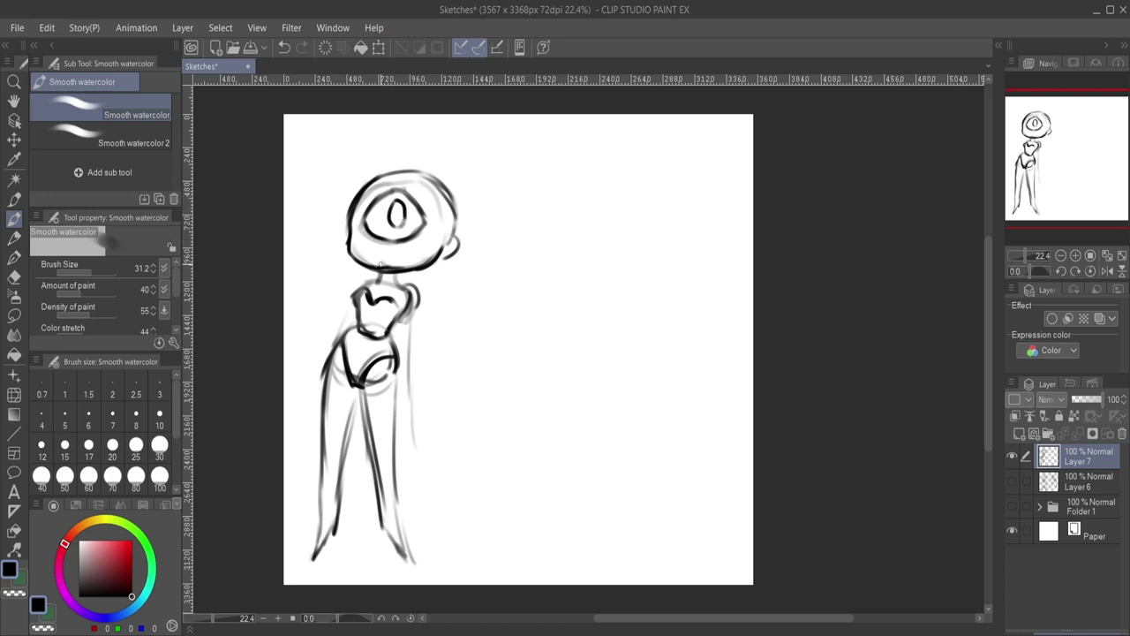
# Draw the neck lines and outline the figure's right side down to the hip.
pyautogui.moveTo(379, 267)
pyautogui.mouseDown()
pyautogui.moveTo(378, 286)
pyautogui.moveTo(400, 289)
pyautogui.mouseUp()
pyautogui.moveTo(379, 274)
pyautogui.mouseDown()
pyautogui.moveTo(410, 287)
pyautogui.moveTo(415, 346)
pyautogui.mouseUp()
pyautogui.moveTo(399, 304); pyautogui.dragTo(402, 378)
pyautogui.moveTo(410, 325); pyautogui.dragTo(417, 425)
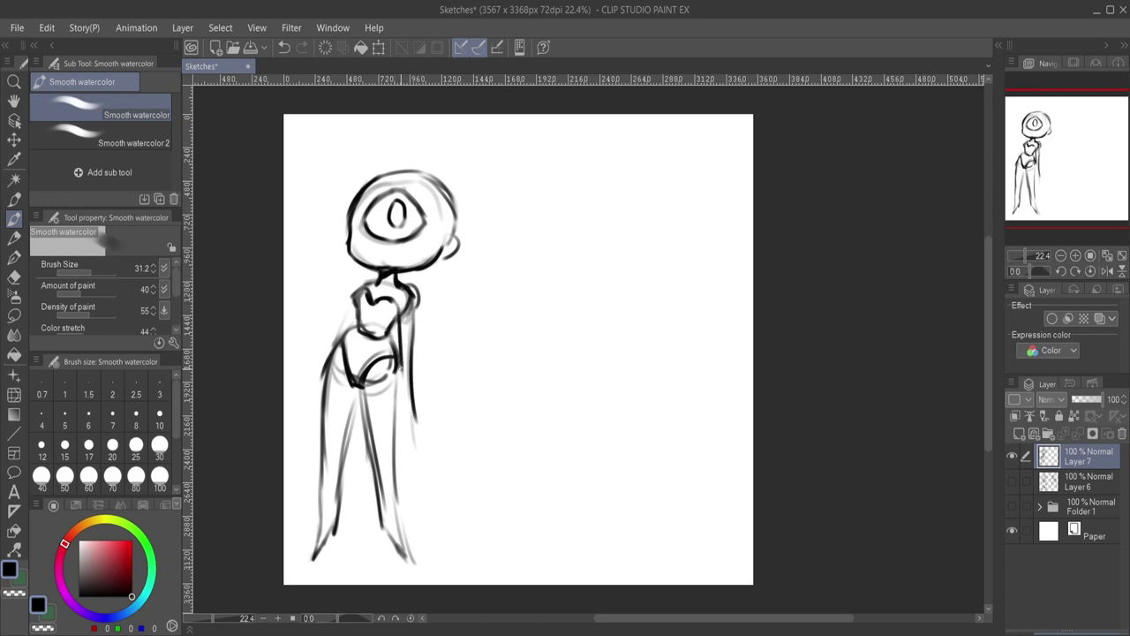
pyautogui.moveTo(399, 380); pyautogui.dragTo(415, 422)
pyautogui.moveTo(376, 281)
pyautogui.mouseDown()
pyautogui.moveTo(361, 287)
pyautogui.moveTo(381, 304)
pyautogui.mouseUp()
# Darken the torso's left side, outline the right arm to the hand and draw the left hand.
pyautogui.moveTo(355, 294); pyautogui.dragTo(323, 353)
pyautogui.moveTo(341, 316); pyautogui.dragTo(314, 408)
pyautogui.moveTo(408, 371)
pyautogui.mouseDown()
pyautogui.moveTo(419, 424)
pyautogui.moveTo(418, 396)
pyautogui.moveTo(412, 421)
pyautogui.moveTo(399, 397)
pyautogui.moveTo(399, 432)
pyautogui.moveTo(409, 416)
pyautogui.moveTo(415, 443)
pyautogui.moveTo(421, 408)
pyautogui.moveTo(423, 444)
pyautogui.mouseUp()
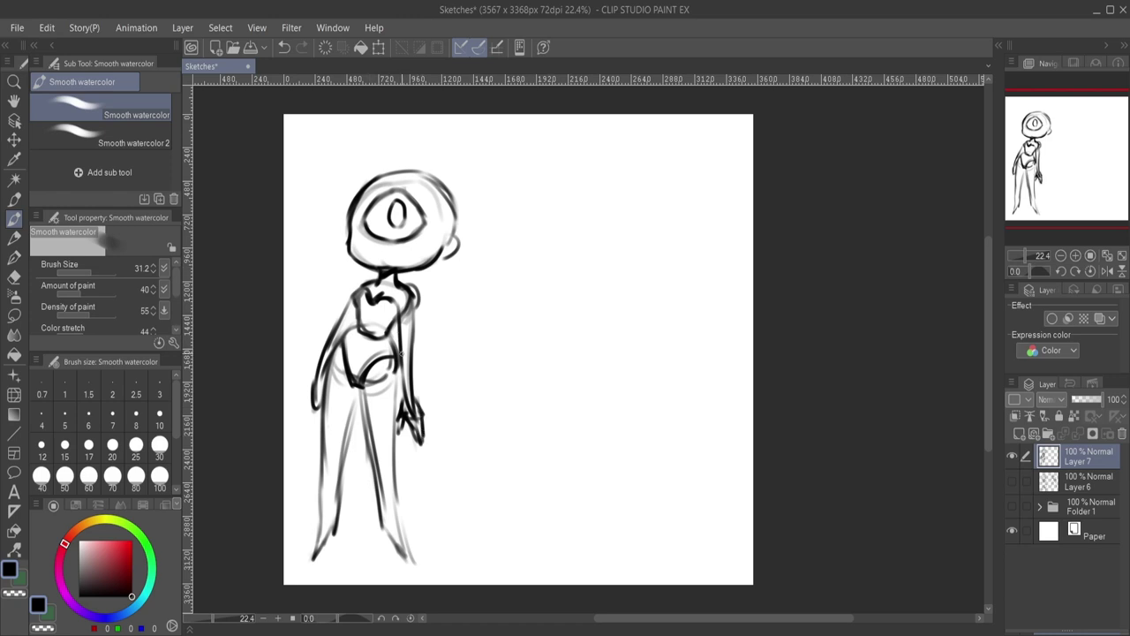
pyautogui.moveTo(414, 325); pyautogui.dragTo(420, 415)
pyautogui.moveTo(412, 364); pyautogui.dragTo(412, 404)
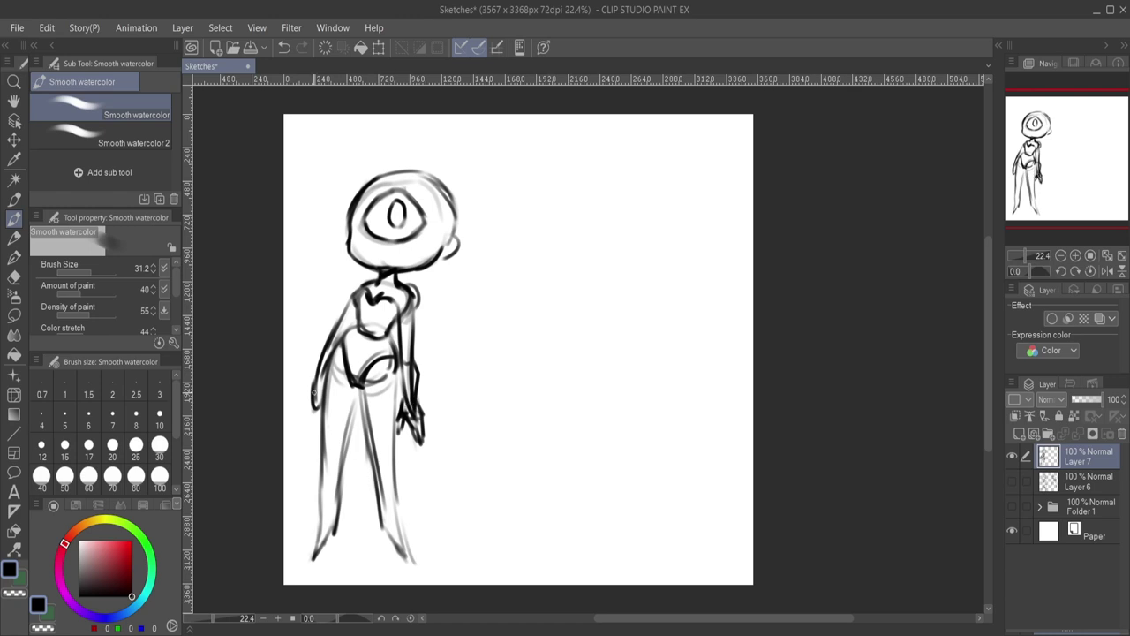
pyautogui.moveTo(316, 397); pyautogui.dragTo(304, 409)
pyautogui.moveTo(363, 236)
pyautogui.mouseDown()
pyautogui.moveTo(360, 247)
pyautogui.moveTo(380, 254)
pyautogui.moveTo(419, 243)
pyautogui.moveTo(408, 227)
pyautogui.moveTo(433, 233)
pyautogui.moveTo(364, 230)
pyautogui.moveTo(411, 240)
pyautogui.mouseUp()
# Erase the eye line, then redraw an arched dome over the eye and a V collar.
pyautogui.click(15, 276)
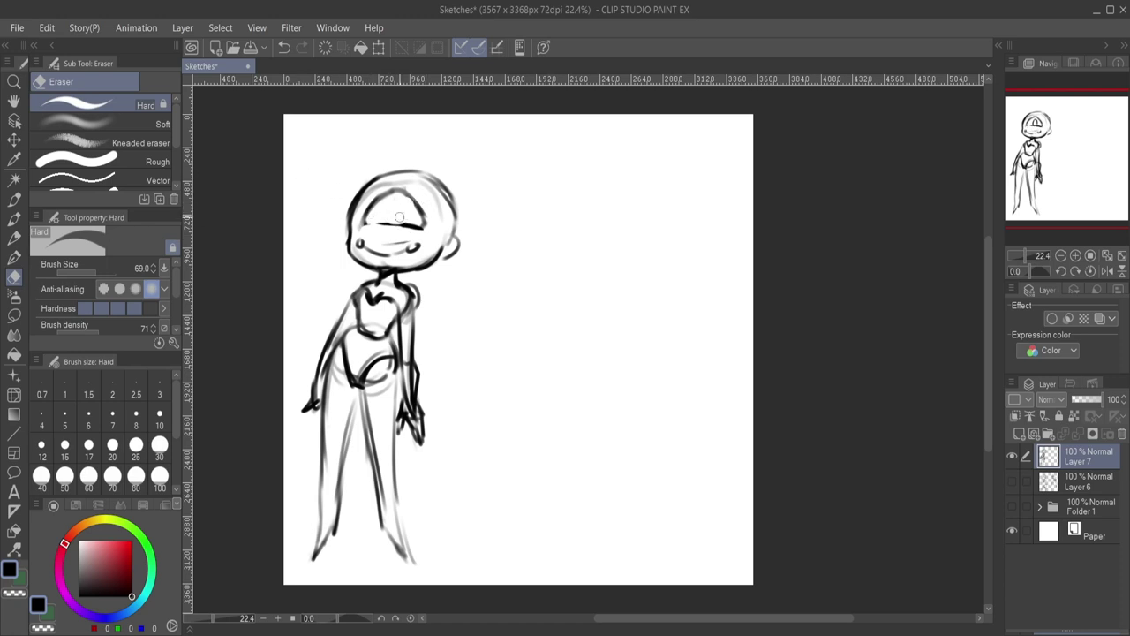
pyautogui.click(15, 238)
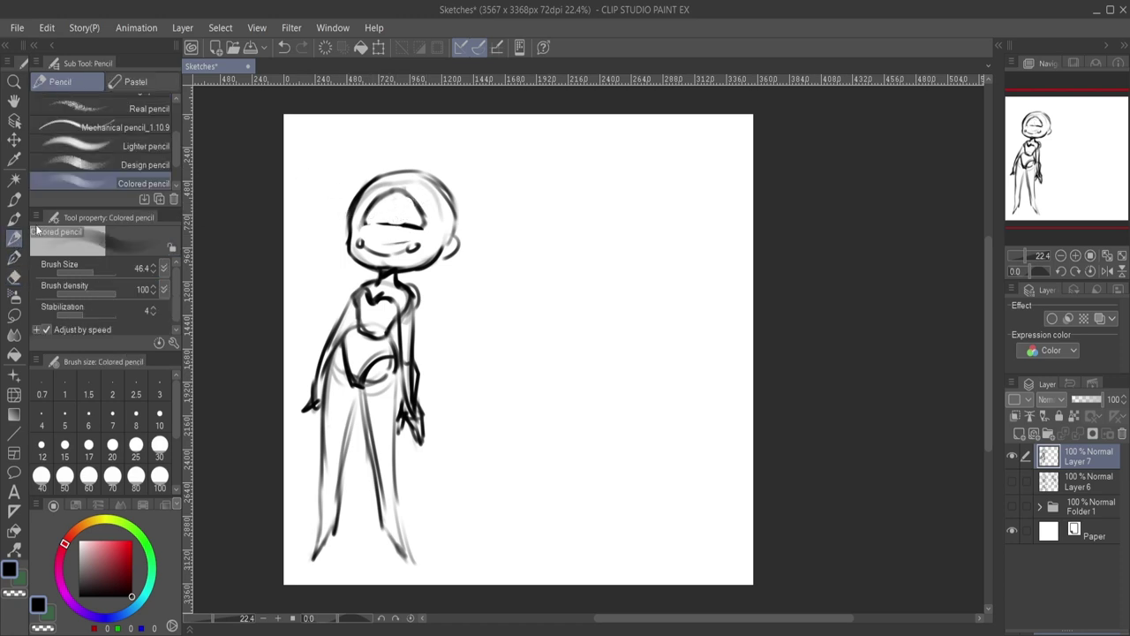
pyautogui.moveTo(360, 226)
pyautogui.mouseDown()
pyautogui.moveTo(399, 187)
pyautogui.moveTo(417, 197)
pyautogui.moveTo(367, 225)
pyautogui.moveTo(397, 216)
pyautogui.mouseUp()
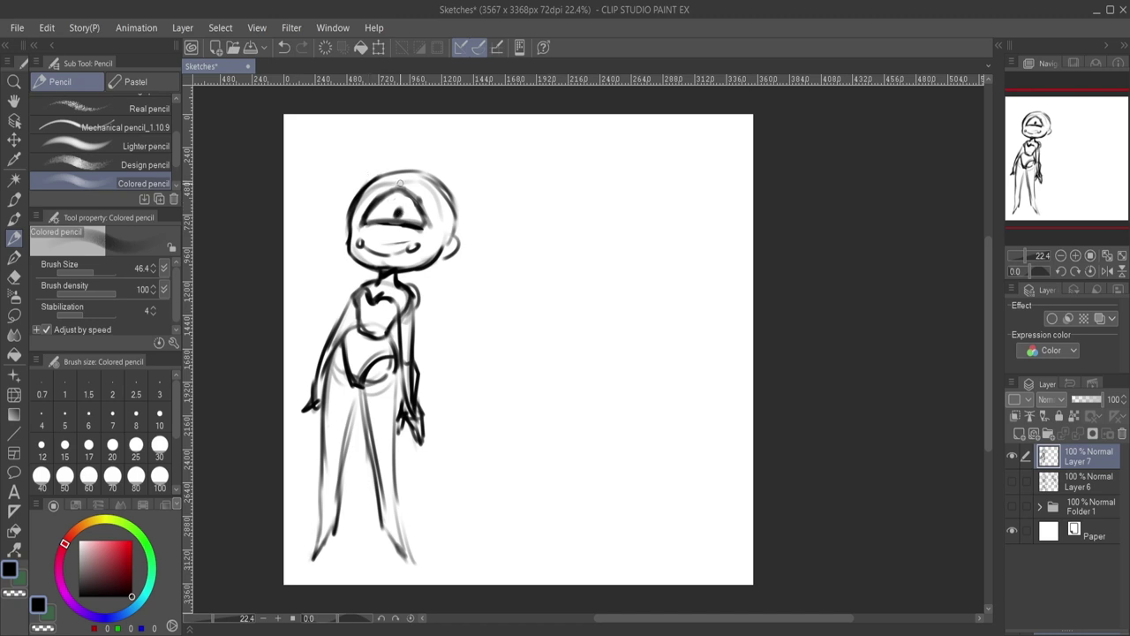
pyautogui.moveTo(371, 295); pyautogui.dragTo(396, 290)
# Darken the left arm, legs and torso's right side, adding faint lower-chest strokes.
pyautogui.moveTo(348, 331)
pyautogui.mouseDown()
pyautogui.moveTo(321, 407)
pyautogui.moveTo(347, 432)
pyautogui.mouseUp()
pyautogui.moveTo(360, 390)
pyautogui.mouseDown()
pyautogui.moveTo(344, 459)
pyautogui.moveTo(375, 475)
pyautogui.moveTo(386, 527)
pyautogui.mouseUp()
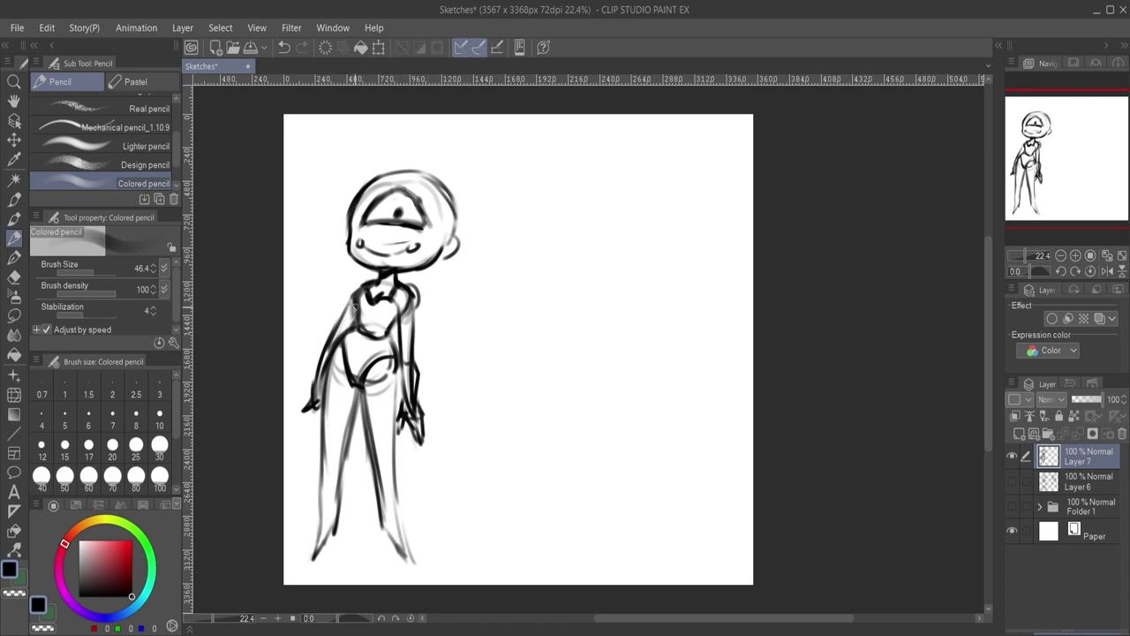
pyautogui.moveTo(406, 306); pyautogui.dragTo(404, 370)
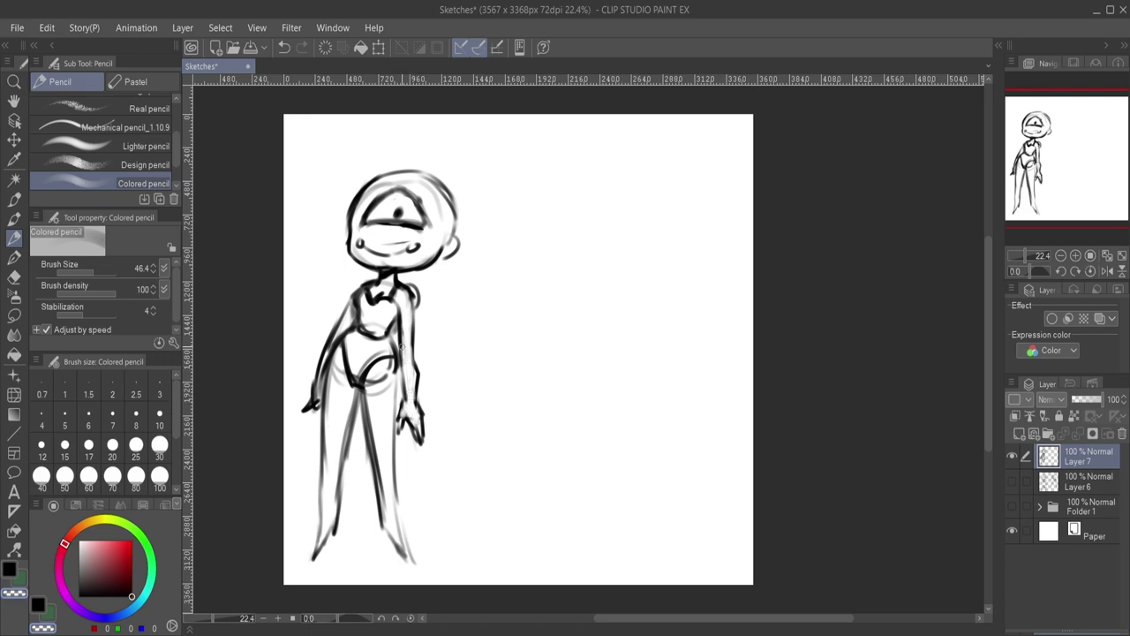
pyautogui.click(9, 570)
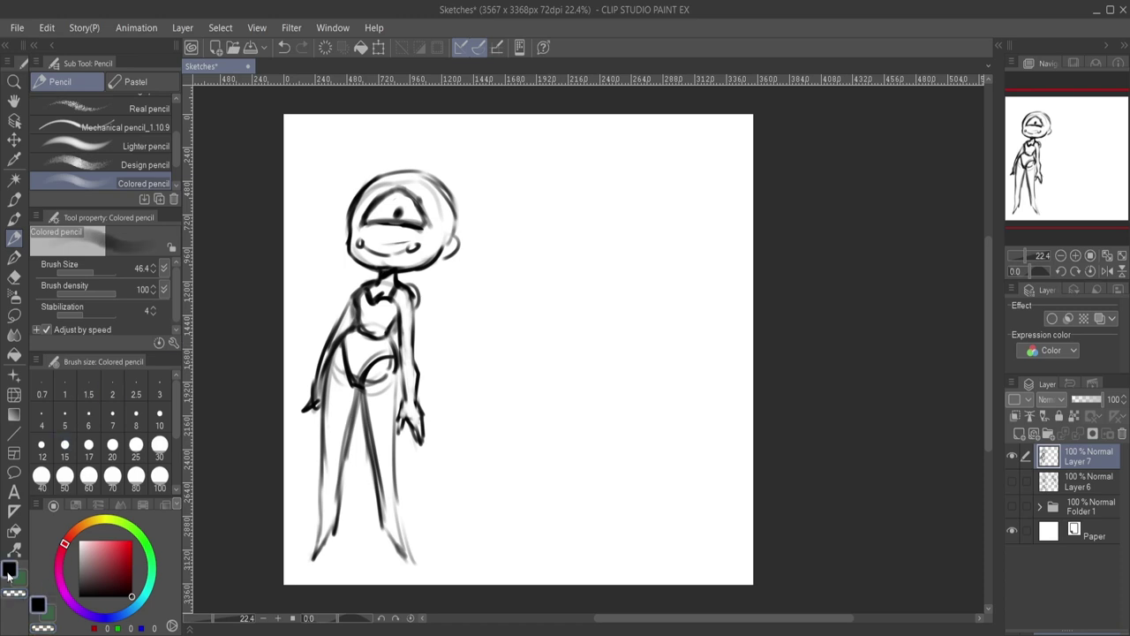
pyautogui.moveTo(360, 318)
pyautogui.mouseDown()
pyautogui.moveTo(389, 332)
pyautogui.moveTo(369, 330)
pyautogui.moveTo(358, 309)
pyautogui.moveTo(397, 316)
pyautogui.moveTo(357, 299)
pyautogui.moveTo(357, 340)
pyautogui.moveTo(375, 348)
pyautogui.moveTo(347, 354)
pyautogui.moveTo(366, 352)
pyautogui.mouseUp()
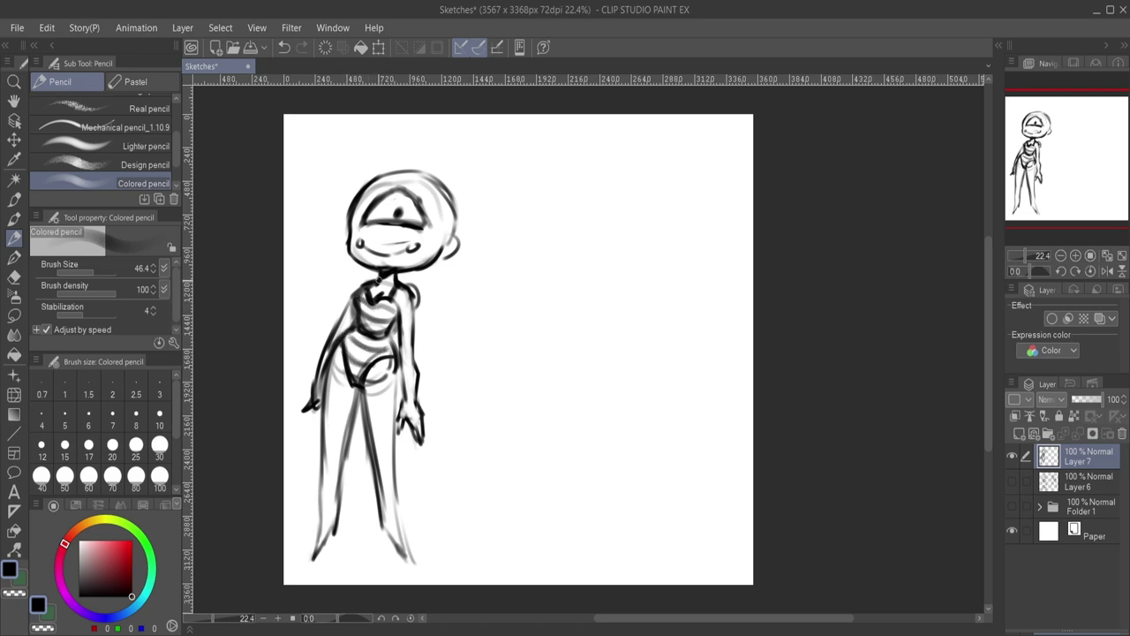
# Redraw the head top and eyelid, sketch the right arm edge, and undo the stray strokes.
pyautogui.press('e')
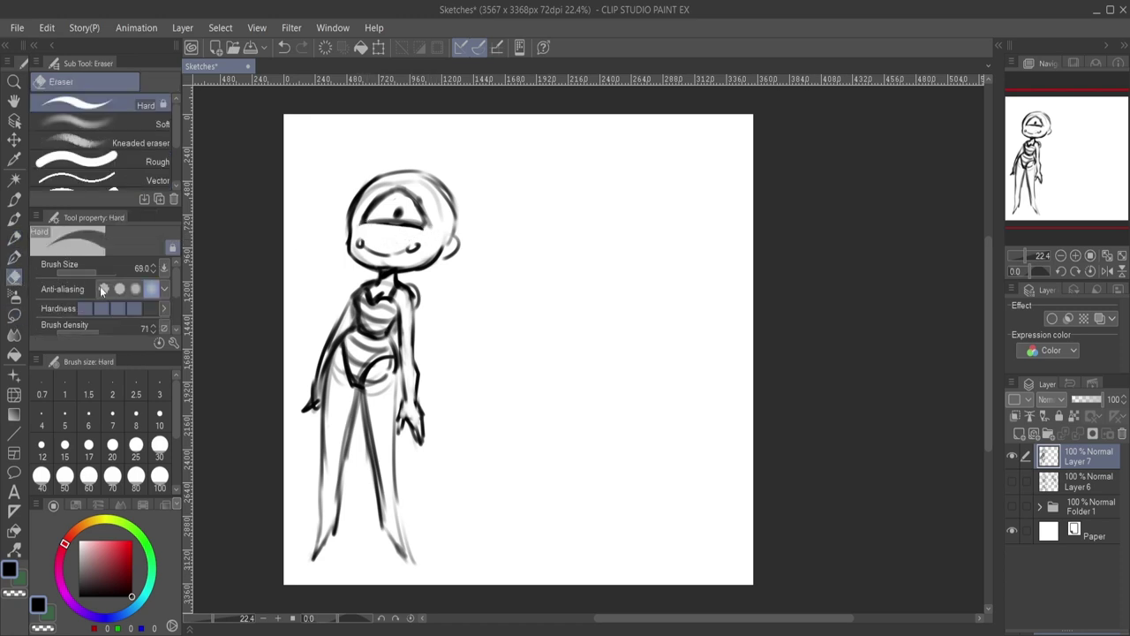
pyautogui.click(18, 258)
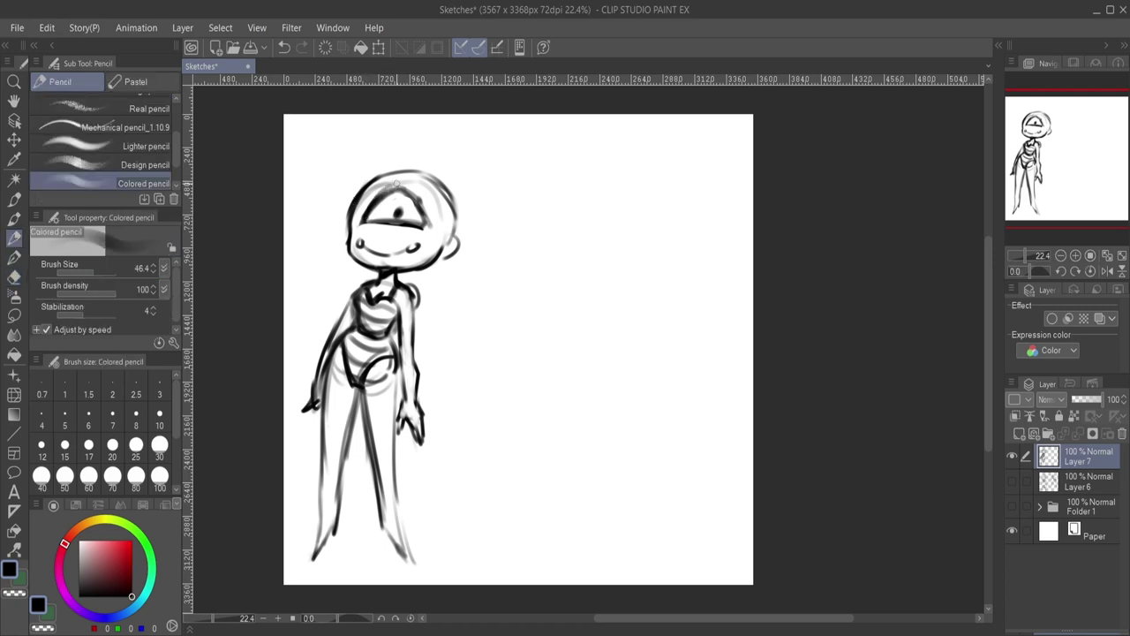
pyautogui.moveTo(396, 183)
pyautogui.mouseDown()
pyautogui.moveTo(422, 214)
pyautogui.moveTo(395, 188)
pyautogui.moveTo(362, 215)
pyautogui.moveTo(376, 187)
pyautogui.moveTo(408, 175)
pyautogui.mouseUp()
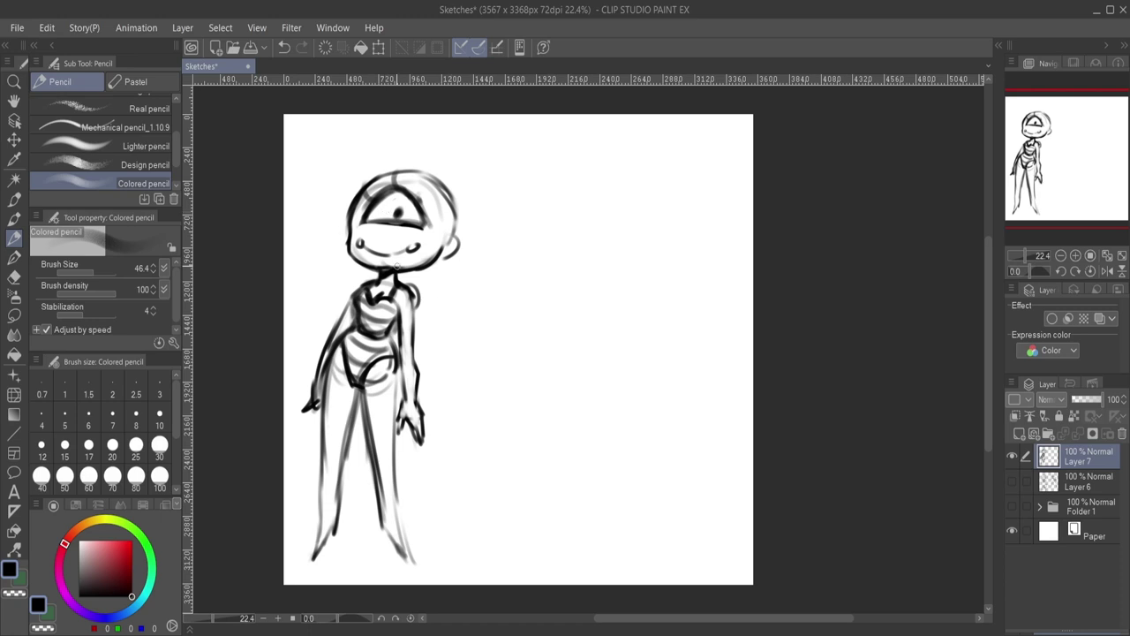
pyautogui.moveTo(410, 299); pyautogui.dragTo(415, 373)
pyautogui.moveTo(389, 202)
pyautogui.mouseDown()
pyautogui.moveTo(420, 214)
pyautogui.moveTo(375, 205)
pyautogui.moveTo(341, 221)
pyautogui.moveTo(381, 234)
pyautogui.mouseUp()
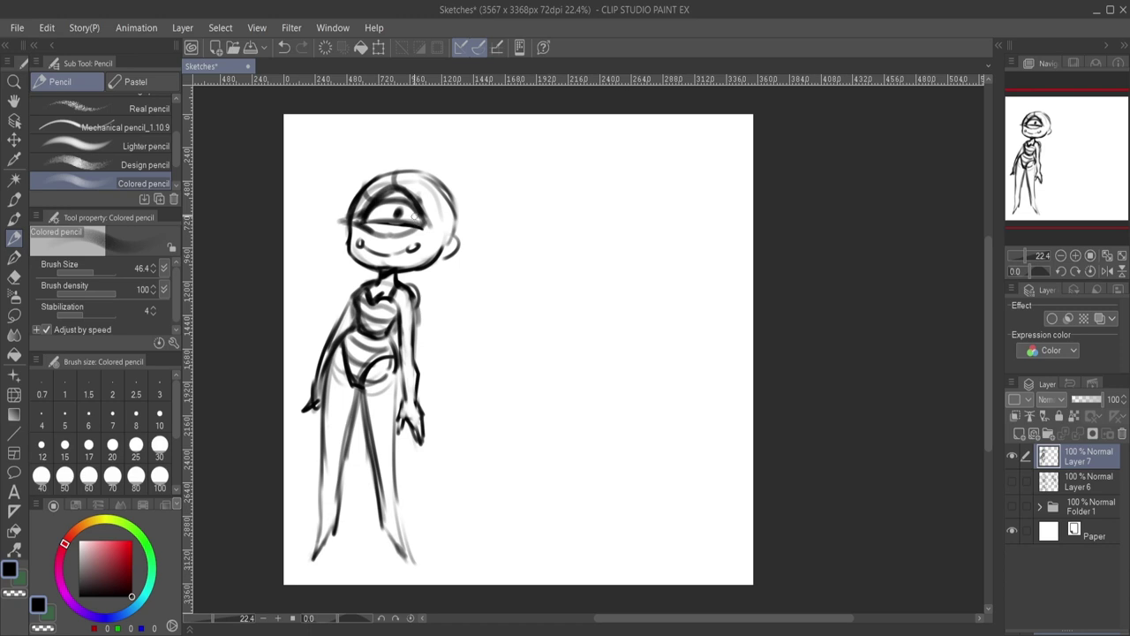
pyautogui.hotkey('ctrl', 'z')
pyautogui.hotkey('ctrl', 'z')
pyautogui.hotkey('ctrl', 'z')
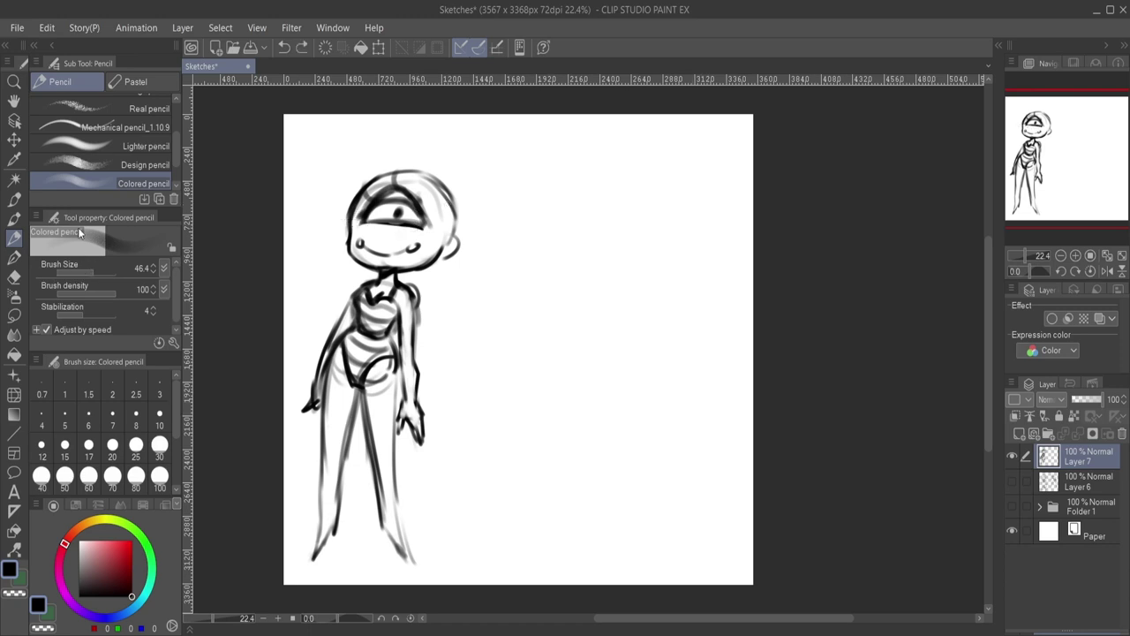
# Lighten the eye and head shading with the Soft eraser at size 168.2.
pyautogui.click(15, 275)
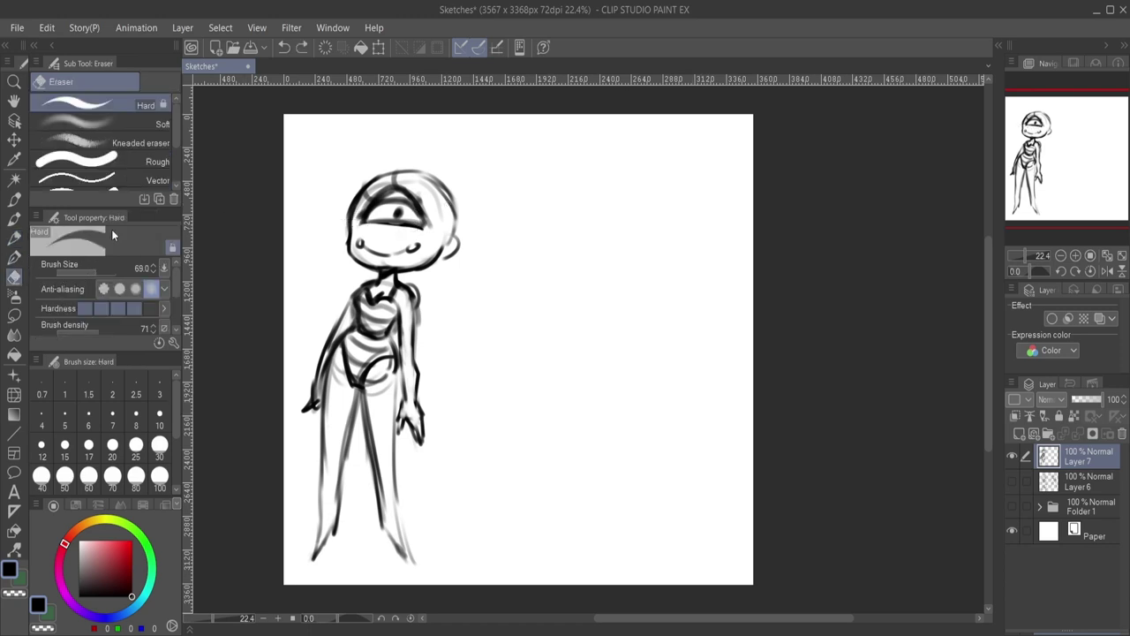
pyautogui.click(129, 120)
pyautogui.moveTo(419, 184)
pyautogui.mouseDown()
pyautogui.moveTo(383, 231)
pyautogui.moveTo(465, 221)
pyautogui.mouseUp()
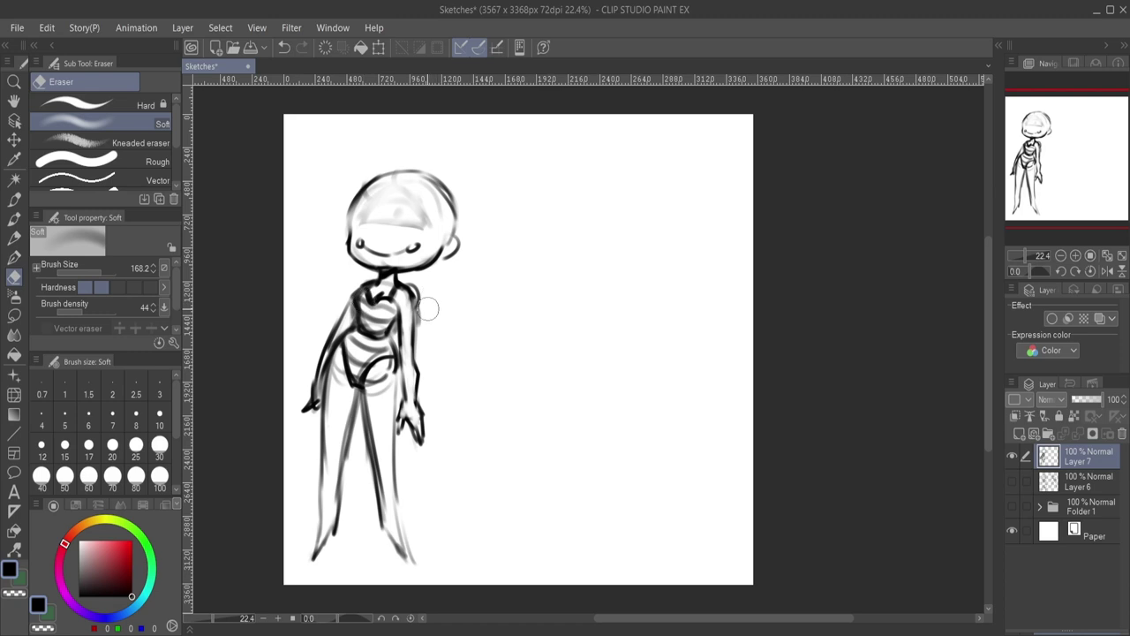
pyautogui.moveTo(399, 222)
pyautogui.mouseDown()
pyautogui.moveTo(393, 201)
pyautogui.moveTo(402, 228)
pyautogui.moveTo(392, 231)
pyautogui.mouseUp()
pyautogui.press('p')
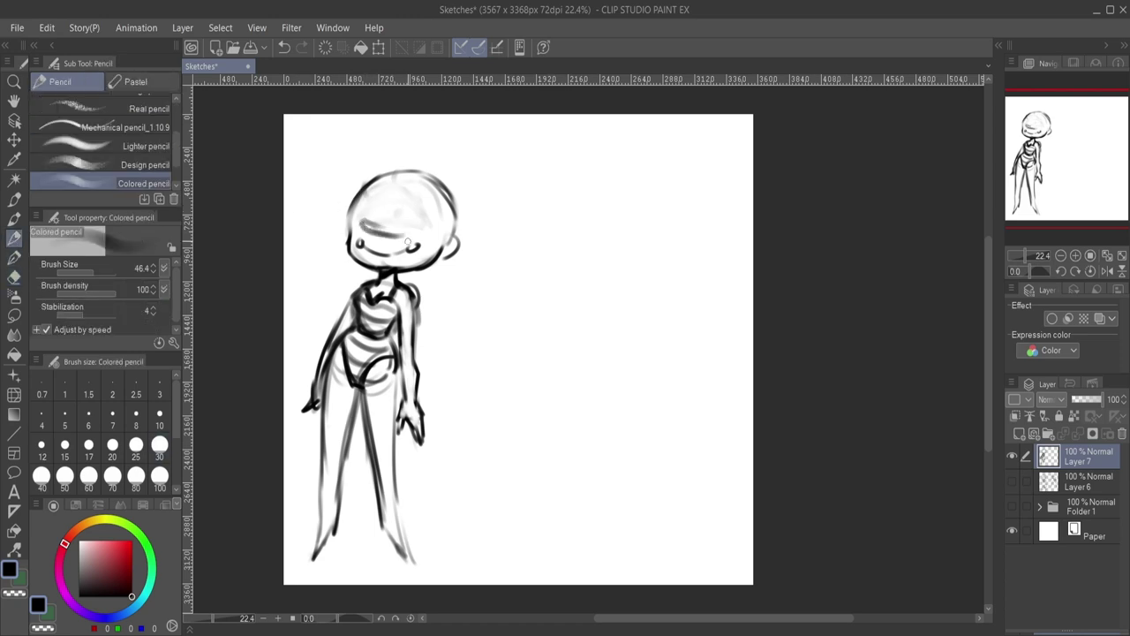
# Undo the grey face strokes, swap to the dark colour and ink a bold arc across the visor.
pyautogui.hotkey('ctrl', 'z')
pyautogui.moveTo(357, 221)
pyautogui.mouseDown()
pyautogui.moveTo(422, 227)
pyautogui.moveTo(353, 216)
pyautogui.moveTo(390, 190)
pyautogui.moveTo(422, 215)
pyautogui.moveTo(393, 173)
pyautogui.moveTo(400, 186)
pyautogui.moveTo(413, 180)
pyautogui.moveTo(362, 209)
pyautogui.moveTo(386, 198)
pyautogui.moveTo(421, 210)
pyautogui.moveTo(341, 207)
pyautogui.moveTo(391, 202)
pyautogui.moveTo(419, 213)
pyautogui.moveTo(417, 228)
pyautogui.moveTo(388, 211)
pyautogui.moveTo(377, 220)
pyautogui.moveTo(409, 203)
pyautogui.moveTo(391, 226)
pyautogui.moveTo(404, 207)
pyautogui.moveTo(373, 194)
pyautogui.moveTo(361, 203)
pyautogui.moveTo(392, 189)
pyautogui.moveTo(415, 202)
pyautogui.moveTo(382, 195)
pyautogui.moveTo(366, 209)
pyautogui.moveTo(389, 190)
pyautogui.moveTo(422, 207)
pyautogui.moveTo(376, 194)
pyautogui.moveTo(369, 179)
pyautogui.moveTo(408, 189)
pyautogui.moveTo(422, 210)
pyautogui.moveTo(376, 193)
pyautogui.moveTo(431, 180)
pyautogui.moveTo(365, 208)
pyautogui.moveTo(402, 190)
pyautogui.moveTo(415, 205)
pyautogui.moveTo(374, 210)
pyautogui.moveTo(415, 212)
pyautogui.moveTo(370, 198)
pyautogui.moveTo(407, 203)
pyautogui.moveTo(445, 224)
pyautogui.moveTo(393, 240)
pyautogui.moveTo(354, 225)
pyautogui.mouseUp()
pyautogui.hotkey('ctrl', 'z')
pyautogui.hotkey('ctrl', 'z')
pyautogui.press('c')
pyautogui.press('c')
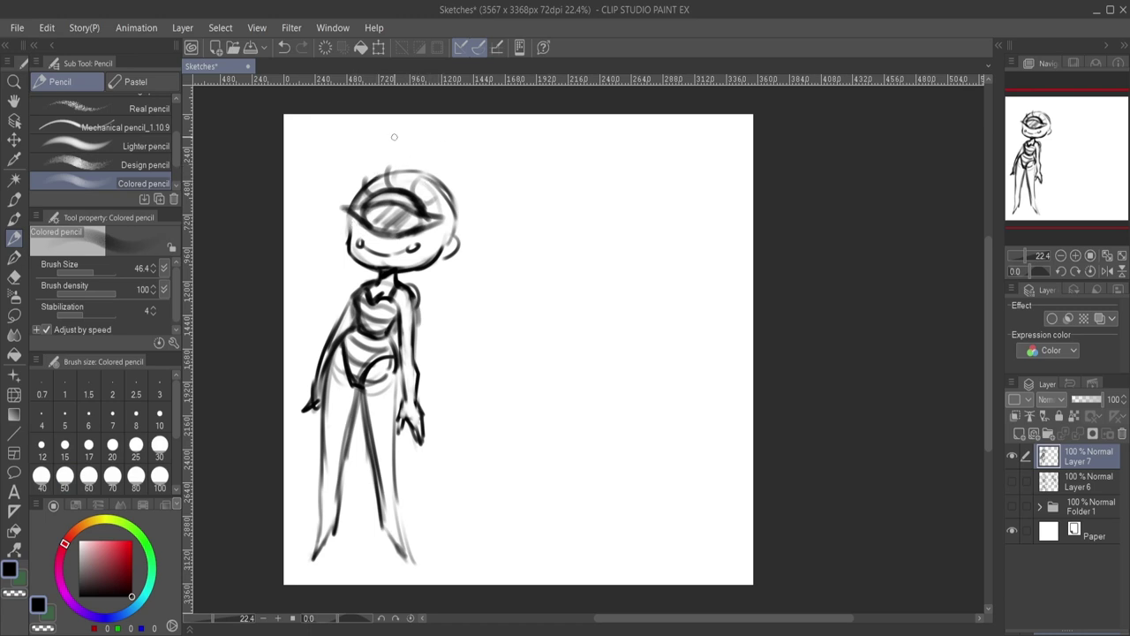
pyautogui.moveTo(364, 209)
pyautogui.mouseDown()
pyautogui.moveTo(414, 188)
pyautogui.moveTo(425, 210)
pyautogui.moveTo(415, 189)
pyautogui.moveTo(383, 189)
pyautogui.moveTo(393, 166)
pyautogui.moveTo(417, 190)
pyautogui.moveTo(425, 177)
pyautogui.moveTo(419, 196)
pyautogui.moveTo(375, 189)
pyautogui.moveTo(366, 176)
pyautogui.moveTo(423, 189)
pyautogui.moveTo(423, 207)
pyautogui.moveTo(439, 190)
pyautogui.moveTo(398, 185)
pyautogui.moveTo(408, 164)
pyautogui.moveTo(349, 209)
pyautogui.moveTo(403, 201)
pyautogui.moveTo(437, 217)
pyautogui.moveTo(408, 233)
pyautogui.moveTo(430, 217)
pyautogui.moveTo(382, 201)
pyautogui.moveTo(369, 204)
pyautogui.moveTo(383, 215)
pyautogui.moveTo(366, 227)
pyautogui.moveTo(433, 225)
pyautogui.mouseUp()
pyautogui.hotkey('ctrl', 'z')
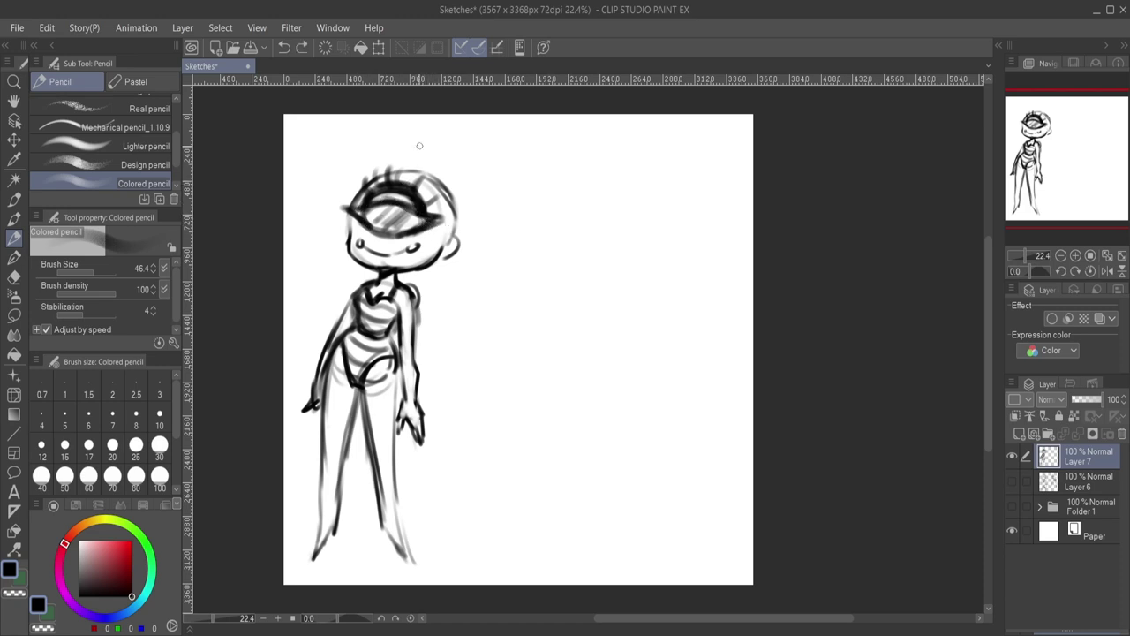
# Hatch lightly above the head and draw hair strands down its right side and top.
pyautogui.moveTo(452, 187); pyautogui.dragTo(438, 161)
pyautogui.moveTo(425, 182)
pyautogui.mouseDown()
pyautogui.moveTo(412, 162)
pyautogui.moveTo(366, 161)
pyautogui.moveTo(323, 192)
pyautogui.moveTo(357, 189)
pyautogui.moveTo(314, 258)
pyautogui.moveTo(325, 265)
pyautogui.mouseUp()
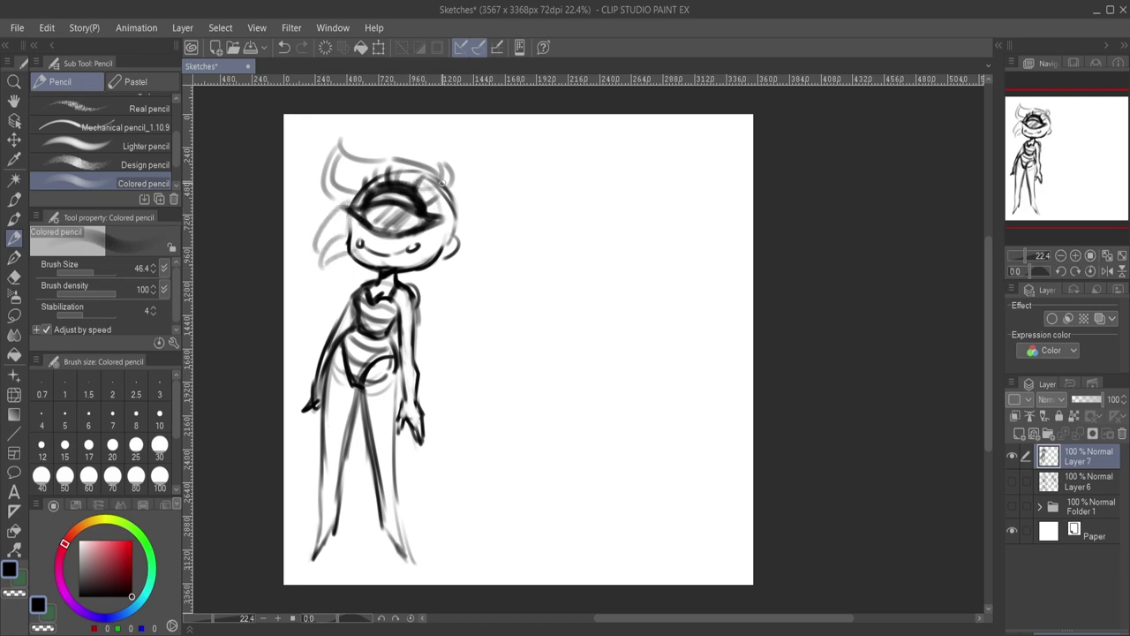
pyautogui.moveTo(422, 191)
pyautogui.mouseDown()
pyautogui.moveTo(443, 182)
pyautogui.moveTo(441, 281)
pyautogui.moveTo(452, 288)
pyautogui.mouseUp()
pyautogui.moveTo(457, 242); pyautogui.dragTo(447, 287)
pyautogui.moveTo(468, 209); pyautogui.dragTo(452, 281)
pyautogui.moveTo(448, 187); pyautogui.dragTo(464, 242)
pyautogui.moveTo(442, 181)
pyautogui.mouseDown()
pyautogui.moveTo(471, 178)
pyautogui.moveTo(452, 176)
pyautogui.moveTo(440, 152)
pyautogui.moveTo(440, 168)
pyautogui.moveTo(362, 165)
pyautogui.mouseUp()
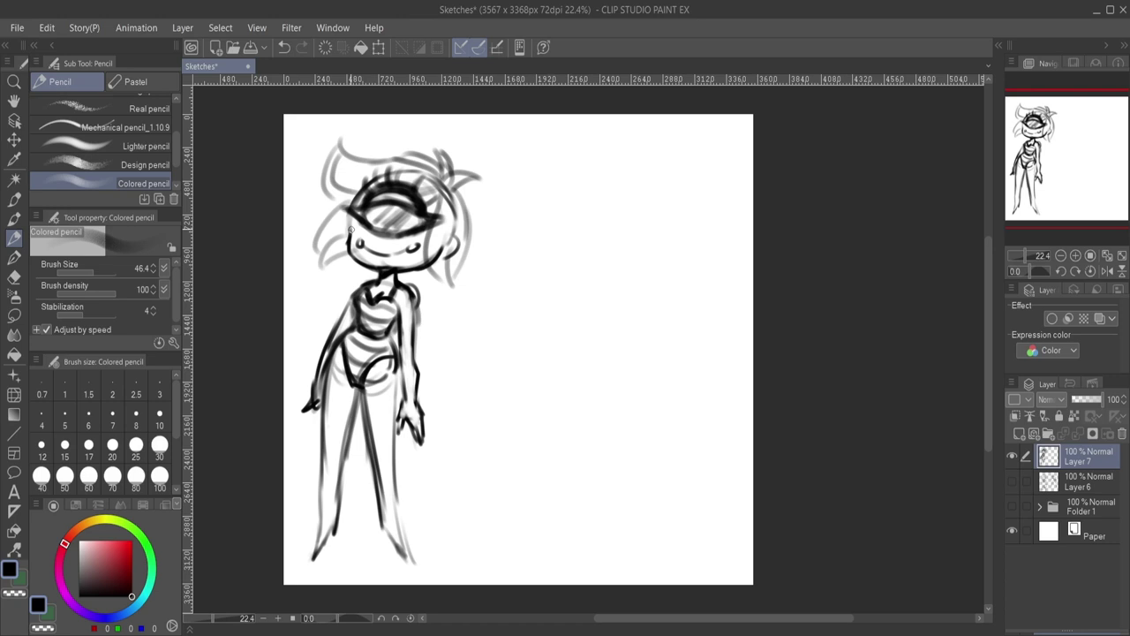
# Add strokes near the shoulder and left cheek, plus a long curly strand on the right.
pyautogui.moveTo(351, 203)
pyautogui.mouseDown()
pyautogui.moveTo(326, 269)
pyautogui.moveTo(325, 255)
pyautogui.moveTo(328, 309)
pyautogui.mouseUp()
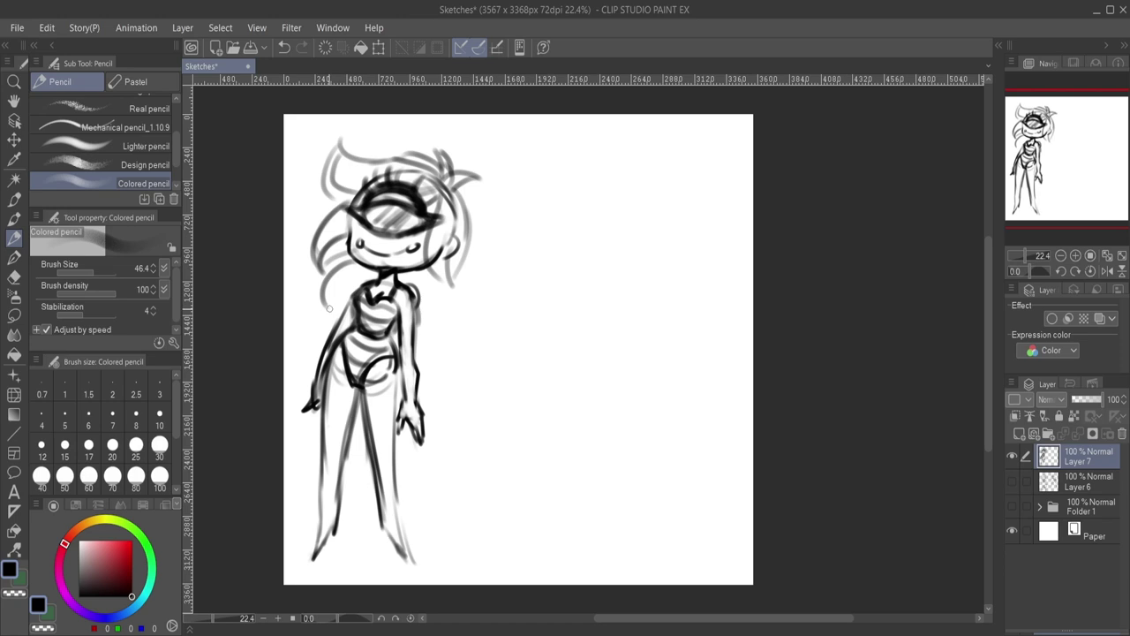
pyautogui.hotkey('ctrl', 'z')
pyautogui.moveTo(412, 279); pyautogui.dragTo(453, 292)
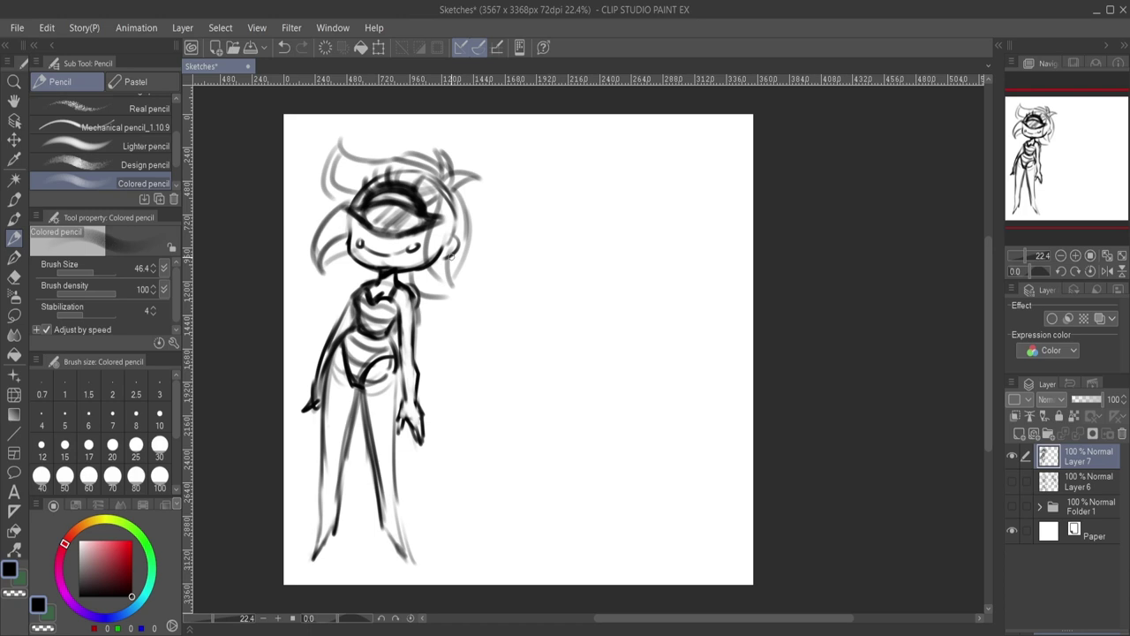
pyautogui.moveTo(441, 194)
pyautogui.mouseDown()
pyautogui.moveTo(430, 241)
pyautogui.moveTo(453, 263)
pyautogui.moveTo(436, 264)
pyautogui.moveTo(471, 268)
pyautogui.moveTo(462, 276)
pyautogui.moveTo(454, 182)
pyautogui.mouseUp()
pyautogui.moveTo(341, 241)
pyautogui.mouseDown()
pyautogui.moveTo(329, 293)
pyautogui.moveTo(304, 318)
pyautogui.moveTo(339, 322)
pyautogui.mouseUp()
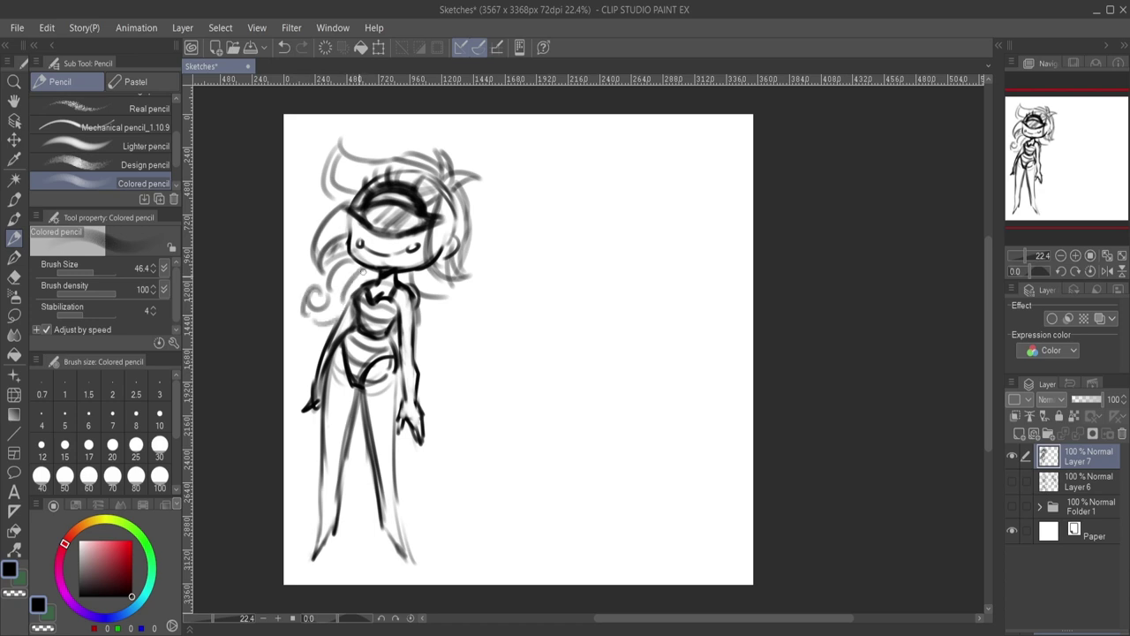
pyautogui.moveTo(351, 284); pyautogui.dragTo(314, 325)
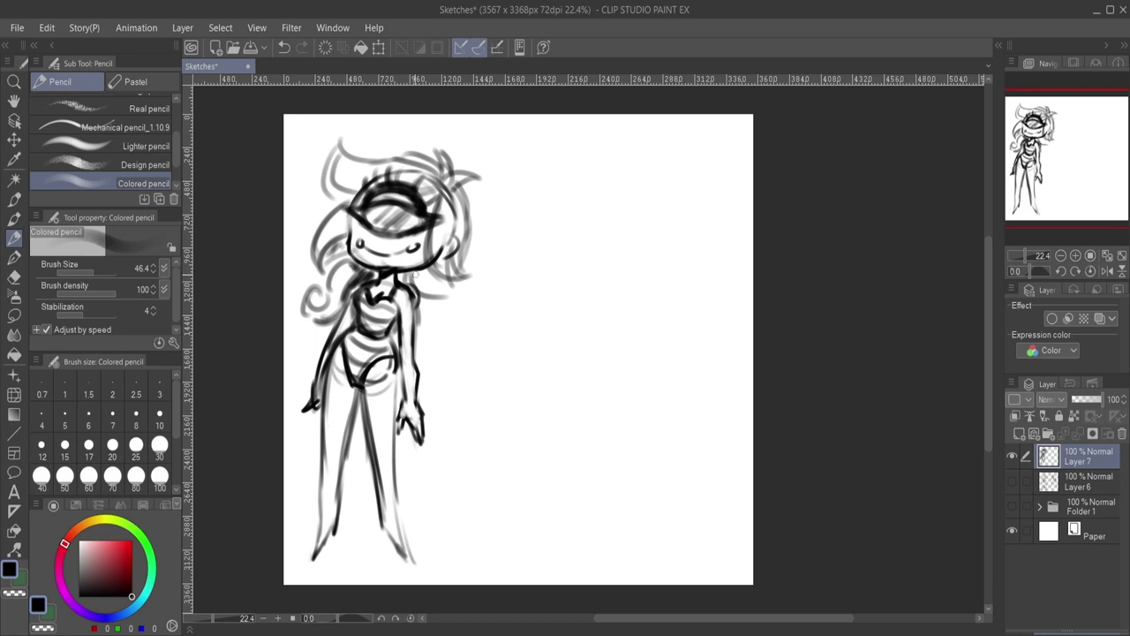
pyautogui.moveTo(401, 274)
pyautogui.mouseDown()
pyautogui.moveTo(431, 266)
pyautogui.moveTo(452, 289)
pyautogui.moveTo(448, 314)
pyautogui.moveTo(469, 309)
pyautogui.moveTo(448, 343)
pyautogui.moveTo(423, 333)
pyautogui.moveTo(455, 336)
pyautogui.moveTo(470, 323)
pyautogui.moveTo(456, 336)
pyautogui.moveTo(429, 316)
pyautogui.moveTo(420, 279)
pyautogui.moveTo(427, 317)
pyautogui.moveTo(418, 303)
pyautogui.moveTo(460, 333)
pyautogui.moveTo(416, 281)
pyautogui.mouseUp()
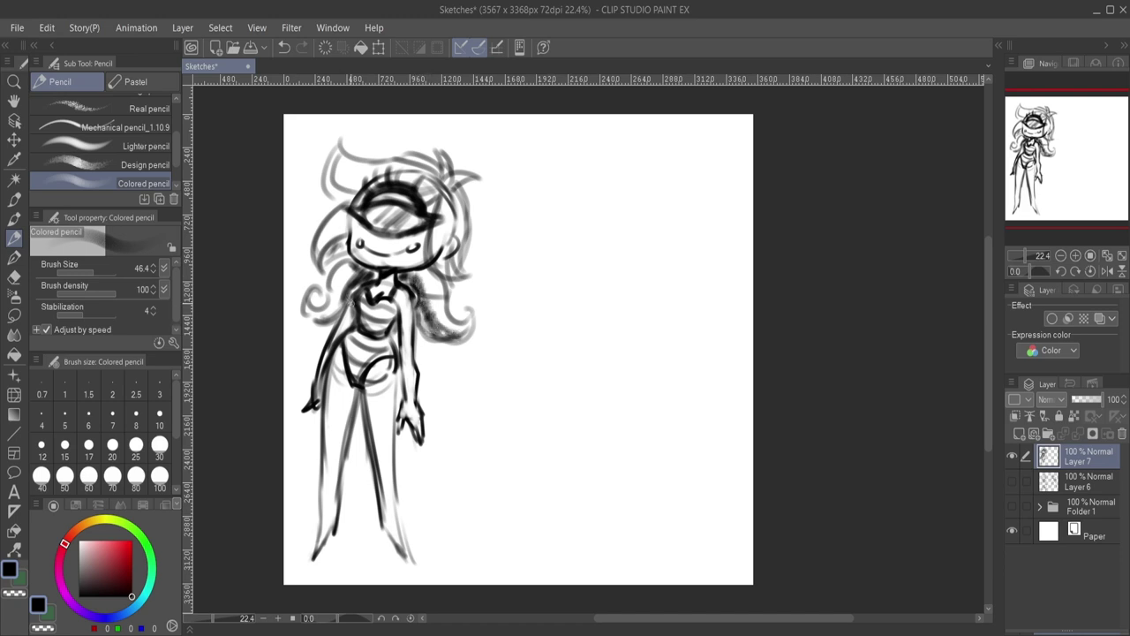
# Darken the lower-right hair, the collar's left side and the upper-left hair outline.
pyautogui.moveTo(444, 323); pyautogui.dragTo(467, 314)
pyautogui.moveTo(357, 265)
pyautogui.mouseDown()
pyautogui.moveTo(304, 305)
pyautogui.moveTo(333, 311)
pyautogui.moveTo(356, 277)
pyautogui.moveTo(350, 263)
pyautogui.moveTo(419, 285)
pyautogui.moveTo(411, 276)
pyautogui.moveTo(439, 328)
pyautogui.moveTo(476, 321)
pyautogui.moveTo(437, 336)
pyautogui.moveTo(416, 303)
pyautogui.moveTo(446, 338)
pyautogui.moveTo(468, 314)
pyautogui.moveTo(457, 331)
pyautogui.moveTo(417, 275)
pyautogui.moveTo(427, 266)
pyautogui.moveTo(467, 274)
pyautogui.moveTo(444, 275)
pyautogui.moveTo(456, 265)
pyautogui.moveTo(455, 187)
pyautogui.moveTo(453, 256)
pyautogui.mouseUp()
pyautogui.moveTo(390, 155)
pyautogui.mouseDown()
pyautogui.moveTo(342, 131)
pyautogui.moveTo(329, 199)
pyautogui.moveTo(345, 198)
pyautogui.moveTo(330, 198)
pyautogui.moveTo(338, 162)
pyautogui.moveTo(344, 199)
pyautogui.moveTo(385, 180)
pyautogui.mouseUp()
pyautogui.moveTo(348, 240)
pyautogui.mouseDown()
pyautogui.moveTo(345, 212)
pyautogui.moveTo(337, 248)
pyautogui.mouseUp()
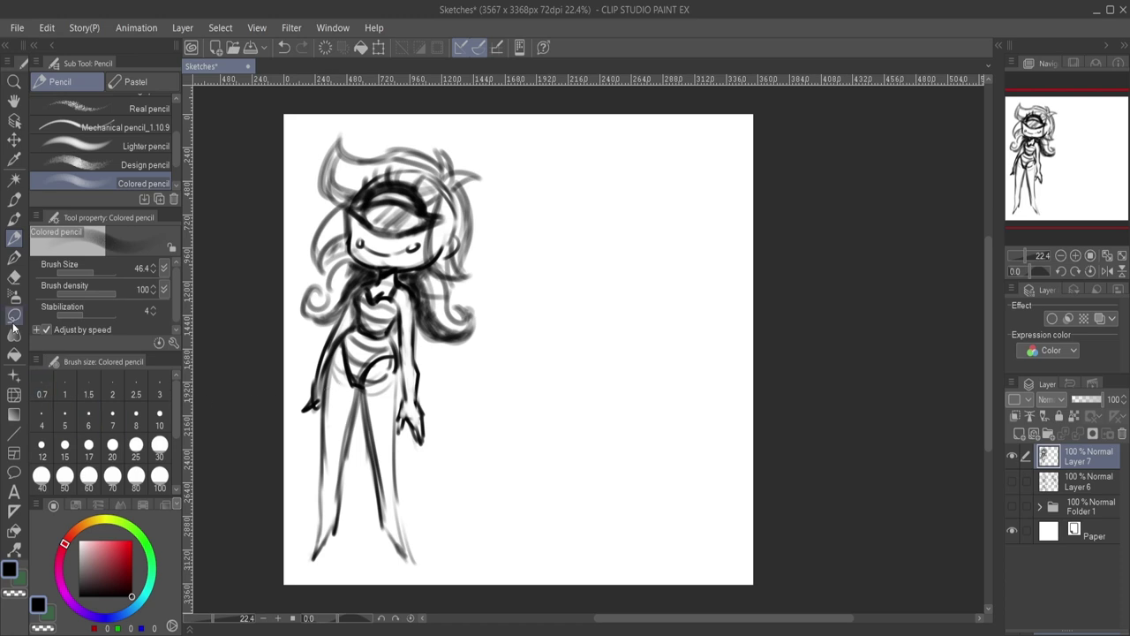
# Soft-erase the faint left-leg lines and redraw the left leg with a darker line.
pyautogui.click(14, 275)
pyautogui.moveTo(329, 424)
pyautogui.mouseDown()
pyautogui.moveTo(311, 554)
pyautogui.moveTo(344, 430)
pyautogui.moveTo(378, 525)
pyautogui.moveTo(411, 576)
pyautogui.mouseUp()
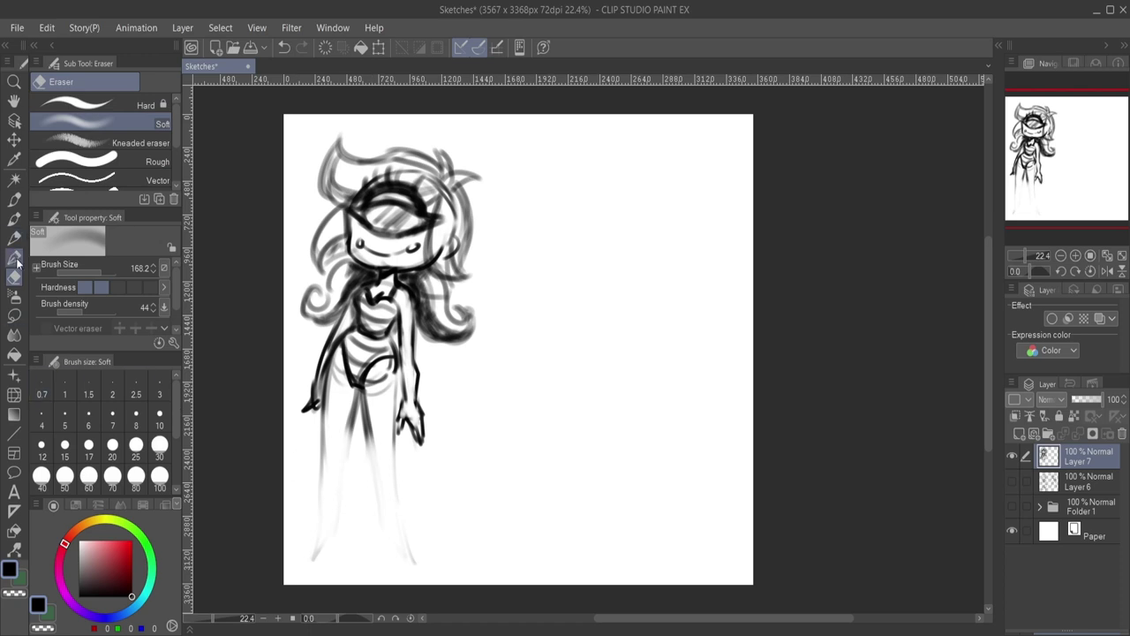
pyautogui.click(14, 238)
pyautogui.moveTo(324, 370); pyautogui.dragTo(341, 519)
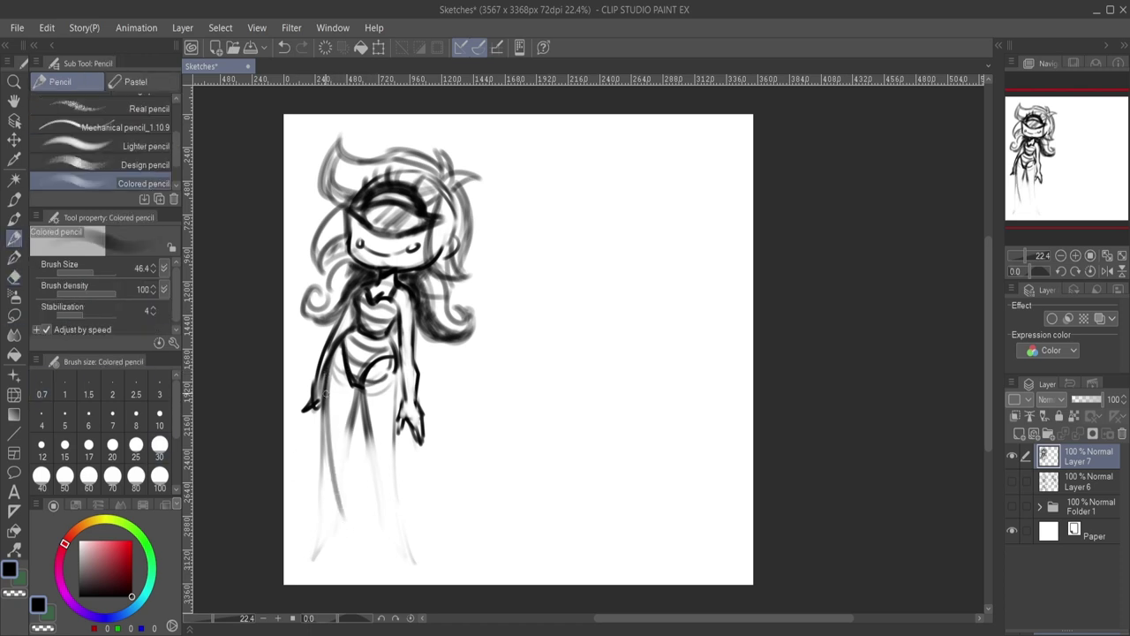
pyautogui.moveTo(326, 389); pyautogui.dragTo(328, 566)
pyautogui.hotkey('ctrl', 'z')
pyautogui.hotkey('ctrl', 'z')
pyautogui.moveTo(325, 390)
pyautogui.mouseDown()
pyautogui.moveTo(333, 554)
pyautogui.moveTo(342, 493)
pyautogui.moveTo(331, 565)
pyautogui.moveTo(324, 520)
pyautogui.moveTo(327, 562)
pyautogui.moveTo(340, 543)
pyautogui.moveTo(328, 565)
pyautogui.moveTo(346, 519)
pyautogui.moveTo(347, 418)
pyautogui.moveTo(323, 417)
pyautogui.moveTo(331, 562)
pyautogui.mouseUp()
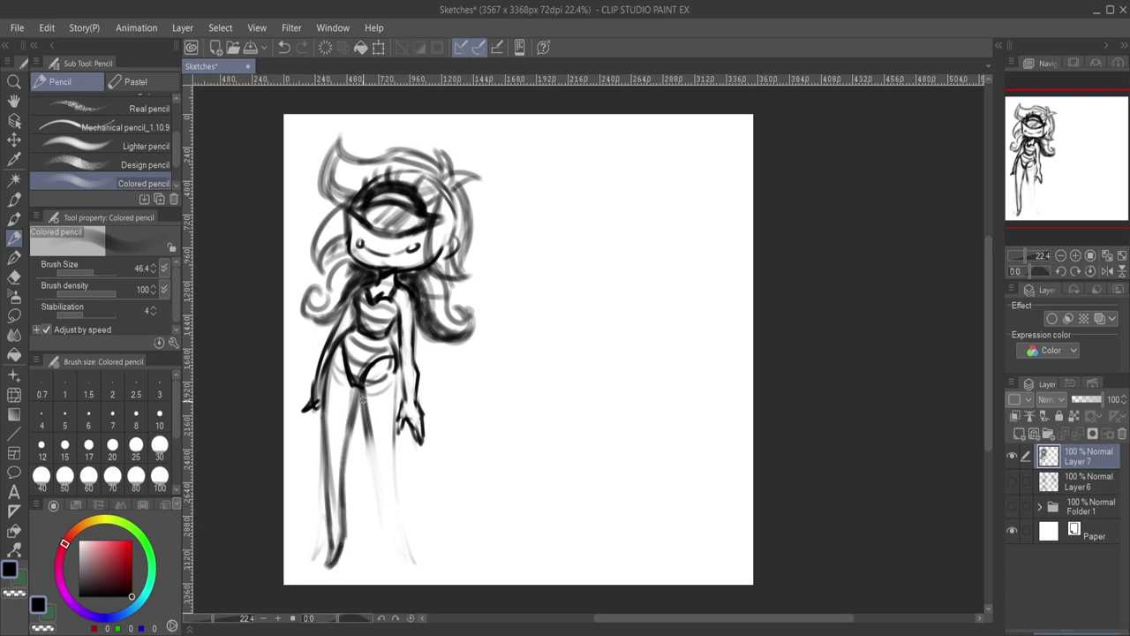
# Draw darker strokes down the right leg and strengthen its outer edge.
pyautogui.moveTo(360, 396); pyautogui.dragTo(380, 555)
pyautogui.moveTo(364, 446); pyautogui.dragTo(388, 565)
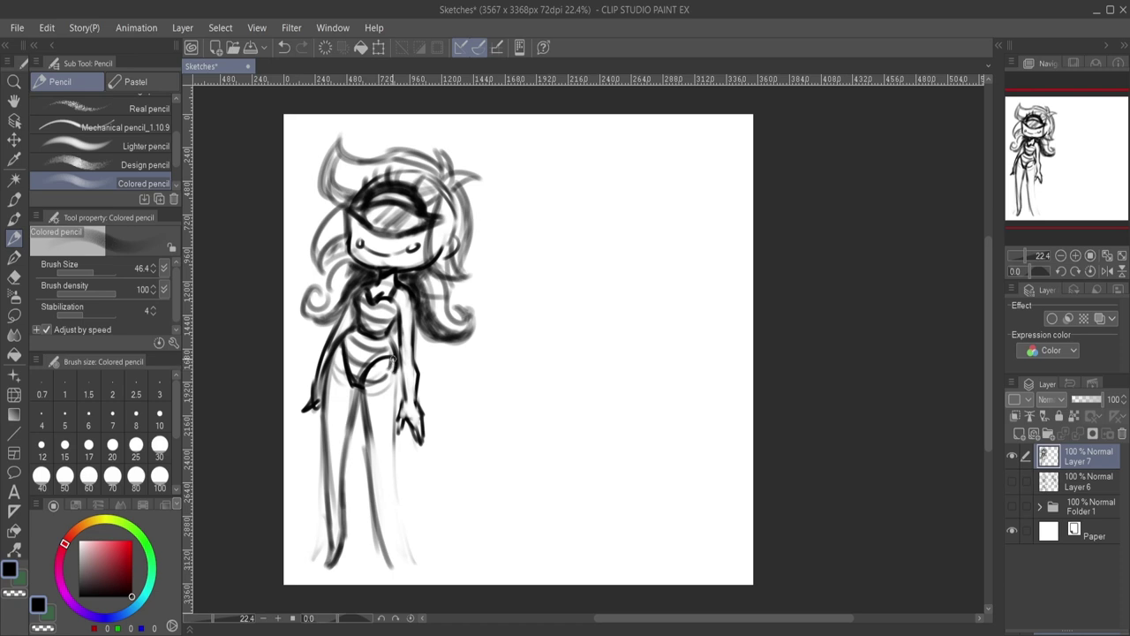
pyautogui.moveTo(395, 357)
pyautogui.mouseDown()
pyautogui.moveTo(399, 546)
pyautogui.moveTo(390, 544)
pyautogui.moveTo(402, 569)
pyautogui.moveTo(383, 548)
pyautogui.moveTo(375, 440)
pyautogui.moveTo(401, 567)
pyautogui.mouseUp()
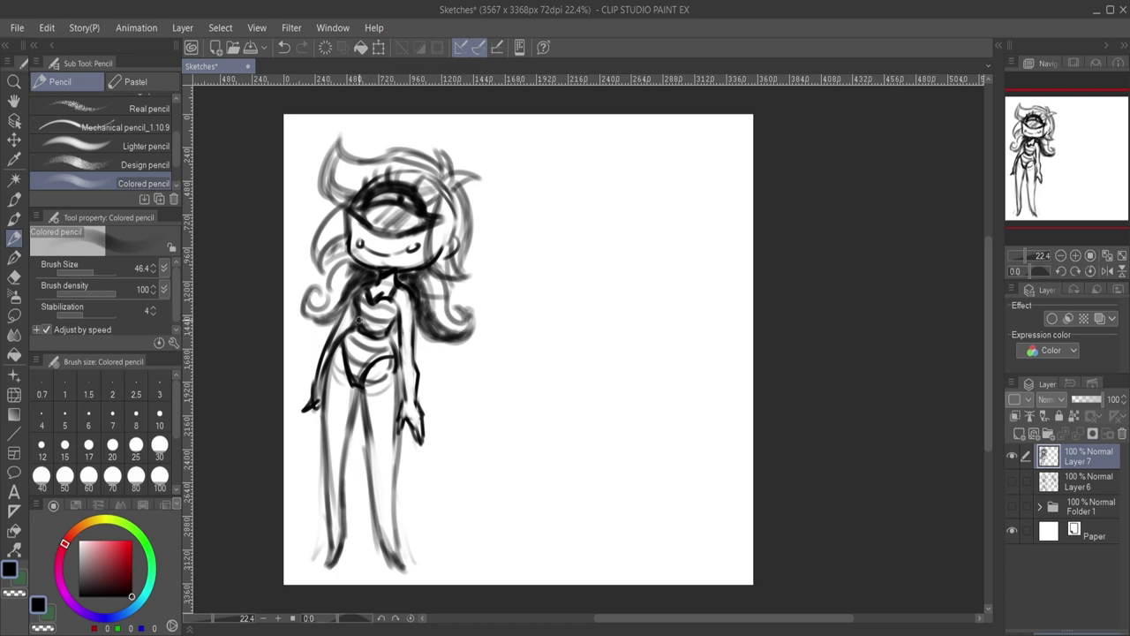
# Lasso the whole figure and scale it down by dragging the bottom handle upward.
pyautogui.click(14, 315)
pyautogui.moveTo(212, 565)
pyautogui.mouseDown()
pyautogui.moveTo(530, 171)
pyautogui.moveTo(583, 539)
pyautogui.mouseUp()
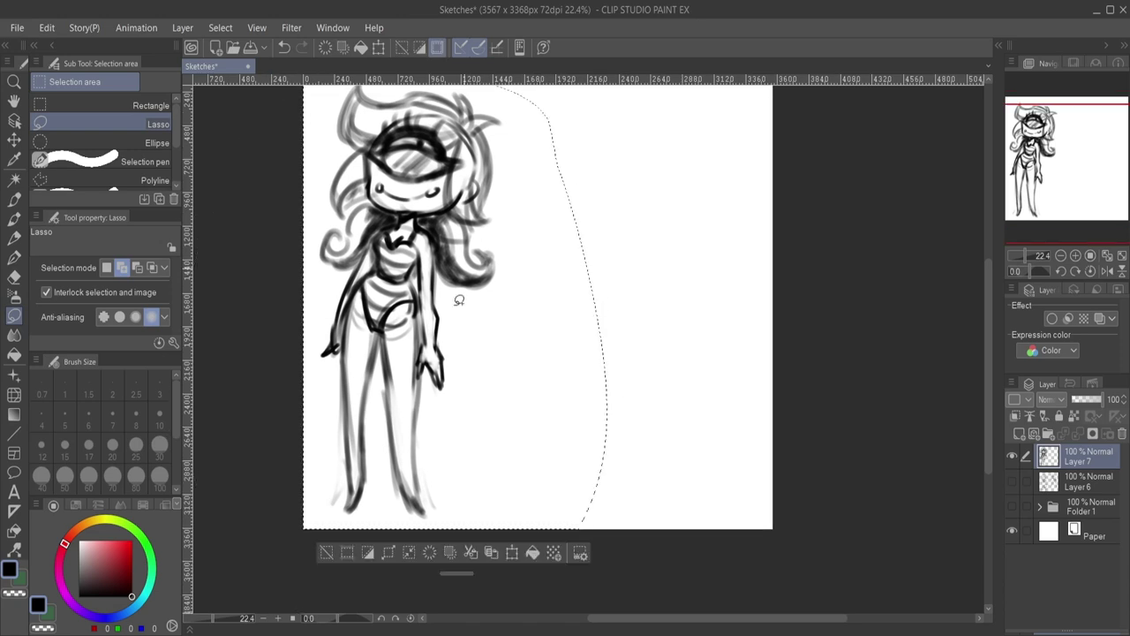
pyautogui.click(503, 554)
pyautogui.moveTo(432, 526); pyautogui.dragTo(390, 347)
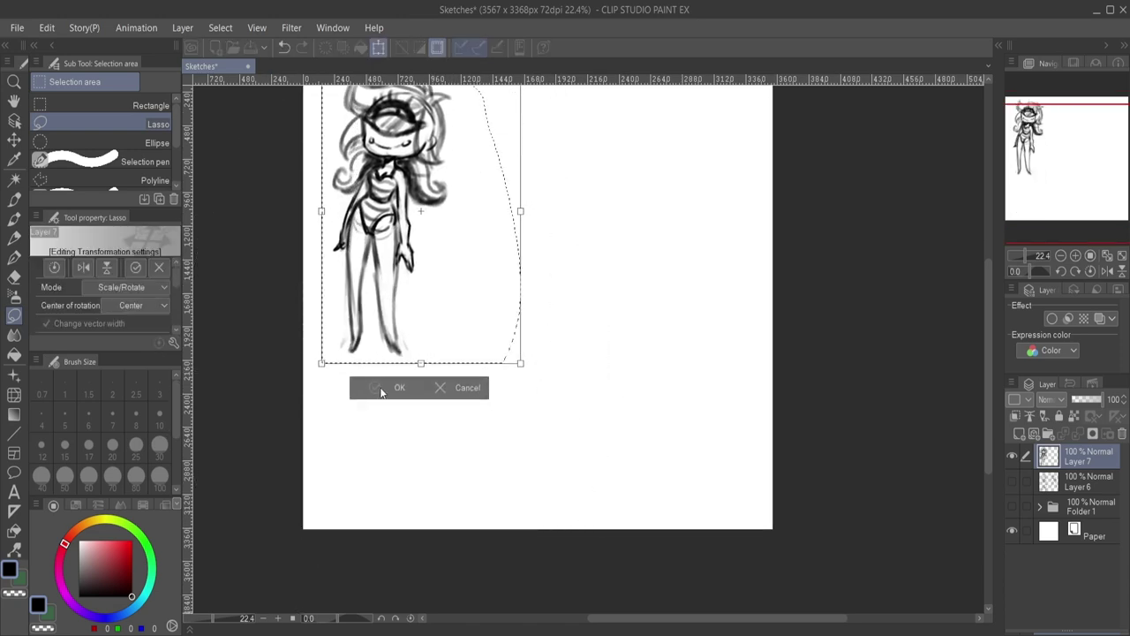
pyautogui.click(380, 387)
pyautogui.click(390, 366)
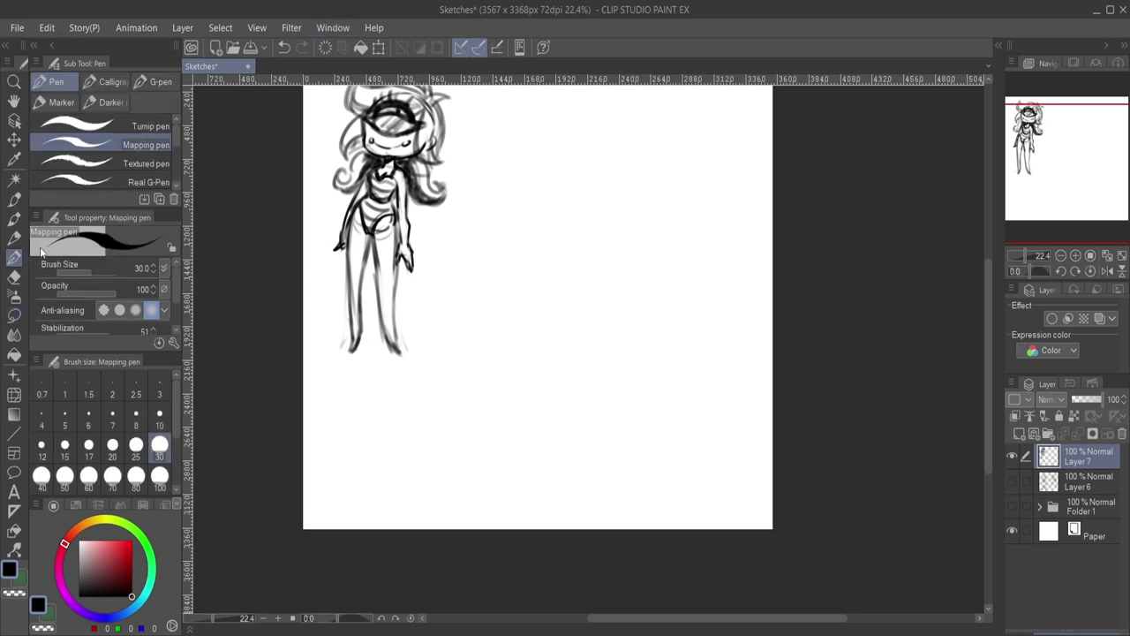
pyautogui.click(14, 239)
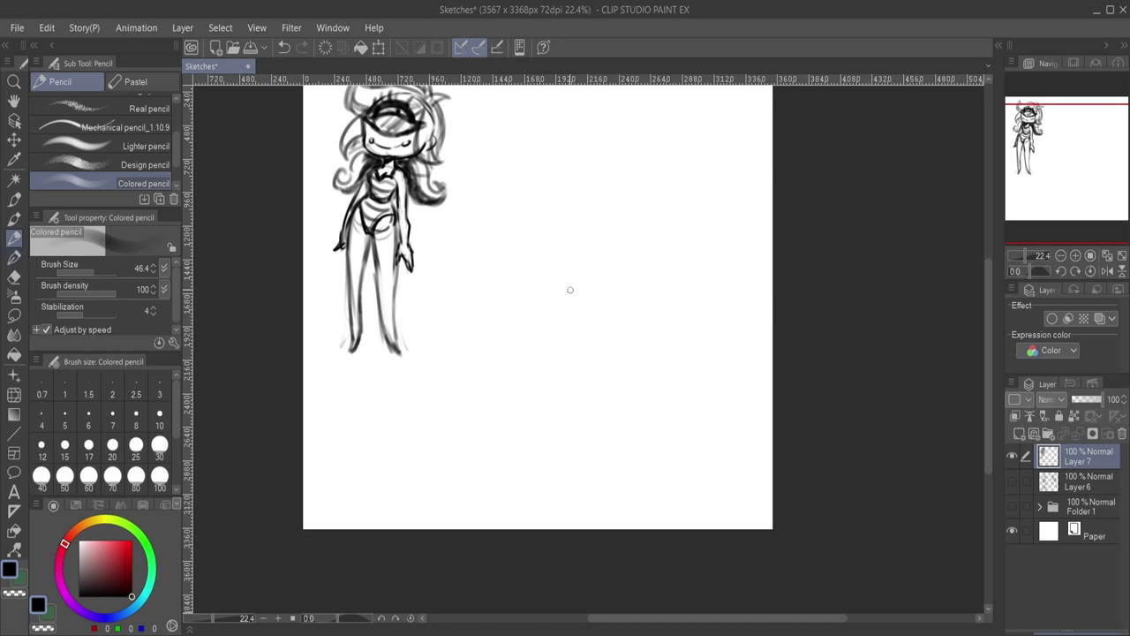
# Adjust the zoom slightly and save the Sketches file with Ctrl+S.
pyautogui.scroll(-2, 570, 290)
pyautogui.scroll(2, 537, 255)
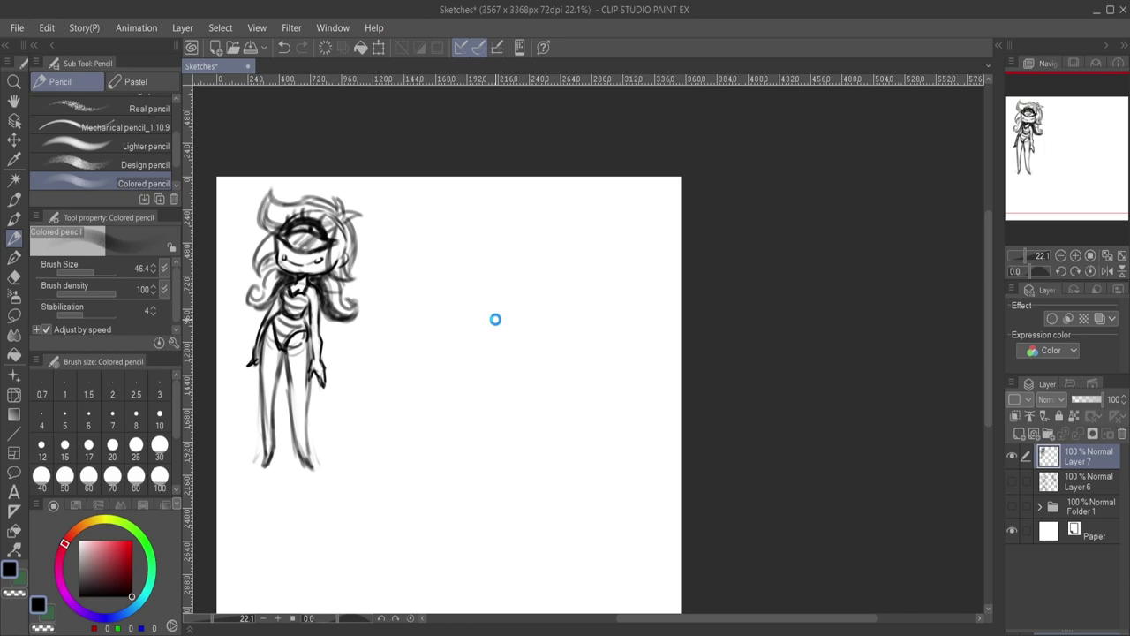
pyautogui.hotkey('ctrl', 's')
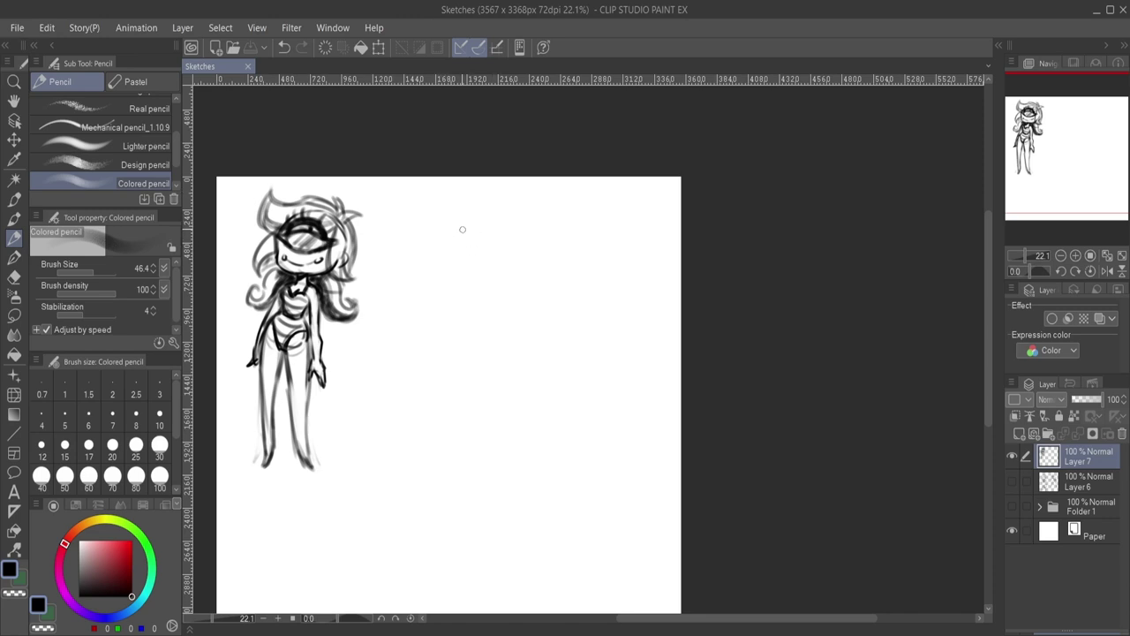
# Sketch a head circle with crossing guide lines to the right of the figure.
pyautogui.moveTo(446, 232); pyautogui.dragTo(438, 265)
pyautogui.moveTo(505, 240)
pyautogui.mouseDown()
pyautogui.moveTo(482, 211)
pyautogui.moveTo(438, 249)
pyautogui.moveTo(475, 288)
pyautogui.moveTo(442, 278)
pyautogui.moveTo(445, 229)
pyautogui.moveTo(496, 210)
pyautogui.moveTo(514, 227)
pyautogui.moveTo(505, 279)
pyautogui.moveTo(511, 243)
pyautogui.moveTo(465, 294)
pyautogui.mouseUp()
pyautogui.moveTo(439, 245); pyautogui.dragTo(525, 265)
pyautogui.moveTo(439, 249)
pyautogui.mouseDown()
pyautogui.moveTo(452, 284)
pyautogui.moveTo(504, 272)
pyautogui.moveTo(512, 249)
pyautogui.moveTo(509, 280)
pyautogui.moveTo(457, 300)
pyautogui.mouseUp()
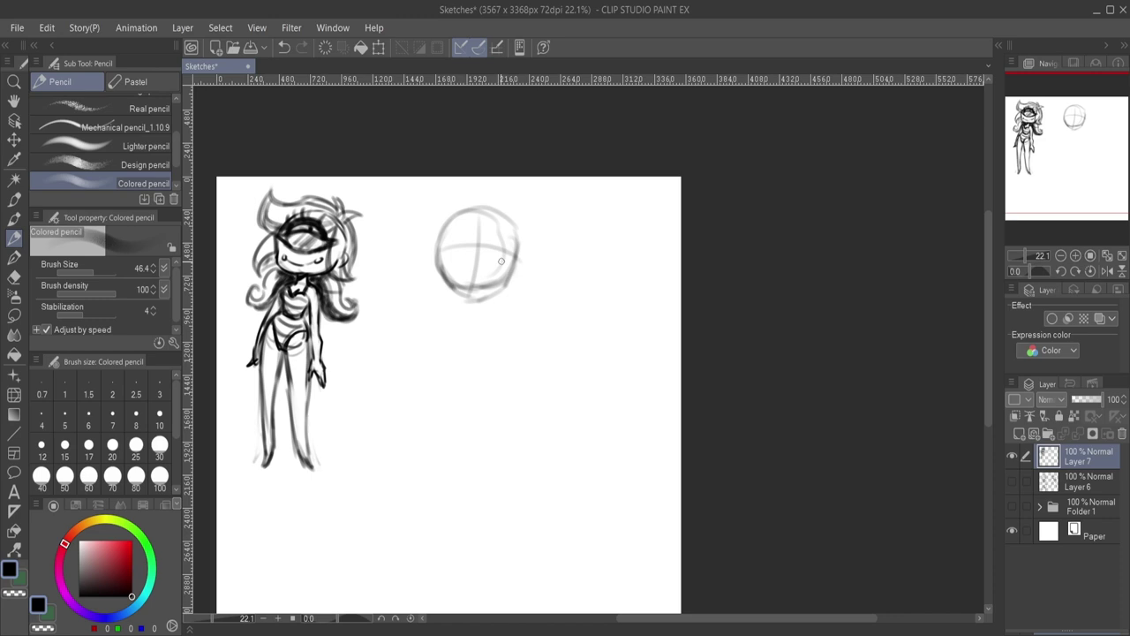
# Lasso the circle, shrink and tilt it slightly, deselect and save.
pyautogui.scroll(1, 501, 261)
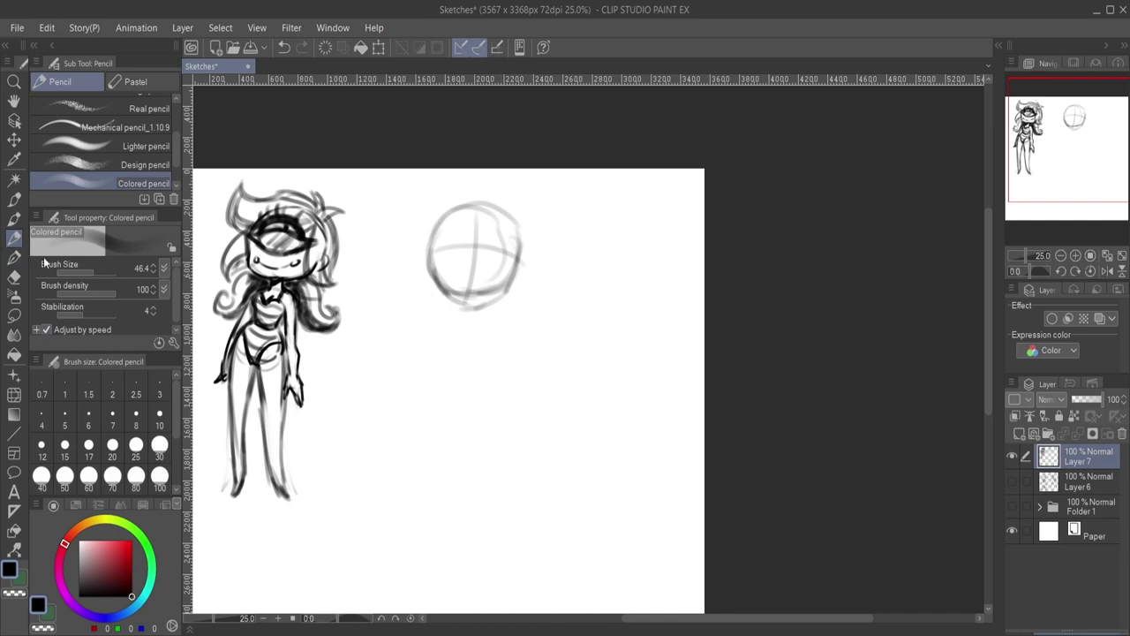
pyautogui.click(19, 318)
pyautogui.moveTo(492, 171); pyautogui.dragTo(527, 328)
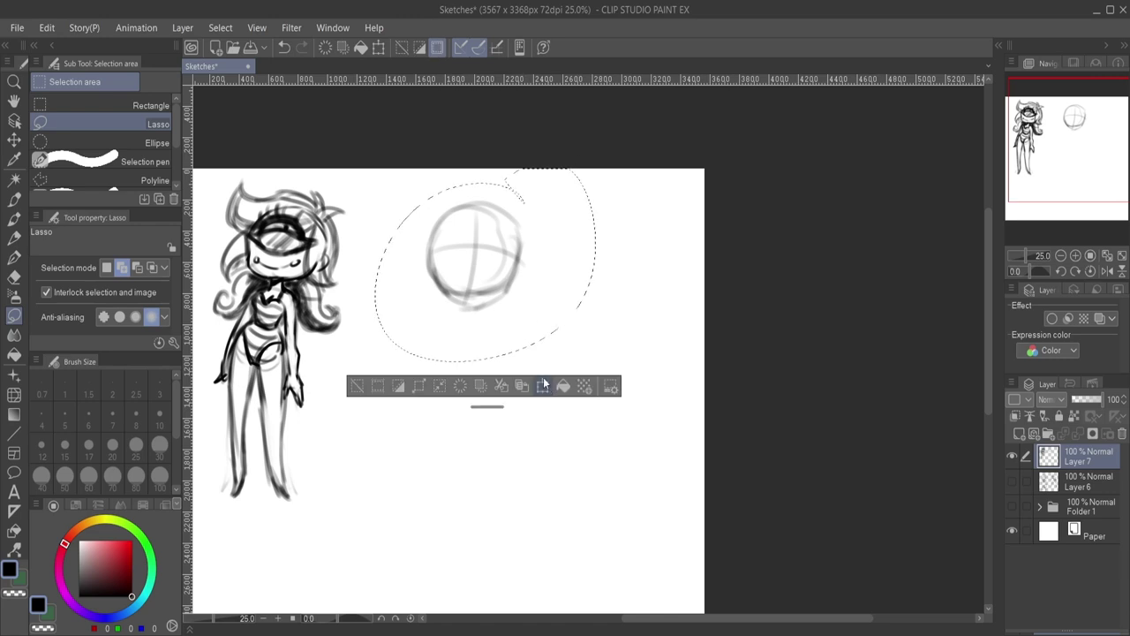
pyautogui.hotkey('ctrl', 't')
pyautogui.moveTo(594, 180); pyautogui.dragTo(498, 270)
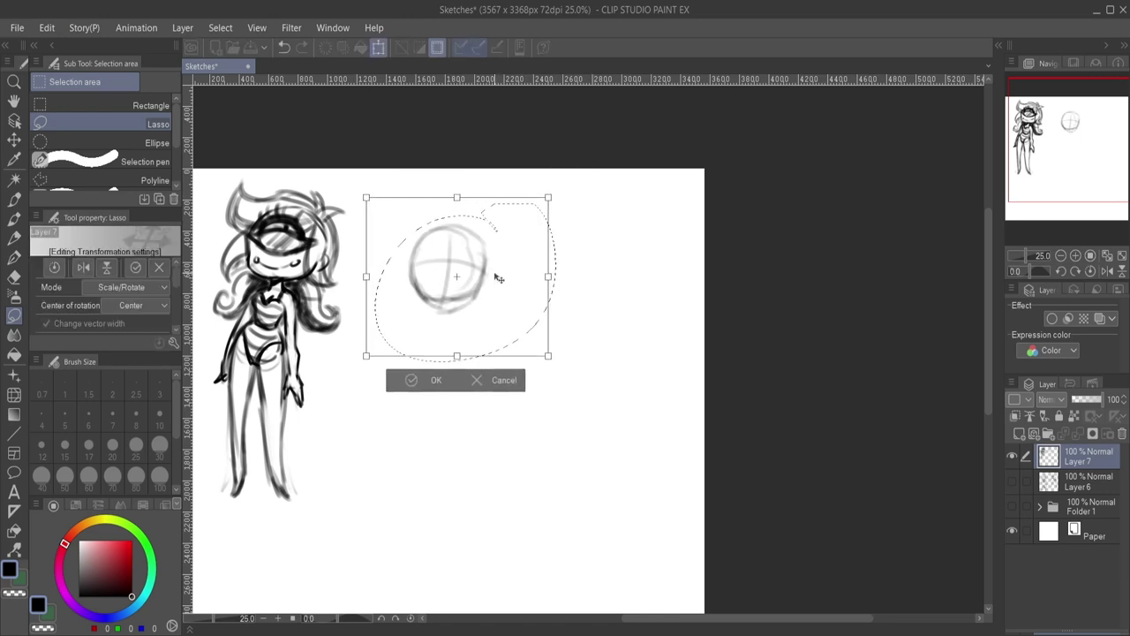
pyautogui.click(446, 386)
pyautogui.hotkey('ctrl', 'd')
pyautogui.hotkey('ctrl', 's')
# Sketch another head circle further right and rough in a torso and hips under the middle head.
pyautogui.press('p')
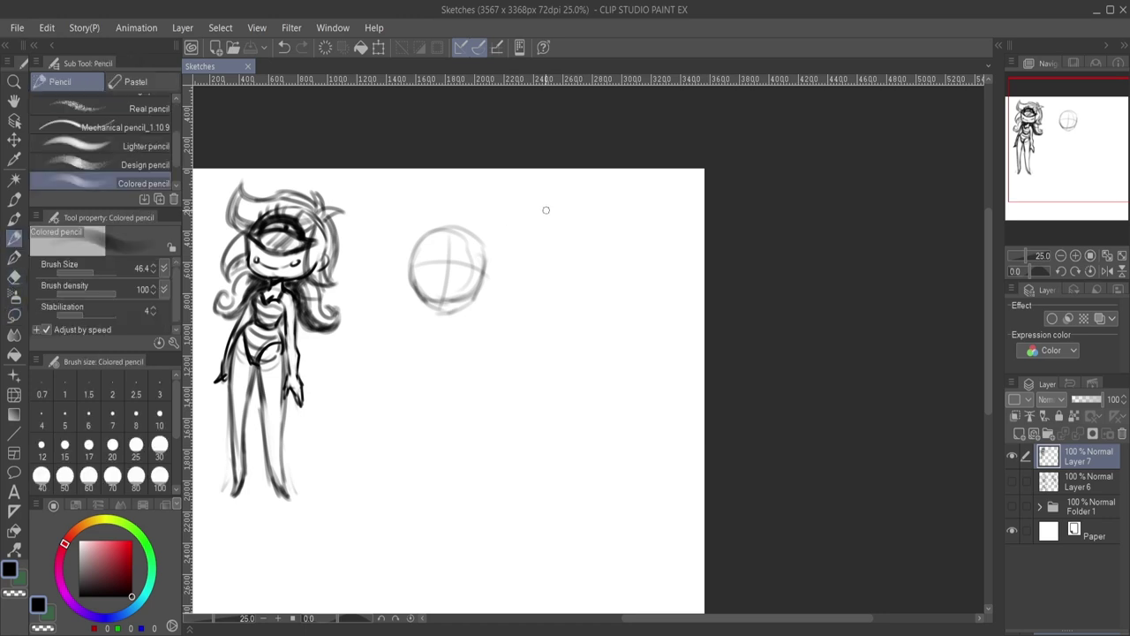
pyautogui.moveTo(545, 209)
pyautogui.mouseDown()
pyautogui.moveTo(544, 260)
pyautogui.moveTo(588, 266)
pyautogui.moveTo(599, 240)
pyautogui.moveTo(593, 213)
pyautogui.moveTo(537, 216)
pyautogui.moveTo(552, 263)
pyautogui.moveTo(553, 196)
pyautogui.moveTo(606, 214)
pyautogui.moveTo(579, 279)
pyautogui.moveTo(600, 230)
pyautogui.mouseUp()
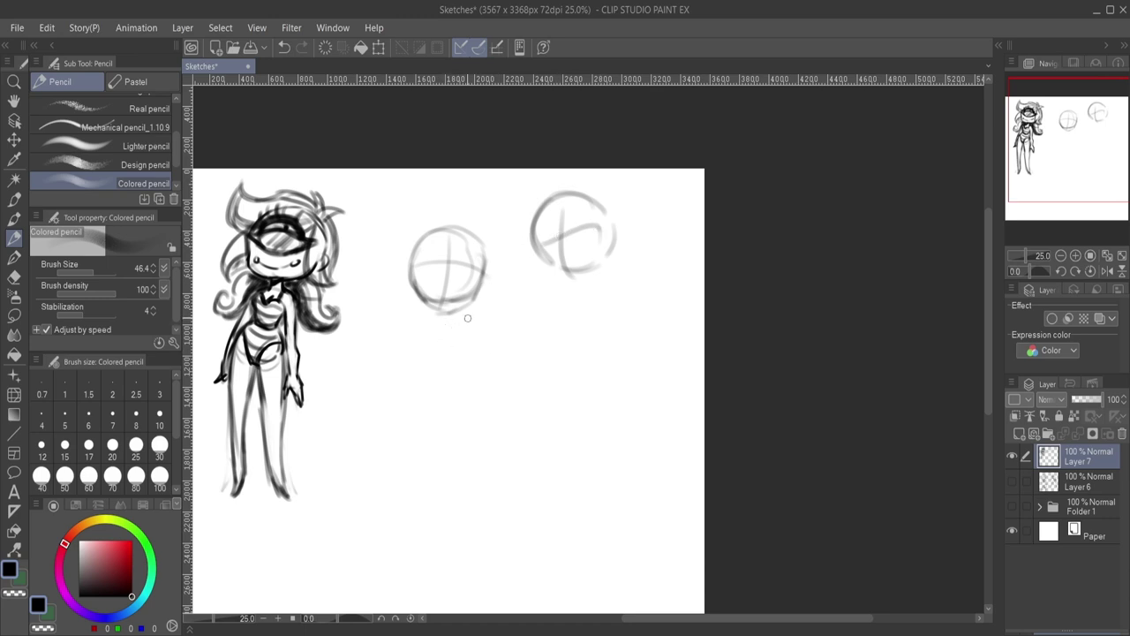
pyautogui.moveTo(424, 324); pyautogui.dragTo(472, 325)
pyautogui.moveTo(406, 325)
pyautogui.mouseDown()
pyautogui.moveTo(469, 333)
pyautogui.moveTo(477, 355)
pyautogui.moveTo(447, 411)
pyautogui.moveTo(396, 386)
pyautogui.moveTo(446, 377)
pyautogui.mouseUp()
pyautogui.moveTo(465, 334)
pyautogui.mouseDown()
pyautogui.moveTo(454, 379)
pyautogui.moveTo(417, 391)
pyautogui.moveTo(411, 423)
pyautogui.mouseUp()
pyautogui.moveTo(460, 395); pyautogui.dragTo(443, 424)
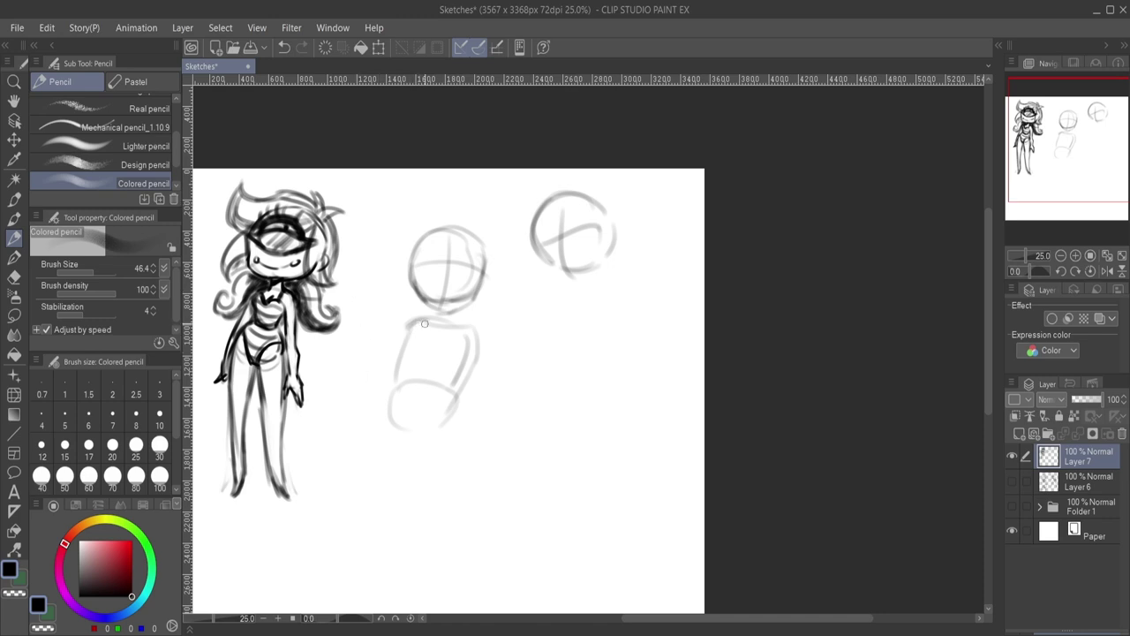
pyautogui.moveTo(408, 322)
pyautogui.mouseDown()
pyautogui.moveTo(471, 334)
pyautogui.moveTo(463, 378)
pyautogui.mouseUp()
pyautogui.moveTo(416, 323)
pyautogui.mouseDown()
pyautogui.moveTo(394, 388)
pyautogui.moveTo(399, 360)
pyautogui.moveTo(396, 388)
pyautogui.moveTo(442, 381)
pyautogui.moveTo(393, 401)
pyautogui.moveTo(447, 425)
pyautogui.moveTo(463, 387)
pyautogui.mouseUp()
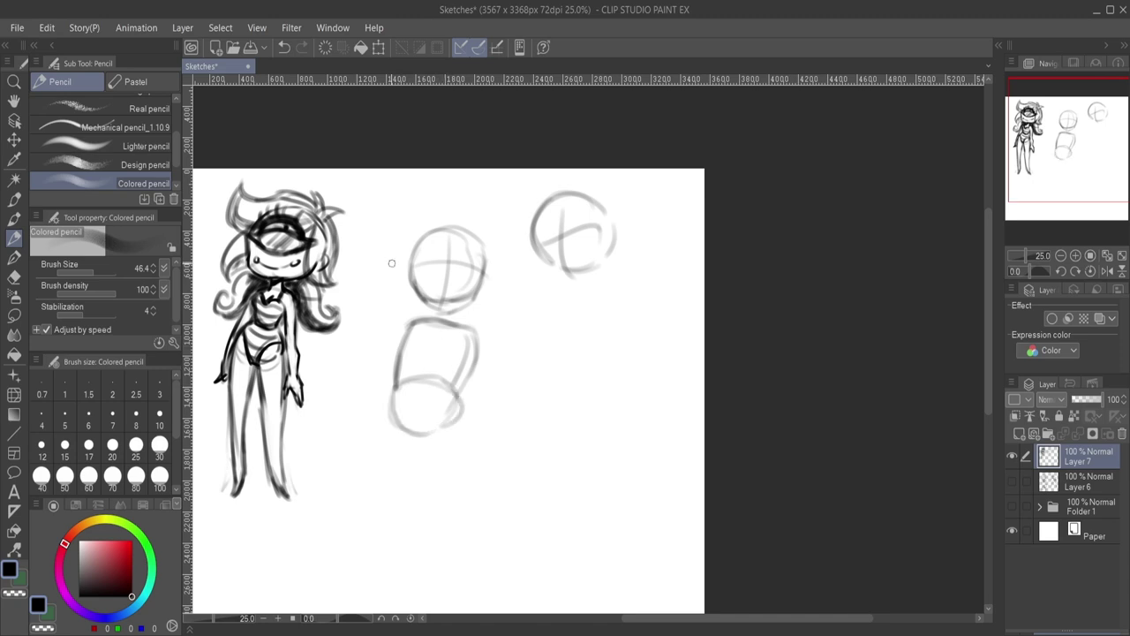
# Soft-erase the torso's left outline, then redraw both torso outlines, hip curve and pelvis.
pyautogui.click(14, 276)
pyautogui.moveTo(422, 322)
pyautogui.mouseDown()
pyautogui.moveTo(392, 401)
pyautogui.moveTo(416, 388)
pyautogui.moveTo(446, 431)
pyautogui.mouseUp()
pyautogui.click(15, 239)
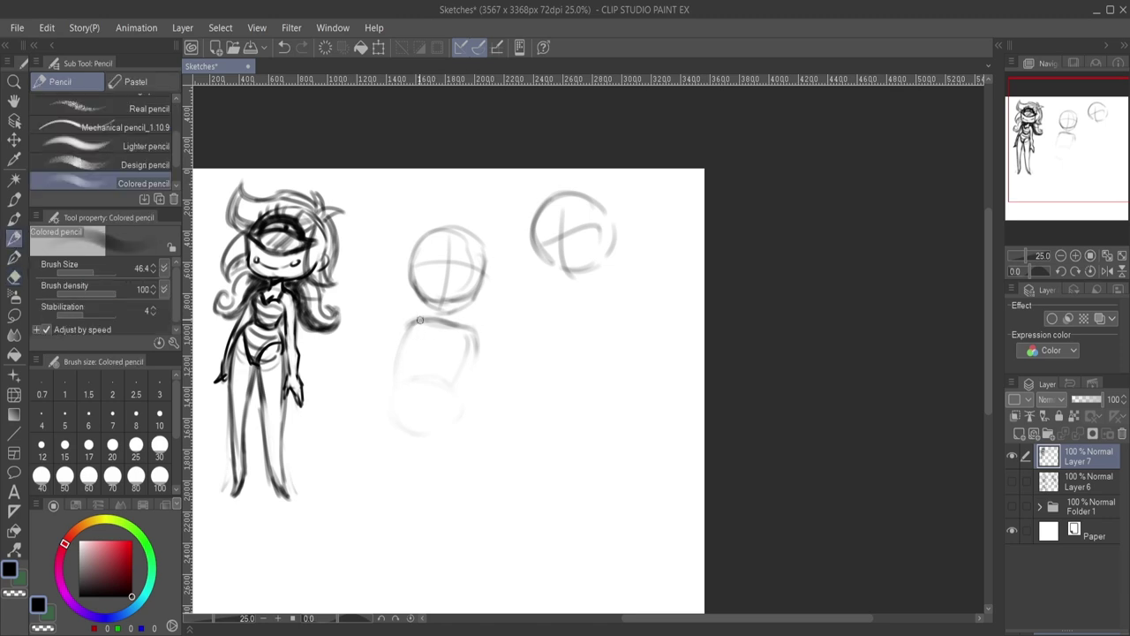
pyautogui.moveTo(421, 319); pyautogui.dragTo(391, 386)
pyautogui.moveTo(476, 331)
pyautogui.mouseDown()
pyautogui.moveTo(451, 391)
pyautogui.moveTo(391, 401)
pyautogui.moveTo(438, 423)
pyautogui.moveTo(451, 381)
pyautogui.mouseUp()
pyautogui.moveTo(389, 408)
pyautogui.mouseDown()
pyautogui.moveTo(437, 415)
pyautogui.moveTo(387, 408)
pyautogui.moveTo(372, 445)
pyautogui.moveTo(406, 454)
pyautogui.mouseUp()
pyautogui.moveTo(448, 415)
pyautogui.mouseDown()
pyautogui.moveTo(436, 457)
pyautogui.moveTo(409, 460)
pyautogui.mouseUp()
pyautogui.moveTo(394, 414)
pyautogui.mouseDown()
pyautogui.moveTo(381, 453)
pyautogui.moveTo(451, 428)
pyautogui.mouseUp()
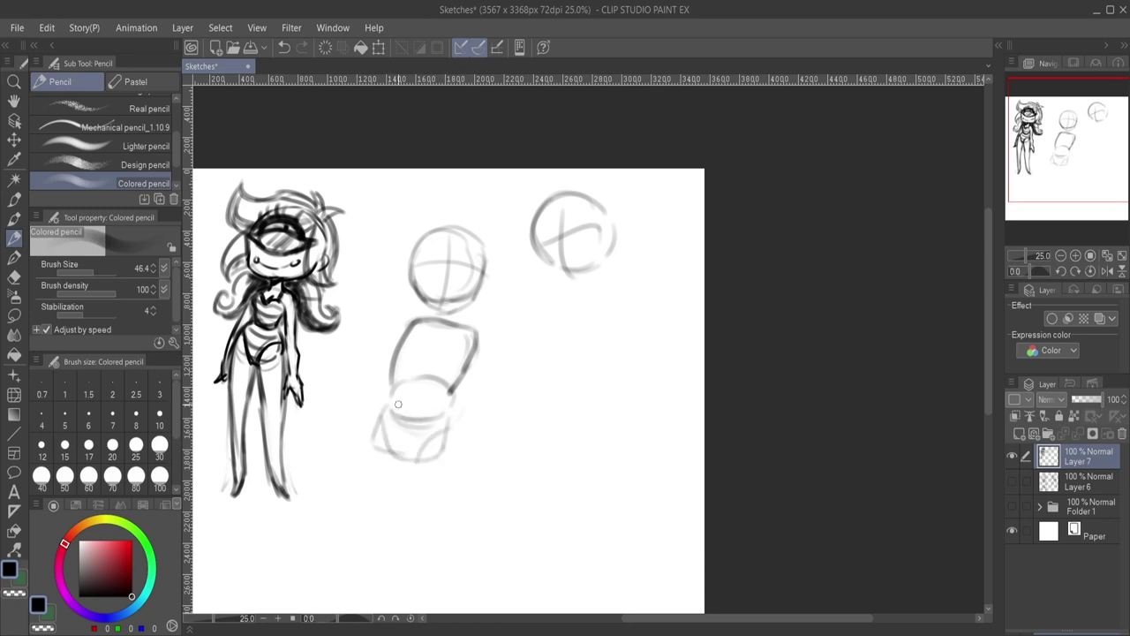
# Draw the middle figure's two leg lines and rounded shoulders.
pyautogui.moveTo(394, 404); pyautogui.dragTo(366, 581)
pyautogui.moveTo(457, 426); pyautogui.dragTo(459, 569)
pyautogui.moveTo(462, 329)
pyautogui.mouseDown()
pyautogui.moveTo(481, 339)
pyautogui.moveTo(465, 356)
pyautogui.mouseUp()
pyautogui.moveTo(399, 339); pyautogui.dragTo(453, 322)
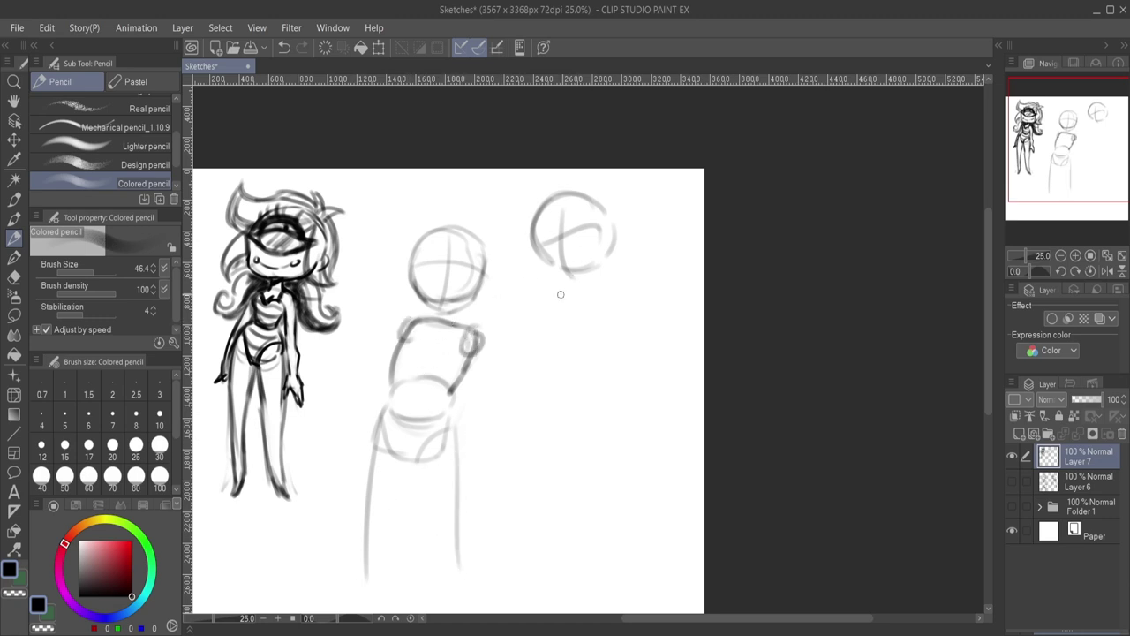
# Rough in shoulder and side lines under the right head, then fade them with the soft eraser.
pyautogui.moveTo(554, 302)
pyautogui.mouseDown()
pyautogui.moveTo(621, 286)
pyautogui.moveTo(548, 309)
pyautogui.moveTo(564, 362)
pyautogui.mouseUp()
pyautogui.moveTo(634, 292); pyautogui.dragTo(629, 397)
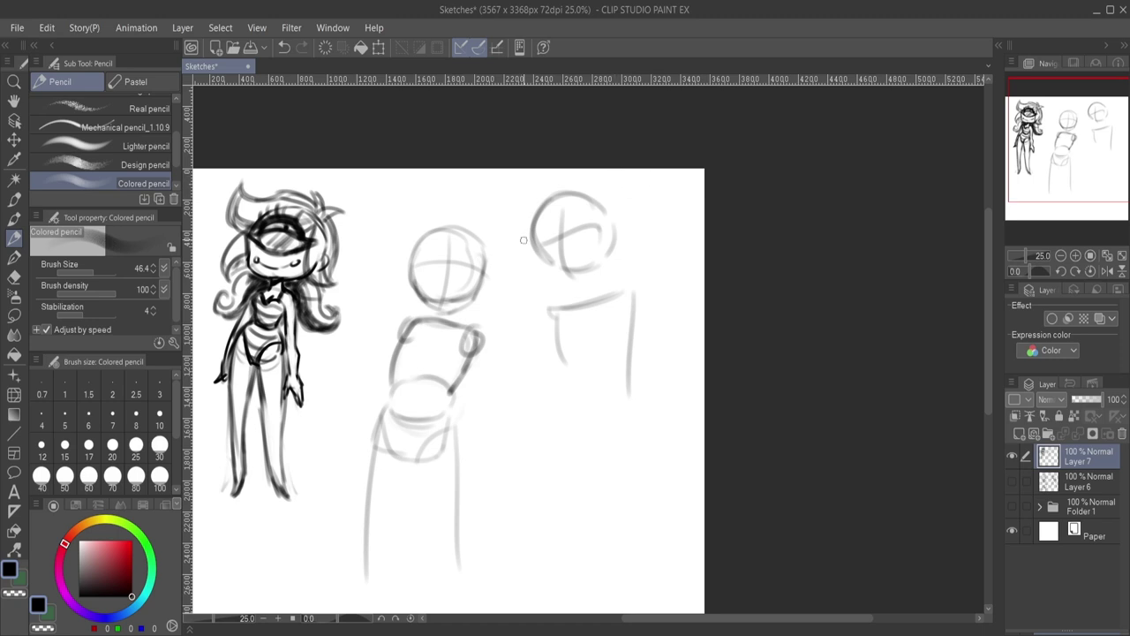
pyautogui.click(14, 277)
pyautogui.moveTo(543, 297)
pyautogui.mouseDown()
pyautogui.moveTo(672, 288)
pyautogui.moveTo(597, 299)
pyautogui.moveTo(559, 329)
pyautogui.moveTo(646, 335)
pyautogui.mouseUp()
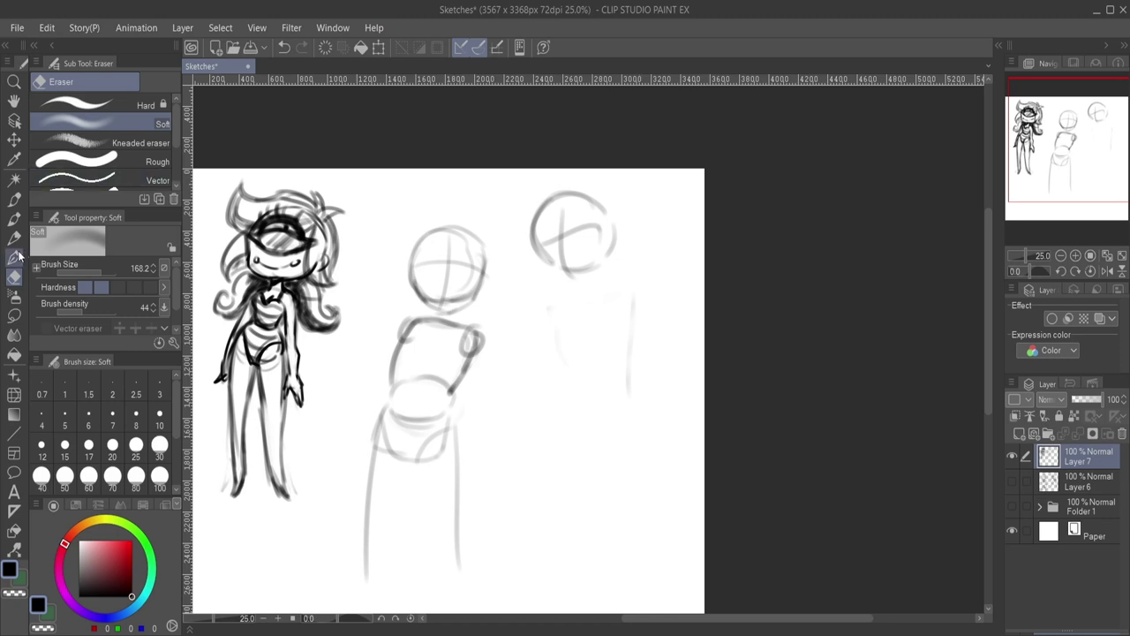
# Darken the middle head's cross guides, outline and chin, and add a neck.
pyautogui.click(14, 239)
pyautogui.moveTo(451, 229); pyautogui.dragTo(441, 305)
pyautogui.moveTo(414, 262); pyautogui.dragTo(488, 275)
pyautogui.moveTo(430, 301)
pyautogui.mouseDown()
pyautogui.moveTo(431, 327)
pyautogui.moveTo(459, 325)
pyautogui.mouseUp()
pyautogui.moveTo(483, 261)
pyautogui.mouseDown()
pyautogui.moveTo(479, 290)
pyautogui.moveTo(482, 280)
pyautogui.moveTo(439, 310)
pyautogui.mouseUp()
pyautogui.moveTo(409, 258)
pyautogui.mouseDown()
pyautogui.moveTo(430, 301)
pyautogui.moveTo(446, 308)
pyautogui.moveTo(485, 268)
pyautogui.moveTo(472, 229)
pyautogui.mouseUp()
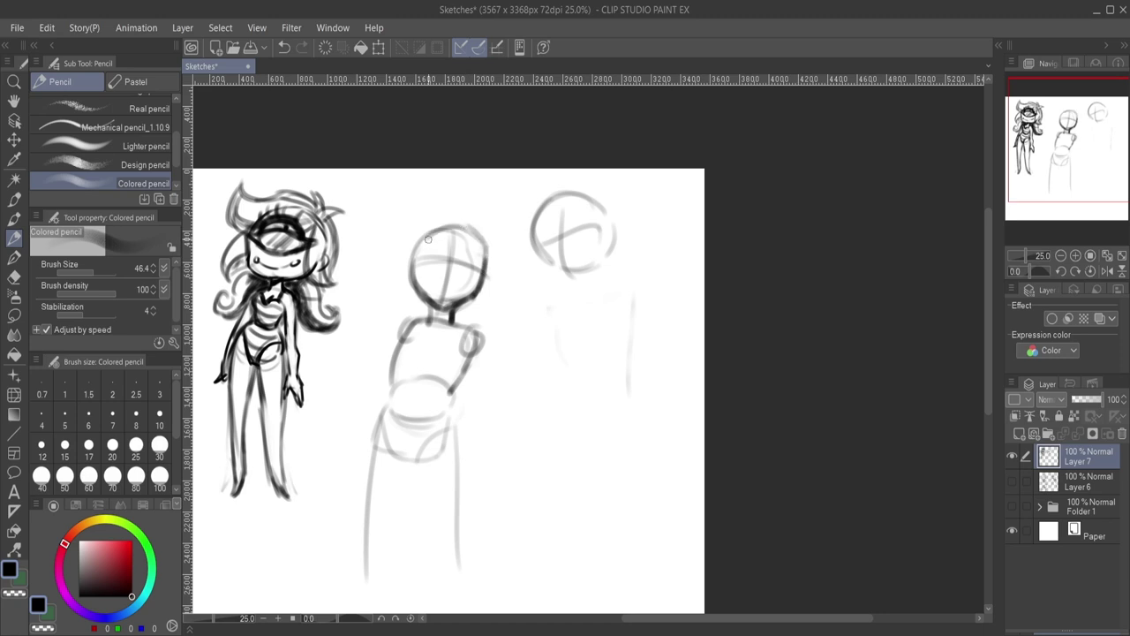
pyautogui.moveTo(427, 239); pyautogui.dragTo(408, 293)
pyautogui.moveTo(486, 267)
pyautogui.mouseDown()
pyautogui.moveTo(424, 314)
pyautogui.moveTo(432, 326)
pyautogui.moveTo(455, 317)
pyautogui.moveTo(467, 358)
pyautogui.mouseUp()
# Redraw the middle figure's shoulders, torso, hip curve and long legs in darker lines.
pyautogui.moveTo(406, 325); pyautogui.dragTo(381, 404)
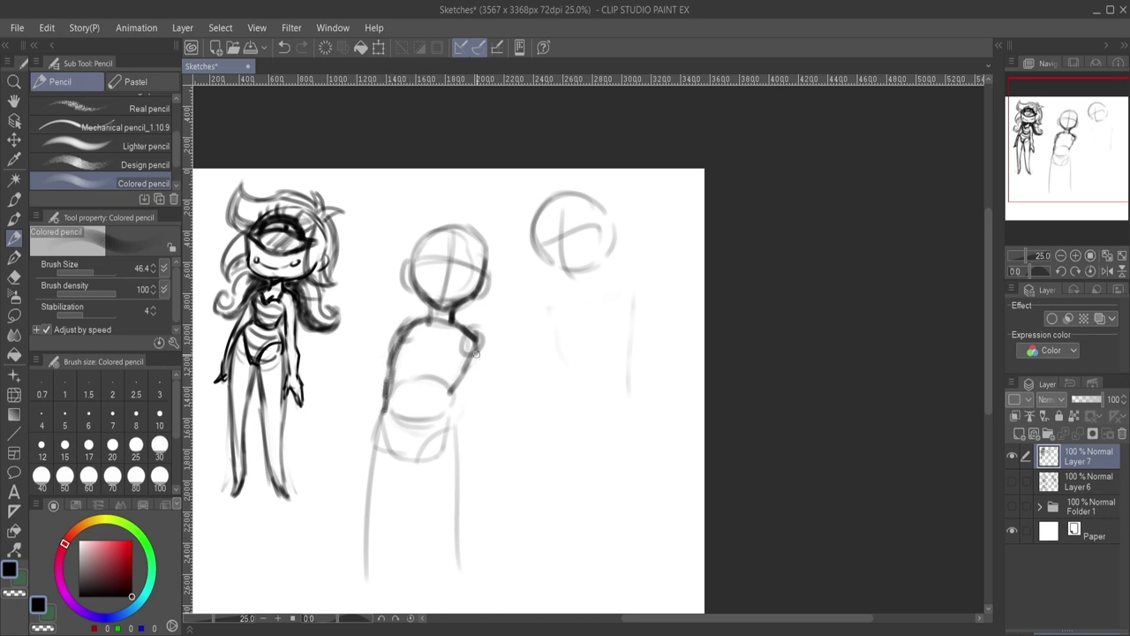
pyautogui.moveTo(477, 351)
pyautogui.mouseDown()
pyautogui.moveTo(450, 394)
pyautogui.moveTo(442, 463)
pyautogui.mouseUp()
pyautogui.moveTo(389, 415)
pyautogui.mouseDown()
pyautogui.moveTo(418, 467)
pyautogui.moveTo(454, 424)
pyautogui.moveTo(427, 451)
pyautogui.moveTo(385, 425)
pyautogui.moveTo(374, 450)
pyautogui.moveTo(406, 473)
pyautogui.moveTo(379, 458)
pyautogui.moveTo(461, 465)
pyautogui.mouseUp()
pyautogui.moveTo(449, 412); pyautogui.dragTo(431, 475)
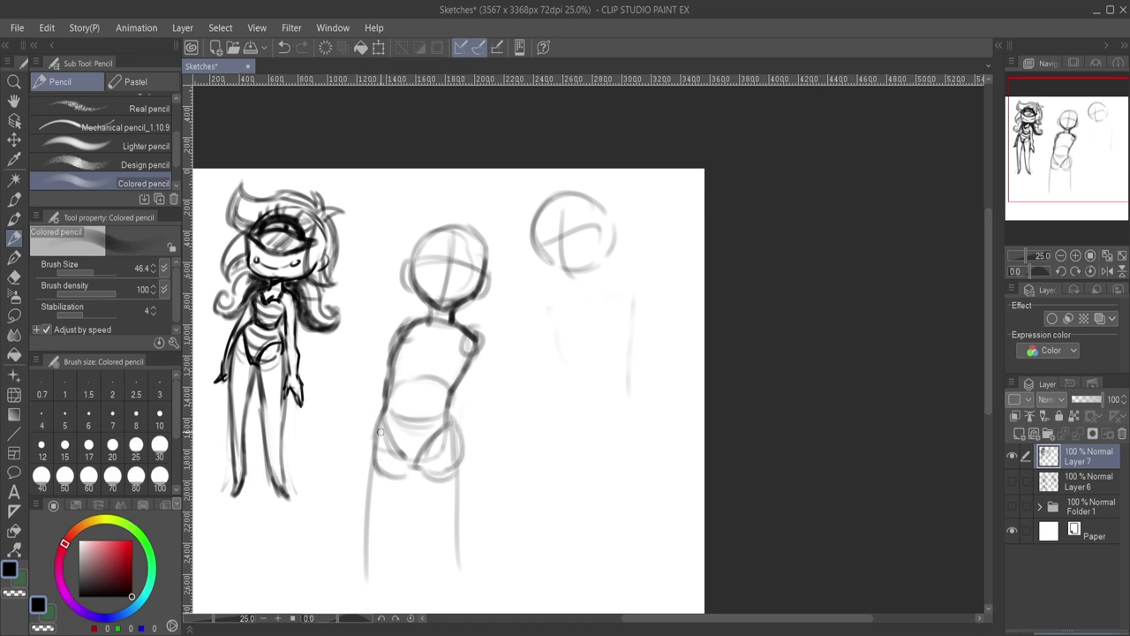
pyautogui.moveTo(378, 439)
pyautogui.mouseDown()
pyautogui.moveTo(413, 466)
pyautogui.moveTo(354, 596)
pyautogui.mouseUp()
pyautogui.moveTo(411, 475); pyautogui.dragTo(381, 595)
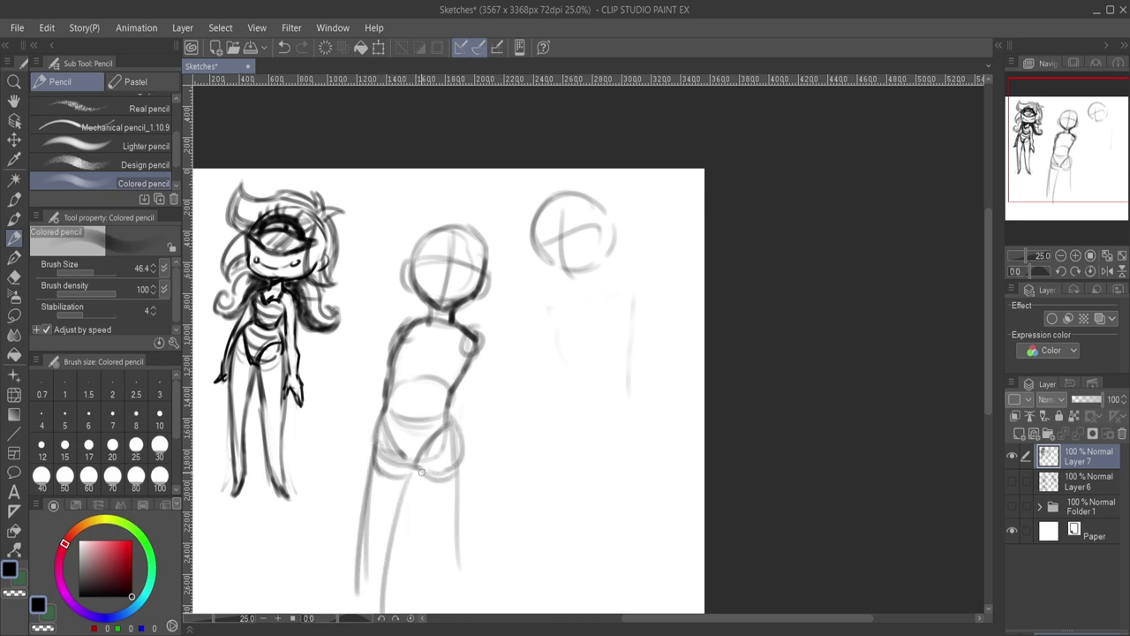
pyautogui.moveTo(423, 483); pyautogui.dragTo(440, 609)
pyautogui.moveTo(454, 420); pyautogui.dragTo(475, 604)
pyautogui.moveTo(388, 351); pyautogui.dragTo(402, 327)
pyautogui.moveTo(484, 340)
pyautogui.mouseDown()
pyautogui.moveTo(471, 364)
pyautogui.moveTo(486, 332)
pyautogui.mouseUp()
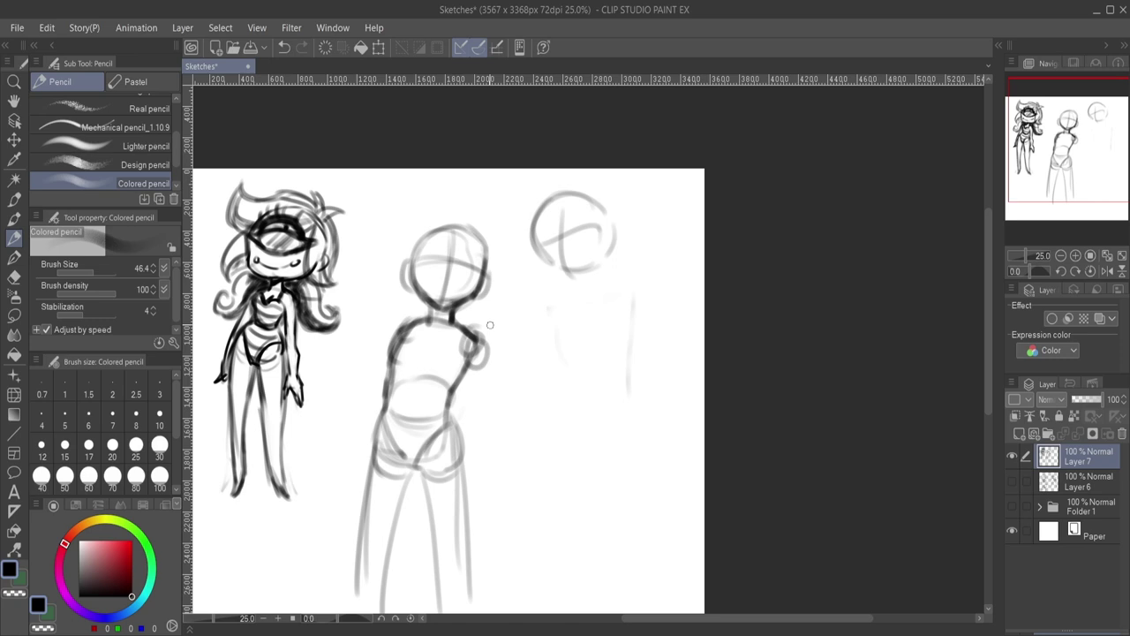
# Block in the right figure's shoulder line, shoulder joint and torso.
pyautogui.moveTo(559, 297)
pyautogui.mouseDown()
pyautogui.moveTo(637, 270)
pyautogui.moveTo(570, 306)
pyautogui.mouseUp()
pyautogui.moveTo(640, 290); pyautogui.dragTo(626, 403)
pyautogui.moveTo(565, 322)
pyautogui.mouseDown()
pyautogui.moveTo(608, 401)
pyautogui.moveTo(646, 386)
pyautogui.moveTo(647, 435)
pyautogui.moveTo(614, 394)
pyautogui.moveTo(605, 436)
pyautogui.mouseUp()
# Partly erase the right figure's shoulder line and redraw its shoulders and torso outline.
pyautogui.click(14, 276)
pyautogui.moveTo(634, 291)
pyautogui.mouseDown()
pyautogui.moveTo(541, 318)
pyautogui.moveTo(643, 388)
pyautogui.moveTo(660, 346)
pyautogui.moveTo(590, 435)
pyautogui.mouseUp()
pyautogui.press('p')
pyautogui.moveTo(542, 303)
pyautogui.mouseDown()
pyautogui.moveTo(616, 285)
pyautogui.moveTo(604, 334)
pyautogui.moveTo(550, 393)
pyautogui.moveTo(583, 415)
pyautogui.mouseUp()
pyautogui.moveTo(615, 342); pyautogui.dragTo(599, 421)
# Sketch the right figure's arms and hand, plus the middle figure's left arm.
pyautogui.moveTo(555, 323); pyautogui.dragTo(542, 328)
pyautogui.moveTo(484, 355); pyautogui.dragTo(507, 499)
pyautogui.moveTo(540, 333)
pyautogui.mouseDown()
pyautogui.moveTo(522, 460)
pyautogui.moveTo(536, 503)
pyautogui.moveTo(512, 481)
pyautogui.mouseUp()
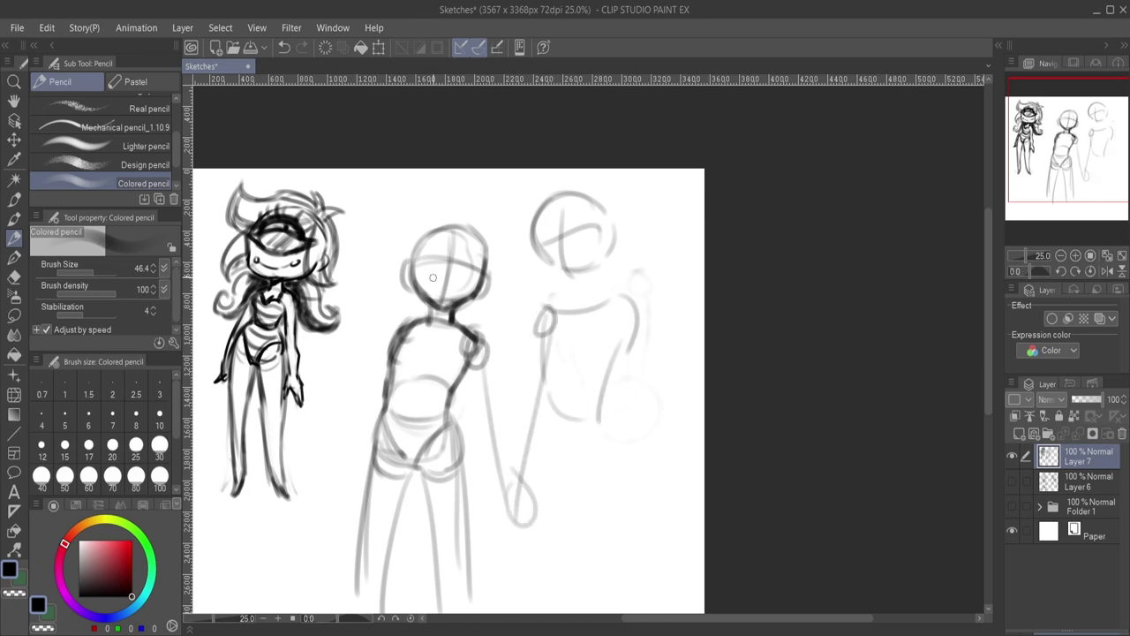
pyautogui.moveTo(398, 339); pyautogui.dragTo(323, 500)
pyautogui.moveTo(628, 293)
pyautogui.mouseDown()
pyautogui.moveTo(642, 304)
pyautogui.moveTo(658, 506)
pyautogui.mouseUp()
# Sketch the right figure's hip curve and both legs with inner and outer lines.
pyautogui.moveTo(546, 412); pyautogui.dragTo(575, 459)
pyautogui.moveTo(570, 389)
pyautogui.mouseDown()
pyautogui.moveTo(608, 459)
pyautogui.moveTo(540, 533)
pyautogui.mouseUp()
pyautogui.moveTo(601, 410); pyautogui.dragTo(617, 467)
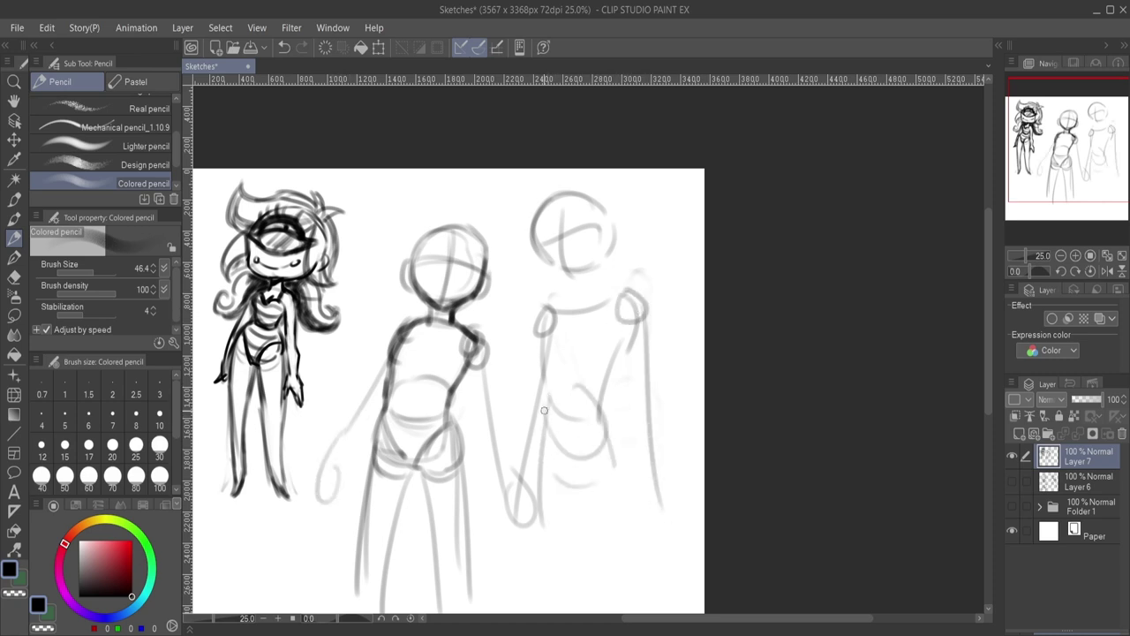
pyautogui.moveTo(542, 408)
pyautogui.mouseDown()
pyautogui.moveTo(572, 486)
pyautogui.moveTo(607, 437)
pyautogui.moveTo(623, 544)
pyautogui.moveTo(535, 491)
pyautogui.moveTo(520, 611)
pyautogui.mouseUp()
pyautogui.moveTo(570, 488)
pyautogui.mouseDown()
pyautogui.moveTo(556, 613)
pyautogui.moveTo(609, 613)
pyautogui.mouseUp()
pyautogui.moveTo(619, 459); pyautogui.dragTo(648, 611)
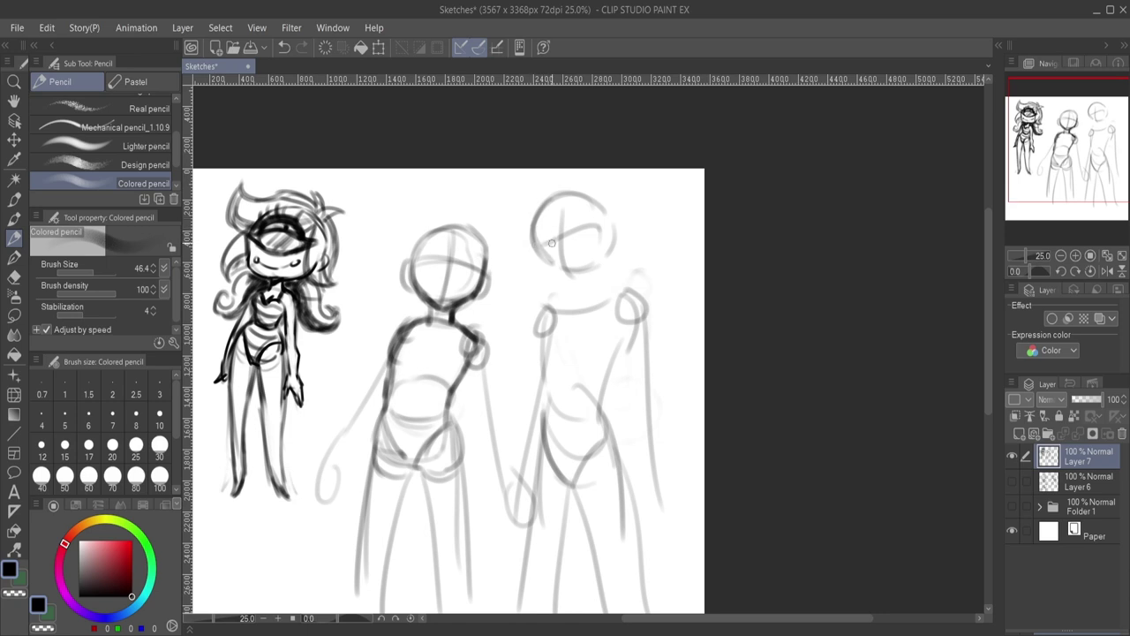
# Darken the right-hand head's left outline and top, and add an ear on its right.
pyautogui.moveTo(544, 206)
pyautogui.mouseDown()
pyautogui.moveTo(549, 276)
pyautogui.moveTo(564, 284)
pyautogui.moveTo(588, 285)
pyautogui.moveTo(626, 232)
pyautogui.mouseUp()
pyautogui.moveTo(626, 231); pyautogui.dragTo(618, 249)
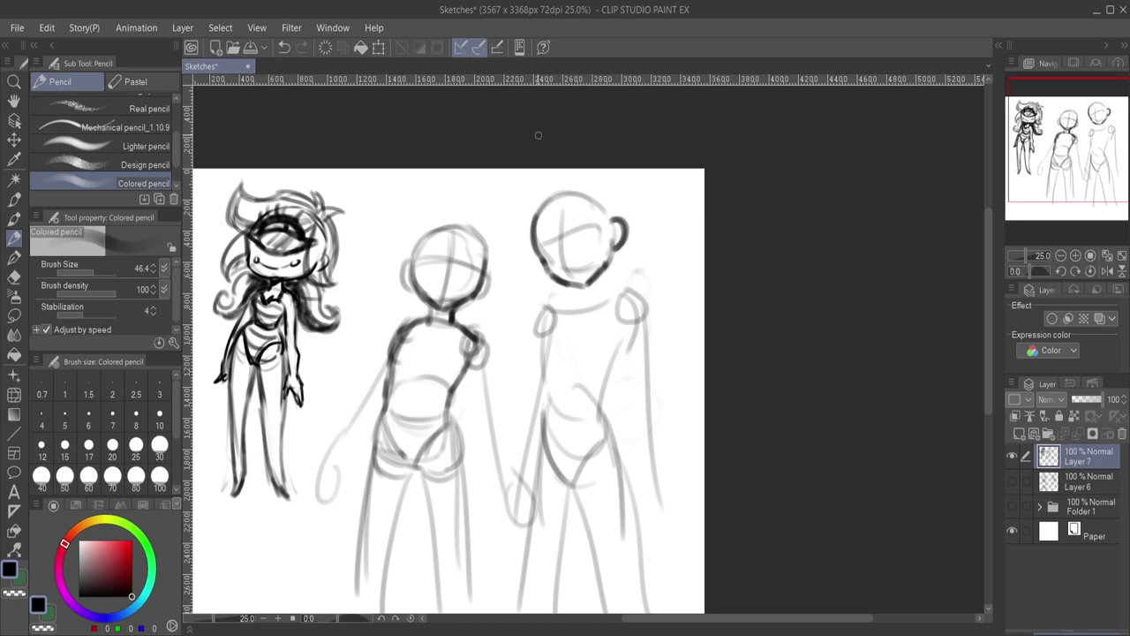
pyautogui.moveTo(540, 225)
pyautogui.mouseDown()
pyautogui.moveTo(572, 195)
pyautogui.moveTo(617, 203)
pyautogui.moveTo(584, 255)
pyautogui.moveTo(585, 283)
pyautogui.moveTo(561, 208)
pyautogui.moveTo(585, 275)
pyautogui.moveTo(535, 264)
pyautogui.moveTo(577, 307)
pyautogui.moveTo(557, 308)
pyautogui.moveTo(622, 294)
pyautogui.moveTo(642, 323)
pyautogui.mouseUp()
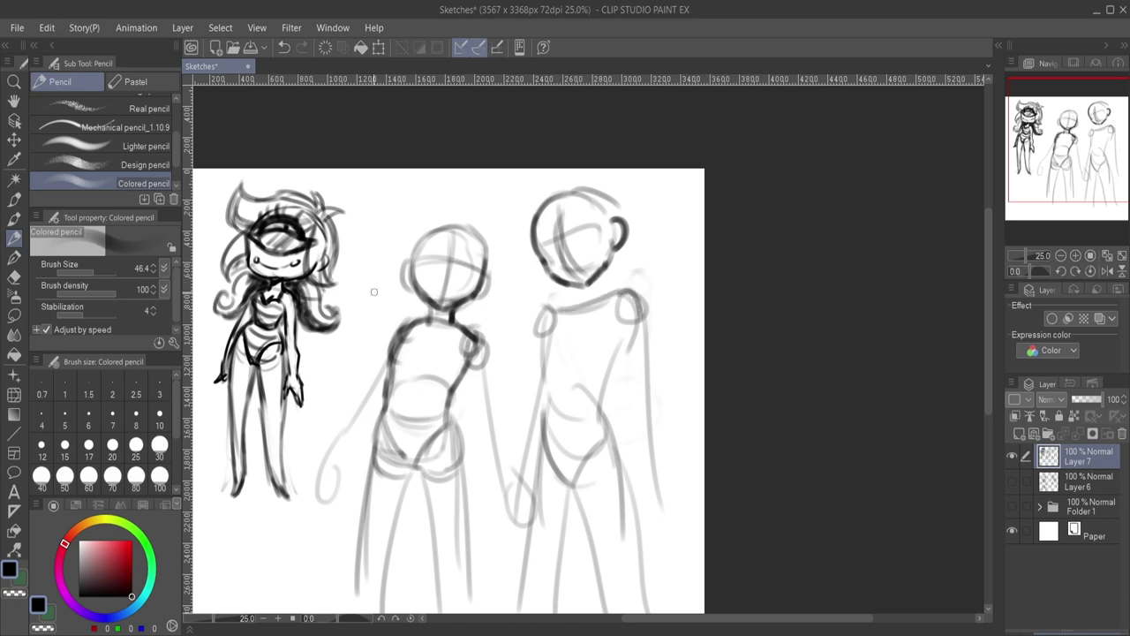
# Fade both new figures' bodies to faint guides with the soft eraser at size 452.8.
pyautogui.click(14, 277)
pyautogui.moveTo(538, 309); pyautogui.dragTo(629, 318)
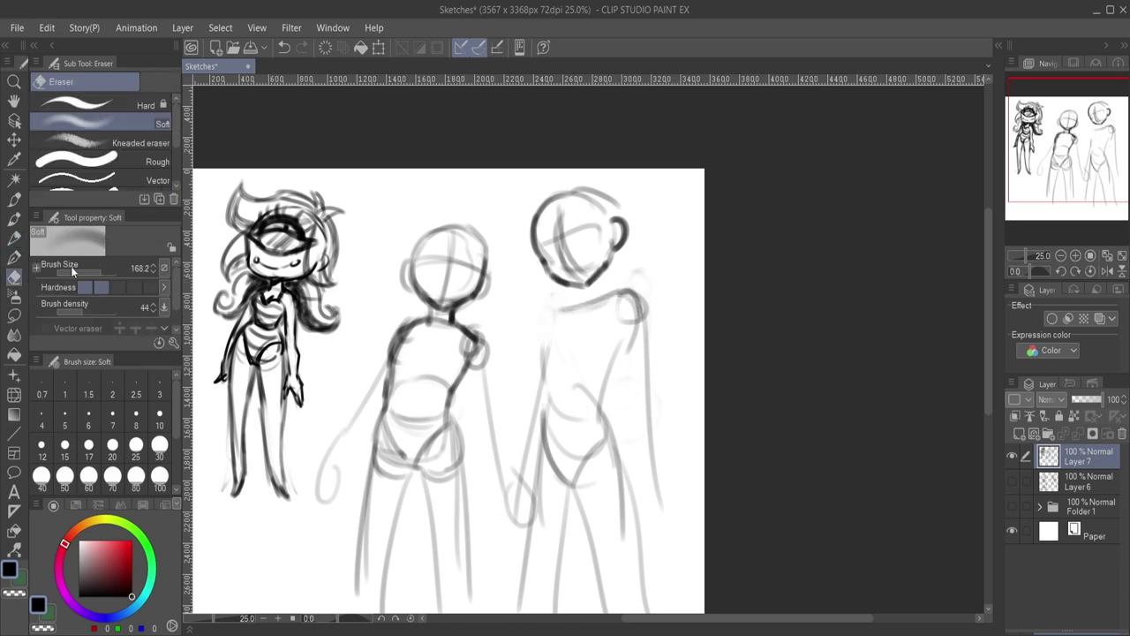
pyautogui.moveTo(101, 279); pyautogui.dragTo(108, 270)
pyautogui.moveTo(651, 278)
pyautogui.mouseDown()
pyautogui.moveTo(641, 302)
pyautogui.moveTo(570, 331)
pyautogui.moveTo(658, 342)
pyautogui.moveTo(512, 516)
pyautogui.moveTo(666, 421)
pyautogui.moveTo(508, 429)
pyautogui.moveTo(427, 480)
pyautogui.moveTo(453, 366)
pyautogui.moveTo(422, 349)
pyautogui.moveTo(482, 358)
pyautogui.moveTo(365, 472)
pyautogui.moveTo(385, 489)
pyautogui.moveTo(391, 582)
pyautogui.moveTo(486, 565)
pyautogui.moveTo(325, 495)
pyautogui.moveTo(503, 394)
pyautogui.moveTo(493, 497)
pyautogui.moveTo(604, 534)
pyautogui.mouseUp()
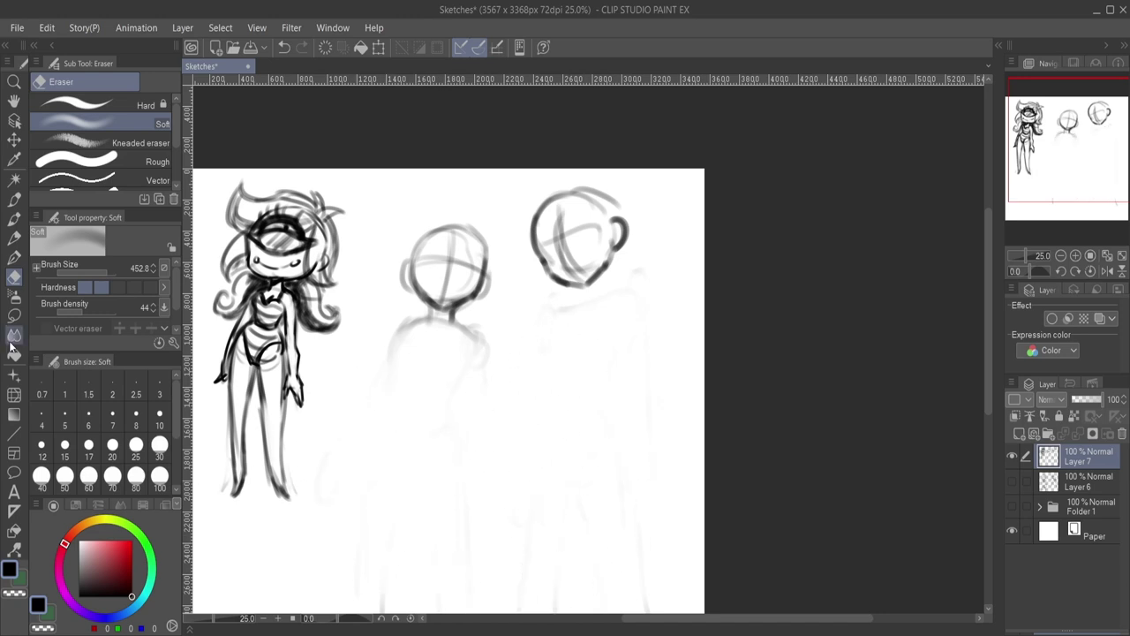
# Lasso the right-hand head, narrow it and nudge it left, then deselect and save.
pyautogui.click(14, 316)
pyautogui.moveTo(631, 169)
pyautogui.mouseDown()
pyautogui.moveTo(513, 256)
pyautogui.moveTo(660, 172)
pyautogui.mouseUp()
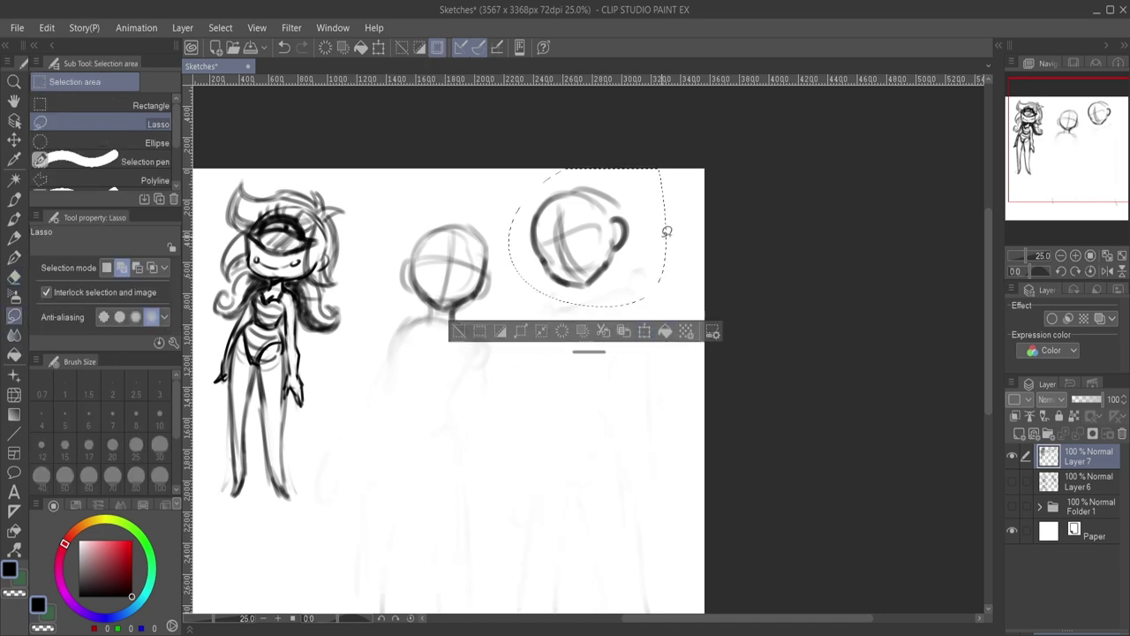
pyautogui.click(645, 331)
pyautogui.moveTo(664, 239); pyautogui.dragTo(656, 239)
pyautogui.moveTo(610, 285); pyautogui.dragTo(603, 289)
pyautogui.click(552, 334)
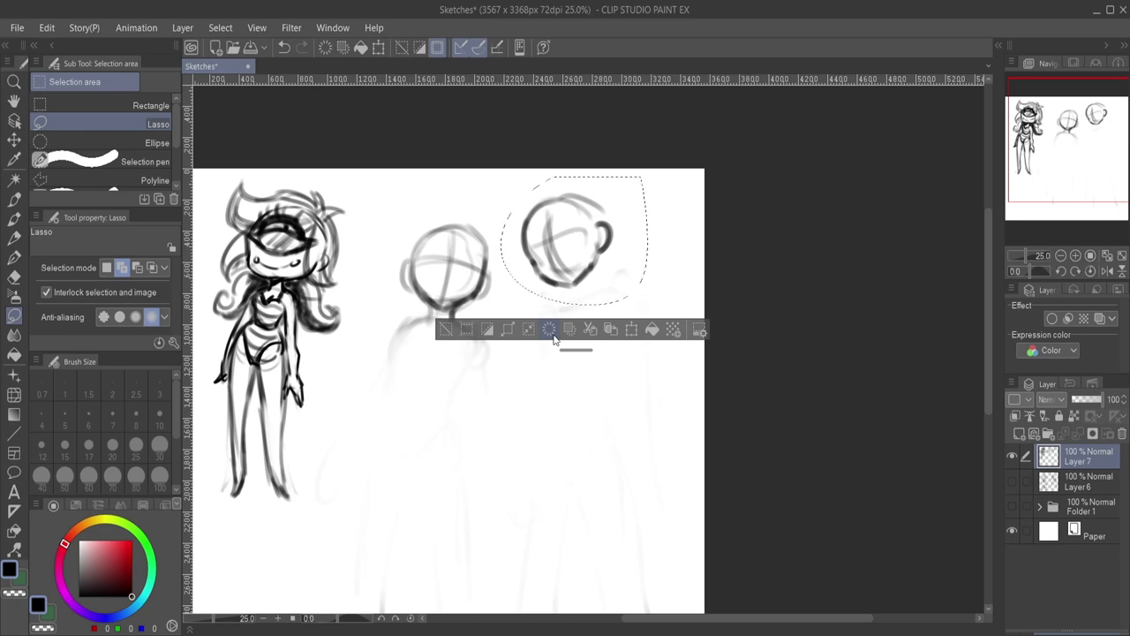
pyautogui.hotkey('ctrl', 'd')
pyautogui.hotkey('ctrl', 's')
# With the Colored pencil, redraw the middle figure's shoulders and V-shaped torso outline.
pyautogui.click(14, 238)
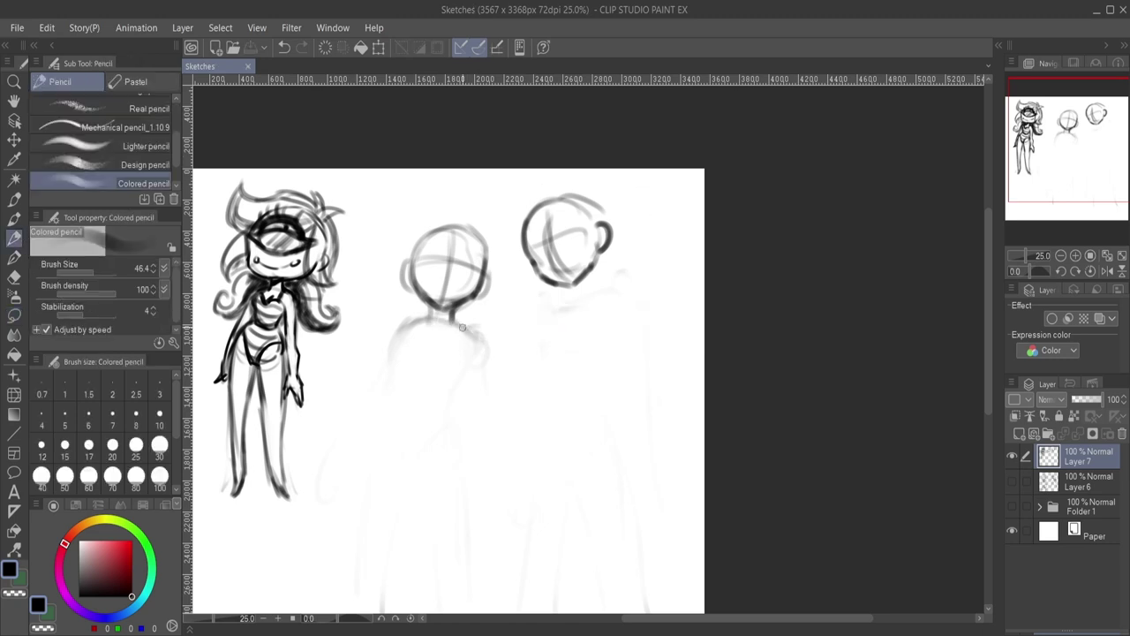
pyautogui.moveTo(412, 325)
pyautogui.mouseDown()
pyautogui.moveTo(468, 334)
pyautogui.moveTo(396, 371)
pyautogui.moveTo(408, 394)
pyautogui.mouseUp()
pyautogui.moveTo(475, 339)
pyautogui.mouseDown()
pyautogui.moveTo(458, 389)
pyautogui.moveTo(404, 394)
pyautogui.moveTo(426, 376)
pyautogui.moveTo(402, 379)
pyautogui.moveTo(389, 408)
pyautogui.mouseUp()
pyautogui.moveTo(412, 321)
pyautogui.mouseDown()
pyautogui.moveTo(388, 415)
pyautogui.moveTo(415, 455)
pyautogui.moveTo(436, 443)
pyautogui.mouseUp()
pyautogui.moveTo(475, 340)
pyautogui.mouseDown()
pyautogui.moveTo(459, 414)
pyautogui.moveTo(438, 447)
pyautogui.moveTo(475, 337)
pyautogui.moveTo(485, 359)
pyautogui.moveTo(473, 334)
pyautogui.mouseUp()
pyautogui.moveTo(400, 357)
pyautogui.mouseDown()
pyautogui.moveTo(409, 324)
pyautogui.moveTo(487, 354)
pyautogui.mouseUp()
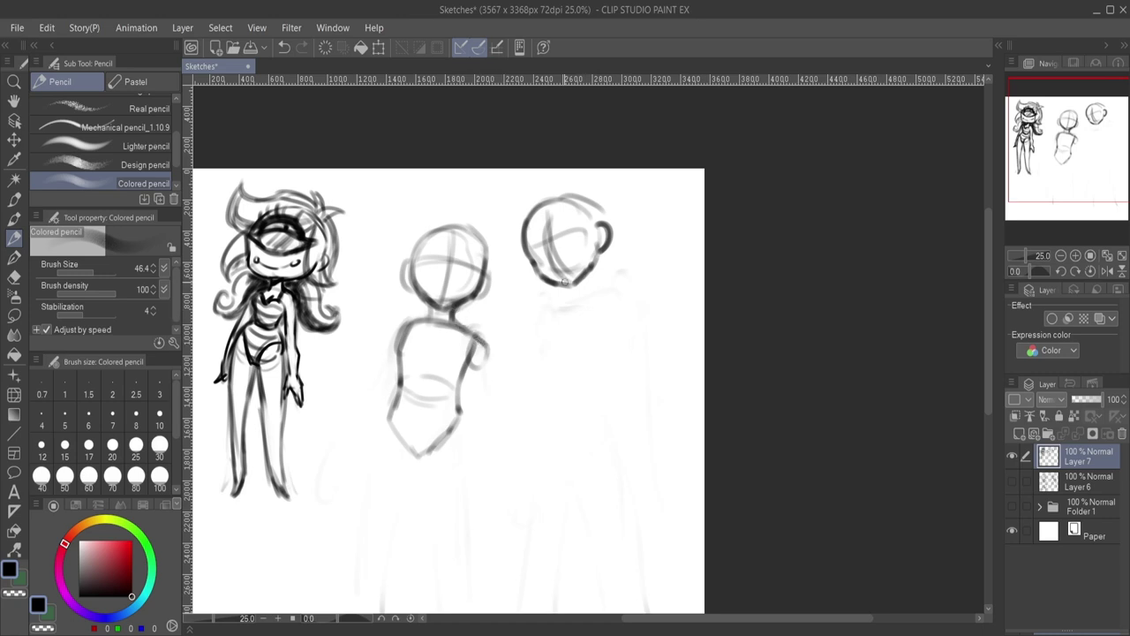
# Sketch the right figure's shoulders and sides, darkening its neck and chin.
pyautogui.moveTo(536, 306)
pyautogui.mouseDown()
pyautogui.moveTo(590, 302)
pyautogui.moveTo(622, 274)
pyautogui.moveTo(601, 386)
pyautogui.mouseUp()
pyautogui.moveTo(546, 315)
pyautogui.mouseDown()
pyautogui.moveTo(543, 405)
pyautogui.moveTo(571, 404)
pyautogui.mouseUp()
pyautogui.moveTo(616, 308)
pyautogui.mouseDown()
pyautogui.moveTo(581, 413)
pyautogui.moveTo(544, 410)
pyautogui.mouseUp()
pyautogui.moveTo(552, 302)
pyautogui.mouseDown()
pyautogui.moveTo(551, 330)
pyautogui.moveTo(538, 327)
pyautogui.mouseUp()
pyautogui.moveTo(571, 286)
pyautogui.mouseDown()
pyautogui.moveTo(565, 305)
pyautogui.moveTo(590, 290)
pyautogui.moveTo(618, 296)
pyautogui.moveTo(566, 301)
pyautogui.moveTo(527, 339)
pyautogui.moveTo(509, 381)
pyautogui.moveTo(504, 508)
pyautogui.mouseUp()
# Draw arm lines for both figures, extending them down toward the hands.
pyautogui.moveTo(537, 316); pyautogui.dragTo(499, 495)
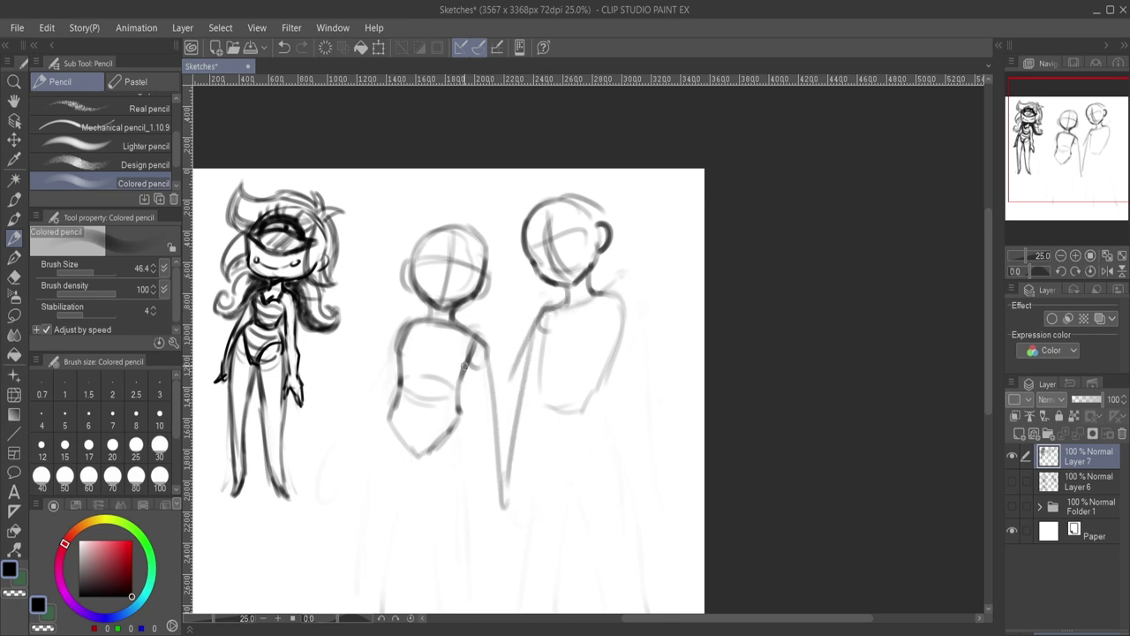
pyautogui.moveTo(463, 366)
pyautogui.mouseDown()
pyautogui.moveTo(484, 473)
pyautogui.moveTo(507, 510)
pyautogui.mouseUp()
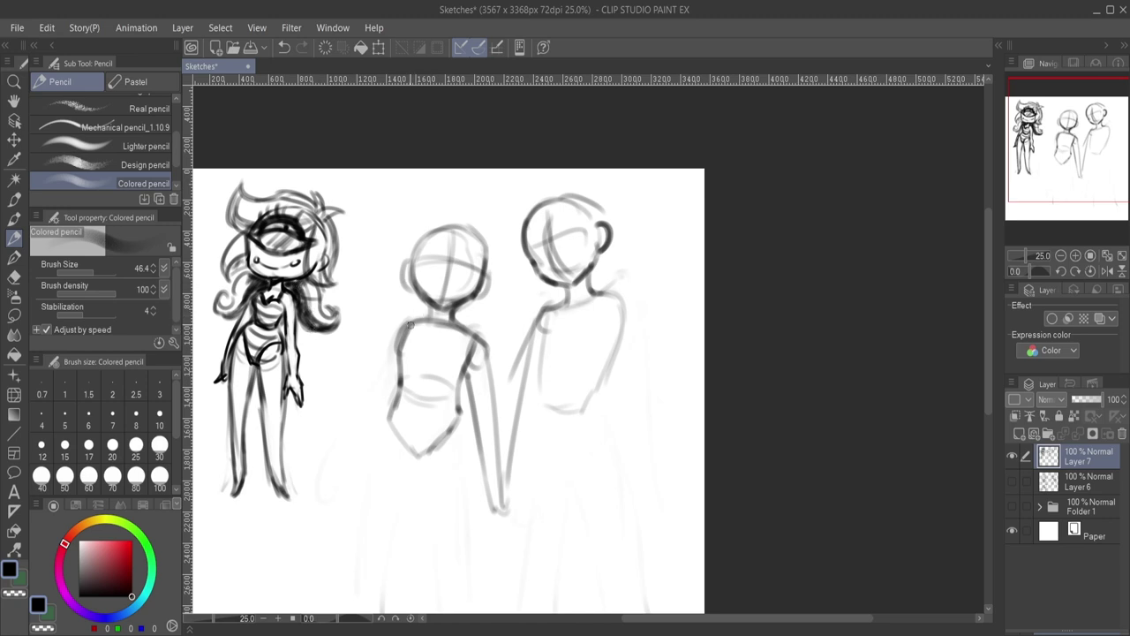
pyautogui.moveTo(408, 322); pyautogui.dragTo(328, 502)
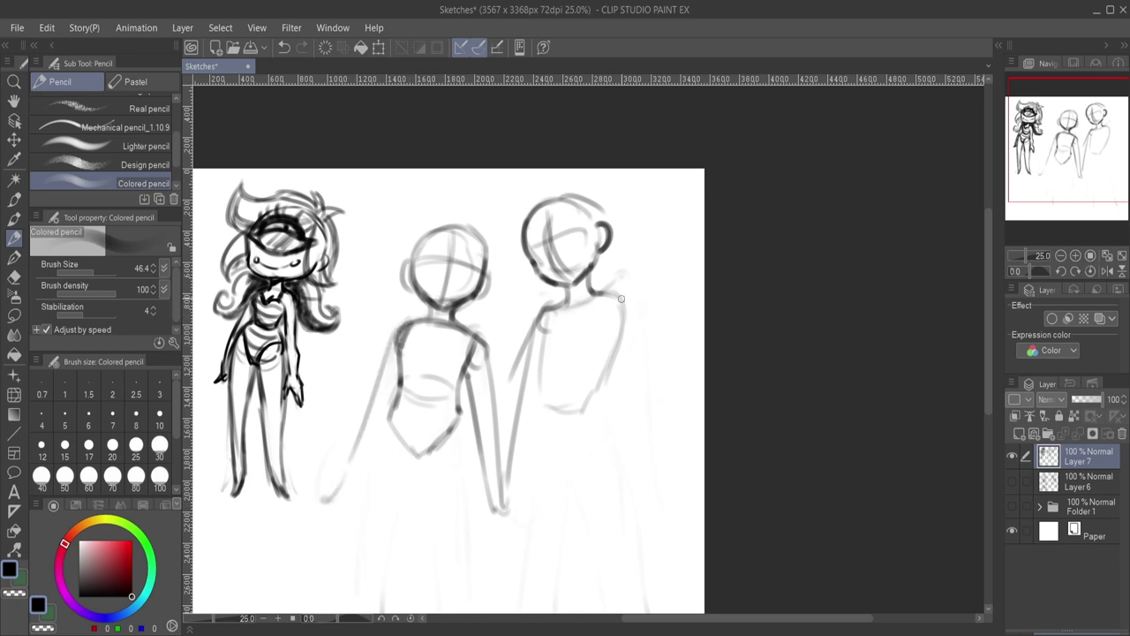
pyautogui.moveTo(593, 293)
pyautogui.mouseDown()
pyautogui.moveTo(627, 294)
pyautogui.moveTo(643, 386)
pyautogui.mouseUp()
pyautogui.moveTo(626, 305); pyautogui.dragTo(682, 516)
pyautogui.moveTo(544, 316)
pyautogui.mouseDown()
pyautogui.moveTo(540, 397)
pyautogui.moveTo(561, 415)
pyautogui.mouseUp()
# Shape the right figure's waist with a waistband and a V-shaped lower waist.
pyautogui.moveTo(619, 333)
pyautogui.mouseDown()
pyautogui.moveTo(579, 416)
pyautogui.moveTo(537, 405)
pyautogui.moveTo(576, 453)
pyautogui.mouseUp()
pyautogui.moveTo(588, 396); pyautogui.dragTo(598, 445)
pyautogui.moveTo(526, 399)
pyautogui.mouseDown()
pyautogui.moveTo(558, 470)
pyautogui.moveTo(600, 424)
pyautogui.mouseUp()
pyautogui.moveTo(612, 350); pyautogui.dragTo(597, 442)
# Draw both figures' legs down to the bottom, adding a skirt line on the right figure.
pyautogui.moveTo(394, 401); pyautogui.dragTo(372, 591)
pyautogui.moveTo(412, 466); pyautogui.dragTo(403, 590)
pyautogui.moveTo(468, 413); pyautogui.dragTo(480, 587)
pyautogui.moveTo(434, 474); pyautogui.dragTo(468, 613)
pyautogui.moveTo(537, 399); pyautogui.dragTo(515, 508)
pyautogui.moveTo(530, 439); pyautogui.dragTo(516, 607)
pyautogui.moveTo(549, 511); pyautogui.dragTo(540, 613)
pyautogui.moveTo(606, 404); pyautogui.dragTo(646, 598)
pyautogui.moveTo(581, 468); pyautogui.dragTo(602, 602)
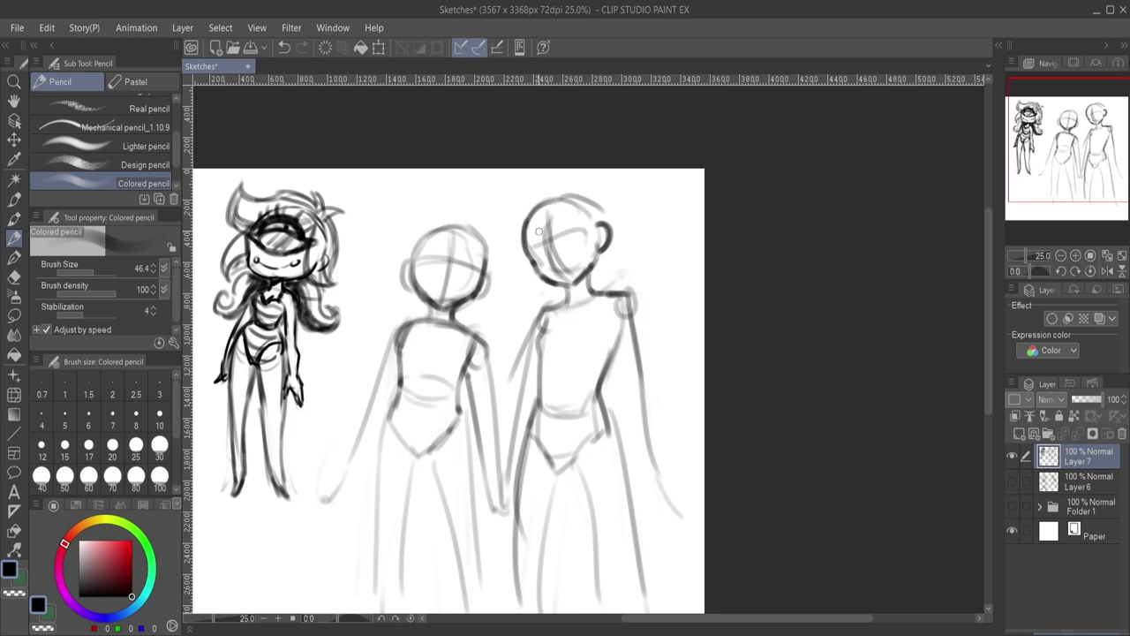
# Darken the right figure's neck and right arm, and the middle figure's left arm.
pyautogui.moveTo(566, 287); pyautogui.dragTo(548, 312)
pyautogui.moveTo(538, 320); pyautogui.dragTo(519, 417)
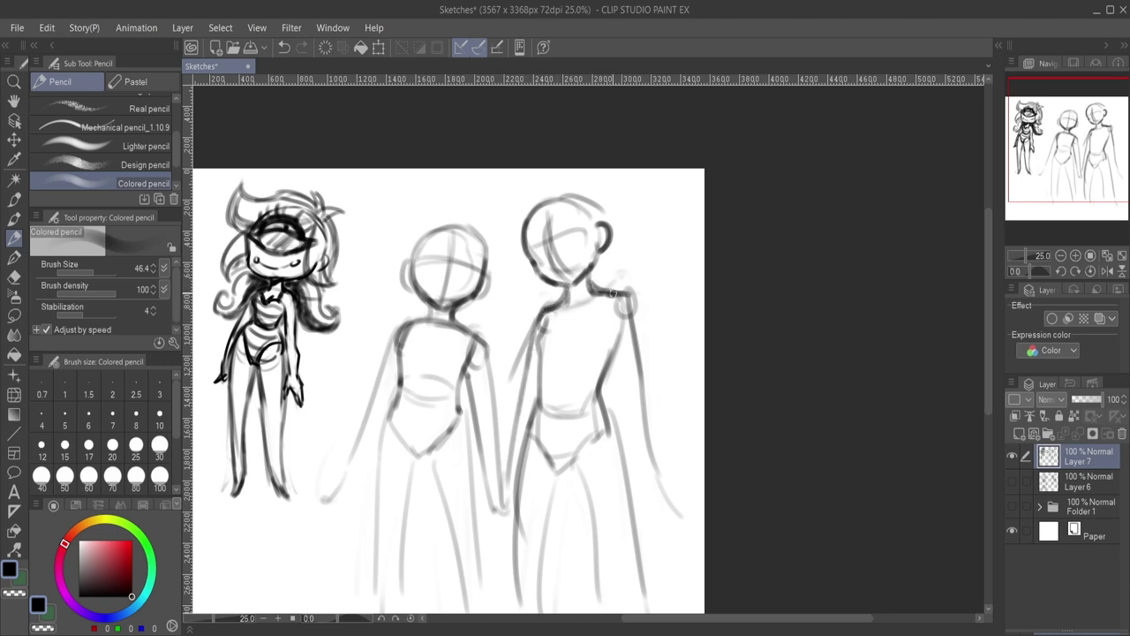
pyautogui.moveTo(611, 291)
pyautogui.mouseDown()
pyautogui.moveTo(629, 316)
pyautogui.moveTo(630, 379)
pyautogui.mouseUp()
pyautogui.moveTo(614, 340)
pyautogui.mouseDown()
pyautogui.moveTo(620, 399)
pyautogui.moveTo(639, 432)
pyautogui.mouseUp()
pyautogui.moveTo(640, 377); pyautogui.dragTo(626, 420)
# Darken the right figure's left shoulder and add wrist cuffs and forearms on both arms.
pyautogui.moveTo(540, 311)
pyautogui.mouseDown()
pyautogui.moveTo(515, 375)
pyautogui.moveTo(525, 355)
pyautogui.moveTo(519, 400)
pyautogui.moveTo(537, 407)
pyautogui.moveTo(518, 402)
pyautogui.moveTo(538, 407)
pyautogui.moveTo(519, 406)
pyautogui.moveTo(497, 490)
pyautogui.mouseUp()
pyautogui.moveTo(512, 446)
pyautogui.mouseDown()
pyautogui.moveTo(500, 494)
pyautogui.moveTo(517, 514)
pyautogui.mouseUp()
pyautogui.moveTo(629, 405)
pyautogui.mouseDown()
pyautogui.moveTo(639, 464)
pyautogui.moveTo(671, 510)
pyautogui.mouseUp()
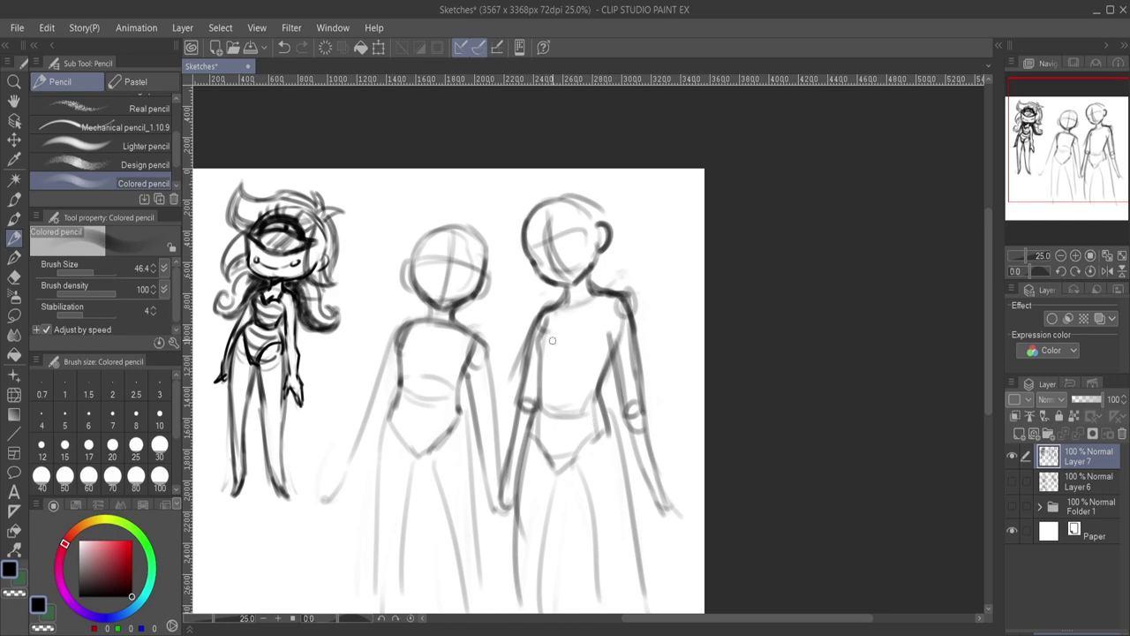
# Save the sketch, then lighten the old lines around both figures with the Soft eraser.
pyautogui.hotkey('ctrl', 's')
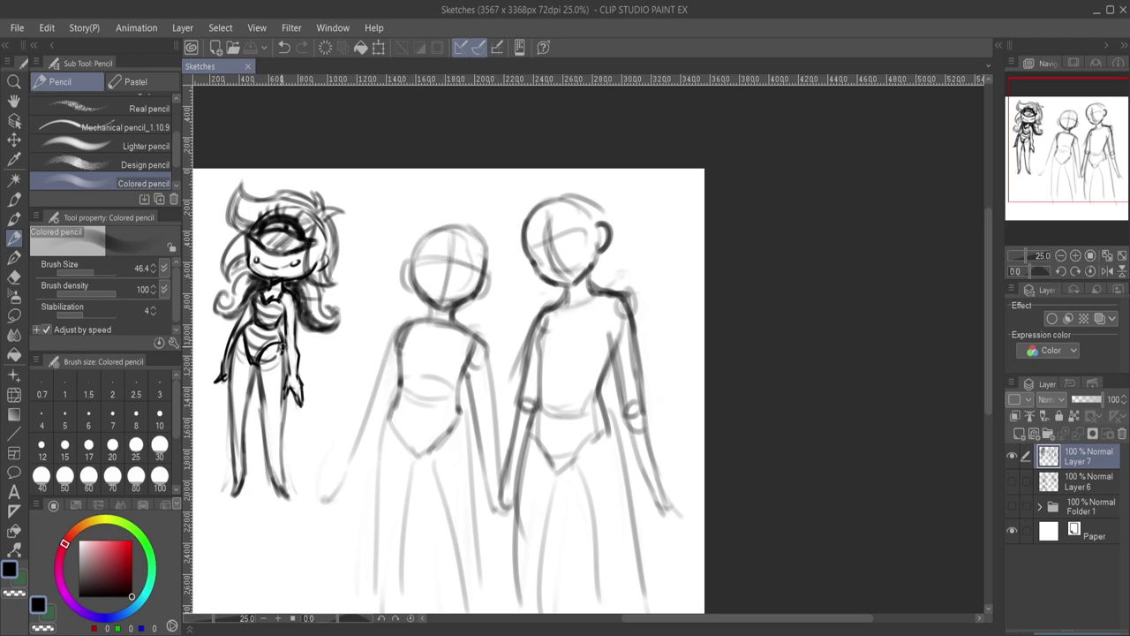
pyautogui.click(14, 275)
pyautogui.moveTo(392, 331)
pyautogui.mouseDown()
pyautogui.moveTo(363, 435)
pyautogui.moveTo(487, 396)
pyautogui.moveTo(508, 535)
pyautogui.moveTo(573, 401)
pyautogui.moveTo(573, 499)
pyautogui.mouseUp()
pyautogui.moveTo(547, 338)
pyautogui.mouseDown()
pyautogui.moveTo(559, 433)
pyautogui.moveTo(583, 477)
pyautogui.mouseUp()
# Redraw the right figure's chest, hip, side, legs and skirt lines with the pencil.
pyautogui.click(15, 236)
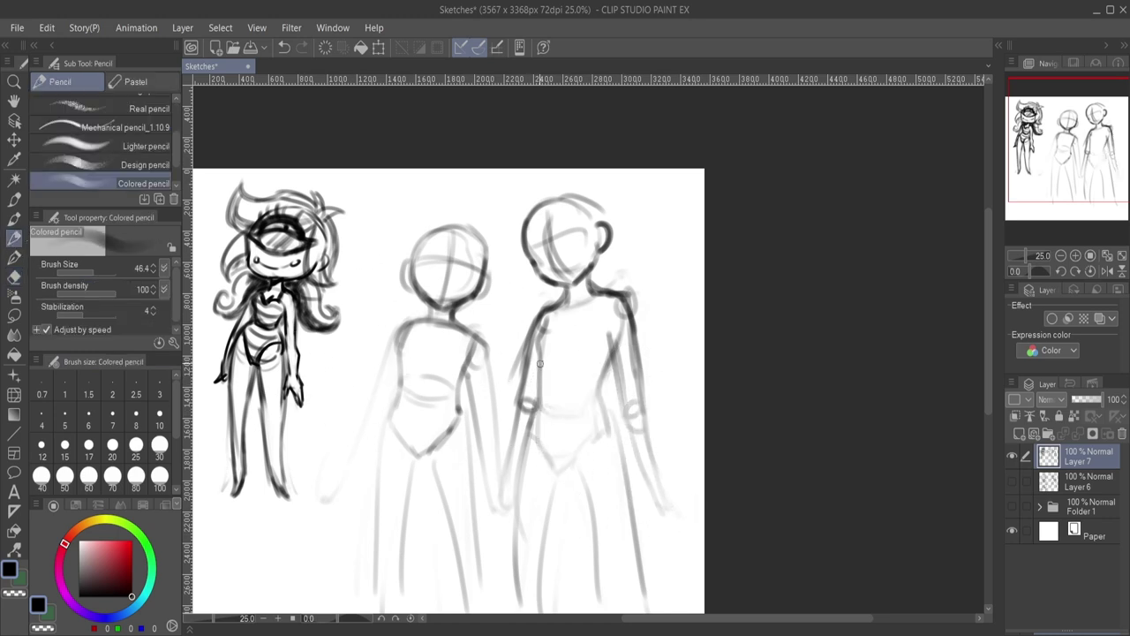
pyautogui.moveTo(541, 380)
pyautogui.mouseDown()
pyautogui.moveTo(568, 390)
pyautogui.moveTo(555, 397)
pyautogui.moveTo(600, 378)
pyautogui.moveTo(541, 402)
pyautogui.moveTo(584, 390)
pyautogui.moveTo(545, 388)
pyautogui.moveTo(528, 423)
pyautogui.moveTo(571, 462)
pyautogui.moveTo(602, 410)
pyautogui.mouseUp()
pyautogui.moveTo(574, 456); pyautogui.dragTo(603, 407)
pyautogui.moveTo(616, 358); pyautogui.dragTo(604, 401)
pyautogui.moveTo(527, 429); pyautogui.dragTo(519, 585)
pyautogui.moveTo(570, 453)
pyautogui.mouseDown()
pyautogui.moveTo(541, 613)
pyautogui.moveTo(606, 608)
pyautogui.mouseUp()
pyautogui.moveTo(605, 399); pyautogui.dragTo(640, 585)
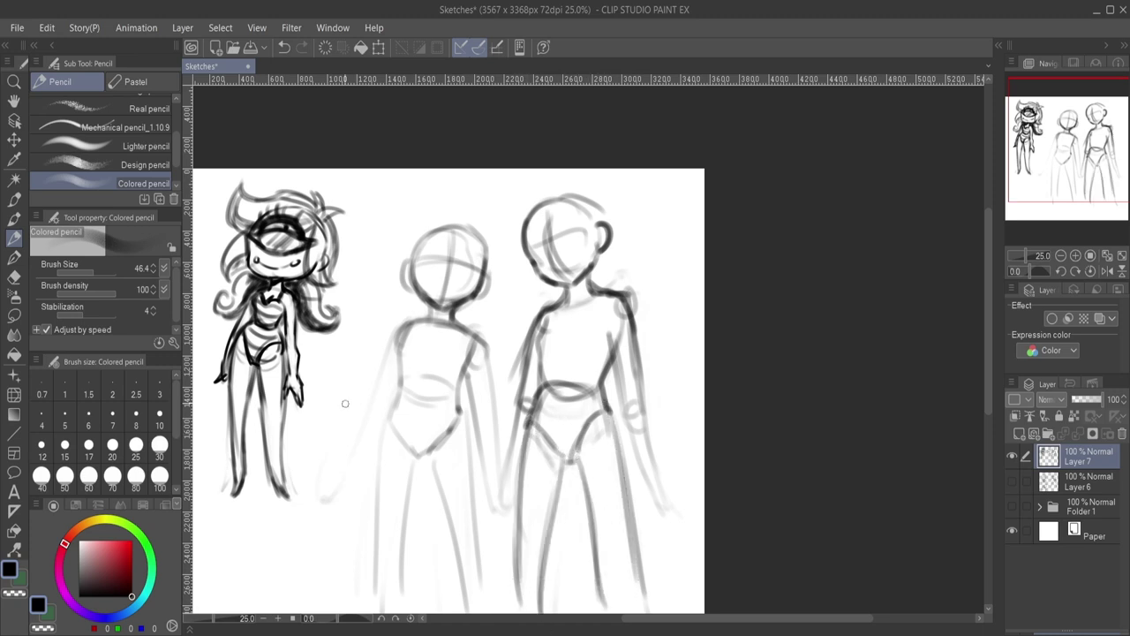
# Redraw the middle figure's left torso, hip, crotch and both legs.
pyautogui.moveTo(401, 351)
pyautogui.mouseDown()
pyautogui.moveTo(388, 416)
pyautogui.moveTo(409, 444)
pyautogui.moveTo(429, 458)
pyautogui.moveTo(462, 415)
pyautogui.mouseUp()
pyautogui.moveTo(390, 415); pyautogui.dragTo(375, 609)
pyautogui.moveTo(421, 462)
pyautogui.mouseDown()
pyautogui.moveTo(408, 611)
pyautogui.moveTo(472, 609)
pyautogui.mouseUp()
pyautogui.moveTo(467, 408); pyautogui.dragTo(479, 594)
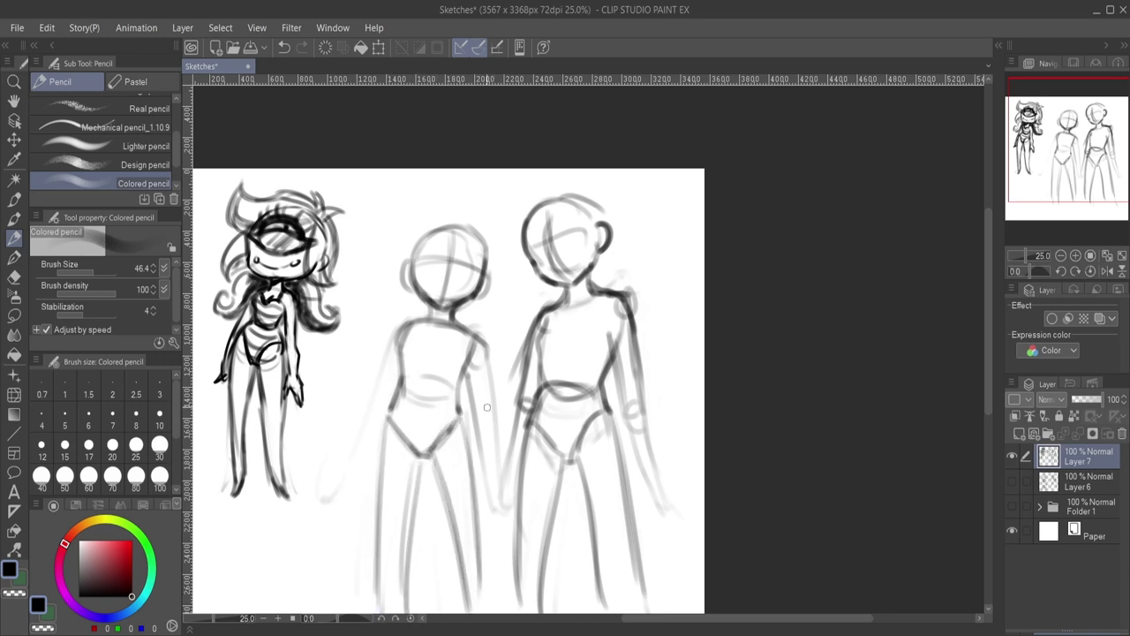
# Draw the middle figure's right arm down to a hand clasping the right figure's hand.
pyautogui.moveTo(482, 413); pyautogui.dragTo(483, 436)
pyautogui.moveTo(483, 351); pyautogui.dragTo(495, 442)
pyautogui.moveTo(468, 385); pyautogui.dragTo(496, 525)
pyautogui.moveTo(490, 433); pyautogui.dragTo(504, 534)
pyautogui.moveTo(494, 494); pyautogui.dragTo(505, 533)
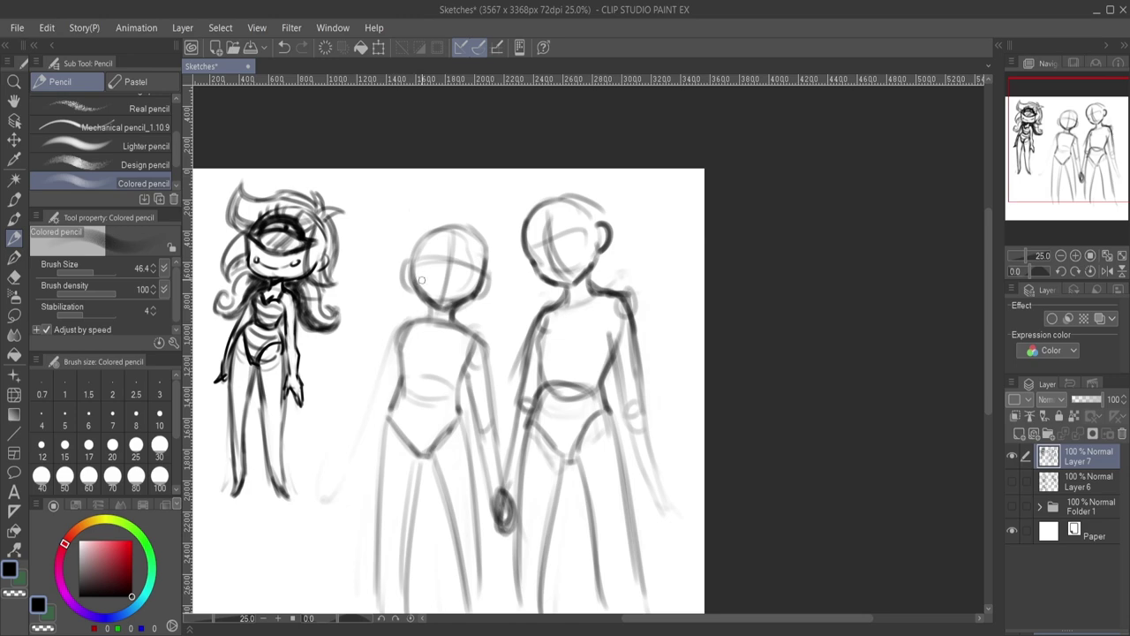
# Fade the right figure's dark neck, torso and waist lines with the Soft eraser.
pyautogui.click(14, 276)
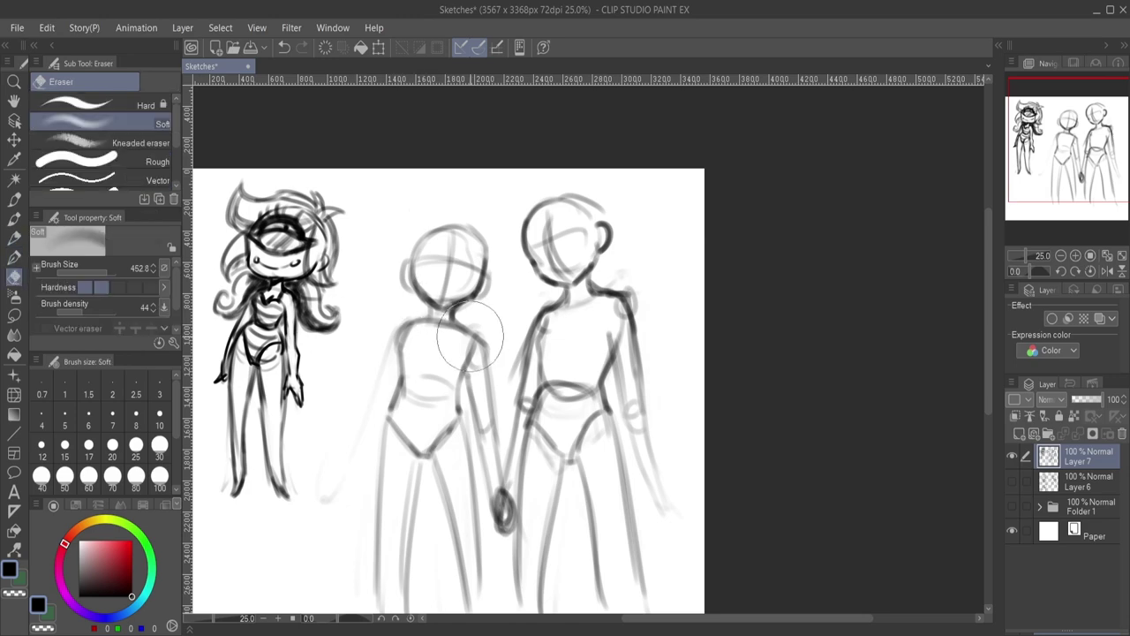
pyautogui.moveTo(574, 313); pyautogui.dragTo(608, 281)
pyautogui.moveTo(557, 343); pyautogui.dragTo(579, 405)
# Draw a V-neckline on the middle figure with the pencil, undoing the stray strokes.
pyautogui.click(14, 257)
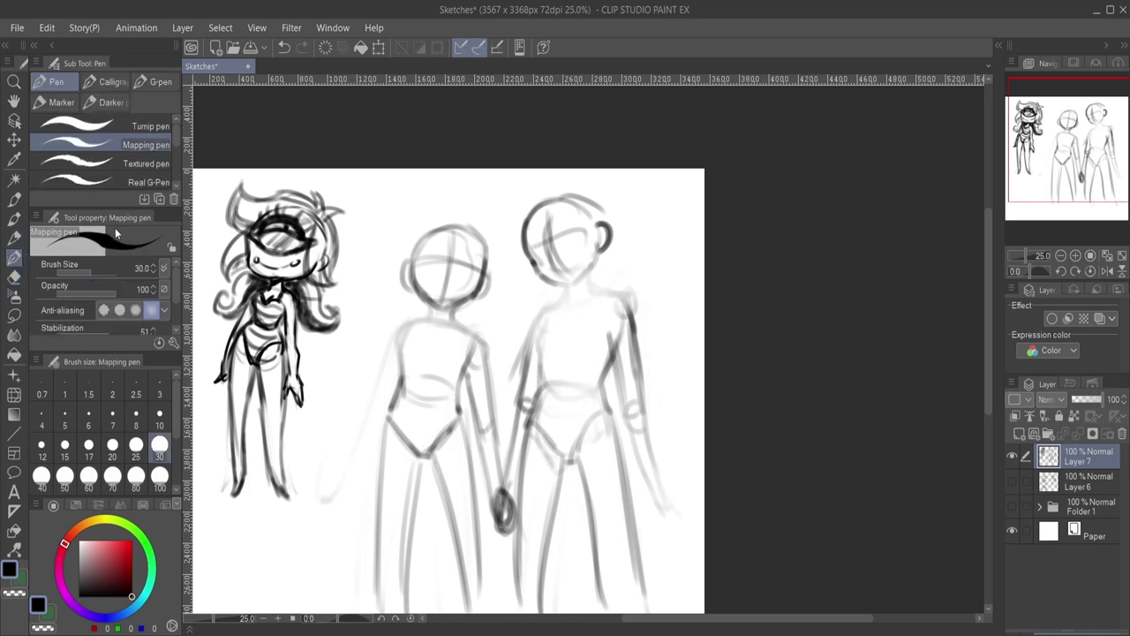
pyautogui.click(14, 237)
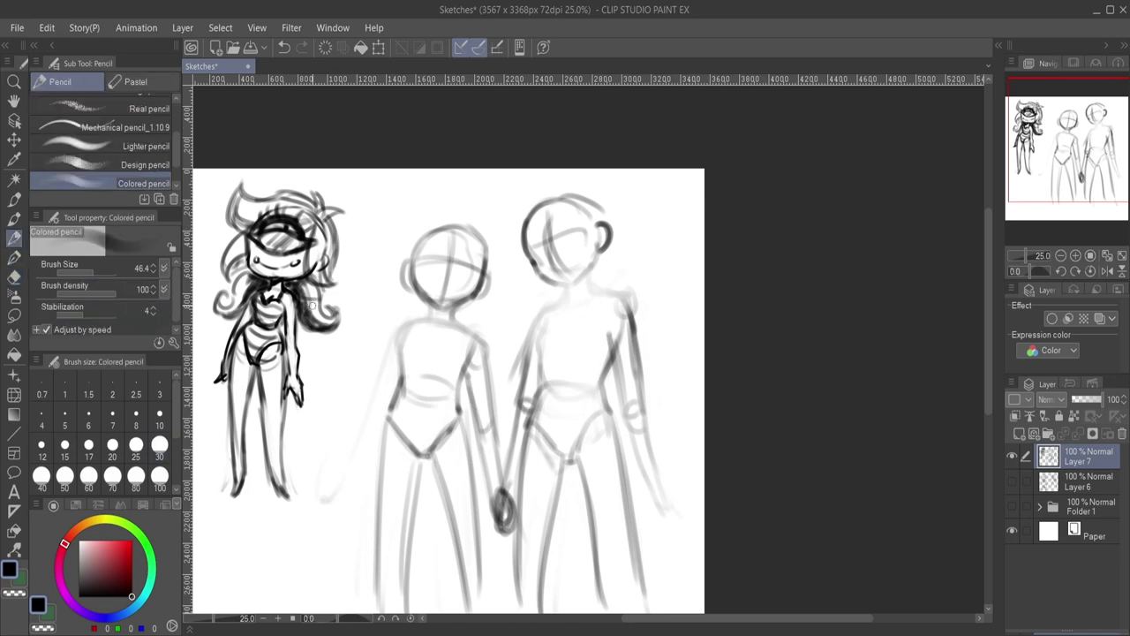
pyautogui.moveTo(427, 318)
pyautogui.mouseDown()
pyautogui.moveTo(431, 374)
pyautogui.moveTo(456, 315)
pyautogui.moveTo(430, 360)
pyautogui.moveTo(425, 308)
pyautogui.moveTo(424, 341)
pyautogui.moveTo(407, 341)
pyautogui.moveTo(420, 299)
pyautogui.moveTo(421, 324)
pyautogui.moveTo(408, 306)
pyautogui.moveTo(448, 344)
pyautogui.moveTo(470, 327)
pyautogui.moveTo(465, 311)
pyautogui.moveTo(437, 336)
pyautogui.moveTo(403, 337)
pyautogui.moveTo(431, 362)
pyautogui.moveTo(461, 341)
pyautogui.moveTo(440, 356)
pyautogui.moveTo(422, 327)
pyautogui.moveTo(436, 353)
pyautogui.moveTo(456, 329)
pyautogui.moveTo(434, 362)
pyautogui.mouseUp()
pyautogui.hotkey('ctrl', 'z')
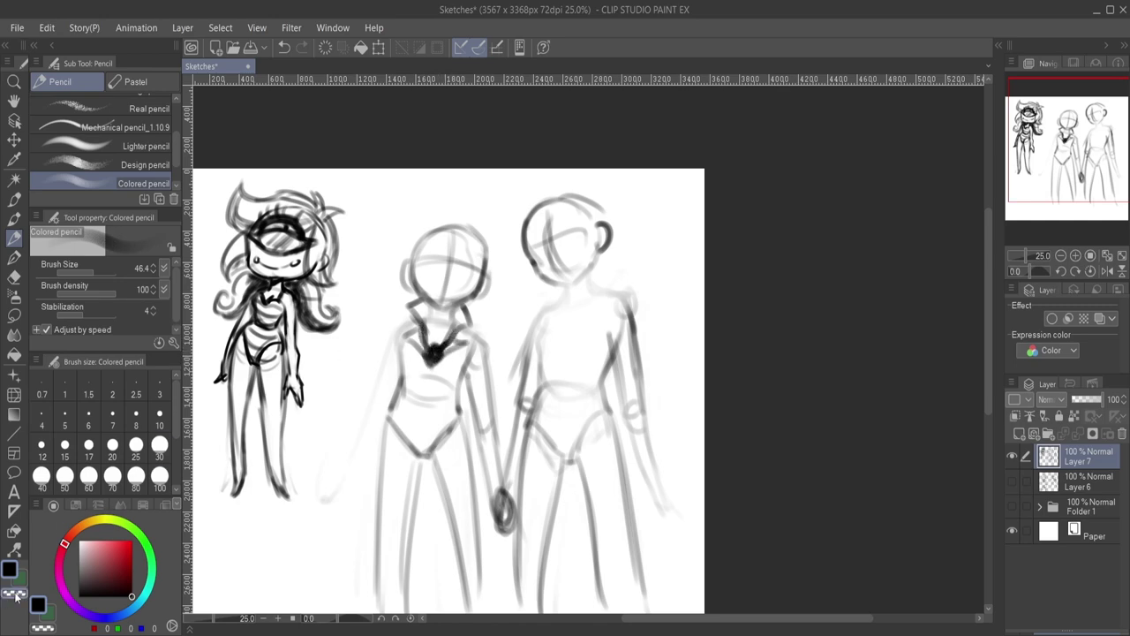
pyautogui.hotkey('ctrl', 'z')
# Draw the middle figure's waistline, belt and crossed hip lines.
pyautogui.moveTo(394, 391); pyautogui.dragTo(470, 401)
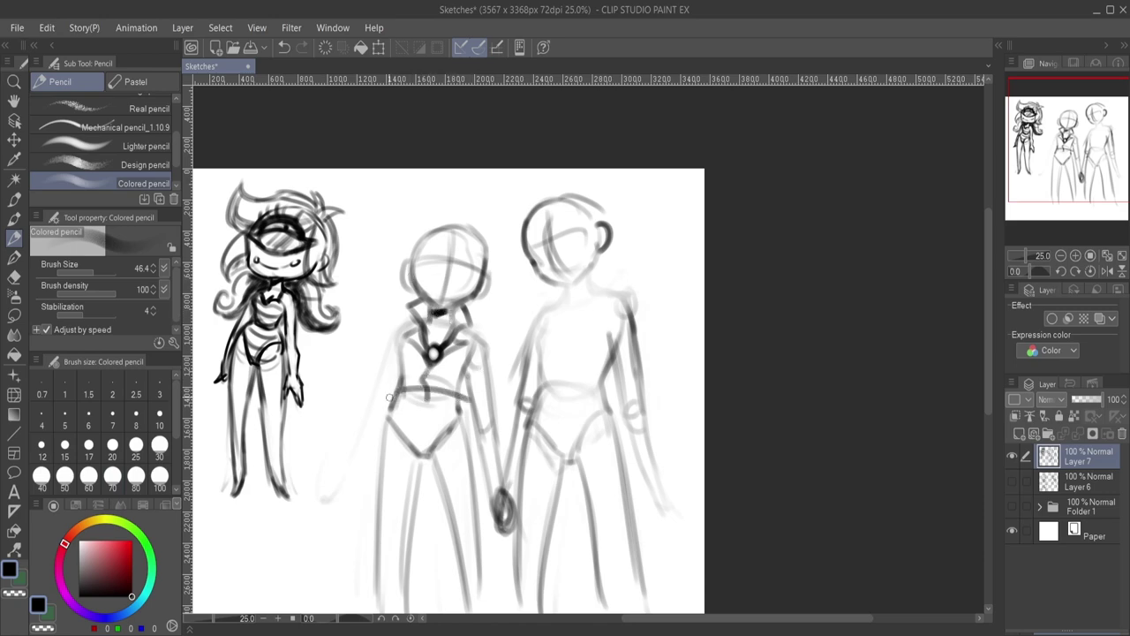
pyautogui.moveTo(388, 395)
pyautogui.mouseDown()
pyautogui.moveTo(425, 387)
pyautogui.moveTo(431, 454)
pyautogui.mouseUp()
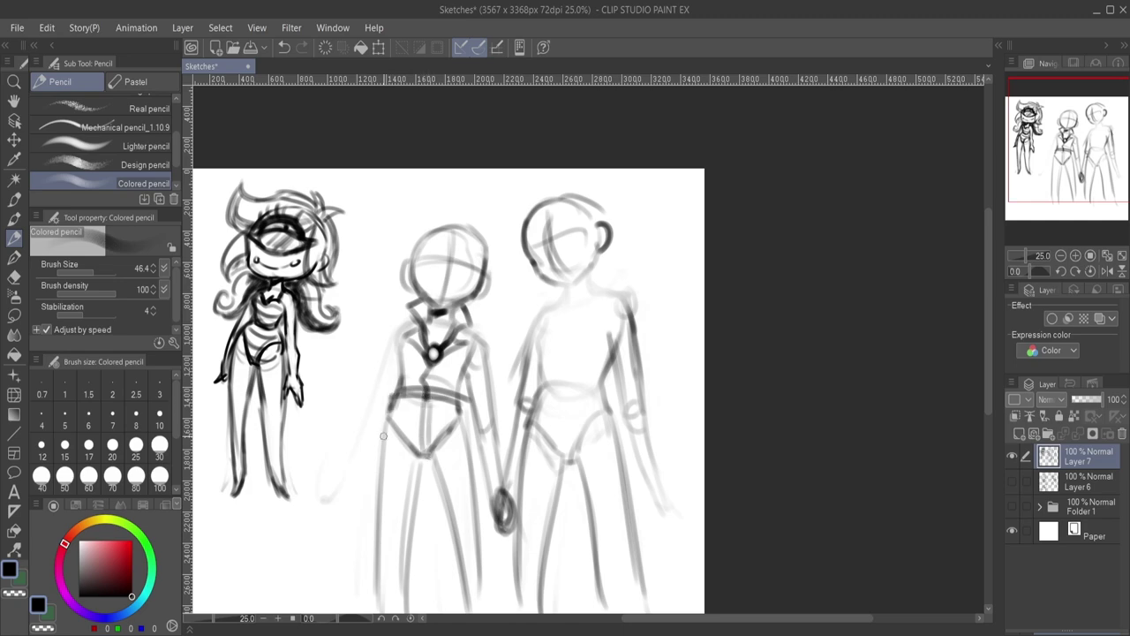
pyautogui.moveTo(391, 399); pyautogui.dragTo(375, 534)
pyautogui.moveTo(400, 460)
pyautogui.mouseDown()
pyautogui.moveTo(443, 452)
pyautogui.moveTo(419, 464)
pyautogui.moveTo(457, 479)
pyautogui.mouseUp()
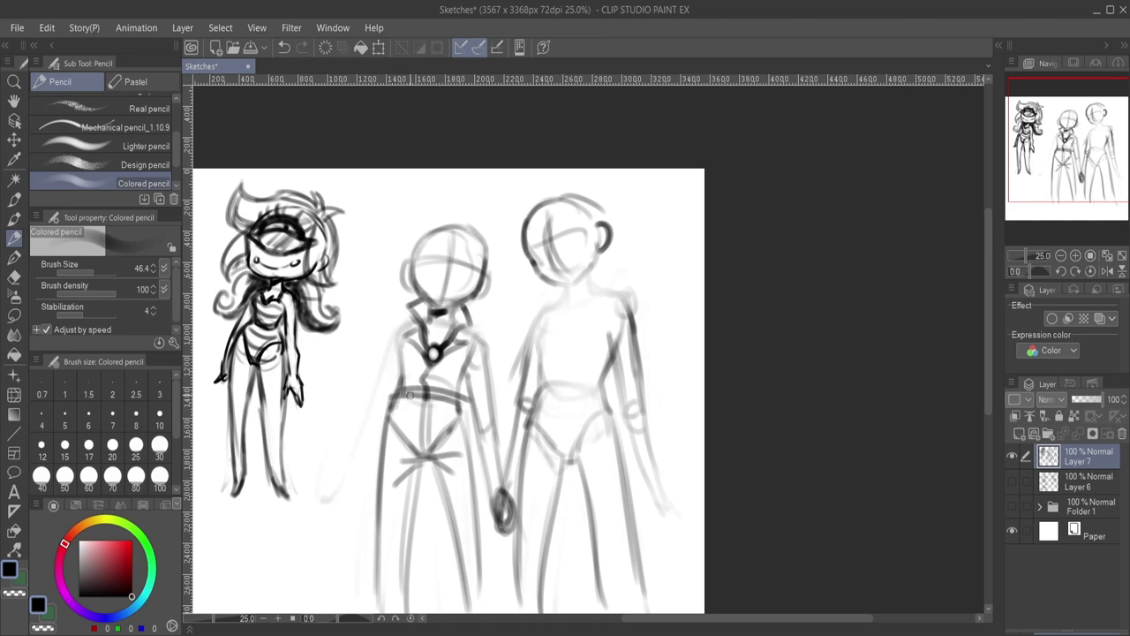
pyautogui.moveTo(410, 396); pyautogui.dragTo(390, 424)
pyautogui.moveTo(454, 401)
pyautogui.mouseDown()
pyautogui.moveTo(447, 420)
pyautogui.moveTo(470, 422)
pyautogui.mouseUp()
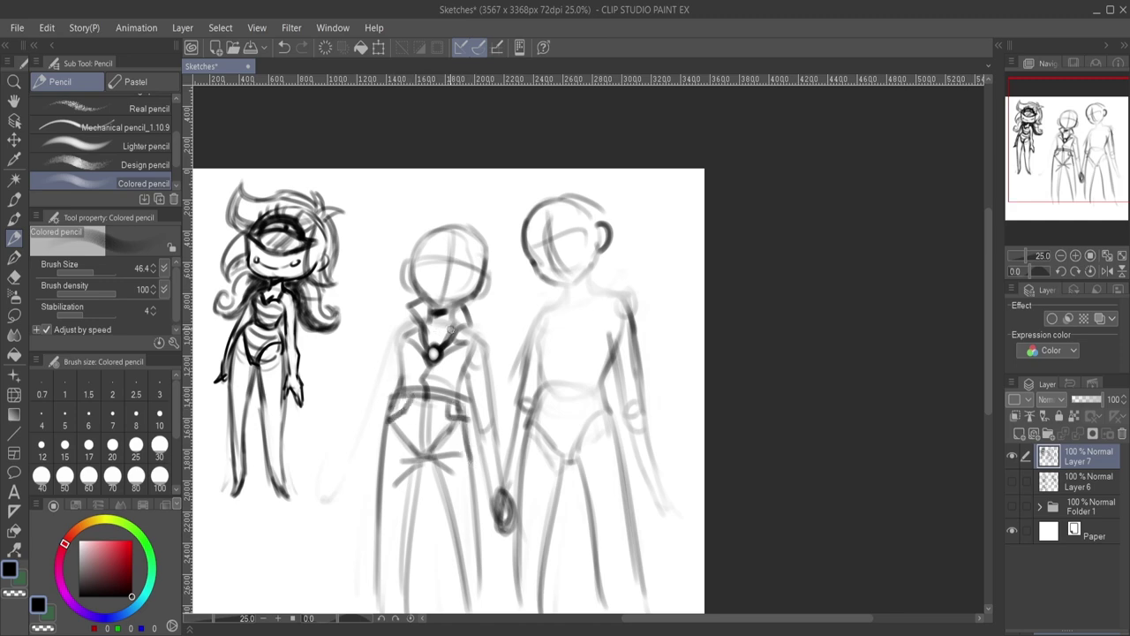
# Mark the middle figure's face and sketch its sleeves, shoulders and arms, undoing a bad collar stroke.
pyautogui.moveTo(444, 280); pyautogui.dragTo(465, 278)
pyautogui.moveTo(414, 319); pyautogui.dragTo(399, 334)
pyautogui.hotkey('ctrl', 'z')
pyautogui.moveTo(468, 405)
pyautogui.mouseDown()
pyautogui.moveTo(497, 394)
pyautogui.moveTo(494, 429)
pyautogui.moveTo(476, 408)
pyautogui.moveTo(467, 419)
pyautogui.moveTo(470, 434)
pyautogui.moveTo(498, 429)
pyautogui.mouseUp()
pyautogui.moveTo(484, 346)
pyautogui.mouseDown()
pyautogui.moveTo(490, 394)
pyautogui.moveTo(461, 375)
pyautogui.moveTo(472, 408)
pyautogui.mouseUp()
pyautogui.moveTo(380, 384)
pyautogui.mouseDown()
pyautogui.moveTo(392, 396)
pyautogui.moveTo(367, 383)
pyautogui.moveTo(365, 408)
pyautogui.moveTo(384, 415)
pyautogui.mouseUp()
pyautogui.moveTo(389, 337); pyautogui.dragTo(382, 371)
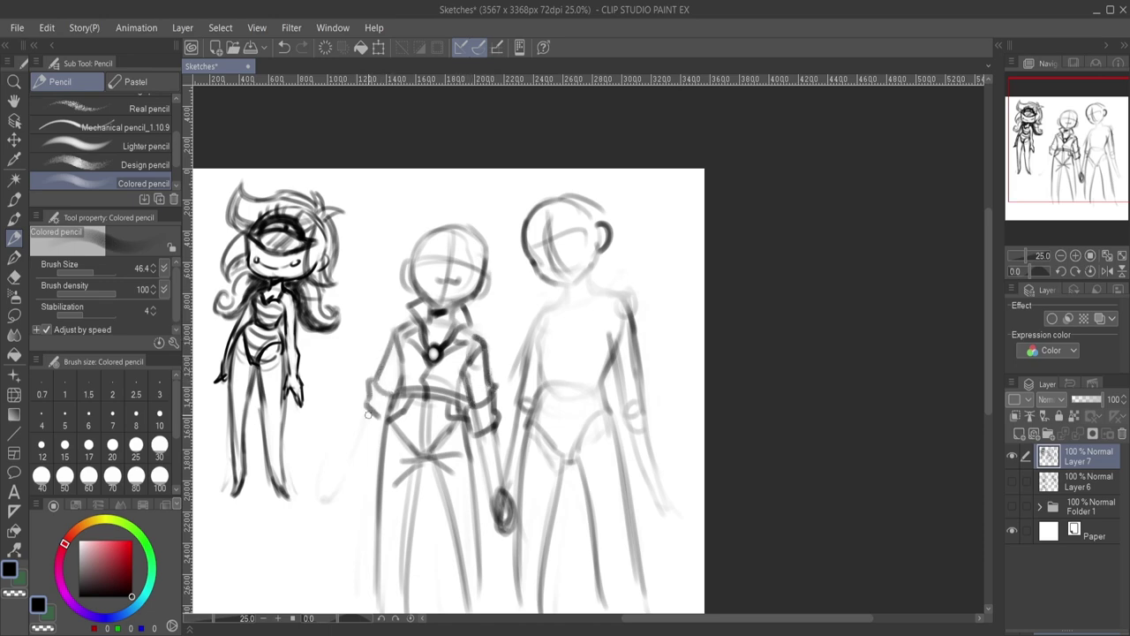
pyautogui.moveTo(371, 415)
pyautogui.mouseDown()
pyautogui.moveTo(342, 490)
pyautogui.moveTo(325, 497)
pyautogui.moveTo(360, 485)
pyautogui.mouseUp()
# Redraw the middle figure's leg line, then give the right figure a jawline and pointed ear.
pyautogui.moveTo(433, 474); pyautogui.dragTo(468, 611)
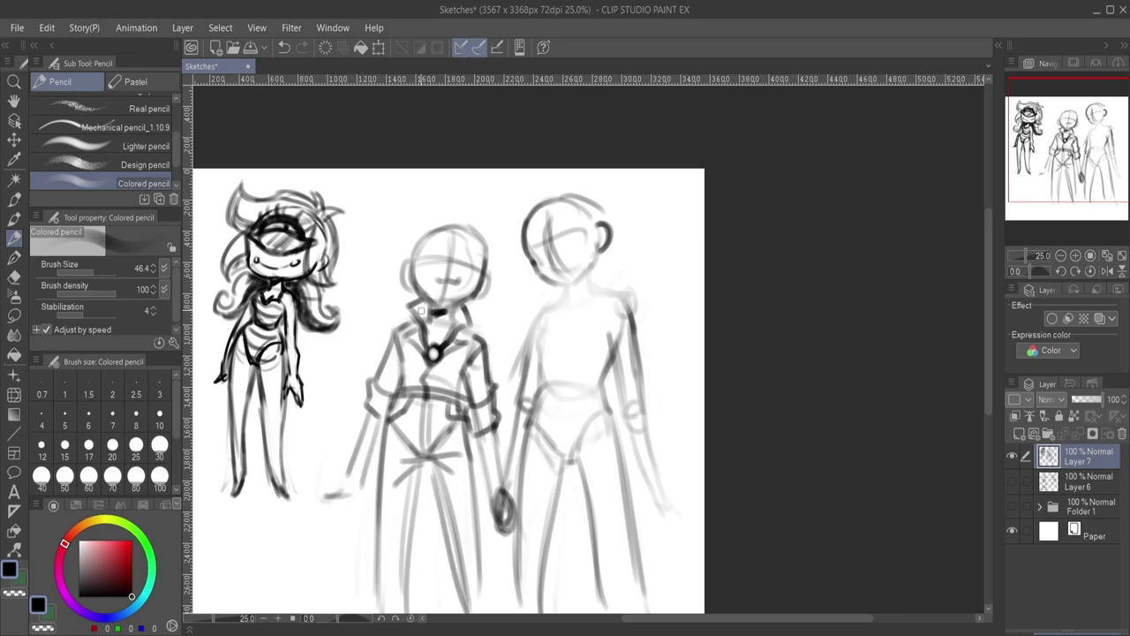
pyautogui.moveTo(554, 285); pyautogui.dragTo(596, 250)
pyautogui.moveTo(608, 219)
pyautogui.mouseDown()
pyautogui.moveTo(618, 239)
pyautogui.moveTo(606, 214)
pyautogui.moveTo(613, 239)
pyautogui.moveTo(620, 221)
pyautogui.moveTo(597, 254)
pyautogui.mouseUp()
# In black, ink the right figure's pointed ear darker and draw its neck.
pyautogui.click(16, 592)
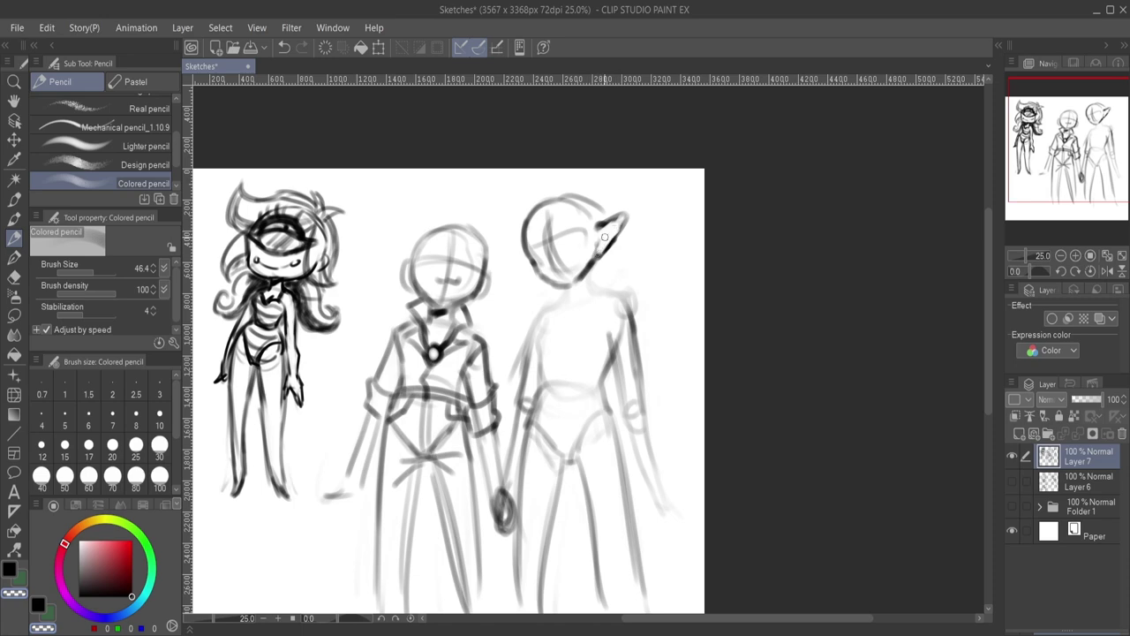
pyautogui.click(9, 573)
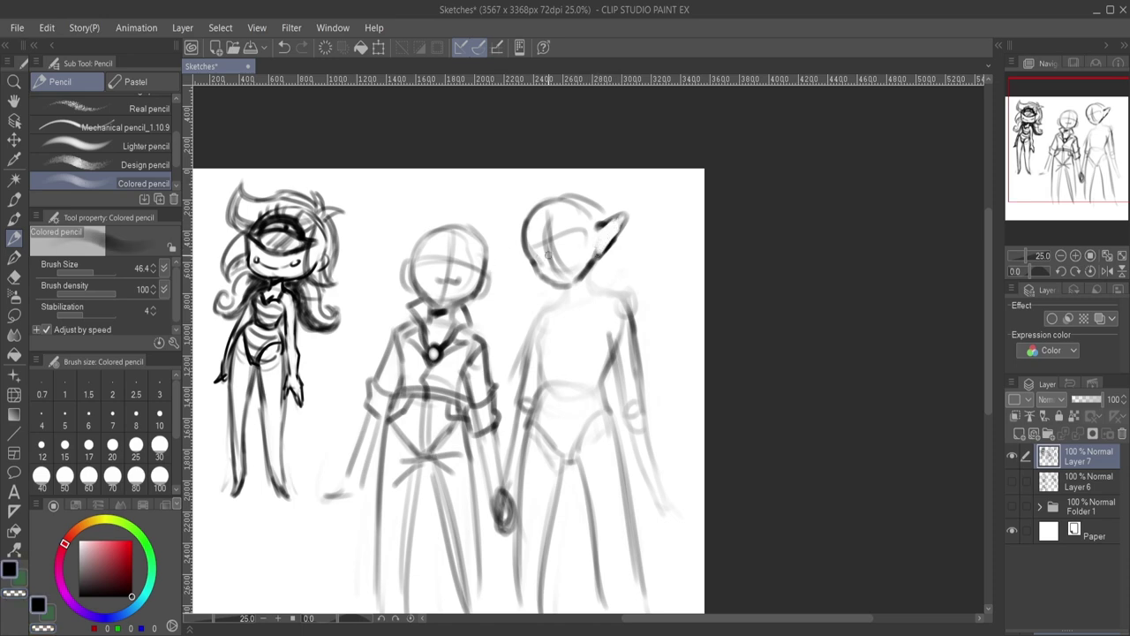
pyautogui.moveTo(598, 251)
pyautogui.mouseDown()
pyautogui.moveTo(622, 217)
pyautogui.moveTo(597, 239)
pyautogui.mouseUp()
pyautogui.moveTo(523, 261); pyautogui.dragTo(571, 298)
pyautogui.moveTo(590, 262); pyautogui.dragTo(593, 291)
# Lasso the right figure's head, scale it slightly, deselect, and save the file.
pyautogui.click(14, 315)
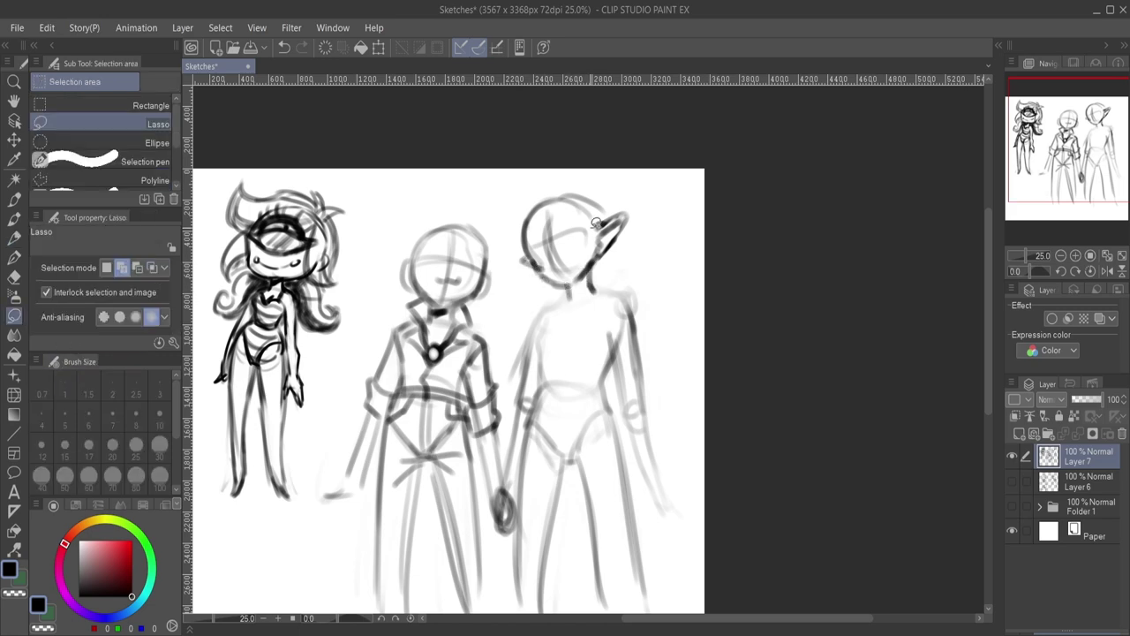
pyautogui.moveTo(647, 184)
pyautogui.mouseDown()
pyautogui.moveTo(500, 231)
pyautogui.moveTo(558, 282)
pyautogui.moveTo(661, 205)
pyautogui.mouseUp()
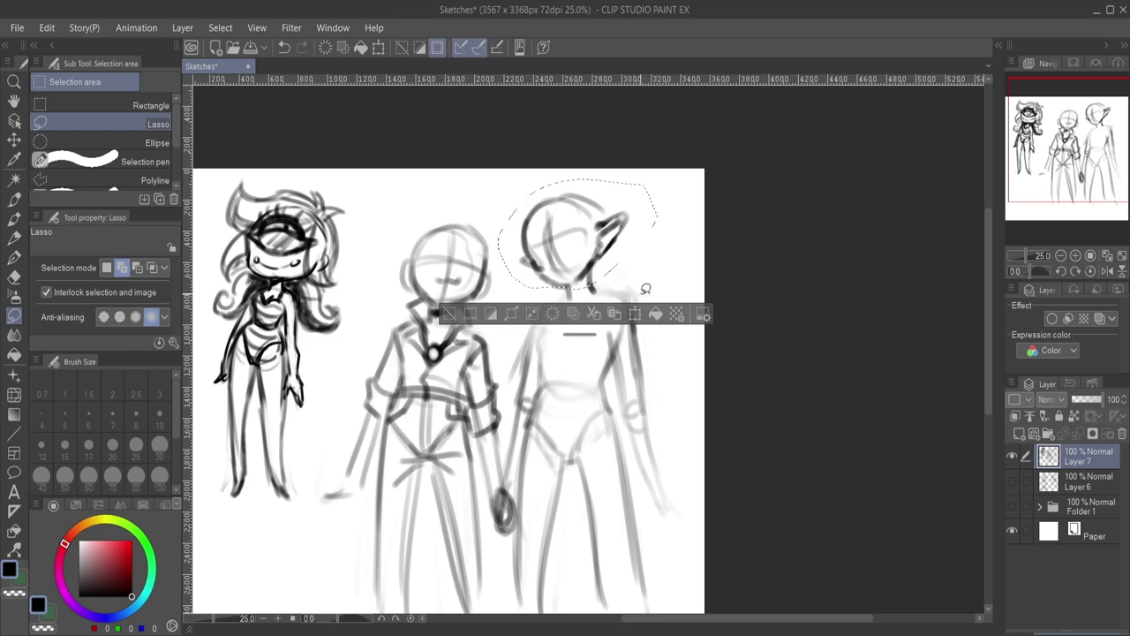
pyautogui.click(637, 314)
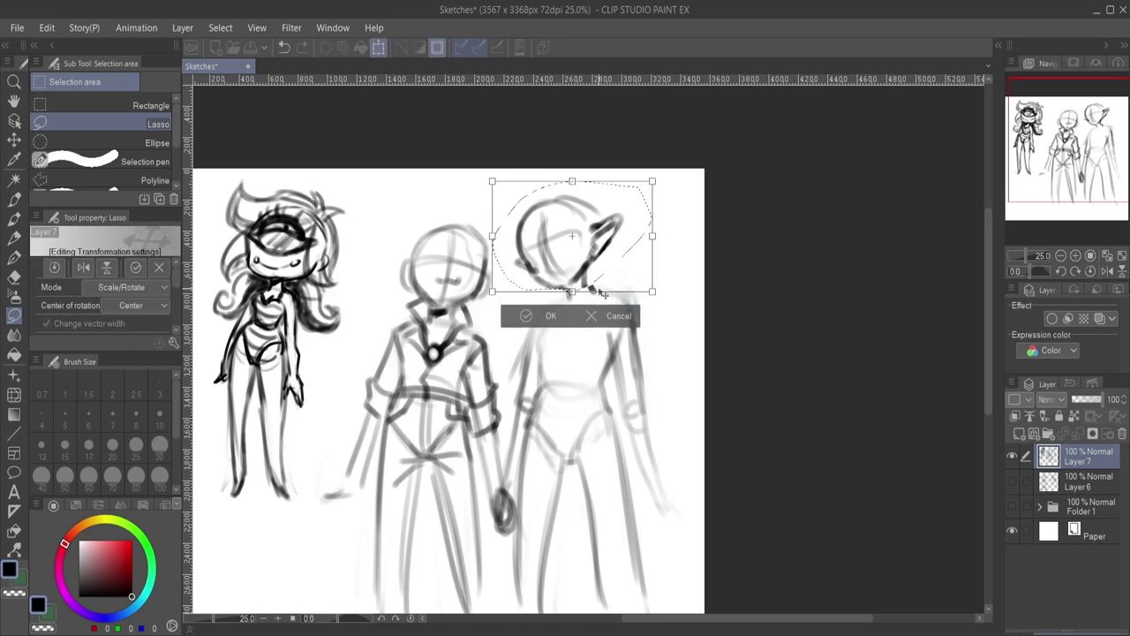
pyautogui.press('Return')
pyautogui.hotkey('ctrl', 'd')
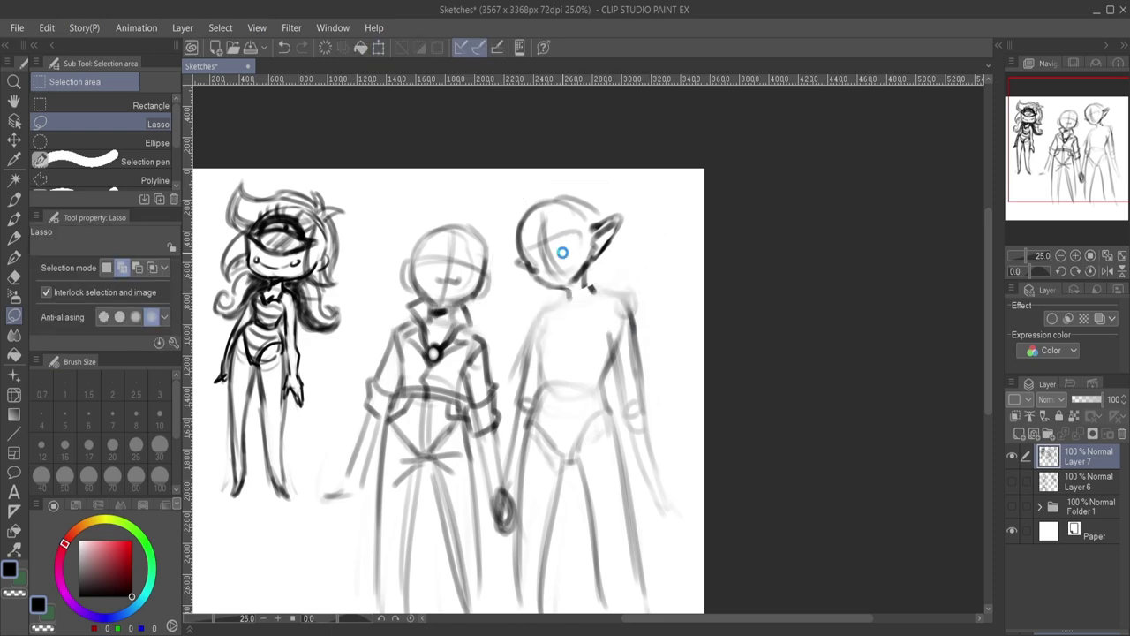
pyautogui.hotkey('ctrl', 's')
# Darken the right figure's neck, draw its eye and ear, mark the middle figure's cheek, and outline the hair.
pyautogui.press('p')
pyautogui.moveTo(584, 265)
pyautogui.mouseDown()
pyautogui.moveTo(597, 295)
pyautogui.moveTo(562, 302)
pyautogui.moveTo(568, 288)
pyautogui.mouseUp()
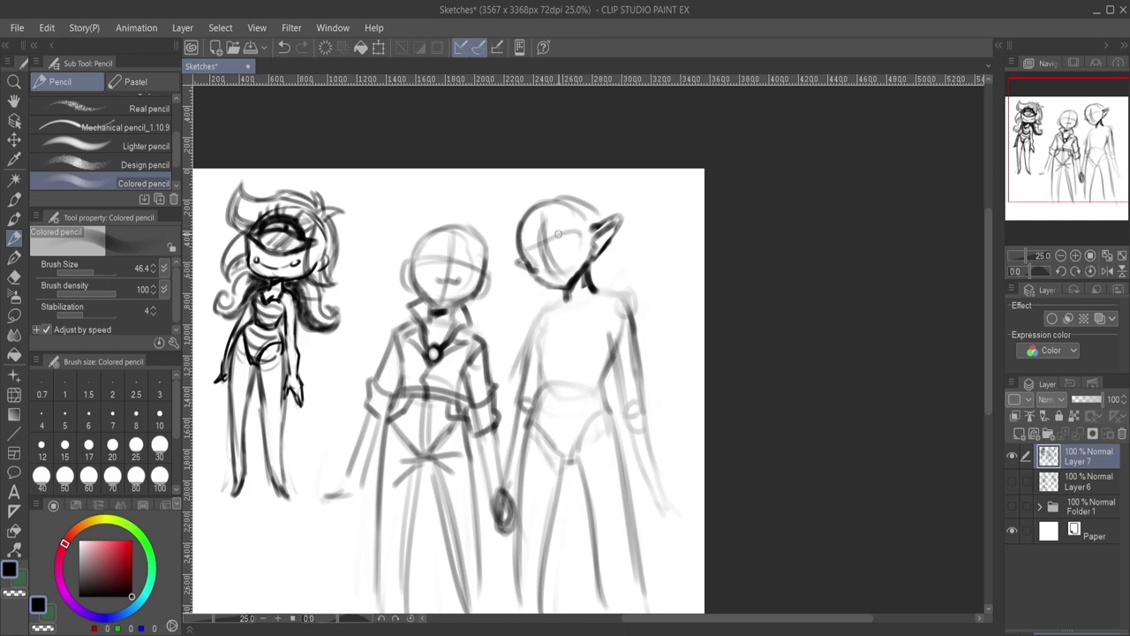
pyautogui.moveTo(558, 248)
pyautogui.mouseDown()
pyautogui.moveTo(570, 226)
pyautogui.moveTo(560, 236)
pyautogui.mouseUp()
pyautogui.moveTo(559, 245)
pyautogui.mouseDown()
pyautogui.moveTo(569, 237)
pyautogui.moveTo(533, 261)
pyautogui.mouseUp()
pyautogui.moveTo(463, 262); pyautogui.dragTo(472, 276)
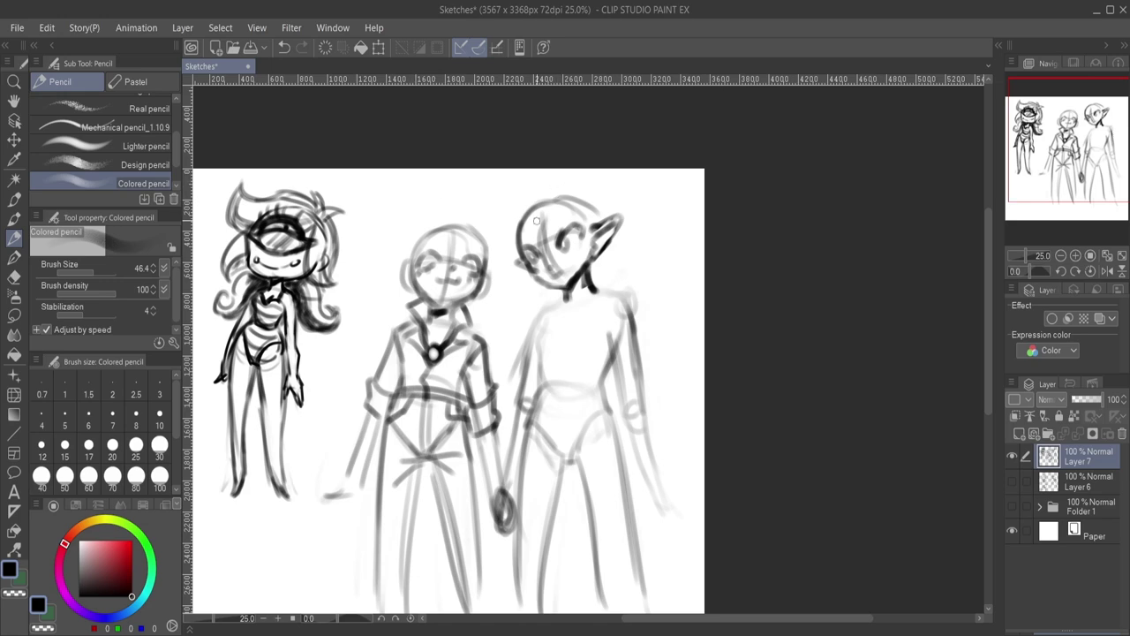
pyautogui.moveTo(536, 216)
pyautogui.mouseDown()
pyautogui.moveTo(521, 263)
pyautogui.moveTo(560, 202)
pyautogui.moveTo(572, 237)
pyautogui.moveTo(581, 203)
pyautogui.moveTo(593, 240)
pyautogui.moveTo(529, 245)
pyautogui.moveTo(519, 265)
pyautogui.moveTo(564, 206)
pyautogui.moveTo(542, 196)
pyautogui.moveTo(589, 204)
pyautogui.moveTo(558, 184)
pyautogui.moveTo(583, 186)
pyautogui.moveTo(598, 221)
pyautogui.moveTo(593, 268)
pyautogui.moveTo(522, 253)
pyautogui.moveTo(520, 264)
pyautogui.moveTo(500, 259)
pyautogui.mouseUp()
# Add curls to the right figure's hair and draw its shoulders.
pyautogui.moveTo(538, 196)
pyautogui.mouseDown()
pyautogui.moveTo(575, 177)
pyautogui.moveTo(603, 208)
pyautogui.moveTo(526, 212)
pyautogui.mouseUp()
pyautogui.moveTo(534, 193)
pyautogui.mouseDown()
pyautogui.moveTo(574, 185)
pyautogui.moveTo(597, 215)
pyautogui.mouseUp()
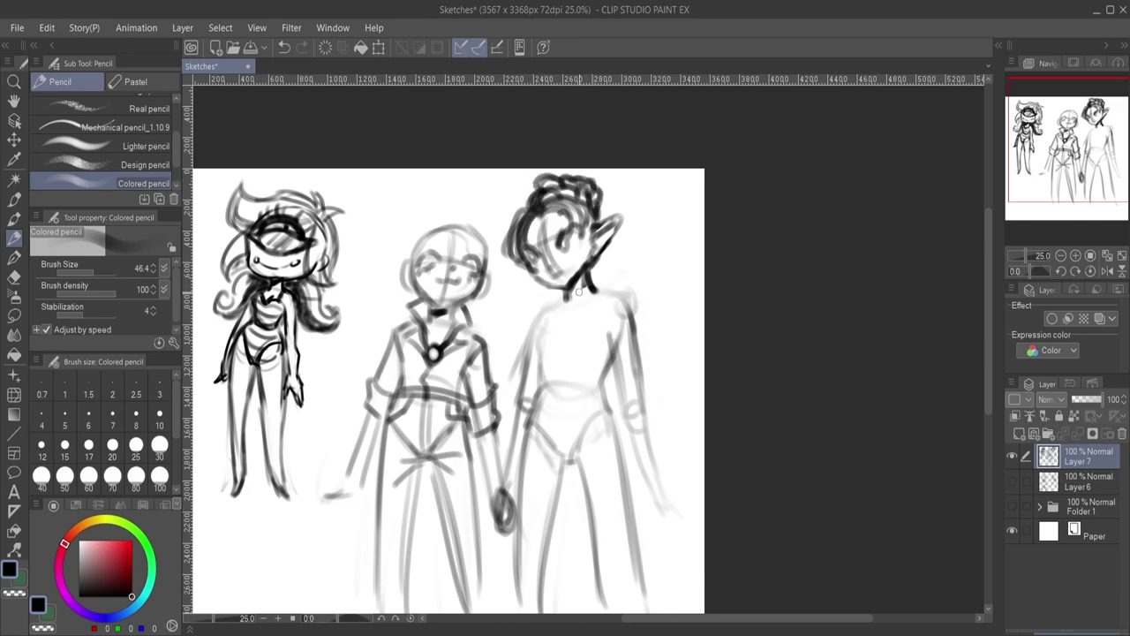
pyautogui.moveTo(563, 292)
pyautogui.mouseDown()
pyautogui.moveTo(535, 323)
pyautogui.moveTo(610, 297)
pyautogui.moveTo(626, 308)
pyautogui.moveTo(554, 316)
pyautogui.moveTo(592, 284)
pyautogui.moveTo(600, 305)
pyautogui.moveTo(568, 345)
pyautogui.mouseUp()
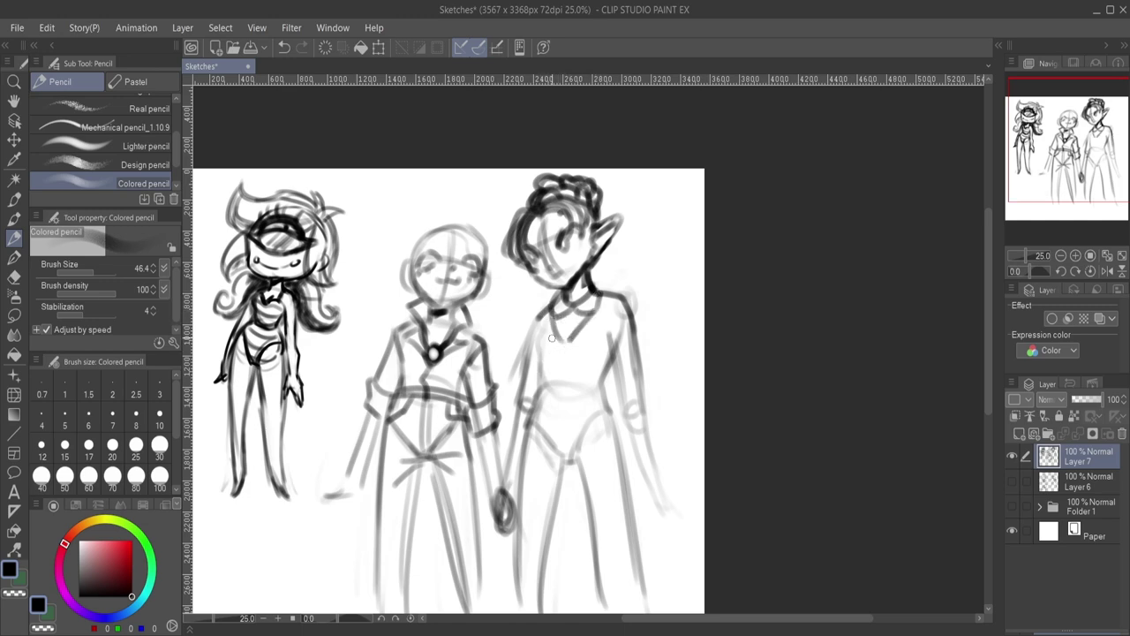
# Draw the right figure's chest line, waist belt and torso sides.
pyautogui.moveTo(549, 354)
pyautogui.mouseDown()
pyautogui.moveTo(608, 369)
pyautogui.moveTo(542, 390)
pyautogui.moveTo(528, 413)
pyautogui.moveTo(623, 422)
pyautogui.mouseUp()
pyautogui.moveTo(530, 409)
pyautogui.mouseDown()
pyautogui.moveTo(619, 431)
pyautogui.moveTo(625, 420)
pyautogui.mouseUp()
pyautogui.moveTo(601, 371); pyautogui.dragTo(613, 420)
pyautogui.moveTo(558, 359); pyautogui.dragTo(568, 410)
pyautogui.moveTo(537, 326); pyautogui.dragTo(538, 367)
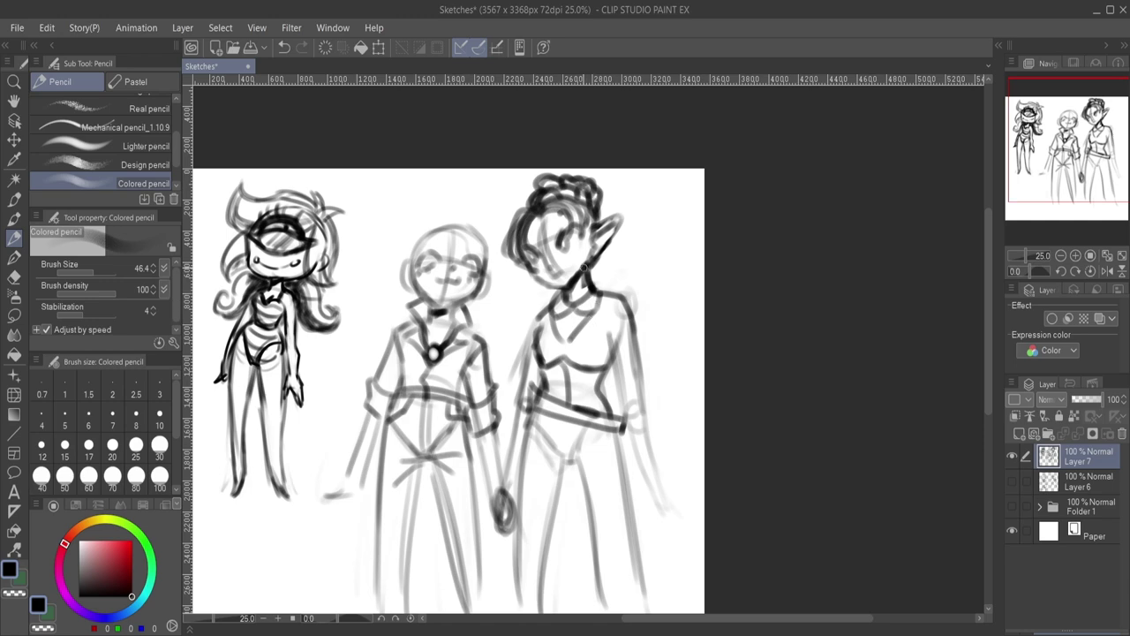
# Darken the right figure's inner leg line and hatch its hips and skirt.
pyautogui.moveTo(606, 463); pyautogui.dragTo(590, 610)
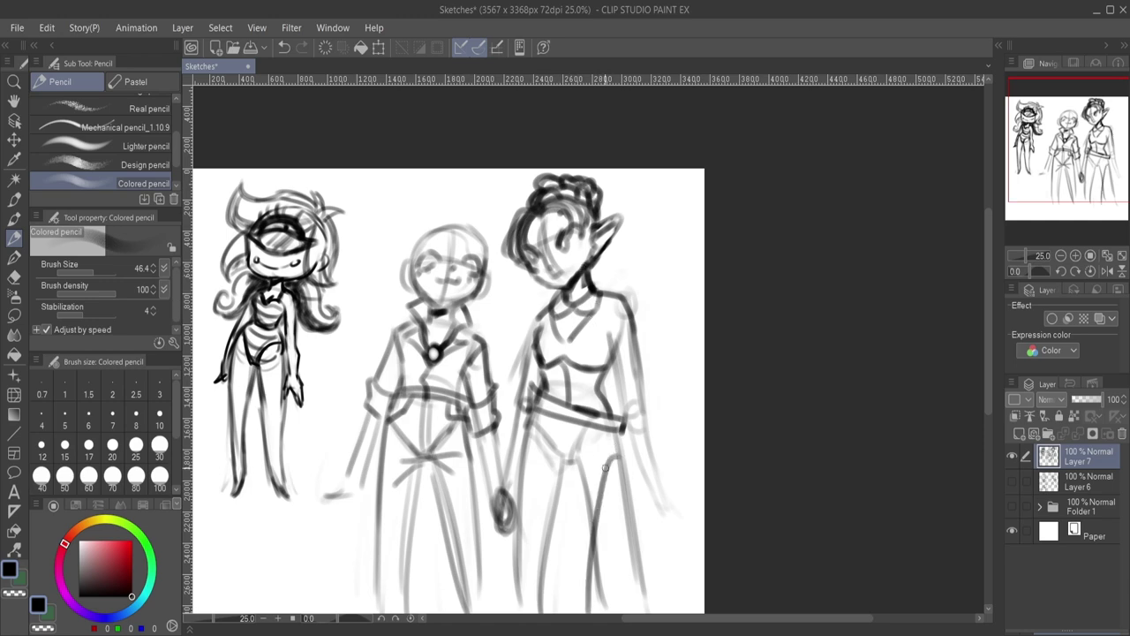
pyautogui.moveTo(548, 415); pyautogui.dragTo(528, 459)
pyautogui.moveTo(558, 422)
pyautogui.mouseDown()
pyautogui.moveTo(532, 482)
pyautogui.moveTo(533, 508)
pyautogui.mouseUp()
pyautogui.moveTo(590, 431); pyautogui.dragTo(530, 591)
pyautogui.moveTo(598, 442)
pyautogui.mouseDown()
pyautogui.moveTo(539, 611)
pyautogui.moveTo(585, 502)
pyautogui.mouseUp()
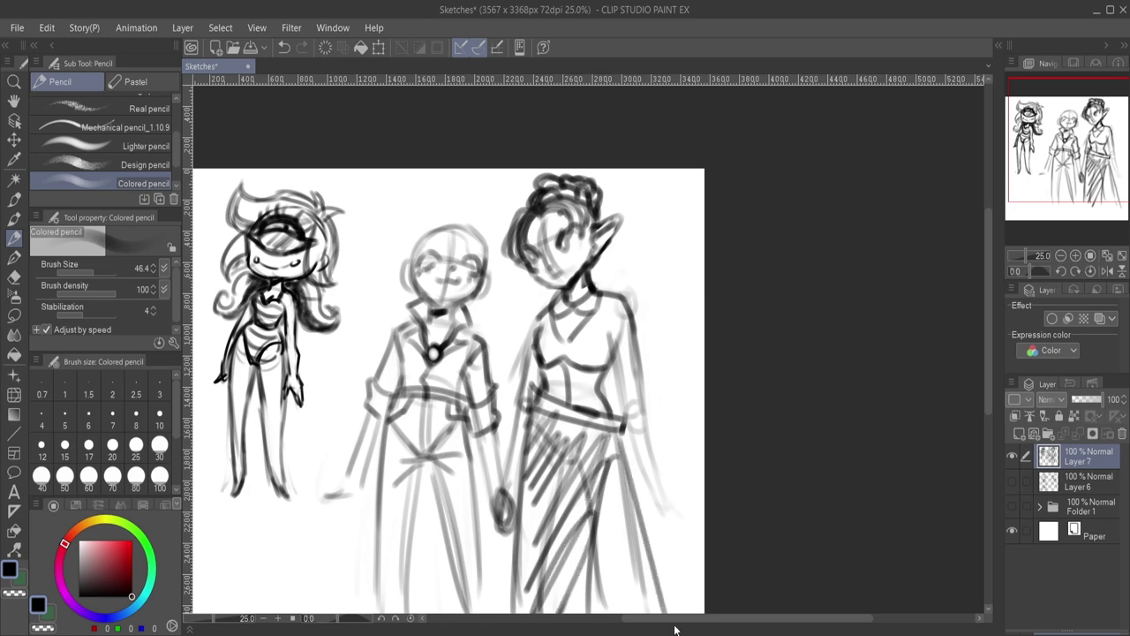
pyautogui.moveTo(620, 437); pyautogui.dragTo(582, 609)
pyautogui.moveTo(624, 477); pyautogui.dragTo(652, 607)
pyautogui.moveTo(597, 549); pyautogui.dragTo(613, 613)
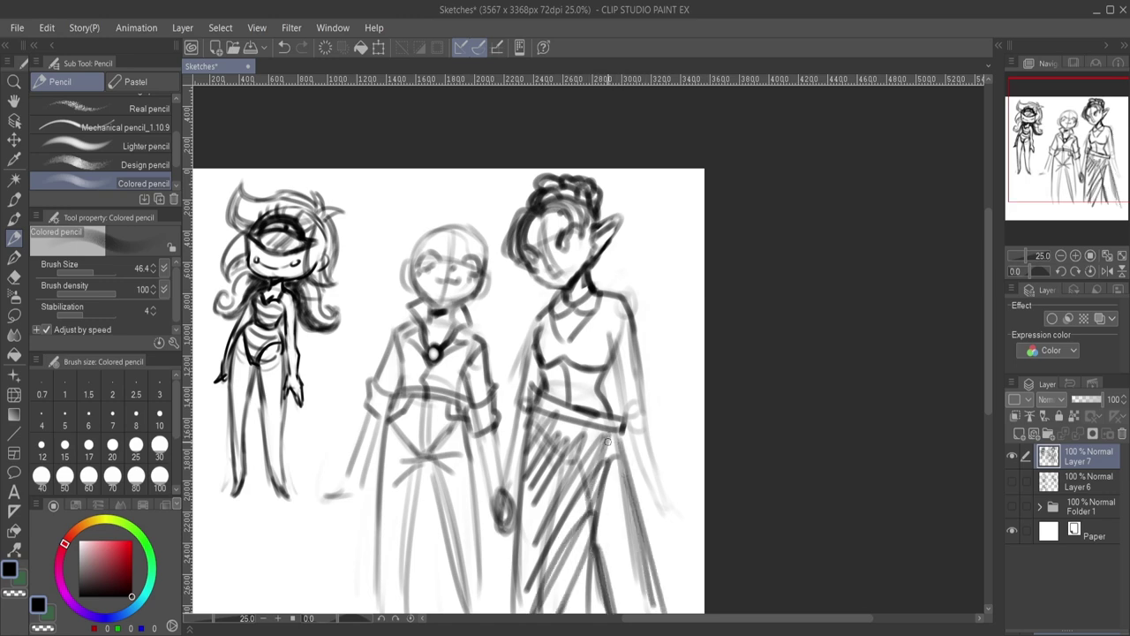
# Outline the right figure's neckline and hatch both sides of its chest.
pyautogui.moveTo(599, 297)
pyautogui.mouseDown()
pyautogui.moveTo(607, 352)
pyautogui.moveTo(599, 300)
pyautogui.moveTo(572, 356)
pyautogui.moveTo(600, 310)
pyautogui.moveTo(583, 357)
pyautogui.moveTo(593, 362)
pyautogui.moveTo(590, 325)
pyautogui.mouseUp()
pyautogui.moveTo(590, 321)
pyautogui.mouseDown()
pyautogui.moveTo(568, 360)
pyautogui.moveTo(546, 364)
pyautogui.mouseUp()
pyautogui.moveTo(549, 305); pyautogui.dragTo(538, 357)
# Draw the right figure's puffed sleeves and cuffs, then outline the middle figure's head and curly hair.
pyautogui.moveTo(546, 311)
pyautogui.mouseDown()
pyautogui.moveTo(514, 376)
pyautogui.moveTo(542, 376)
pyautogui.mouseUp()
pyautogui.moveTo(618, 298)
pyautogui.mouseDown()
pyautogui.moveTo(655, 352)
pyautogui.moveTo(628, 364)
pyautogui.moveTo(608, 342)
pyautogui.moveTo(636, 369)
pyautogui.moveTo(627, 386)
pyautogui.moveTo(654, 369)
pyautogui.mouseUp()
pyautogui.moveTo(512, 374); pyautogui.dragTo(539, 394)
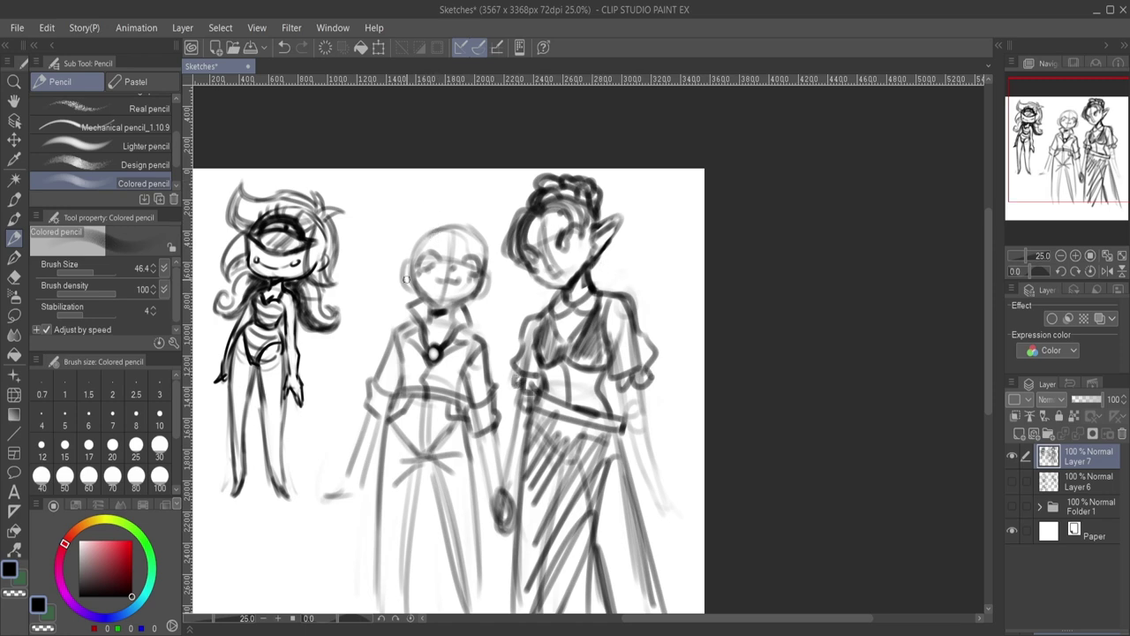
pyautogui.moveTo(408, 282)
pyautogui.mouseDown()
pyautogui.moveTo(477, 296)
pyautogui.moveTo(473, 263)
pyautogui.moveTo(449, 232)
pyautogui.moveTo(481, 239)
pyautogui.moveTo(452, 225)
pyautogui.moveTo(505, 223)
pyautogui.moveTo(495, 270)
pyautogui.mouseUp()
pyautogui.moveTo(452, 220)
pyautogui.mouseDown()
pyautogui.moveTo(389, 254)
pyautogui.moveTo(408, 252)
pyautogui.moveTo(388, 275)
pyautogui.moveTo(411, 302)
pyautogui.mouseUp()
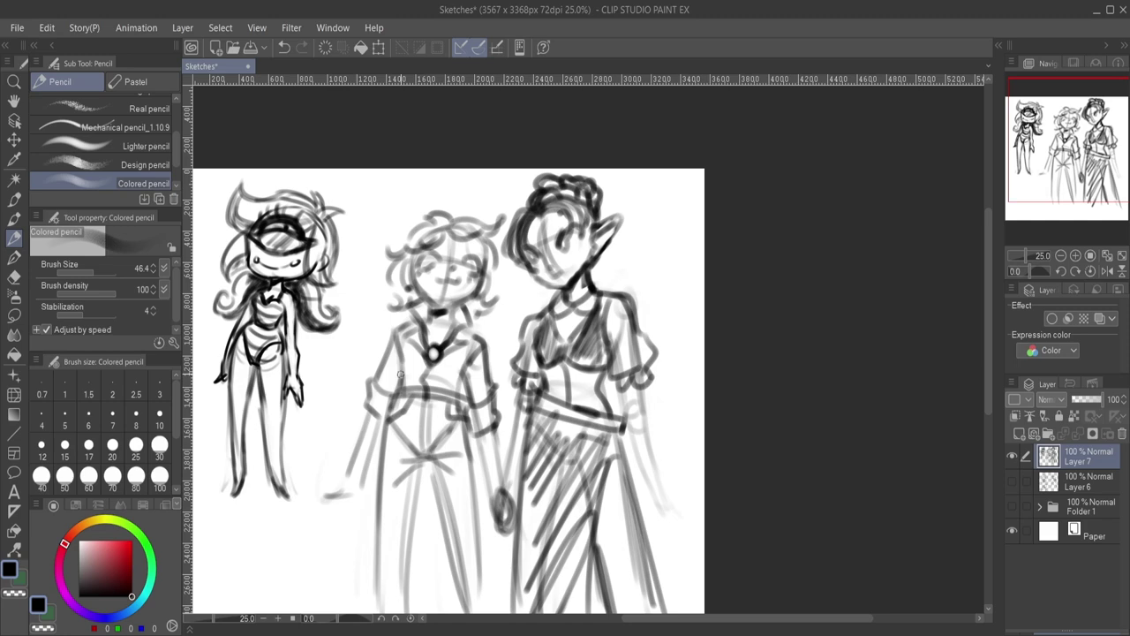
# Lasso the middle and right figures, scale them down and up beside the left figure, then deselect.
pyautogui.scroll(-3, 400, 375)
pyautogui.scroll(3, 468, 499)
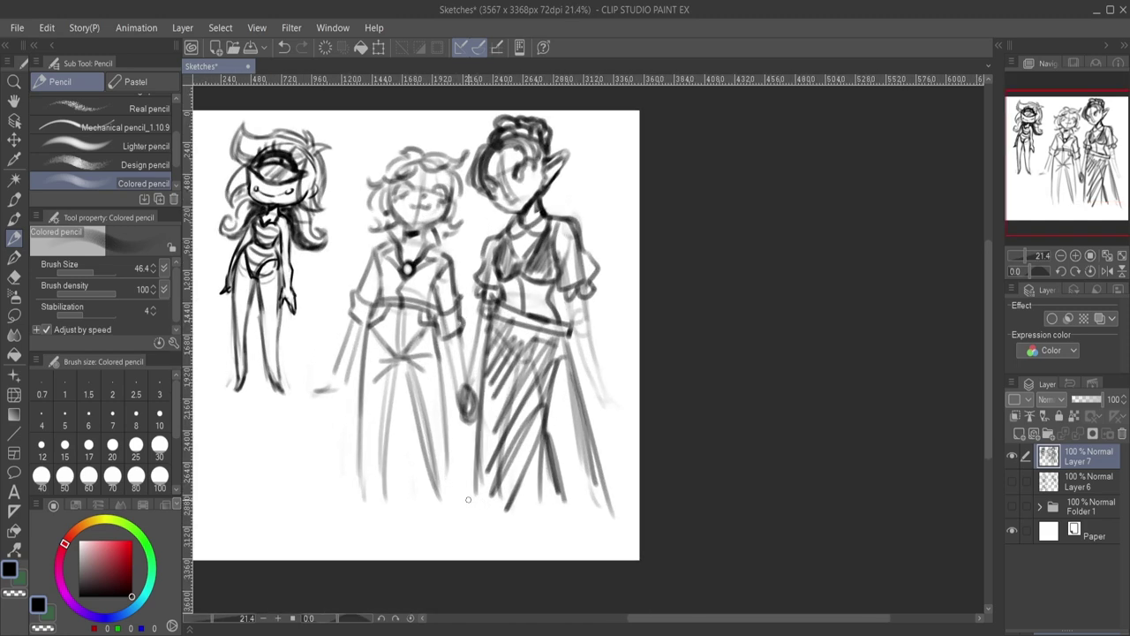
pyautogui.click(14, 315)
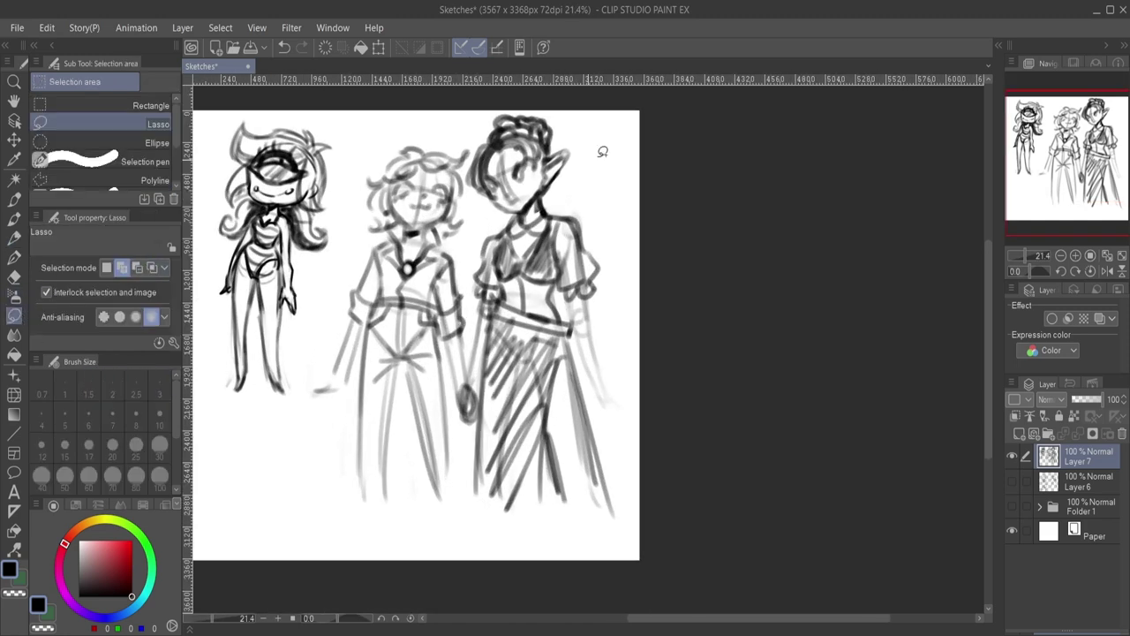
pyautogui.moveTo(625, 142)
pyautogui.mouseDown()
pyautogui.moveTo(405, 117)
pyautogui.moveTo(364, 148)
pyautogui.moveTo(314, 338)
pyautogui.moveTo(321, 484)
pyautogui.moveTo(546, 563)
pyautogui.moveTo(663, 196)
pyautogui.mouseUp()
pyautogui.click(540, 583)
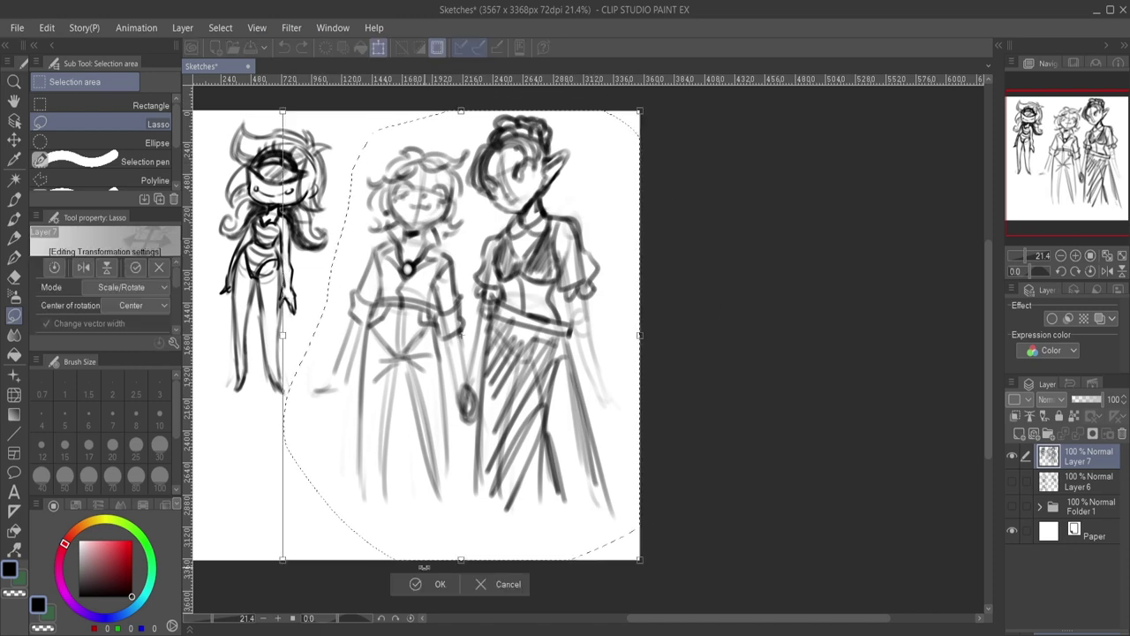
pyautogui.moveTo(463, 539)
pyautogui.mouseDown()
pyautogui.moveTo(455, 511)
pyautogui.moveTo(454, 546)
pyautogui.moveTo(468, 364)
pyautogui.moveTo(465, 396)
pyautogui.moveTo(432, 386)
pyautogui.mouseUp()
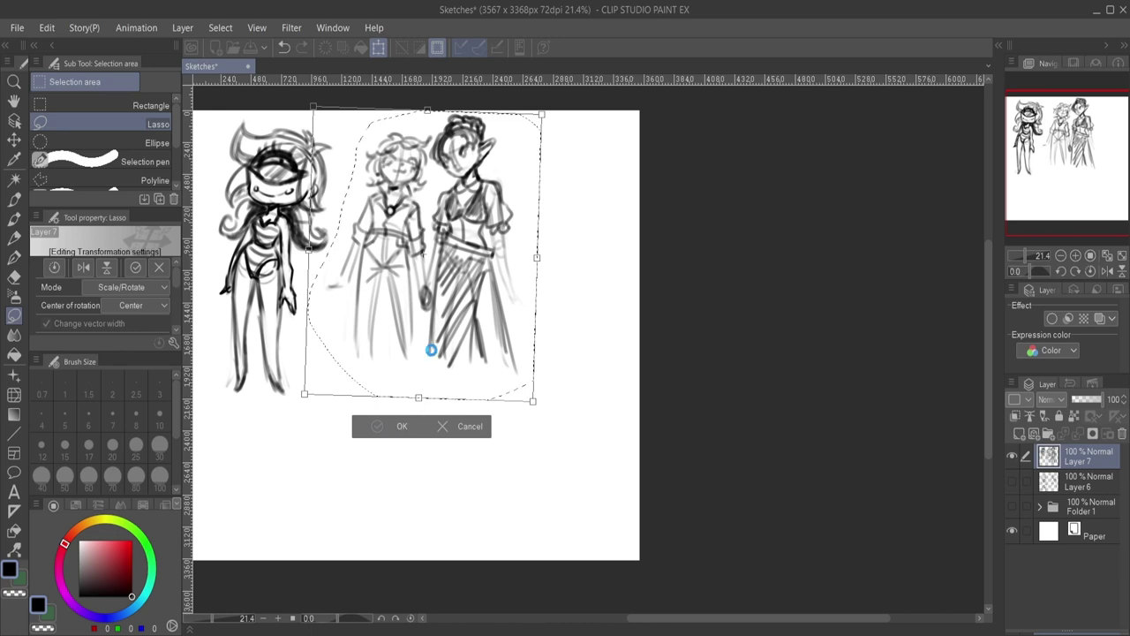
pyautogui.press('Return')
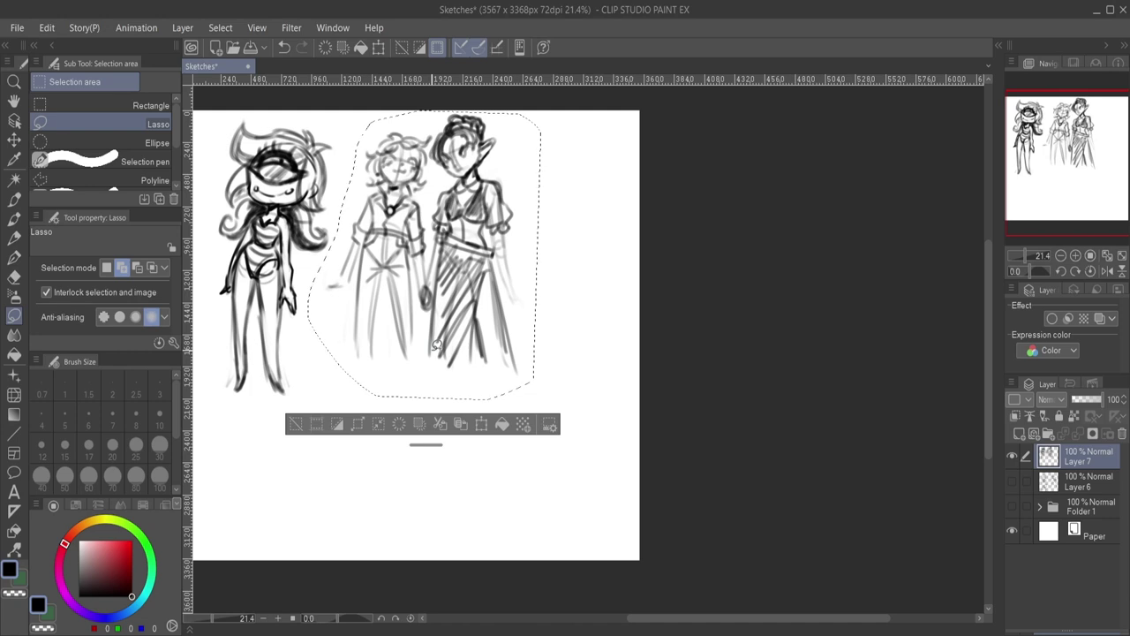
pyautogui.hotkey('ctrl', 'd')
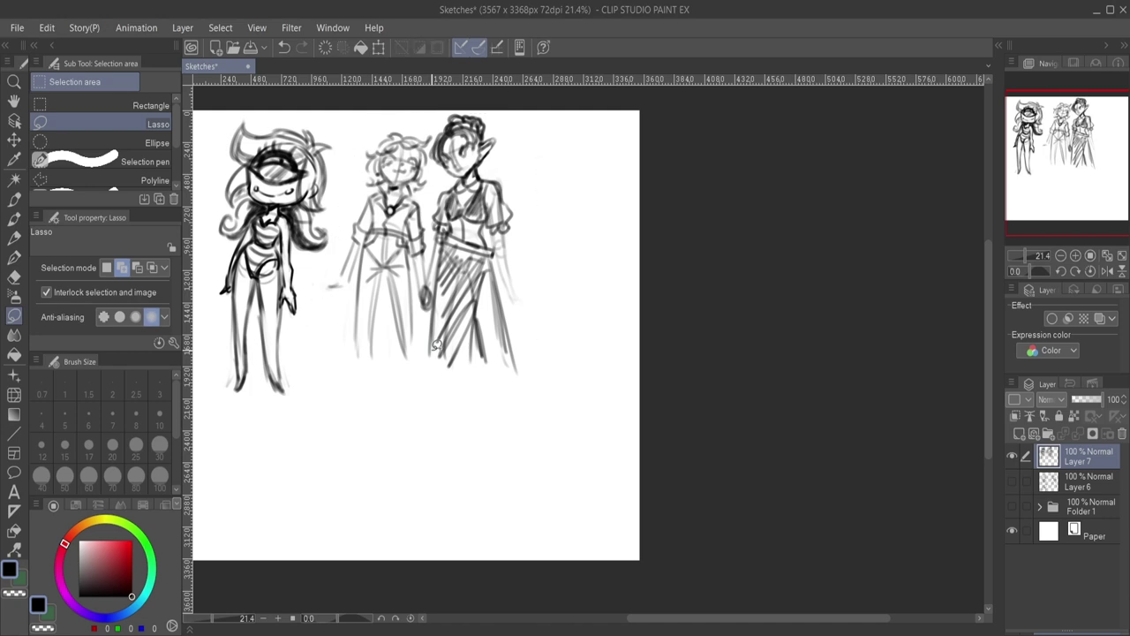
# Save the Sketches page with Ctrl+S.
pyautogui.hotkey('ctrl', 's')
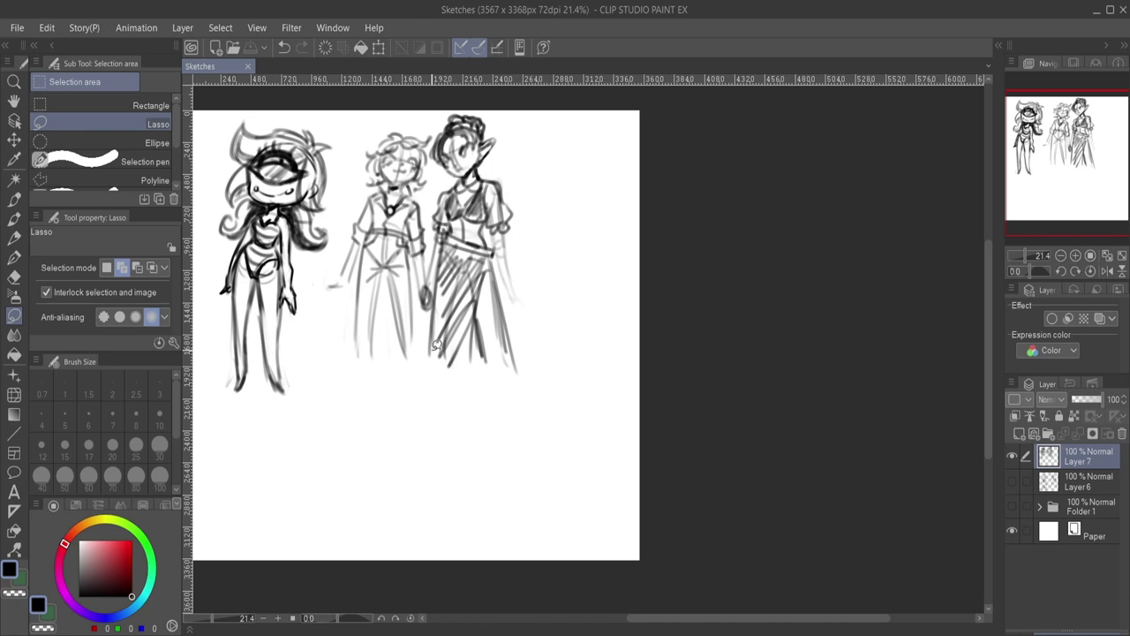
# Lasso the two right-hand figures, scale them down and nudge them closer to the left figure.
pyautogui.scroll(1, 592, 227)
pyautogui.moveTo(572, 214)
pyautogui.mouseDown()
pyautogui.moveTo(468, 58)
pyautogui.moveTo(366, 158)
pyautogui.moveTo(310, 353)
pyautogui.moveTo(545, 475)
pyautogui.mouseUp()
pyautogui.click(541, 519)
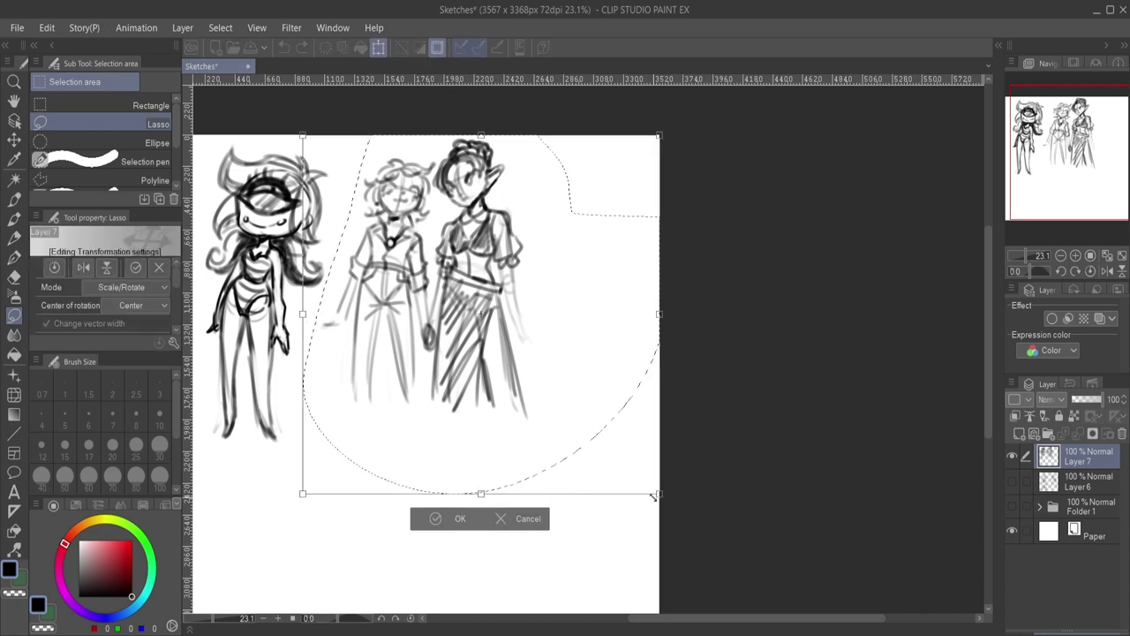
pyautogui.moveTo(656, 496)
pyautogui.mouseDown()
pyautogui.moveTo(577, 446)
pyautogui.moveTo(607, 464)
pyautogui.mouseUp()
pyautogui.moveTo(505, 378); pyautogui.dragTo(496, 382)
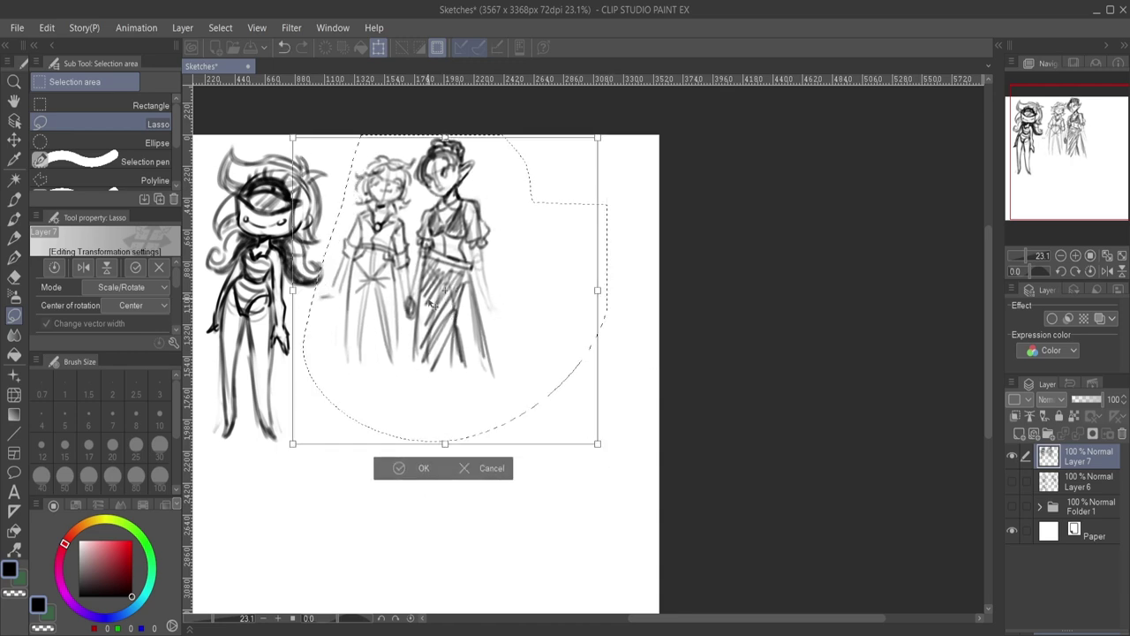
pyautogui.click(411, 471)
pyautogui.click(410, 469)
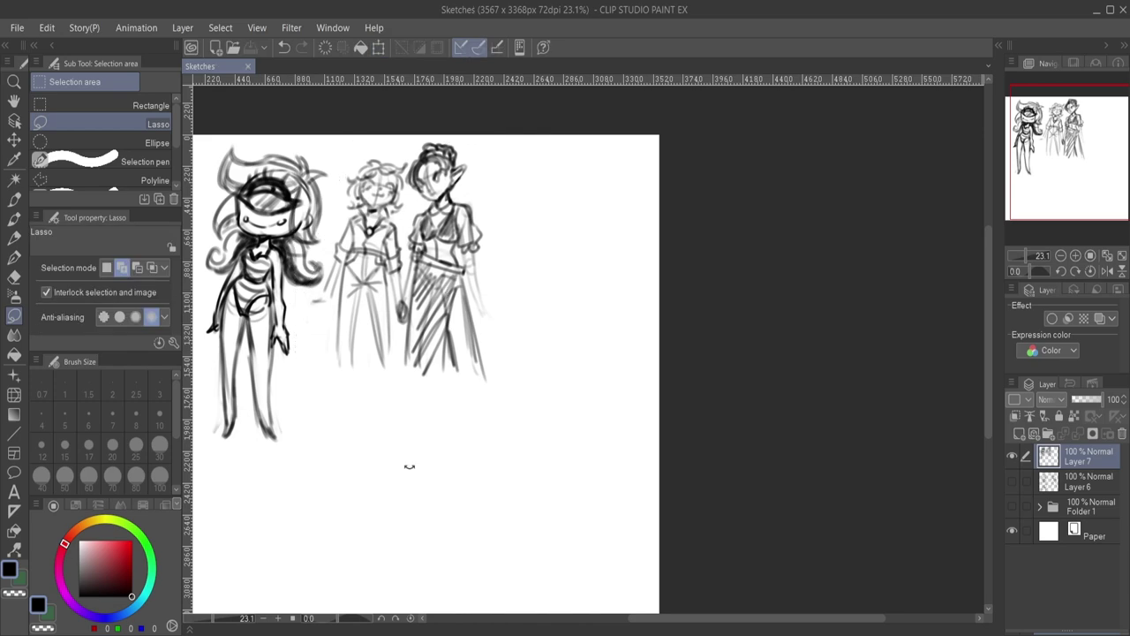
pyautogui.click(14, 237)
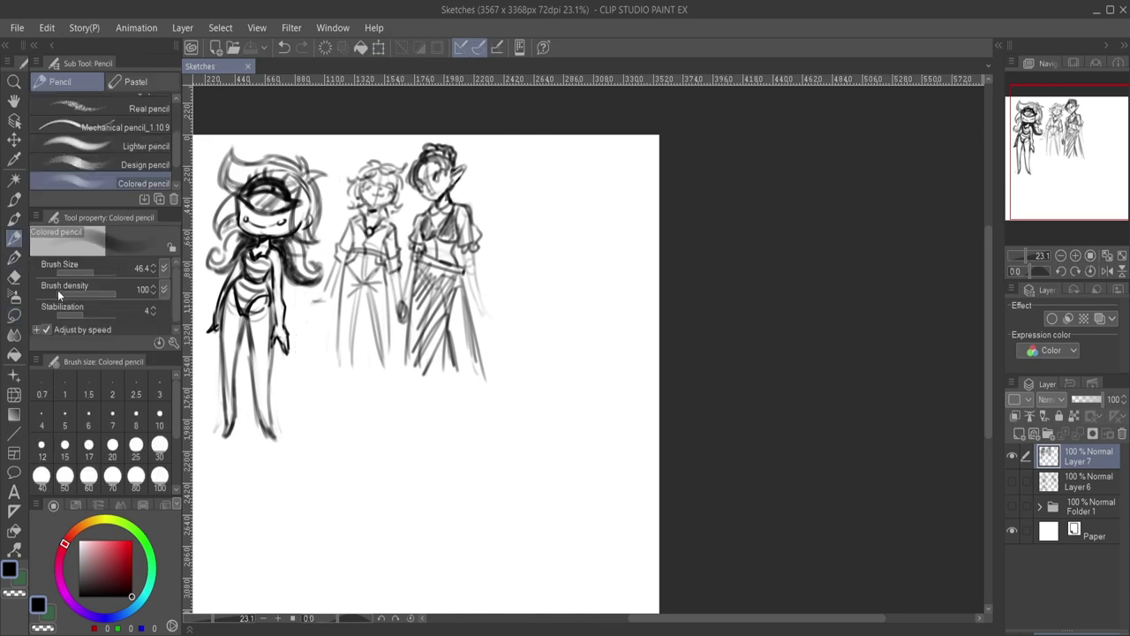
# Sketch a head circle below the figures, redrawing it in one stroke.
pyautogui.scroll(-2, 484, 224)
pyautogui.scroll(3, 484, 224)
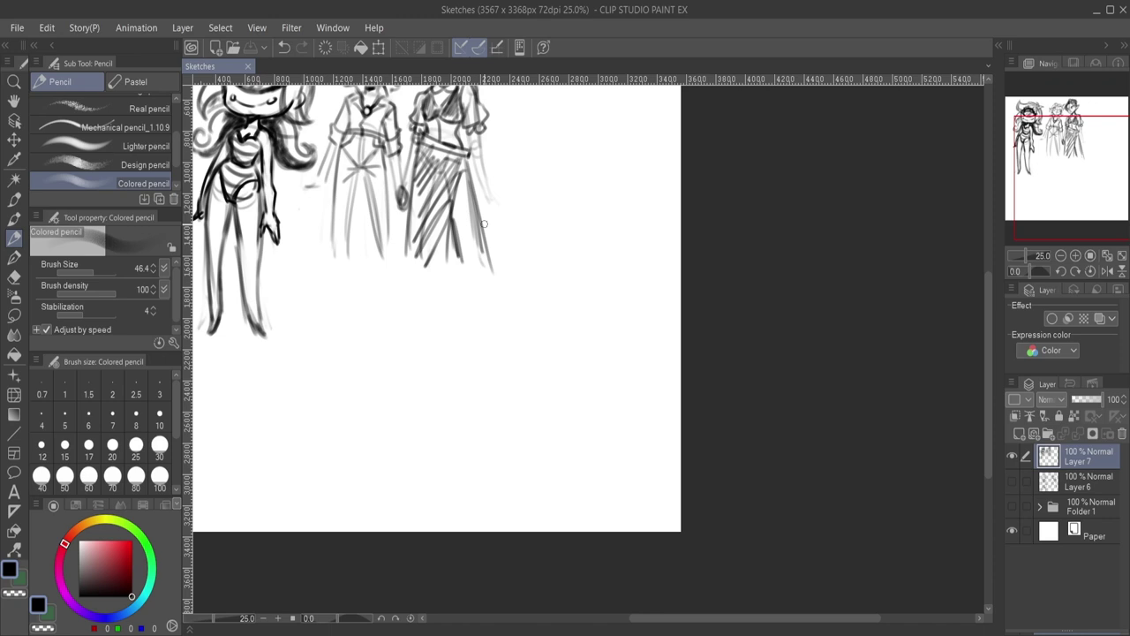
pyautogui.moveTo(378, 293)
pyautogui.mouseDown()
pyautogui.moveTo(332, 315)
pyautogui.moveTo(393, 444)
pyautogui.moveTo(484, 378)
pyautogui.mouseUp()
pyautogui.hotkey('ctrl', 'z')
pyautogui.hotkey('ctrl', 'z')
pyautogui.moveTo(394, 278)
pyautogui.mouseDown()
pyautogui.moveTo(454, 399)
pyautogui.moveTo(399, 272)
pyautogui.moveTo(324, 390)
pyautogui.mouseUp()
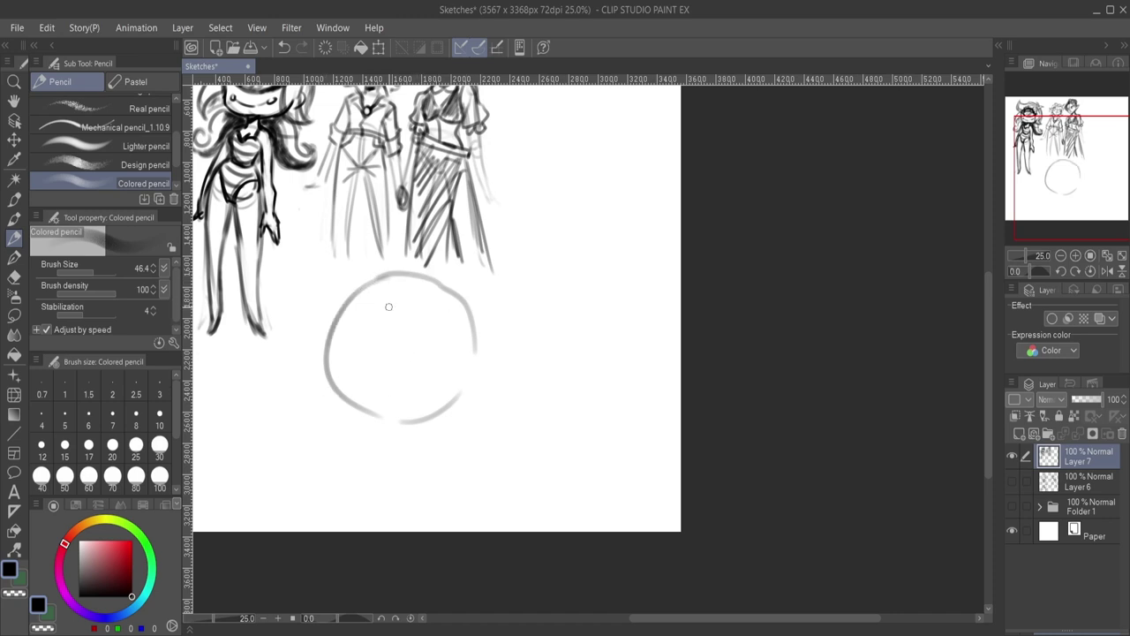
# Add vertical and horizontal guide lines through the circle and darken its edge.
pyautogui.moveTo(394, 281)
pyautogui.mouseDown()
pyautogui.moveTo(381, 354)
pyautogui.moveTo(400, 464)
pyautogui.mouseUp()
pyautogui.moveTo(326, 362)
pyautogui.mouseDown()
pyautogui.moveTo(420, 339)
pyautogui.moveTo(474, 352)
pyautogui.mouseUp()
pyautogui.hotkey('ctrl', 'z')
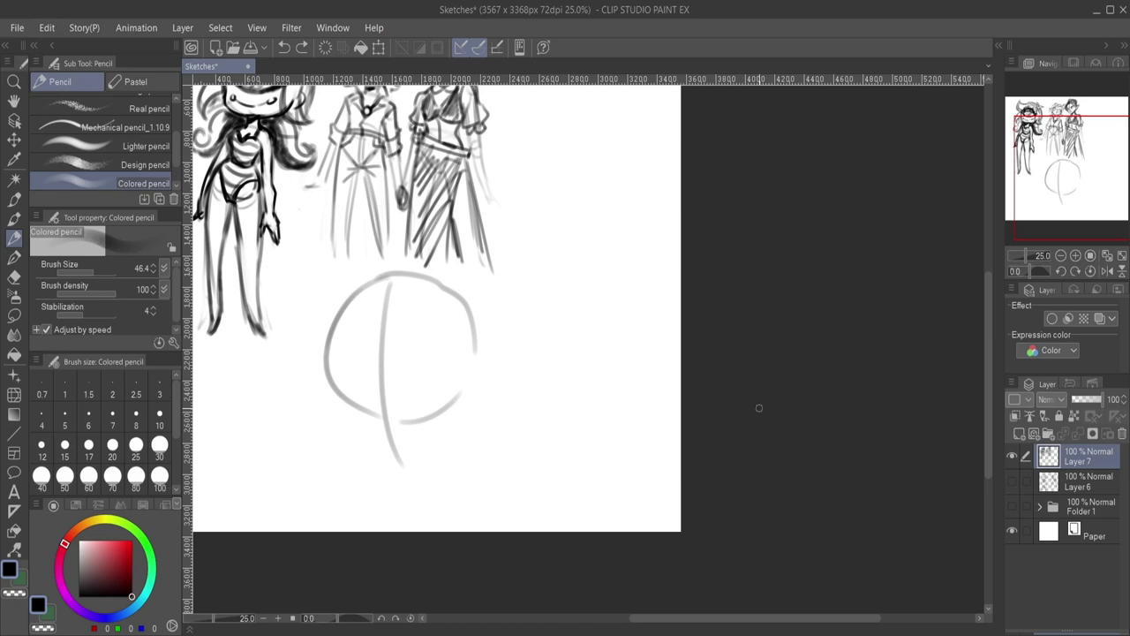
pyautogui.moveTo(326, 361); pyautogui.dragTo(460, 351)
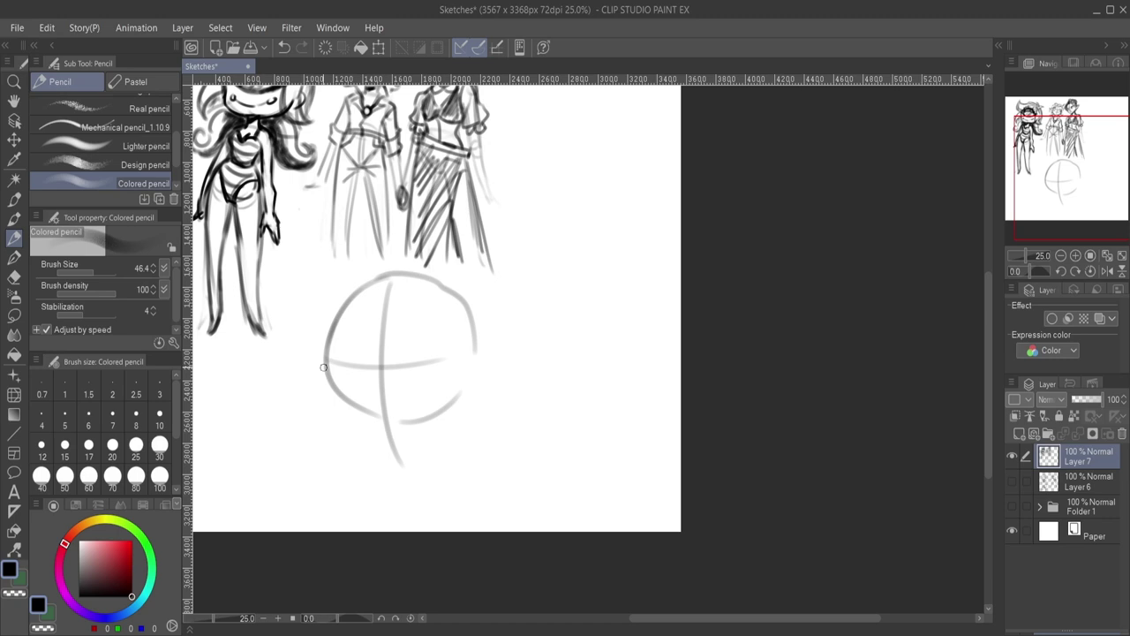
pyautogui.moveTo(326, 338)
pyautogui.mouseDown()
pyautogui.moveTo(335, 410)
pyautogui.moveTo(333, 390)
pyautogui.moveTo(350, 434)
pyautogui.moveTo(389, 456)
pyautogui.moveTo(374, 452)
pyautogui.moveTo(406, 457)
pyautogui.moveTo(470, 380)
pyautogui.mouseUp()
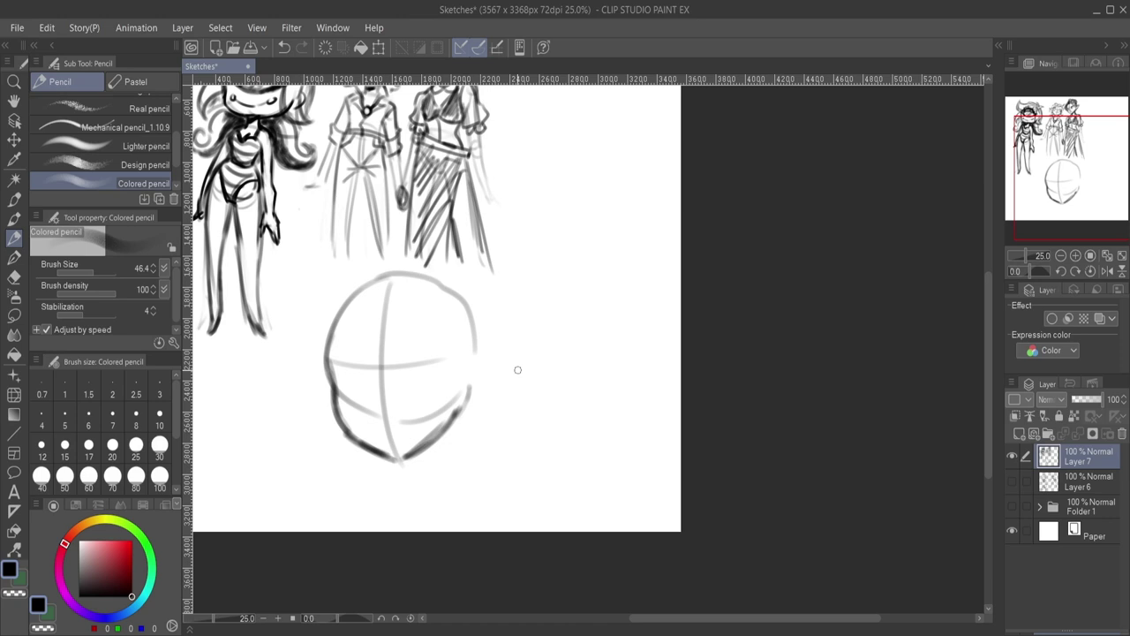
# Sketch a curved line across the lower head, a right ear and the eye shapes.
pyautogui.moveTo(316, 387)
pyautogui.mouseDown()
pyautogui.moveTo(446, 399)
pyautogui.moveTo(475, 375)
pyautogui.moveTo(336, 386)
pyautogui.mouseUp()
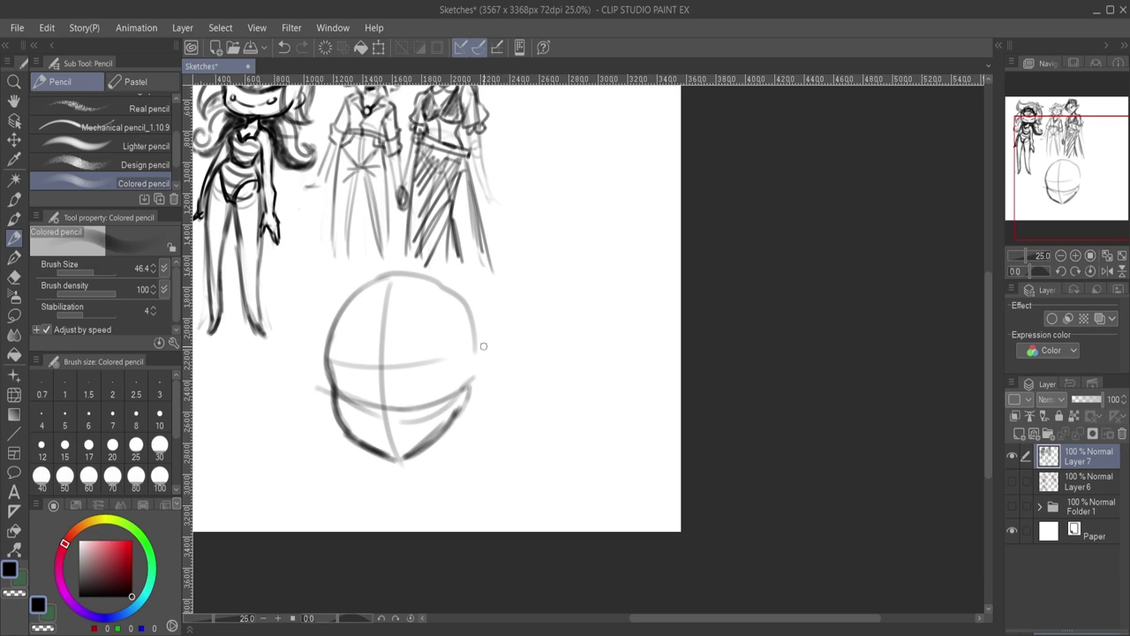
pyautogui.moveTo(468, 369)
pyautogui.mouseDown()
pyautogui.moveTo(493, 379)
pyautogui.moveTo(483, 406)
pyautogui.moveTo(475, 363)
pyautogui.moveTo(442, 435)
pyautogui.moveTo(402, 462)
pyautogui.mouseUp()
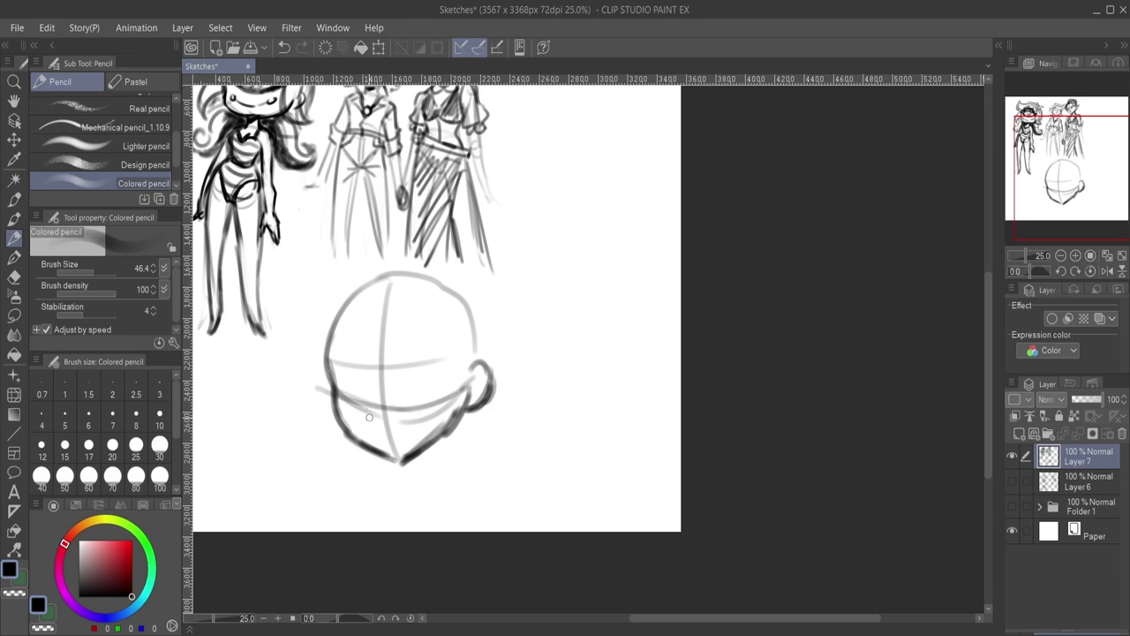
pyautogui.moveTo(369, 386)
pyautogui.mouseDown()
pyautogui.moveTo(370, 397)
pyautogui.moveTo(341, 370)
pyautogui.moveTo(333, 393)
pyautogui.mouseUp()
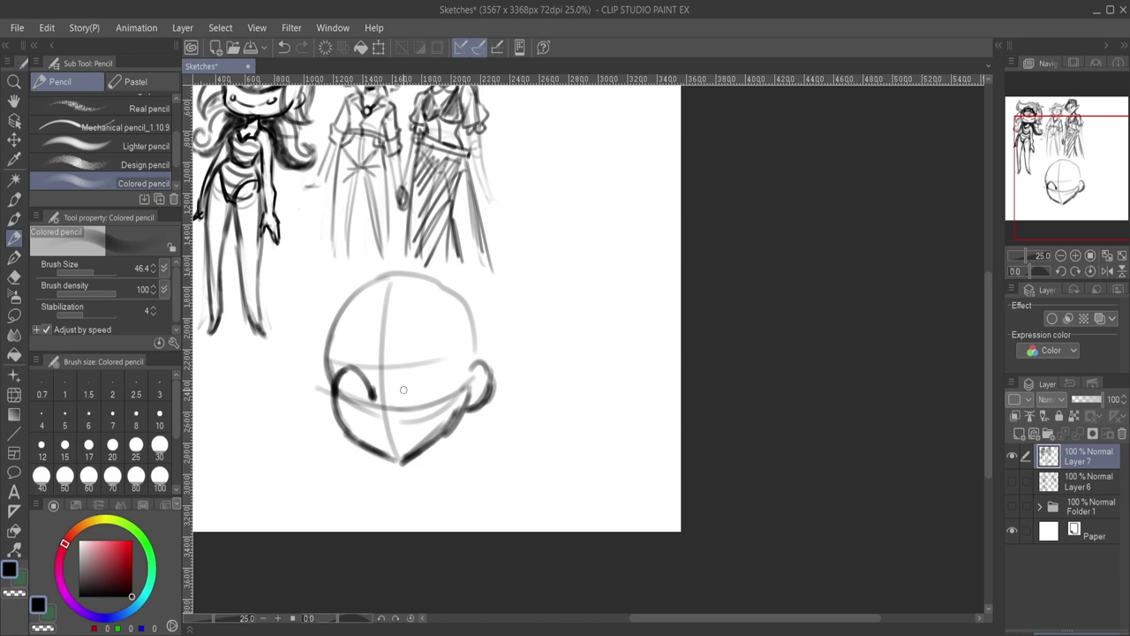
pyautogui.moveTo(407, 390)
pyautogui.mouseDown()
pyautogui.moveTo(410, 374)
pyautogui.moveTo(404, 398)
pyautogui.mouseUp()
pyautogui.moveTo(405, 397)
pyautogui.mouseDown()
pyautogui.moveTo(444, 365)
pyautogui.moveTo(449, 374)
pyautogui.moveTo(414, 373)
pyautogui.moveTo(405, 391)
pyautogui.moveTo(435, 368)
pyautogui.moveTo(452, 380)
pyautogui.moveTo(454, 396)
pyautogui.moveTo(438, 407)
pyautogui.moveTo(452, 402)
pyautogui.moveTo(435, 413)
pyautogui.moveTo(432, 427)
pyautogui.mouseUp()
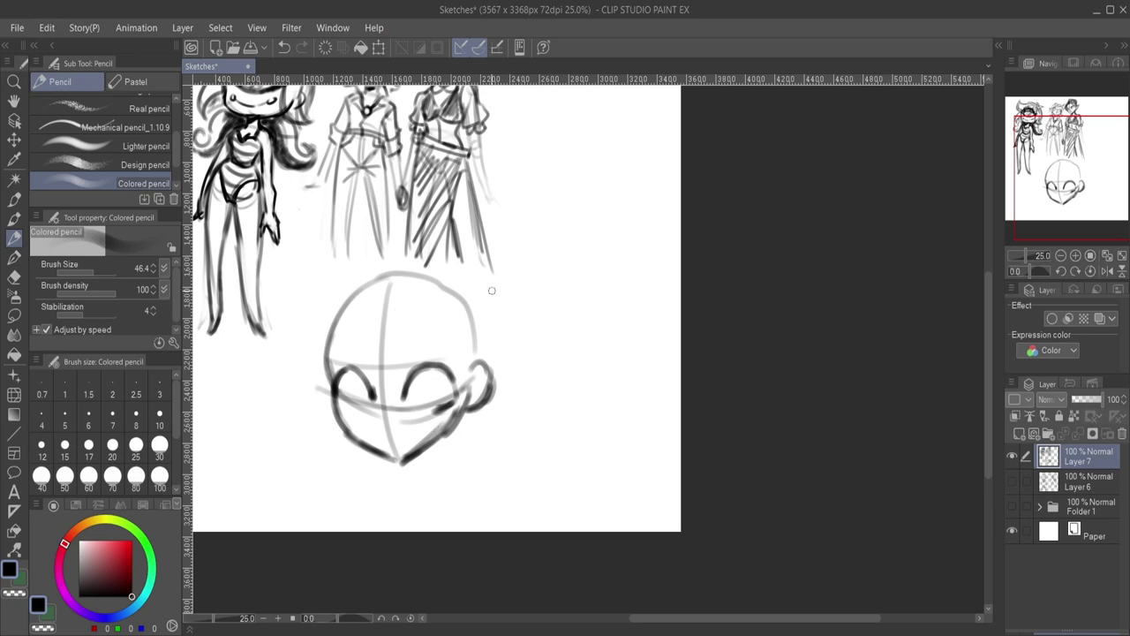
# Darken the lower eye edges and draw round dark pupils in both eyes.
pyautogui.moveTo(339, 412); pyautogui.dragTo(367, 410)
pyautogui.moveTo(367, 410)
pyautogui.mouseDown()
pyautogui.moveTo(337, 408)
pyautogui.moveTo(449, 413)
pyautogui.mouseUp()
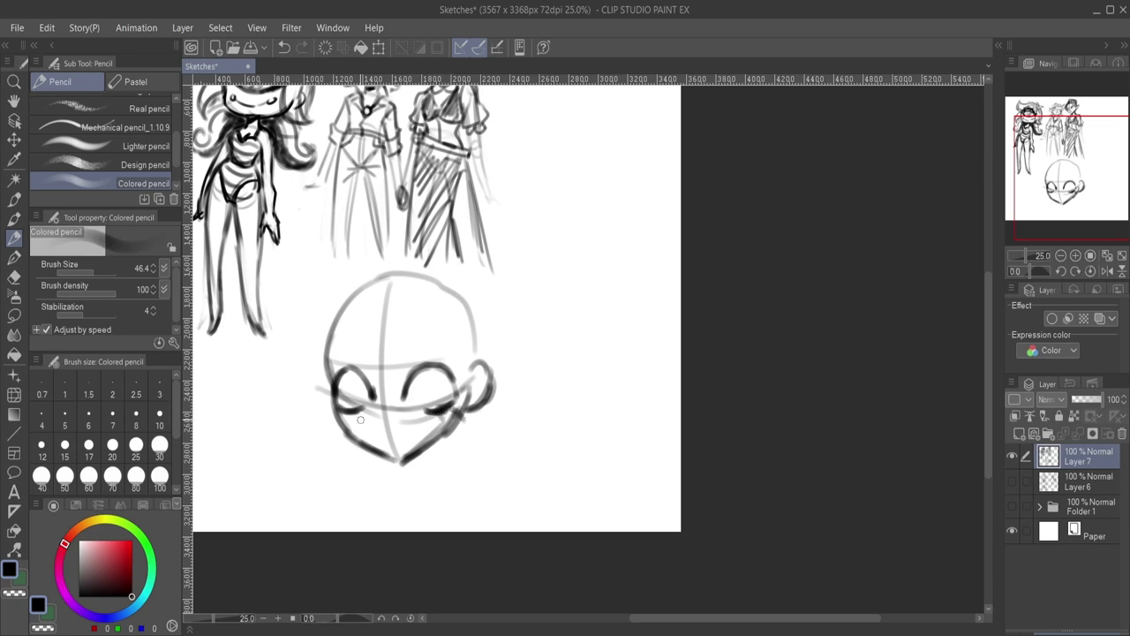
pyautogui.moveTo(343, 410)
pyautogui.mouseDown()
pyautogui.moveTo(326, 423)
pyautogui.moveTo(350, 414)
pyautogui.mouseUp()
pyautogui.moveTo(357, 375); pyautogui.dragTo(369, 408)
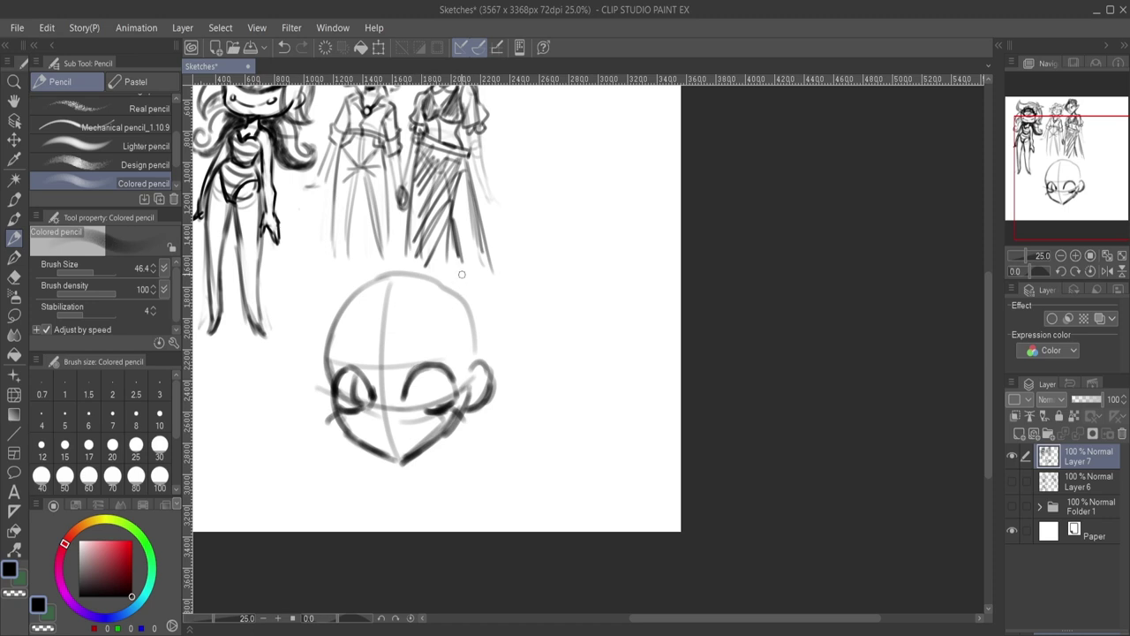
pyautogui.moveTo(426, 379)
pyautogui.mouseDown()
pyautogui.moveTo(424, 403)
pyautogui.moveTo(446, 382)
pyautogui.moveTo(422, 402)
pyautogui.moveTo(420, 373)
pyautogui.moveTo(429, 385)
pyautogui.mouseUp()
pyautogui.moveTo(360, 392); pyautogui.dragTo(359, 393)
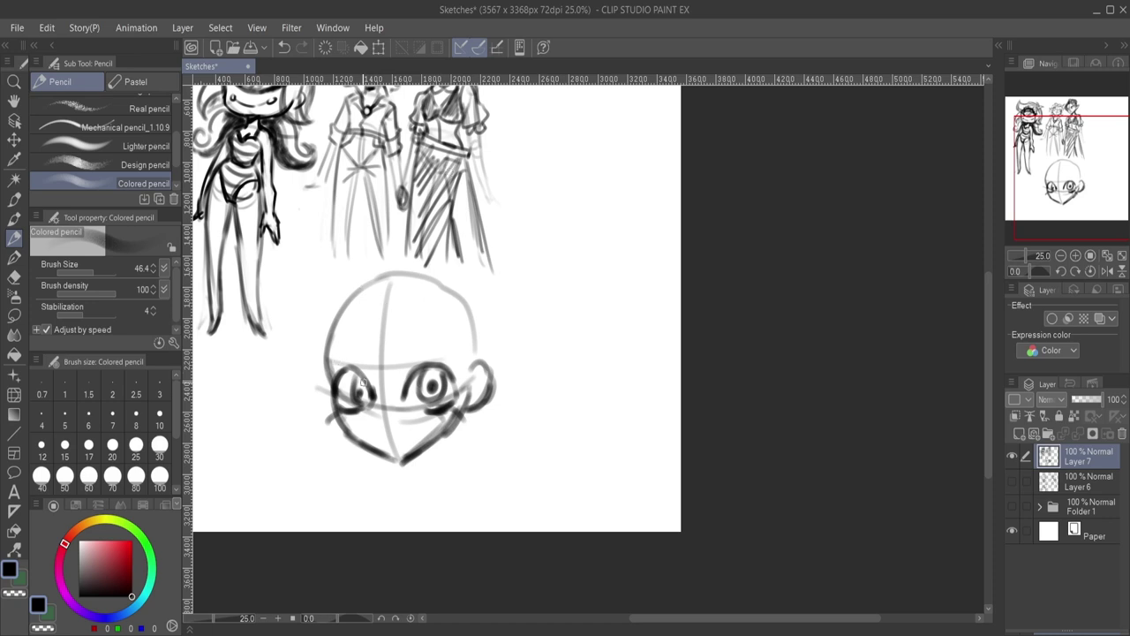
# Retrace both eye outlines darker and add an eyebrow arc, undoing a trial mouth.
pyautogui.moveTo(335, 381)
pyautogui.mouseDown()
pyautogui.moveTo(365, 385)
pyautogui.moveTo(413, 375)
pyautogui.moveTo(405, 392)
pyautogui.moveTo(423, 366)
pyautogui.moveTo(442, 369)
pyautogui.moveTo(446, 415)
pyautogui.mouseUp()
pyautogui.moveTo(336, 389)
pyautogui.mouseDown()
pyautogui.moveTo(346, 411)
pyautogui.moveTo(368, 415)
pyautogui.mouseUp()
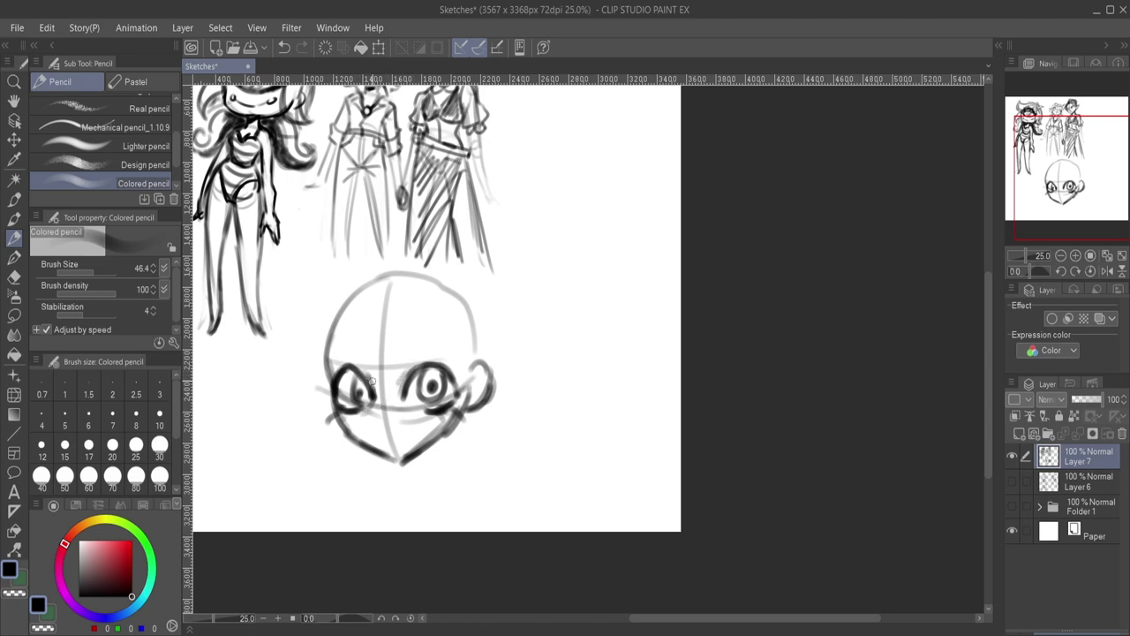
pyautogui.moveTo(397, 373)
pyautogui.mouseDown()
pyautogui.moveTo(405, 387)
pyautogui.moveTo(439, 346)
pyautogui.moveTo(399, 351)
pyautogui.moveTo(433, 357)
pyautogui.mouseUp()
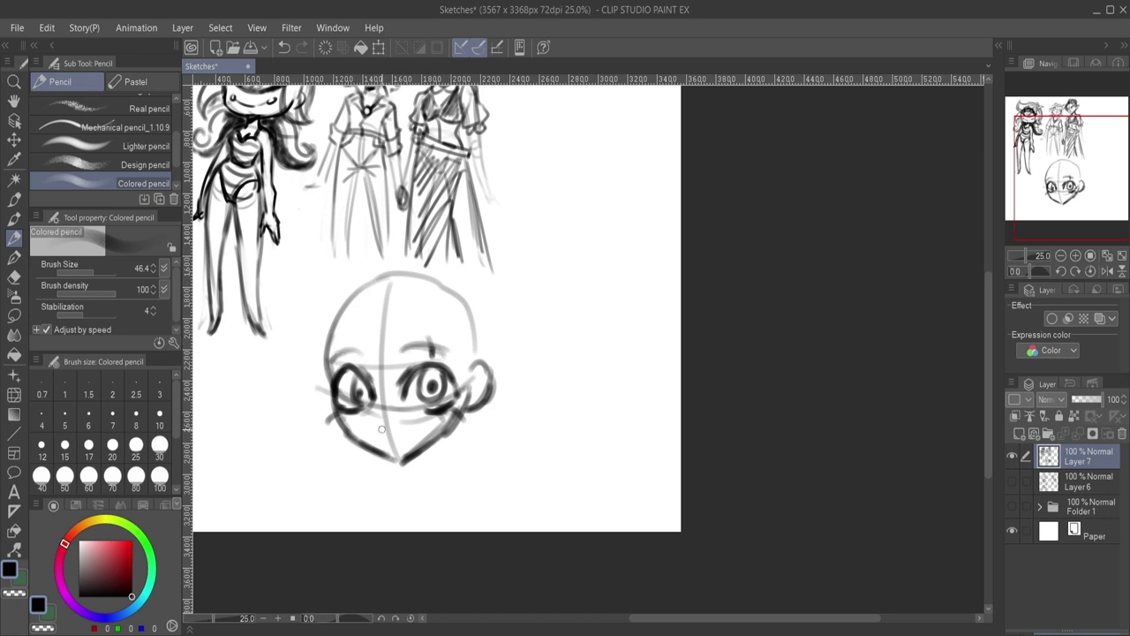
pyautogui.moveTo(376, 430)
pyautogui.mouseDown()
pyautogui.moveTo(401, 438)
pyautogui.moveTo(389, 452)
pyautogui.moveTo(402, 436)
pyautogui.moveTo(378, 434)
pyautogui.mouseUp()
pyautogui.hotkey('ctrl', 'z')
pyautogui.hotkey('ctrl', 'z')
pyautogui.hotkey('ctrl', 'z')
pyautogui.hotkey('ctrl', 'z')
pyautogui.click(380, 426)
# Sketch the hairline and wavy hair on both sides, with a curved lock on the right.
pyautogui.moveTo(403, 314)
pyautogui.mouseDown()
pyautogui.moveTo(379, 371)
pyautogui.moveTo(366, 377)
pyautogui.moveTo(377, 326)
pyautogui.moveTo(404, 291)
pyautogui.moveTo(414, 311)
pyautogui.moveTo(437, 295)
pyautogui.moveTo(453, 375)
pyautogui.mouseUp()
pyautogui.moveTo(388, 305)
pyautogui.mouseDown()
pyautogui.moveTo(432, 315)
pyautogui.moveTo(426, 291)
pyautogui.moveTo(457, 285)
pyautogui.moveTo(434, 288)
pyautogui.moveTo(404, 251)
pyautogui.moveTo(366, 240)
pyautogui.moveTo(383, 263)
pyautogui.moveTo(315, 307)
pyautogui.moveTo(325, 332)
pyautogui.moveTo(314, 362)
pyautogui.mouseUp()
pyautogui.moveTo(314, 359)
pyautogui.mouseDown()
pyautogui.moveTo(282, 364)
pyautogui.moveTo(301, 446)
pyautogui.mouseUp()
pyautogui.moveTo(345, 413)
pyautogui.mouseDown()
pyautogui.moveTo(365, 408)
pyautogui.moveTo(342, 381)
pyautogui.moveTo(350, 407)
pyautogui.mouseUp()
pyautogui.moveTo(412, 371)
pyautogui.mouseDown()
pyautogui.moveTo(402, 389)
pyautogui.moveTo(454, 376)
pyautogui.moveTo(441, 410)
pyautogui.mouseUp()
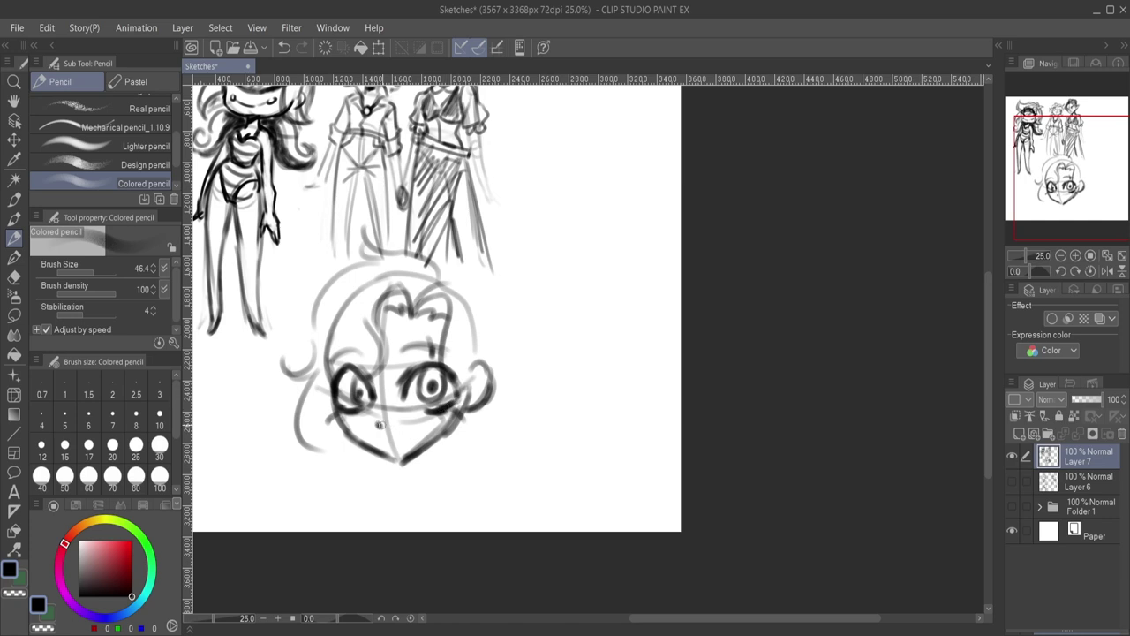
pyautogui.moveTo(428, 276)
pyautogui.mouseDown()
pyautogui.moveTo(484, 302)
pyautogui.moveTo(483, 327)
pyautogui.mouseUp()
pyautogui.moveTo(439, 276)
pyautogui.mouseDown()
pyautogui.moveTo(481, 289)
pyautogui.moveTo(475, 280)
pyautogui.moveTo(495, 330)
pyautogui.moveTo(514, 344)
pyautogui.moveTo(523, 331)
pyautogui.moveTo(501, 395)
pyautogui.moveTo(524, 417)
pyautogui.mouseUp()
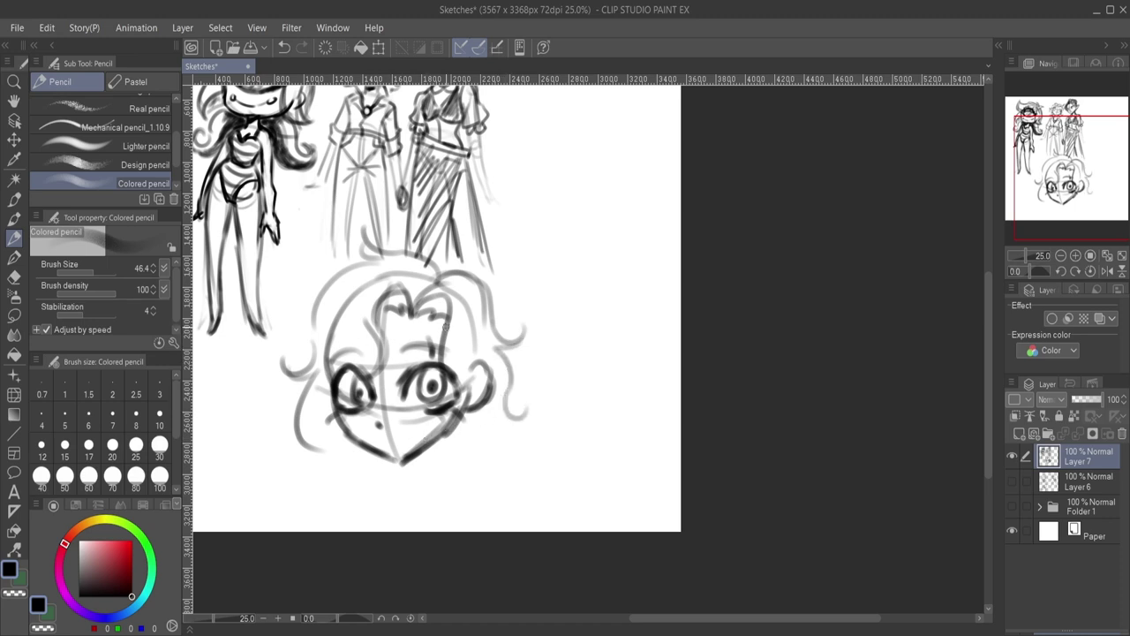
# Shape the right cheek and the left face edge, and darken the top hair outline.
pyautogui.moveTo(456, 392); pyautogui.dragTo(484, 392)
pyautogui.moveTo(444, 284)
pyautogui.mouseDown()
pyautogui.moveTo(500, 380)
pyautogui.moveTo(461, 385)
pyautogui.moveTo(360, 292)
pyautogui.moveTo(344, 367)
pyautogui.moveTo(306, 387)
pyautogui.mouseUp()
pyautogui.moveTo(354, 346); pyautogui.dragTo(343, 385)
pyautogui.moveTo(371, 357); pyautogui.dragTo(339, 400)
pyautogui.moveTo(380, 271)
pyautogui.mouseDown()
pyautogui.moveTo(317, 337)
pyautogui.moveTo(340, 373)
pyautogui.moveTo(315, 366)
pyautogui.mouseUp()
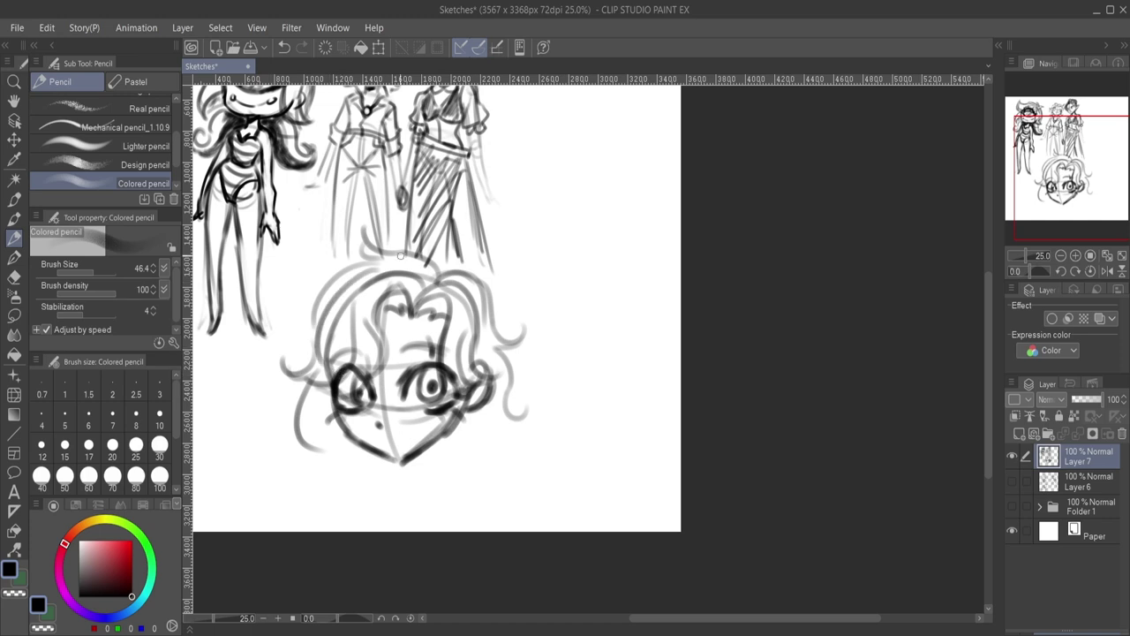
# Draw the jaw and neck lines and hatch the chin heavily.
pyautogui.moveTo(453, 436)
pyautogui.mouseDown()
pyautogui.moveTo(411, 461)
pyautogui.moveTo(408, 491)
pyautogui.mouseUp()
pyautogui.moveTo(449, 428); pyautogui.dragTo(408, 468)
pyautogui.moveTo(419, 453); pyautogui.dragTo(408, 487)
pyautogui.moveTo(454, 420)
pyautogui.mouseDown()
pyautogui.moveTo(409, 476)
pyautogui.moveTo(477, 463)
pyautogui.mouseUp()
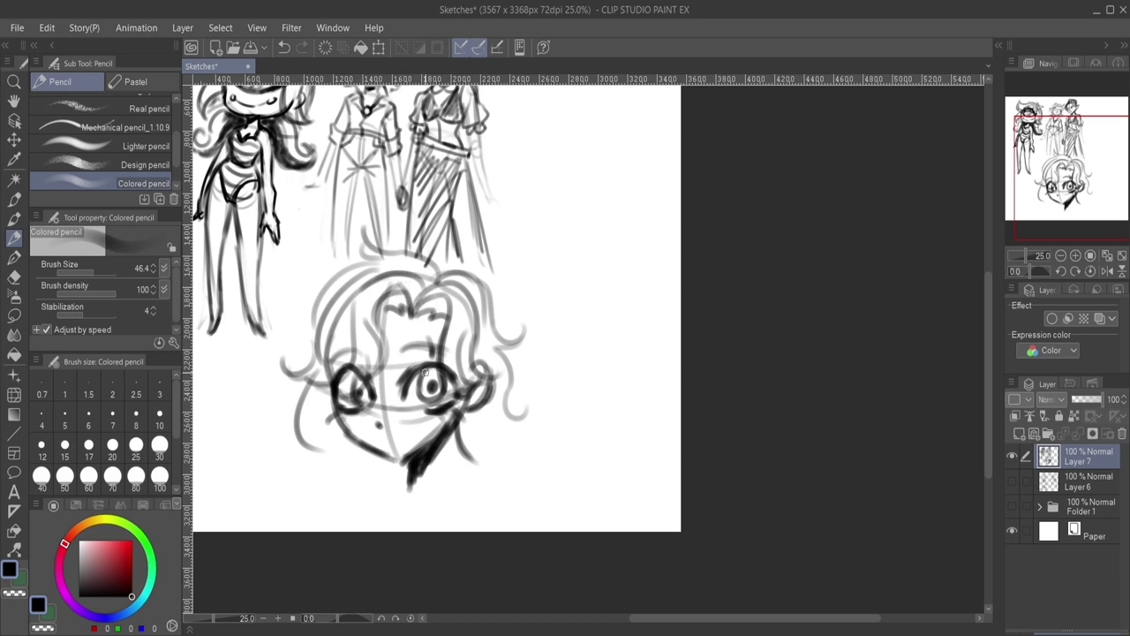
# Erase the heavy dark chin stroke with the Soft eraser.
pyautogui.click(15, 277)
pyautogui.moveTo(437, 415)
pyautogui.mouseDown()
pyautogui.moveTo(416, 497)
pyautogui.moveTo(419, 468)
pyautogui.moveTo(468, 442)
pyautogui.mouseUp()
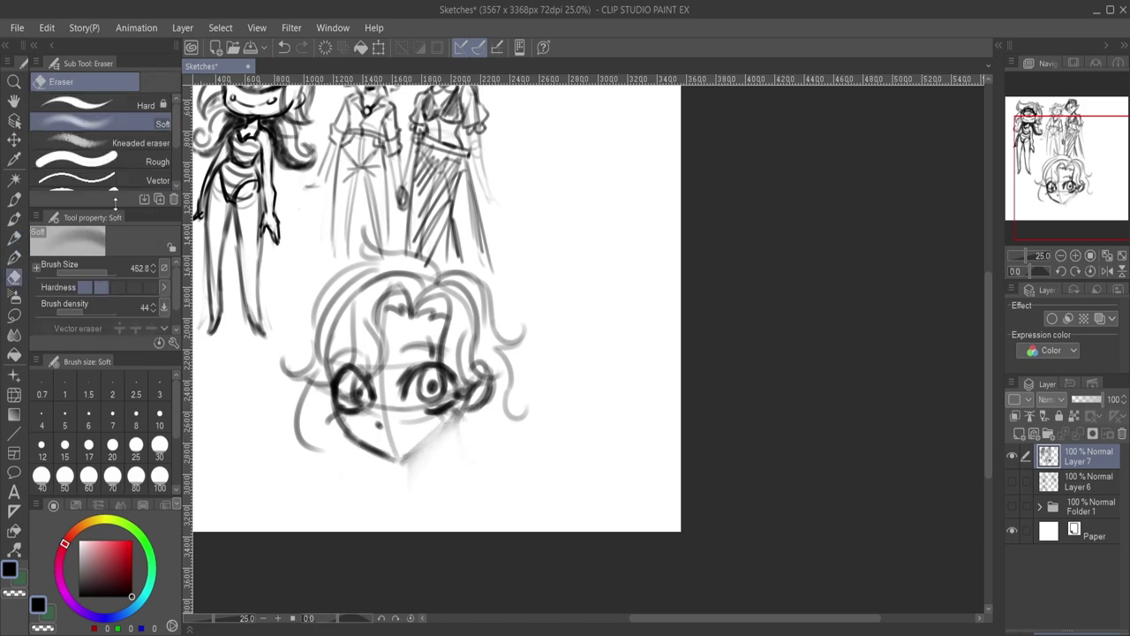
pyautogui.click(14, 257)
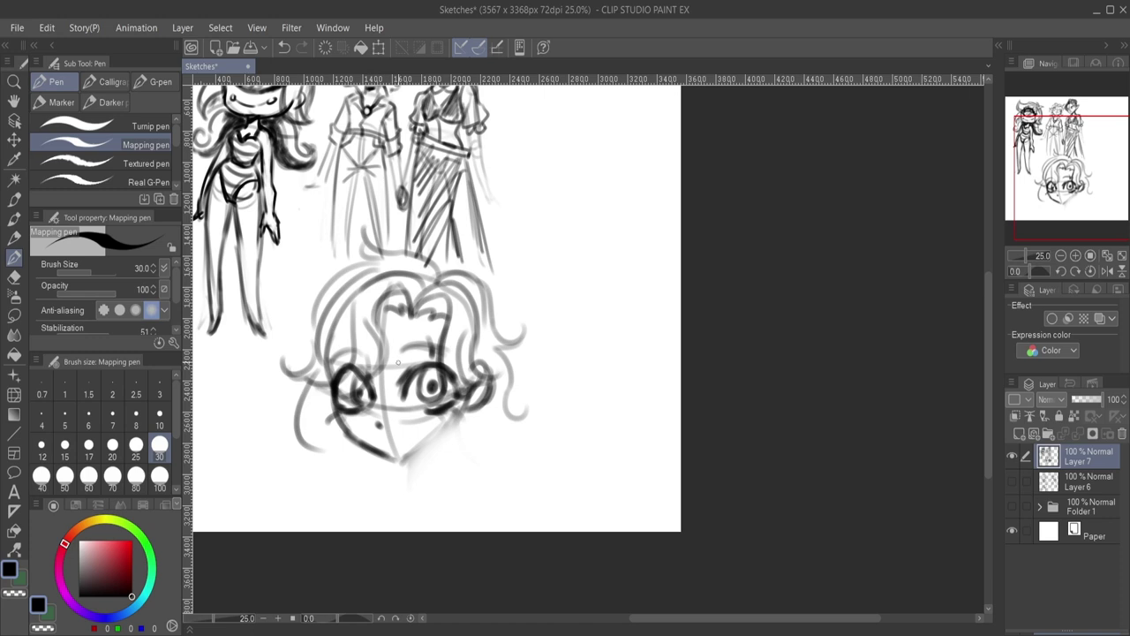
# Redraw the right jawline from cheek to chin with the Colored pencil.
pyautogui.hotkey('ctrl', 'z')
pyautogui.click(14, 258)
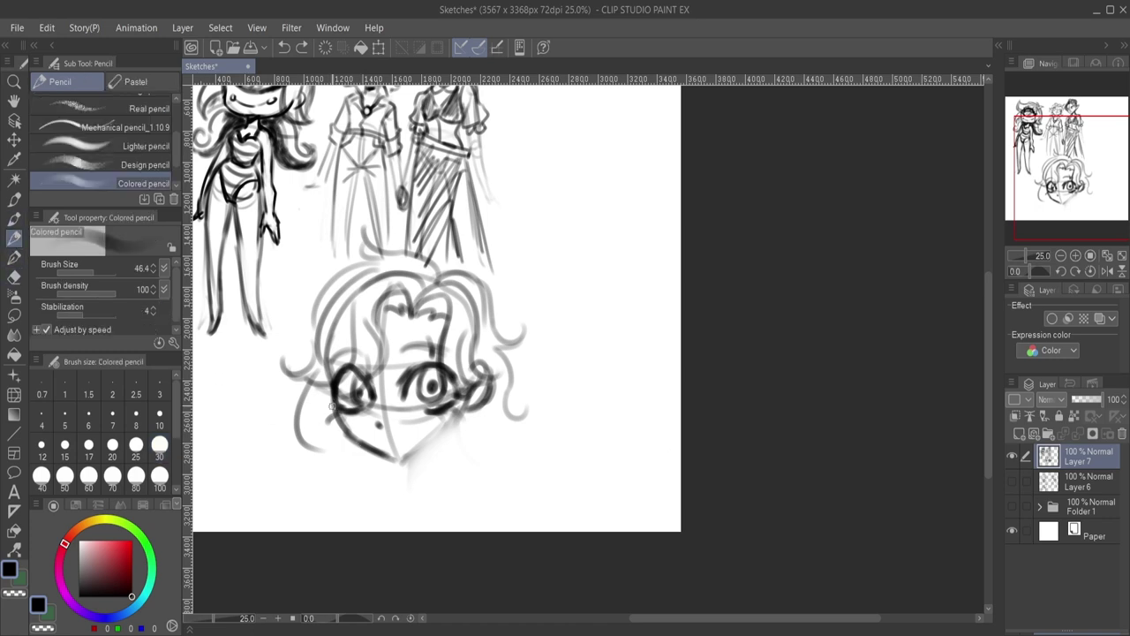
pyautogui.moveTo(333, 412)
pyautogui.mouseDown()
pyautogui.moveTo(331, 350)
pyautogui.moveTo(352, 438)
pyautogui.moveTo(367, 451)
pyautogui.moveTo(397, 460)
pyautogui.moveTo(446, 433)
pyautogui.moveTo(468, 401)
pyautogui.moveTo(456, 426)
pyautogui.mouseUp()
pyautogui.hotkey('ctrl', 'z')
pyautogui.hotkey('ctrl', 'z')
pyautogui.moveTo(427, 437)
pyautogui.mouseDown()
pyautogui.moveTo(471, 393)
pyautogui.moveTo(444, 436)
pyautogui.moveTo(420, 449)
pyautogui.mouseUp()
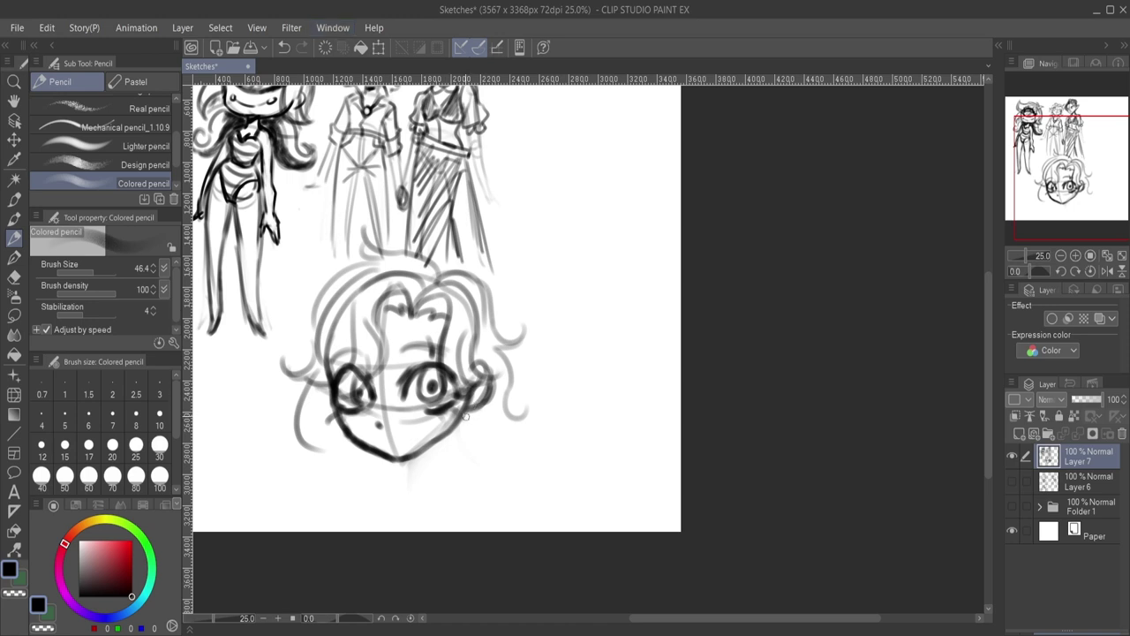
pyautogui.moveTo(461, 406)
pyautogui.mouseDown()
pyautogui.moveTo(434, 441)
pyautogui.moveTo(472, 442)
pyautogui.moveTo(424, 462)
pyautogui.moveTo(421, 483)
pyautogui.moveTo(452, 427)
pyautogui.mouseUp()
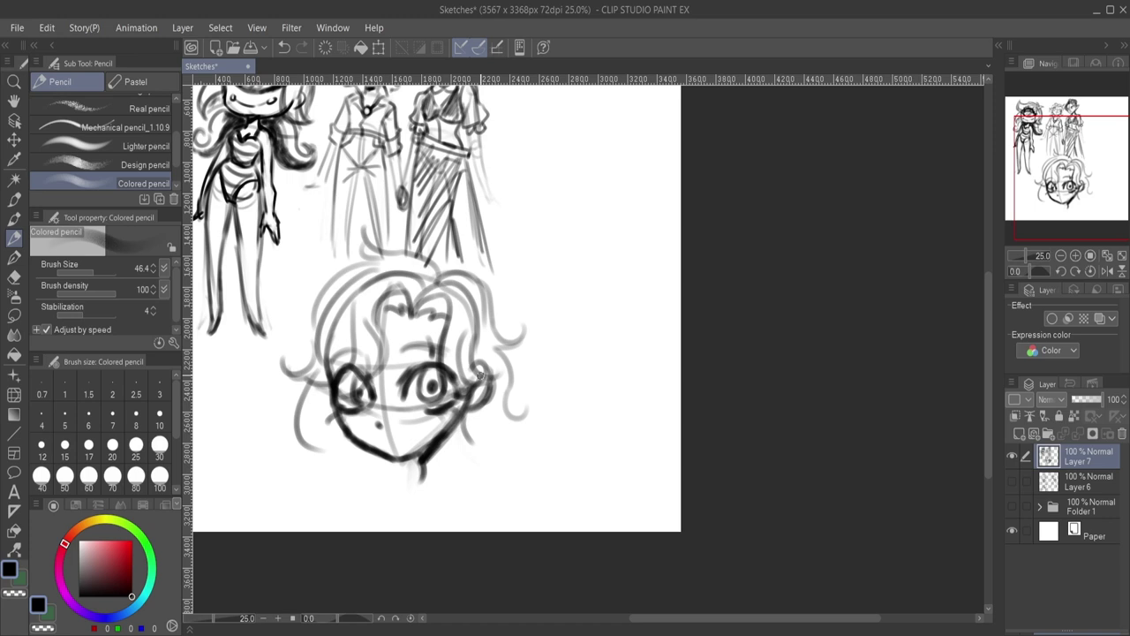
# Draw both neck lines and a right shoulder curve beneath the head.
pyautogui.moveTo(463, 411); pyautogui.dragTo(522, 478)
pyautogui.moveTo(404, 460)
pyautogui.mouseDown()
pyautogui.moveTo(376, 485)
pyautogui.moveTo(367, 521)
pyautogui.mouseUp()
pyautogui.moveTo(482, 447); pyautogui.dragTo(557, 534)
pyautogui.moveTo(539, 492); pyautogui.dragTo(510, 530)
pyautogui.moveTo(387, 480); pyautogui.dragTo(371, 533)
pyautogui.moveTo(534, 489); pyautogui.dragTo(510, 534)
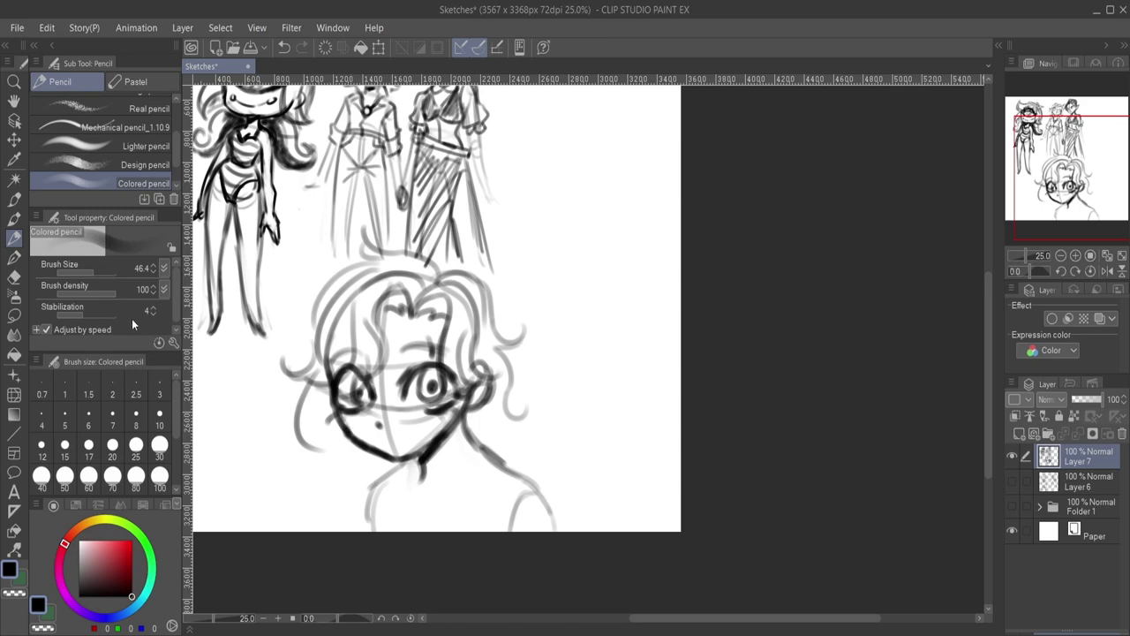
# Lighten the neck and shoulder lines, then darken the right jaw to the chin point.
pyautogui.press('e')
pyautogui.moveTo(386, 533)
pyautogui.mouseDown()
pyautogui.moveTo(471, 477)
pyautogui.moveTo(502, 442)
pyautogui.moveTo(450, 485)
pyautogui.moveTo(498, 462)
pyautogui.moveTo(576, 493)
pyautogui.mouseUp()
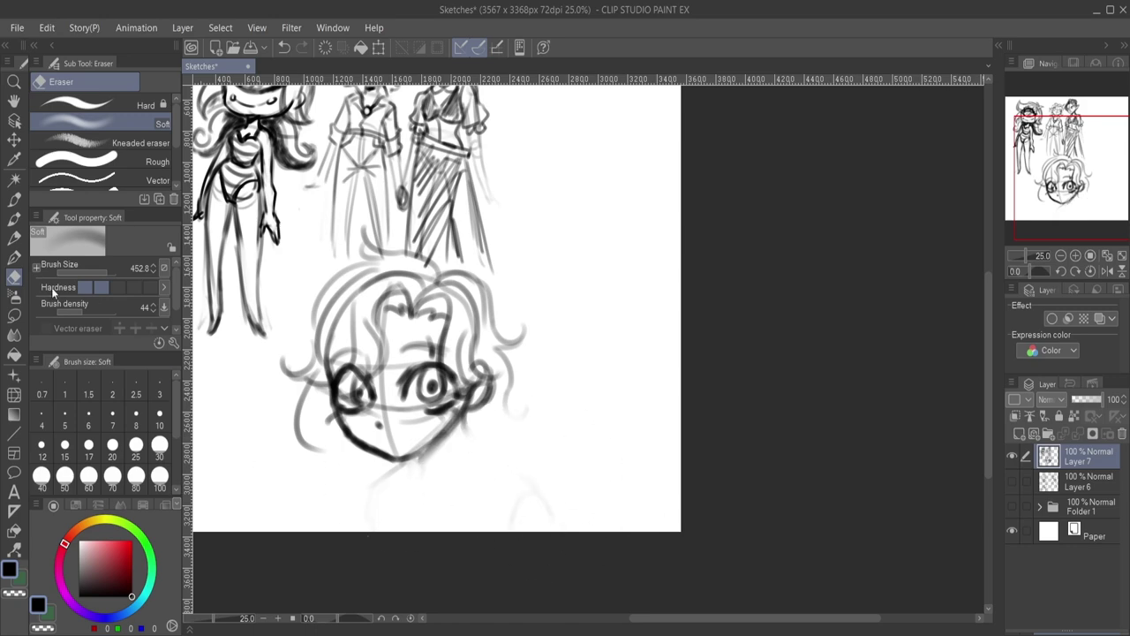
pyautogui.click(15, 237)
pyautogui.moveTo(465, 407)
pyautogui.mouseDown()
pyautogui.moveTo(432, 446)
pyautogui.moveTo(402, 459)
pyautogui.moveTo(465, 421)
pyautogui.moveTo(403, 461)
pyautogui.moveTo(431, 469)
pyautogui.moveTo(408, 470)
pyautogui.mouseUp()
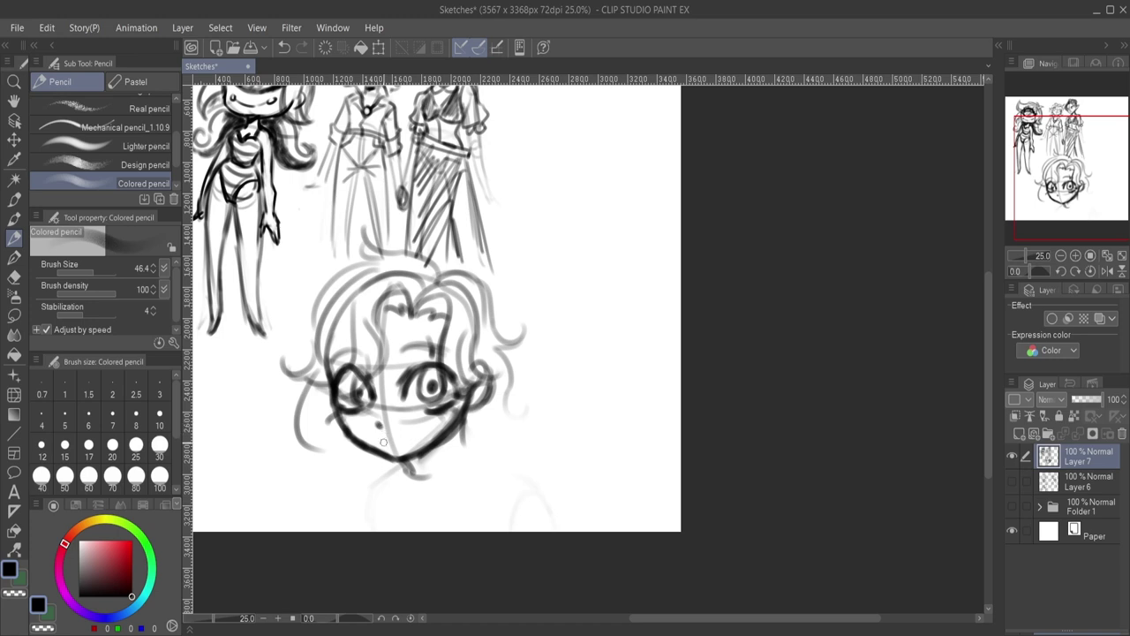
pyautogui.press('e')
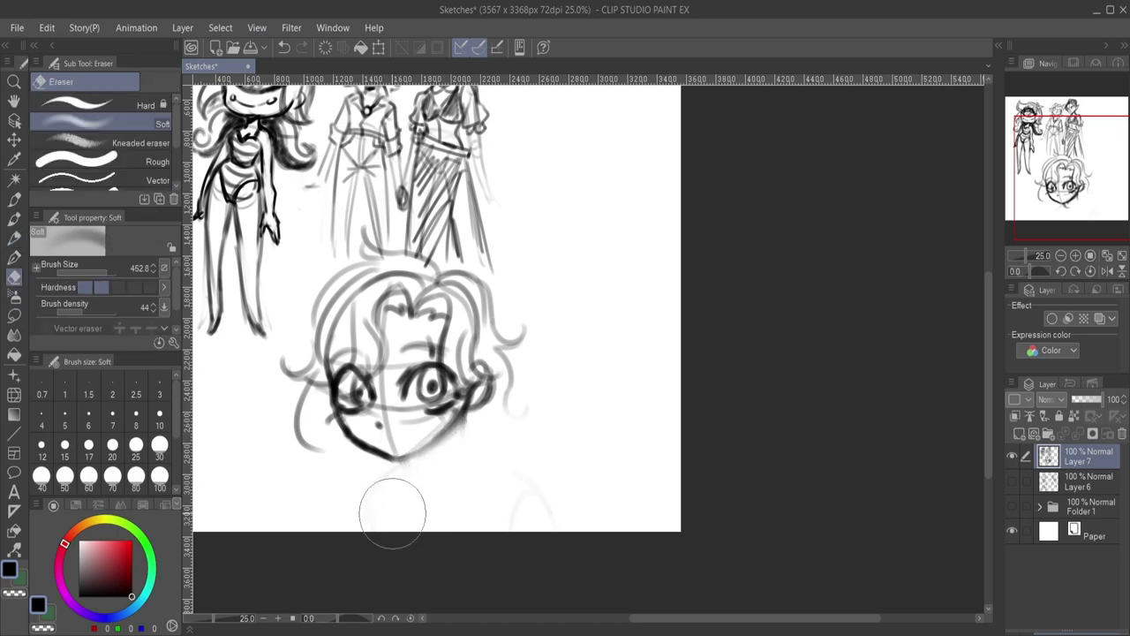
pyautogui.click(16, 245)
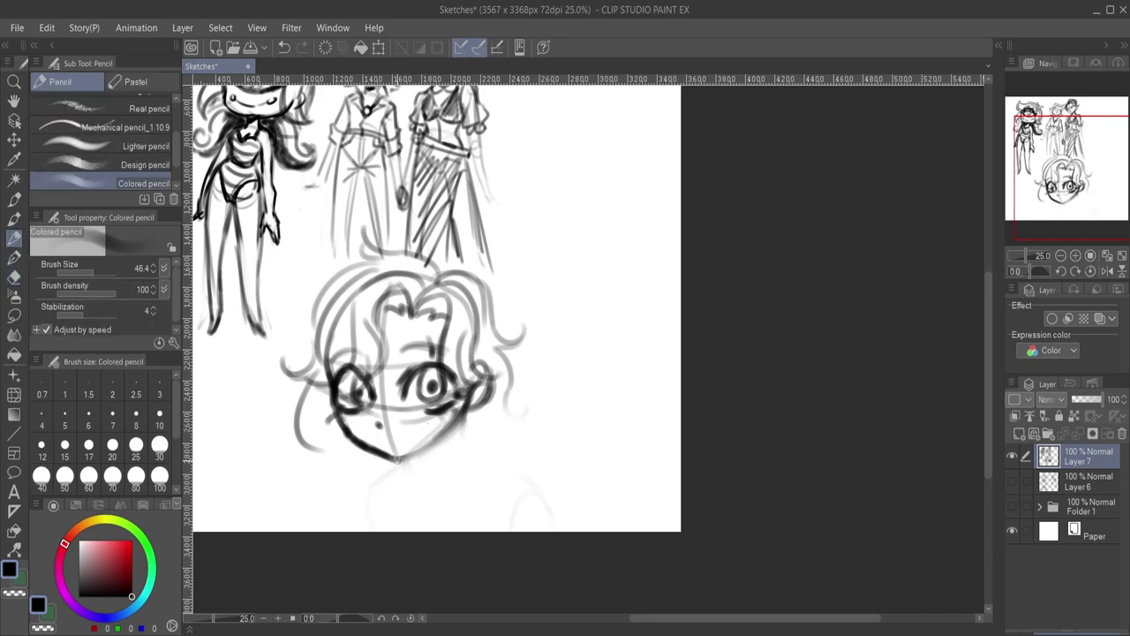
pyautogui.moveTo(459, 420)
pyautogui.mouseDown()
pyautogui.moveTo(456, 451)
pyautogui.moveTo(460, 440)
pyautogui.moveTo(469, 451)
pyautogui.mouseUp()
pyautogui.moveTo(411, 471); pyautogui.dragTo(454, 433)
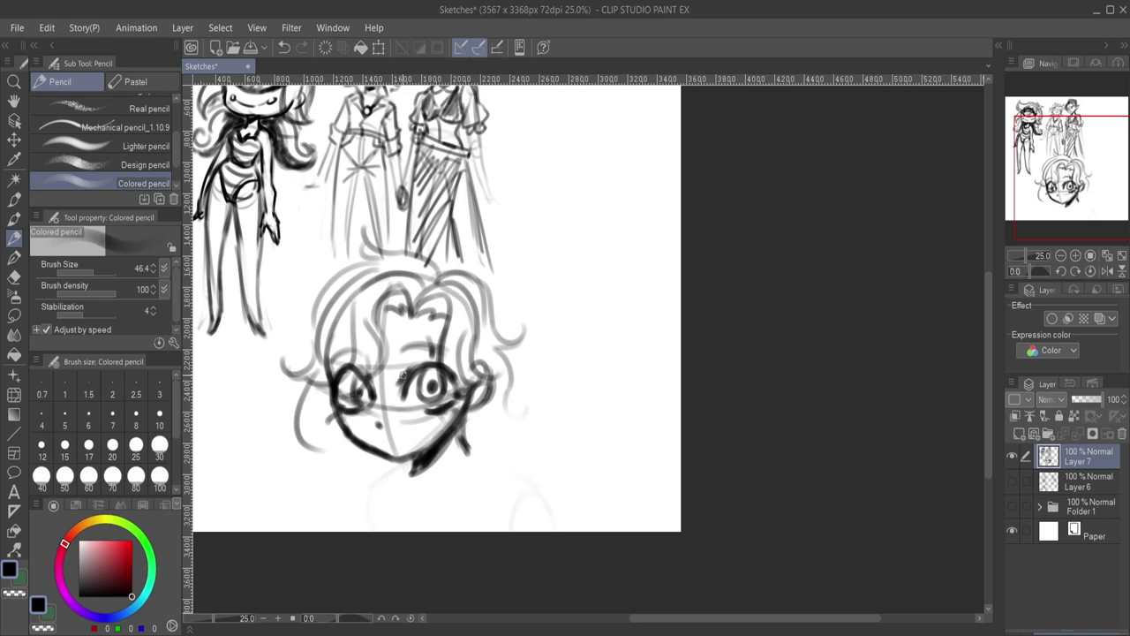
# Redraw and darken the left and right neck lines and the right shoulder.
pyautogui.moveTo(460, 432); pyautogui.dragTo(521, 488)
pyautogui.moveTo(404, 459)
pyautogui.mouseDown()
pyautogui.moveTo(363, 490)
pyautogui.moveTo(345, 534)
pyautogui.mouseUp()
pyautogui.moveTo(490, 471); pyautogui.dragTo(533, 525)
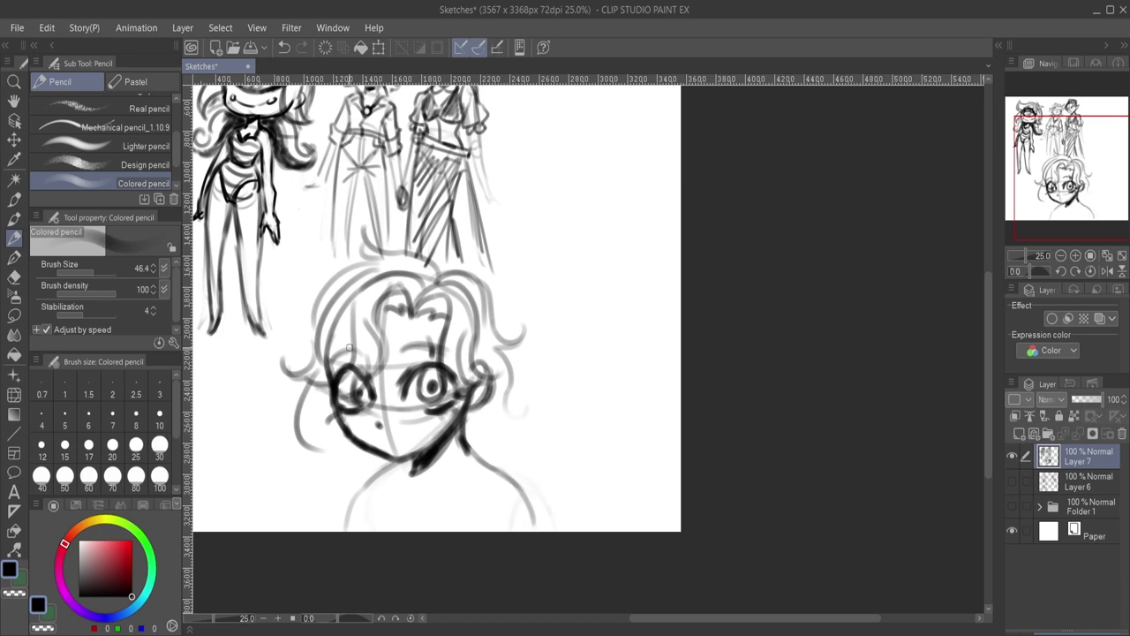
pyautogui.moveTo(403, 463)
pyautogui.mouseDown()
pyautogui.moveTo(370, 479)
pyautogui.moveTo(362, 534)
pyautogui.mouseUp()
pyautogui.moveTo(458, 433); pyautogui.dragTo(535, 528)
pyautogui.moveTo(371, 480); pyautogui.dragTo(352, 532)
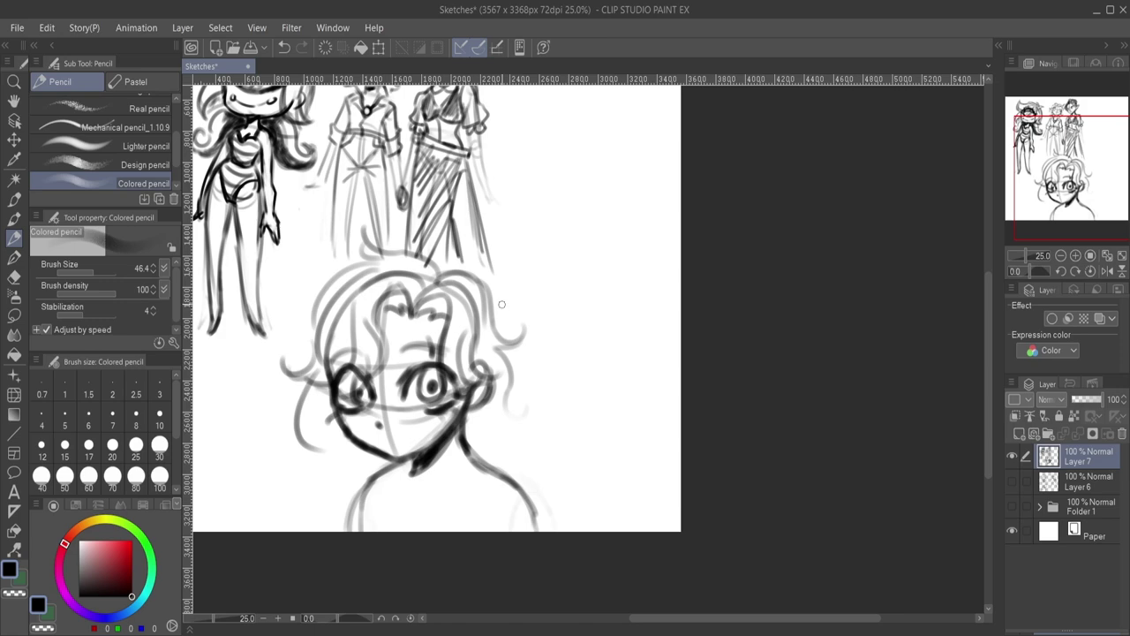
# Add wavy hair strands on both sides of the head beside the jaw and eyes.
pyautogui.moveTo(497, 351)
pyautogui.mouseDown()
pyautogui.moveTo(506, 404)
pyautogui.moveTo(538, 422)
pyautogui.moveTo(506, 438)
pyautogui.mouseUp()
pyautogui.moveTo(322, 459)
pyautogui.mouseDown()
pyautogui.moveTo(321, 408)
pyautogui.moveTo(350, 454)
pyautogui.moveTo(344, 487)
pyautogui.moveTo(369, 462)
pyautogui.moveTo(411, 465)
pyautogui.mouseUp()
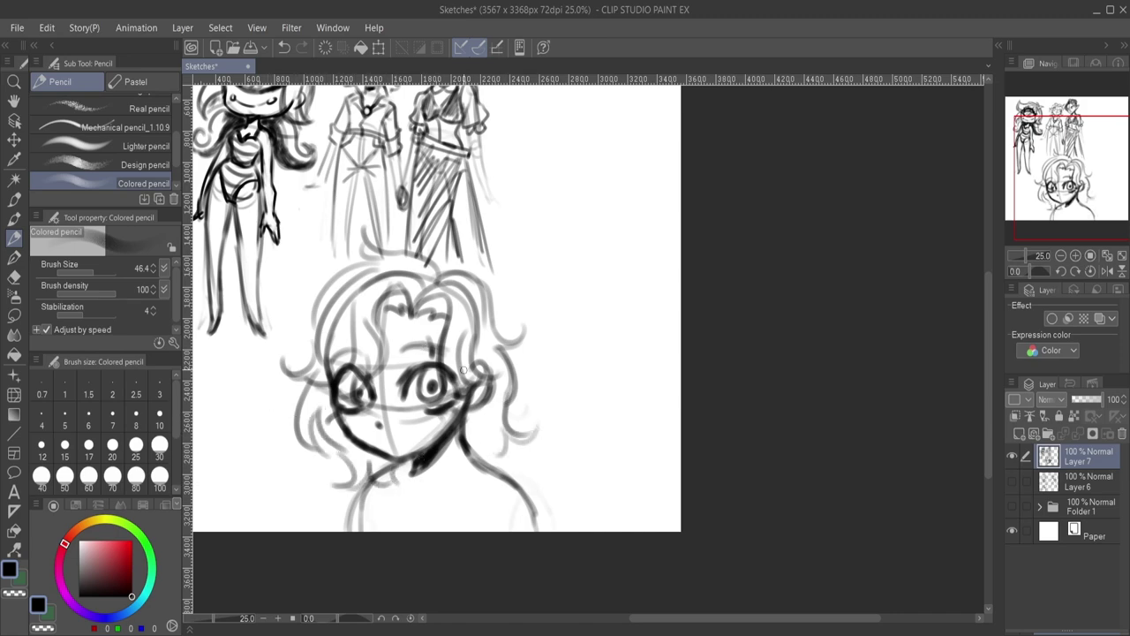
pyautogui.moveTo(463, 417)
pyautogui.mouseDown()
pyautogui.moveTo(487, 468)
pyautogui.moveTo(513, 461)
pyautogui.mouseUp()
pyautogui.moveTo(466, 408)
pyautogui.mouseDown()
pyautogui.moveTo(492, 406)
pyautogui.moveTo(502, 456)
pyautogui.moveTo(490, 408)
pyautogui.moveTo(495, 422)
pyautogui.moveTo(506, 381)
pyautogui.moveTo(498, 403)
pyautogui.moveTo(502, 384)
pyautogui.moveTo(476, 337)
pyautogui.moveTo(521, 341)
pyautogui.moveTo(482, 315)
pyautogui.moveTo(473, 288)
pyautogui.moveTo(487, 339)
pyautogui.moveTo(468, 316)
pyautogui.moveTo(456, 384)
pyautogui.moveTo(478, 365)
pyautogui.moveTo(475, 381)
pyautogui.moveTo(503, 370)
pyautogui.moveTo(472, 391)
pyautogui.moveTo(455, 332)
pyautogui.mouseUp()
pyautogui.moveTo(352, 320)
pyautogui.mouseDown()
pyautogui.moveTo(358, 376)
pyautogui.moveTo(355, 354)
pyautogui.moveTo(357, 375)
pyautogui.moveTo(376, 364)
pyautogui.moveTo(380, 326)
pyautogui.moveTo(359, 336)
pyautogui.moveTo(369, 300)
pyautogui.moveTo(407, 302)
pyautogui.moveTo(434, 280)
pyautogui.moveTo(401, 291)
pyautogui.moveTo(408, 266)
pyautogui.moveTo(349, 299)
pyautogui.moveTo(359, 272)
pyautogui.moveTo(318, 312)
pyautogui.moveTo(340, 294)
pyautogui.moveTo(365, 347)
pyautogui.mouseUp()
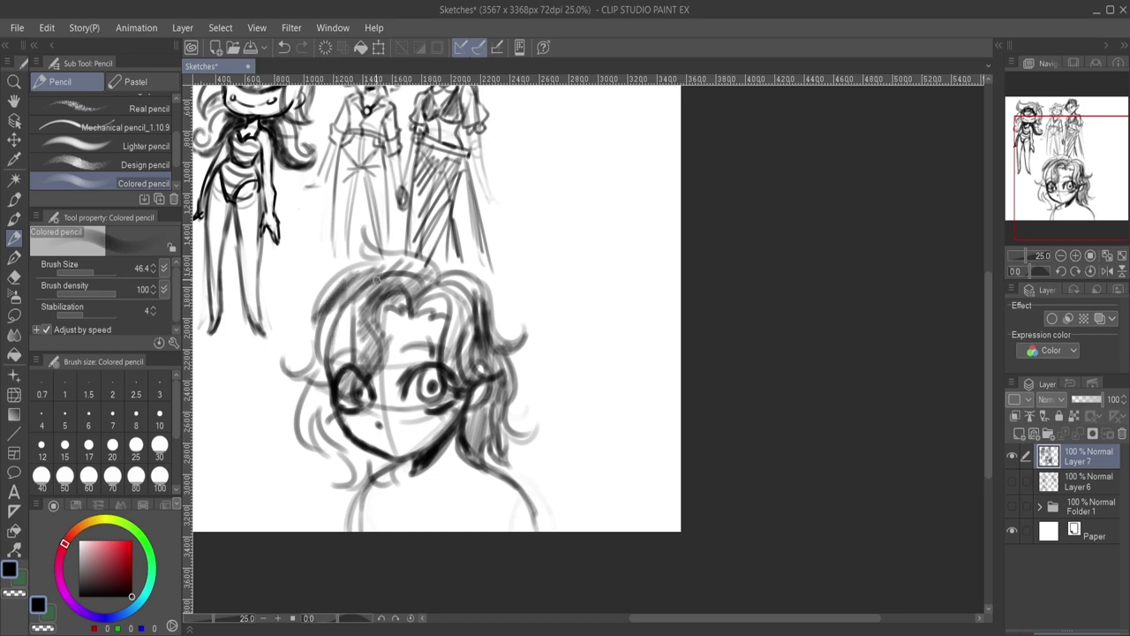
# Darken the fringe and top hair, and draw a curl rising from the crown.
pyautogui.moveTo(375, 280)
pyautogui.mouseDown()
pyautogui.moveTo(353, 309)
pyautogui.moveTo(362, 347)
pyautogui.moveTo(345, 384)
pyautogui.moveTo(318, 399)
pyautogui.mouseUp()
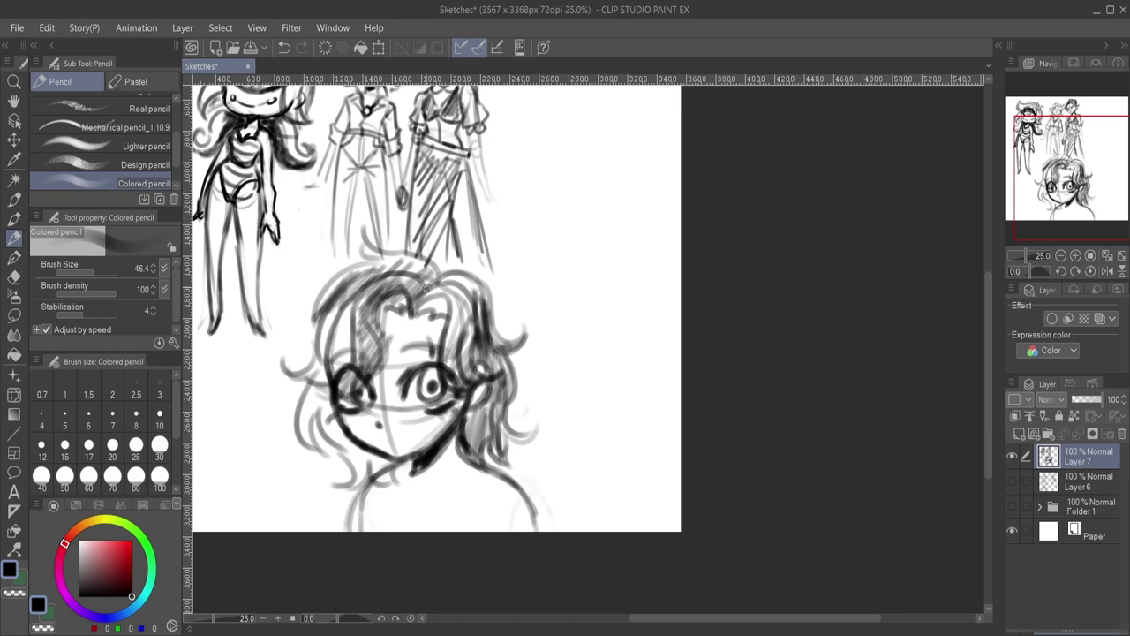
pyautogui.moveTo(426, 287); pyautogui.dragTo(446, 307)
pyautogui.moveTo(354, 298)
pyautogui.mouseDown()
pyautogui.moveTo(338, 394)
pyautogui.moveTo(343, 309)
pyautogui.moveTo(322, 369)
pyautogui.moveTo(327, 301)
pyautogui.moveTo(307, 437)
pyautogui.moveTo(320, 406)
pyautogui.moveTo(325, 424)
pyautogui.moveTo(333, 405)
pyautogui.moveTo(334, 448)
pyautogui.moveTo(341, 441)
pyautogui.moveTo(350, 465)
pyautogui.moveTo(357, 454)
pyautogui.moveTo(356, 476)
pyautogui.moveTo(367, 452)
pyautogui.moveTo(375, 475)
pyautogui.moveTo(384, 463)
pyautogui.moveTo(388, 474)
pyautogui.moveTo(363, 454)
pyautogui.moveTo(375, 477)
pyautogui.moveTo(392, 475)
pyautogui.moveTo(377, 481)
pyautogui.moveTo(395, 487)
pyautogui.moveTo(415, 468)
pyautogui.mouseUp()
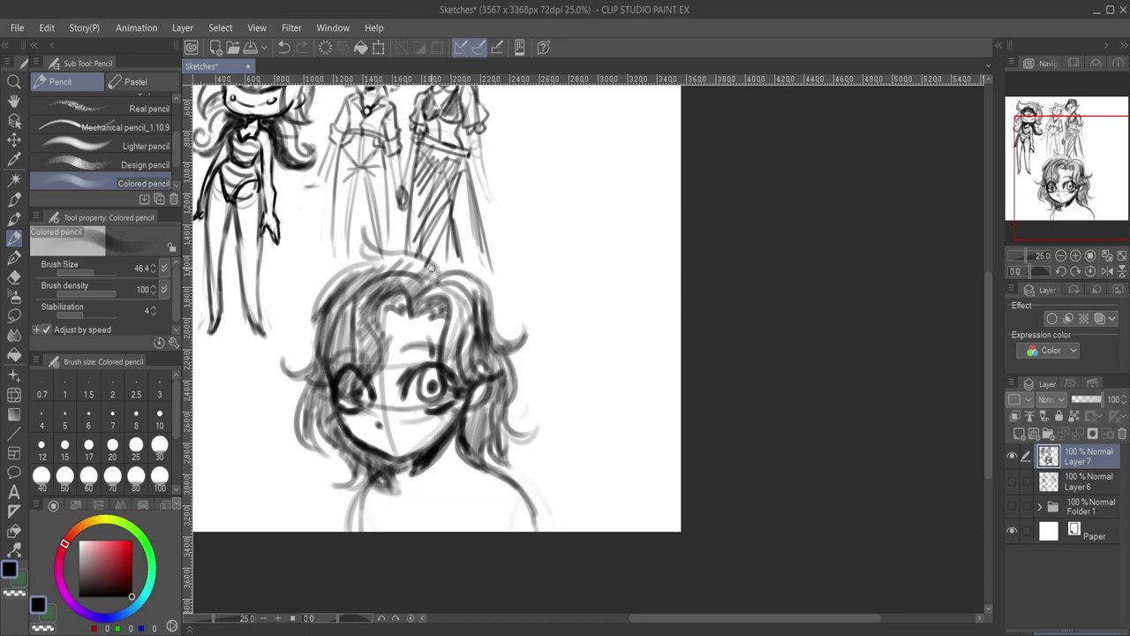
pyautogui.moveTo(429, 265)
pyautogui.mouseDown()
pyautogui.moveTo(370, 253)
pyautogui.moveTo(429, 275)
pyautogui.moveTo(414, 290)
pyautogui.moveTo(409, 268)
pyautogui.moveTo(375, 285)
pyautogui.moveTo(380, 264)
pyautogui.moveTo(348, 273)
pyautogui.moveTo(321, 321)
pyautogui.moveTo(360, 280)
pyautogui.moveTo(333, 332)
pyautogui.moveTo(322, 305)
pyautogui.moveTo(475, 282)
pyautogui.moveTo(455, 279)
pyautogui.moveTo(493, 335)
pyautogui.moveTo(487, 317)
pyautogui.moveTo(523, 328)
pyautogui.mouseUp()
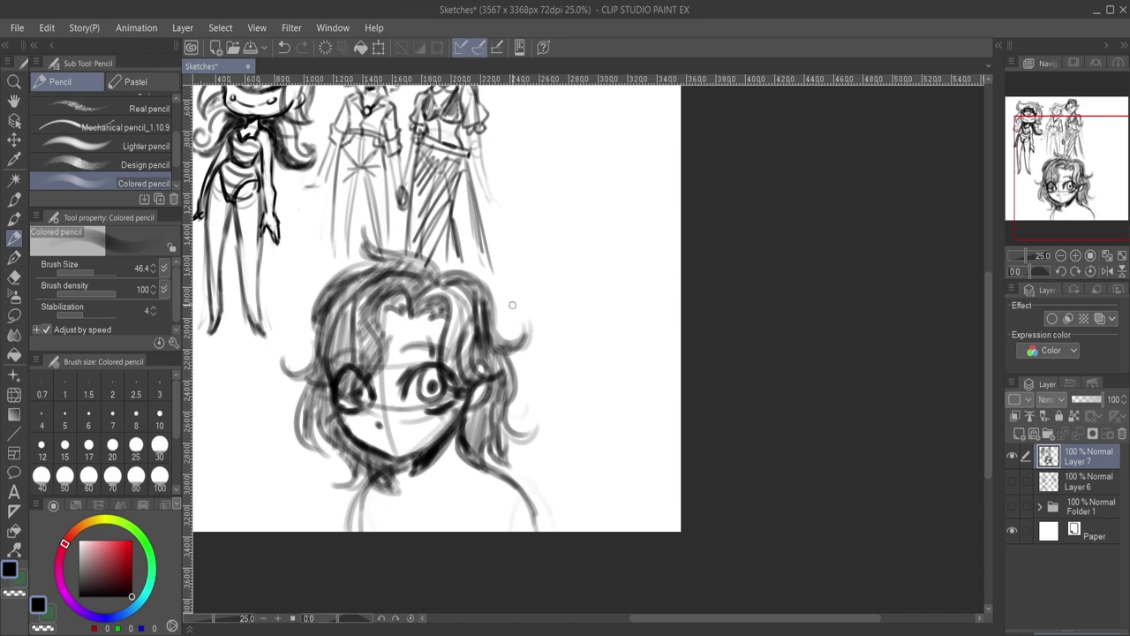
pyautogui.moveTo(437, 274)
pyautogui.mouseDown()
pyautogui.moveTo(428, 297)
pyautogui.moveTo(463, 284)
pyautogui.mouseUp()
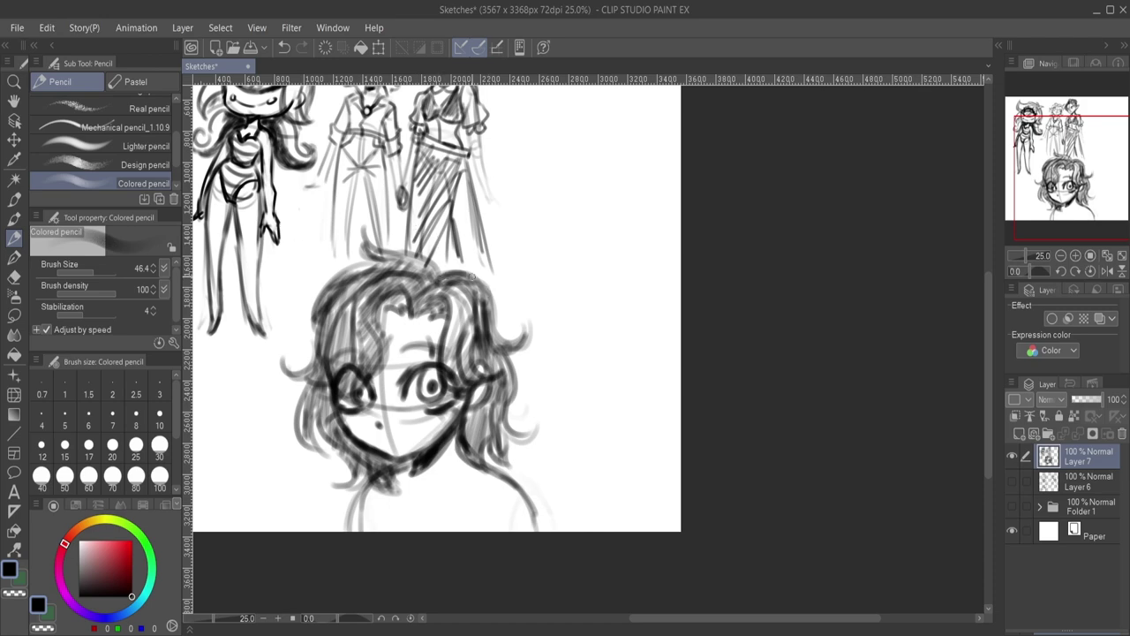
pyautogui.moveTo(404, 248)
pyautogui.mouseDown()
pyautogui.moveTo(369, 246)
pyautogui.moveTo(365, 230)
pyautogui.moveTo(384, 257)
pyautogui.moveTo(333, 274)
pyautogui.mouseUp()
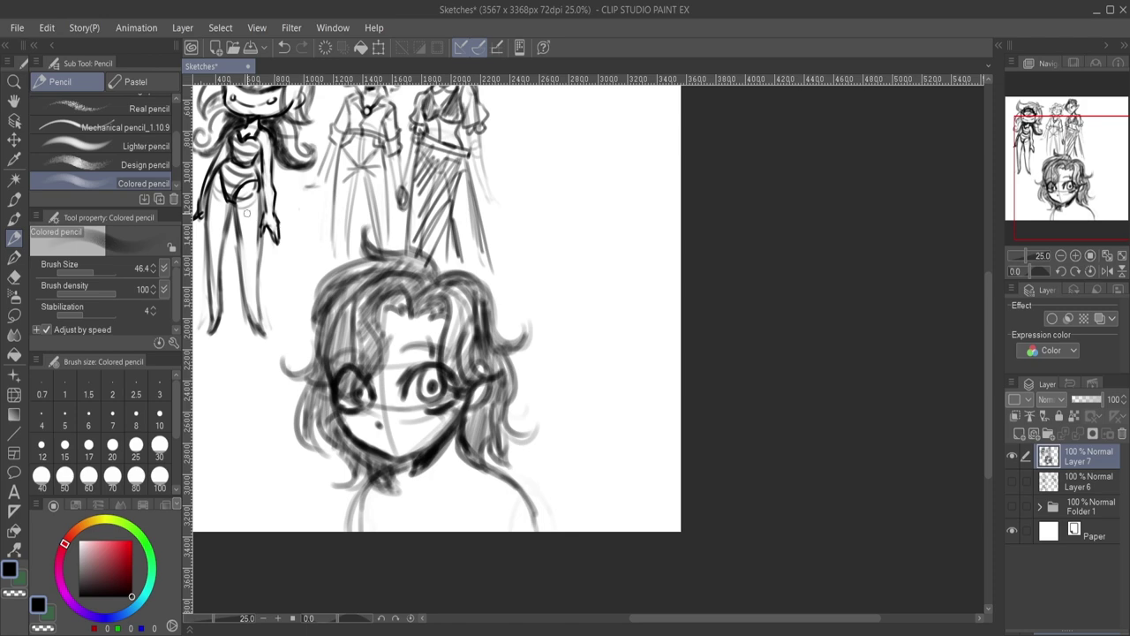
# Lasso the large head, scale it down, shift it up-left, and save the Sketches file.
pyautogui.click(15, 315)
pyautogui.moveTo(472, 251)
pyautogui.mouseDown()
pyautogui.moveTo(381, 228)
pyautogui.moveTo(329, 296)
pyautogui.moveTo(286, 512)
pyautogui.moveTo(588, 399)
pyautogui.moveTo(558, 287)
pyautogui.mouseUp()
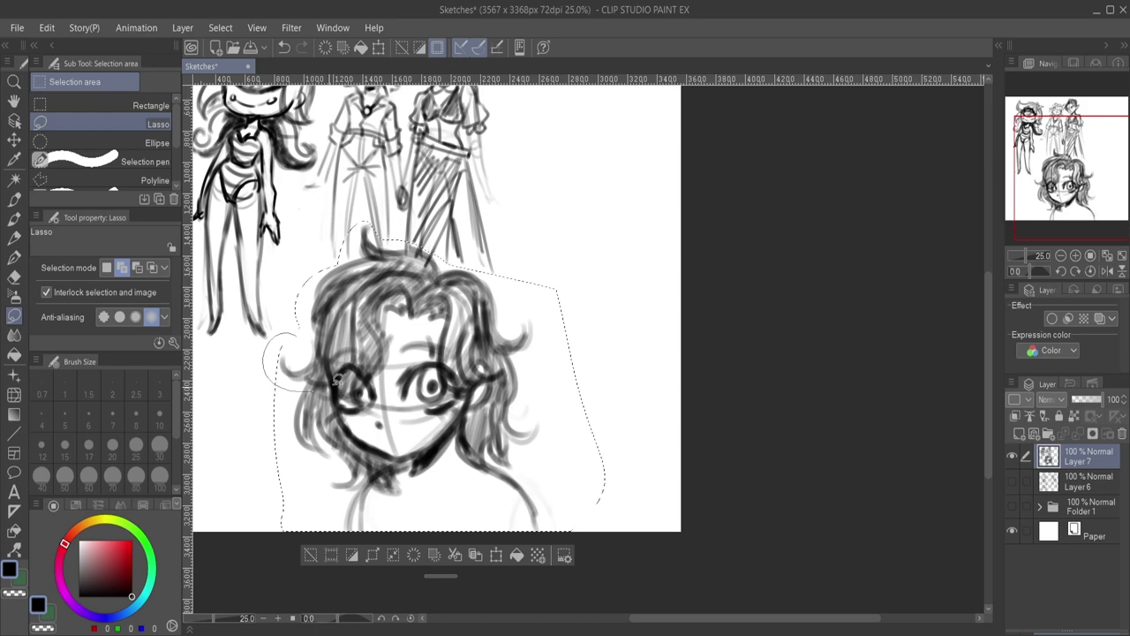
pyautogui.click(494, 556)
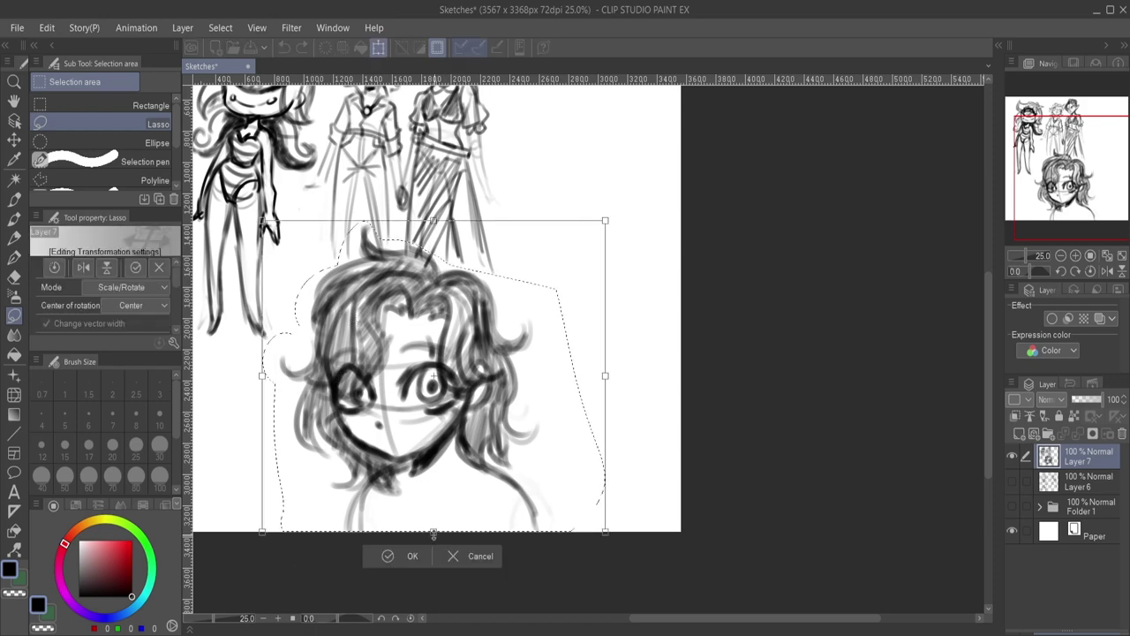
pyautogui.moveTo(450, 530); pyautogui.dragTo(445, 467)
pyautogui.moveTo(424, 403); pyautogui.dragTo(380, 428)
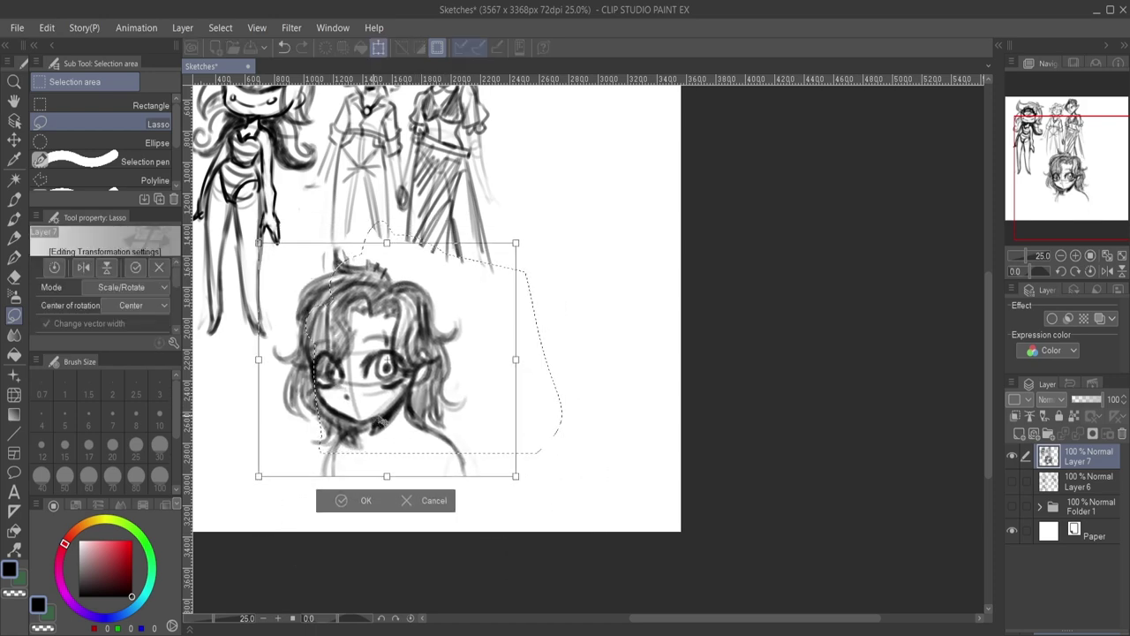
pyautogui.moveTo(388, 472); pyautogui.dragTo(387, 462)
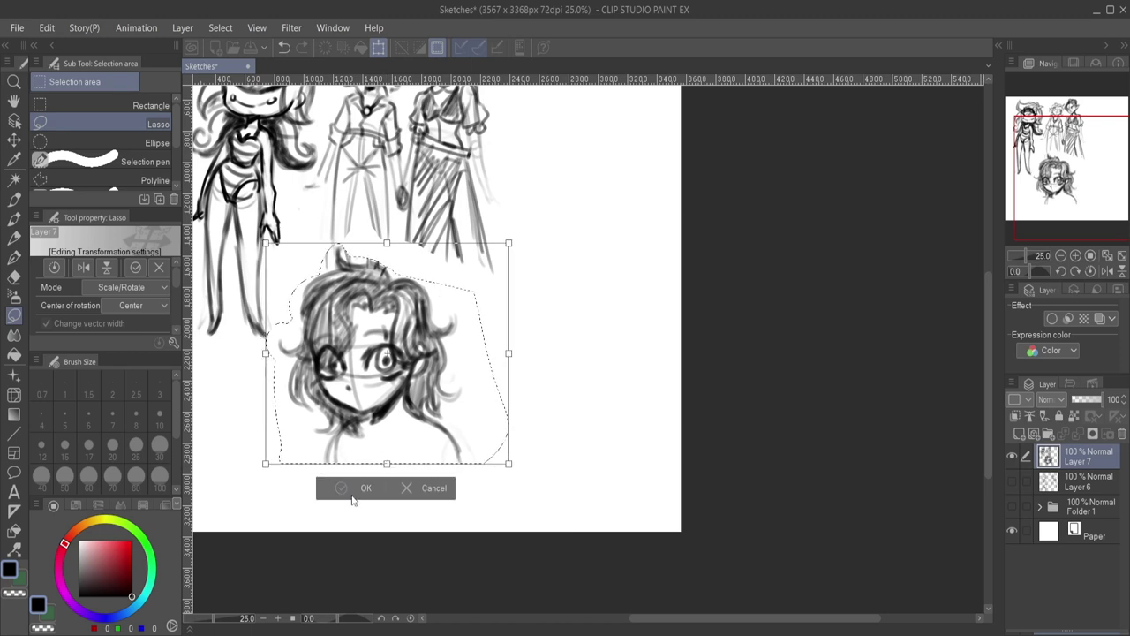
pyautogui.press('Return')
pyautogui.hotkey('ctrl', 'd')
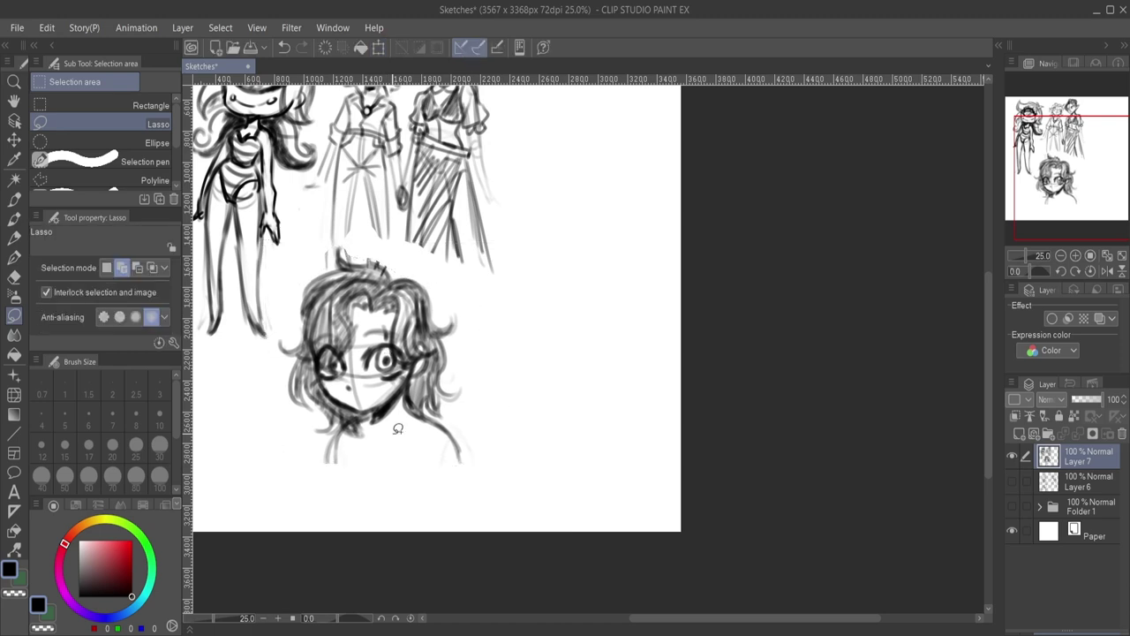
pyautogui.hotkey('ctrl', 's')
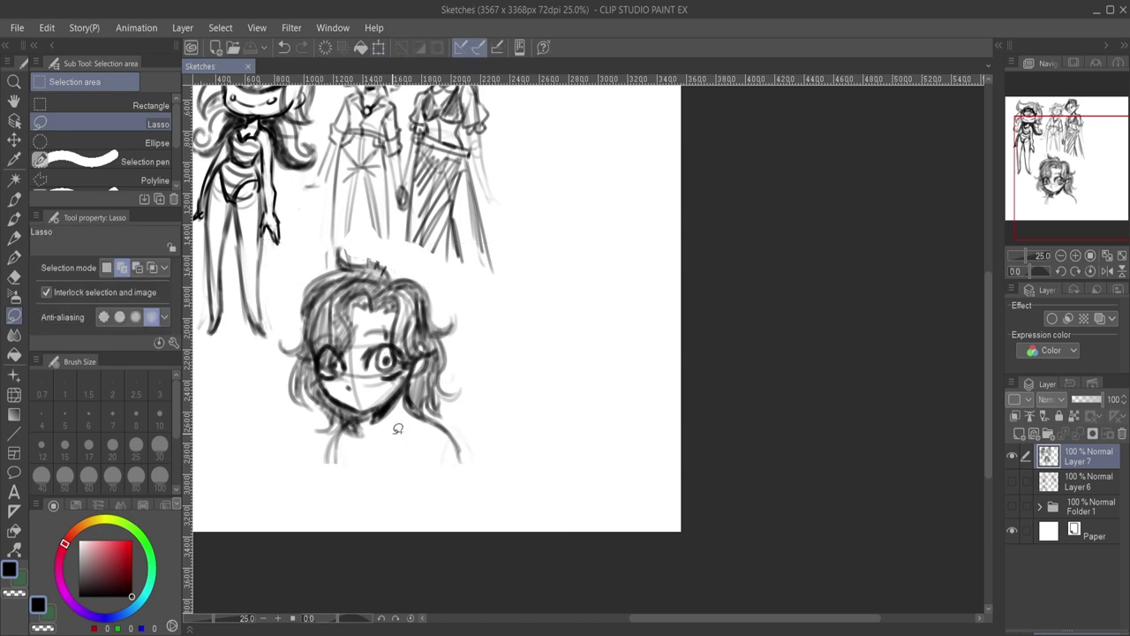
# Erase a small stray mark near the face, then draw an open mouth with the Colored pencil.
pyautogui.press('e')
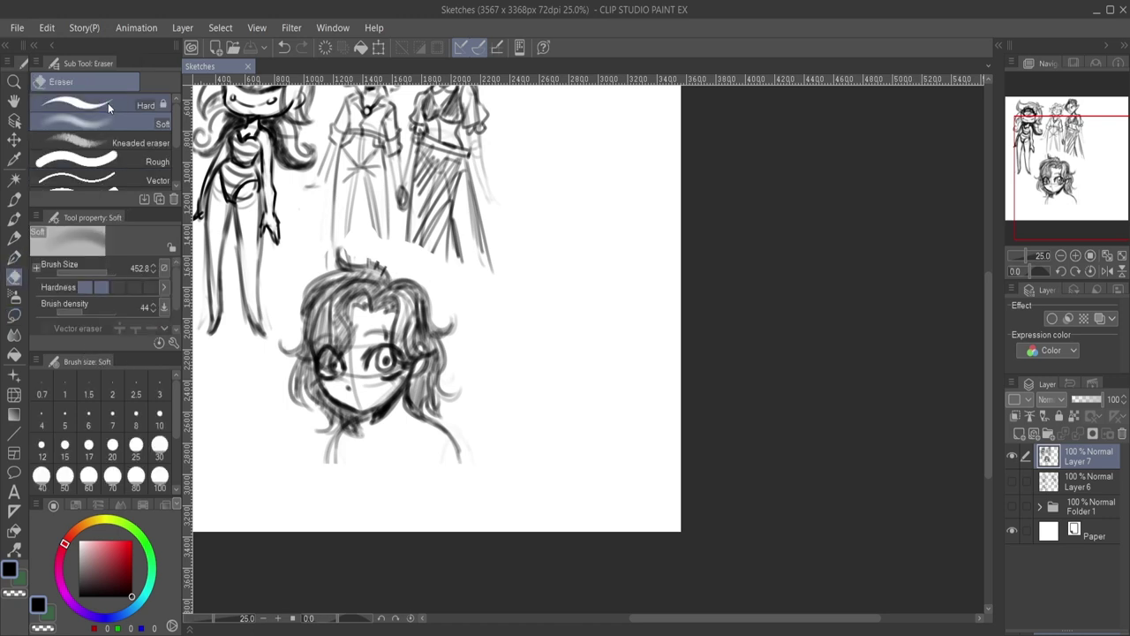
pyautogui.click(108, 102)
pyautogui.moveTo(347, 389); pyautogui.dragTo(353, 394)
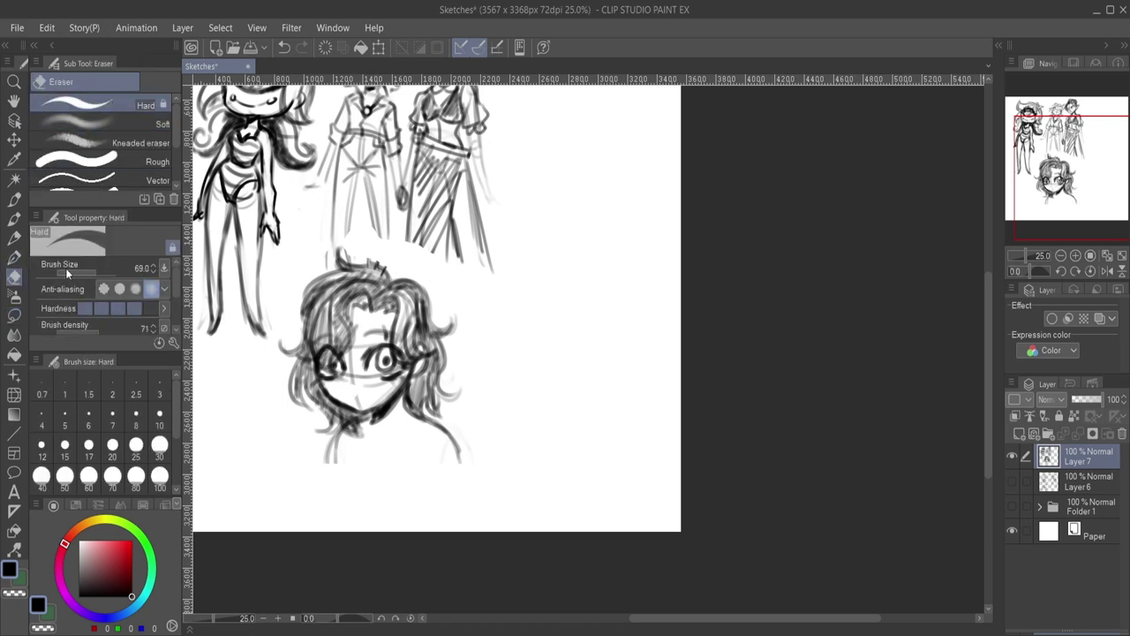
pyautogui.click(13, 218)
pyautogui.click(13, 238)
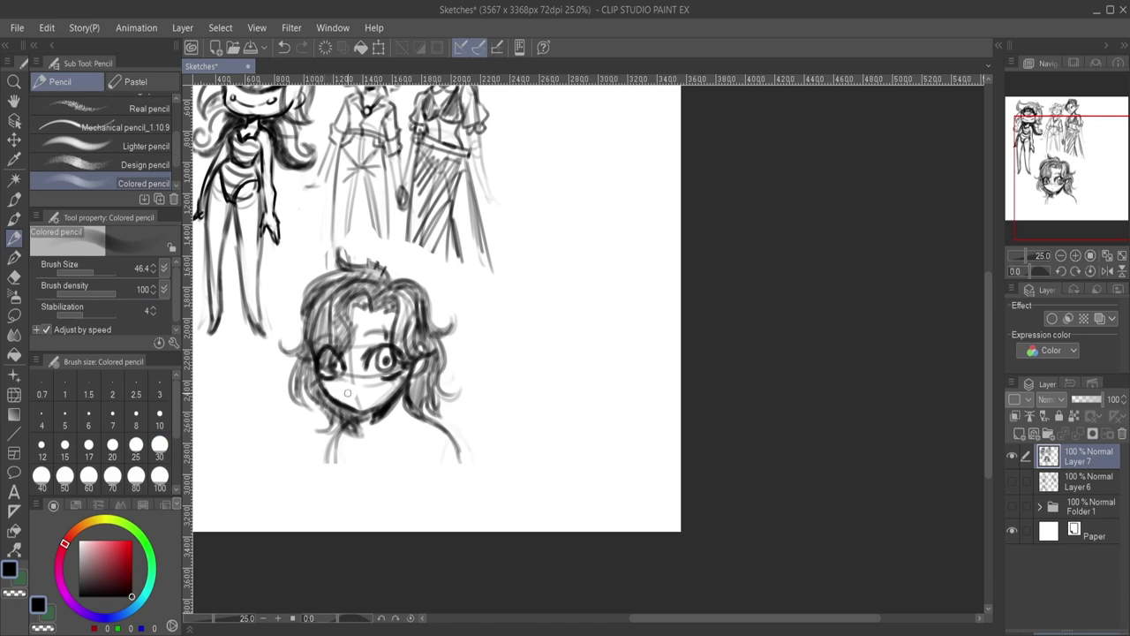
pyautogui.moveTo(348, 393)
pyautogui.mouseDown()
pyautogui.moveTo(373, 389)
pyautogui.moveTo(358, 405)
pyautogui.moveTo(369, 406)
pyautogui.moveTo(351, 393)
pyautogui.moveTo(364, 393)
pyautogui.moveTo(346, 394)
pyautogui.moveTo(372, 402)
pyautogui.moveTo(405, 381)
pyautogui.moveTo(334, 382)
pyautogui.mouseUp()
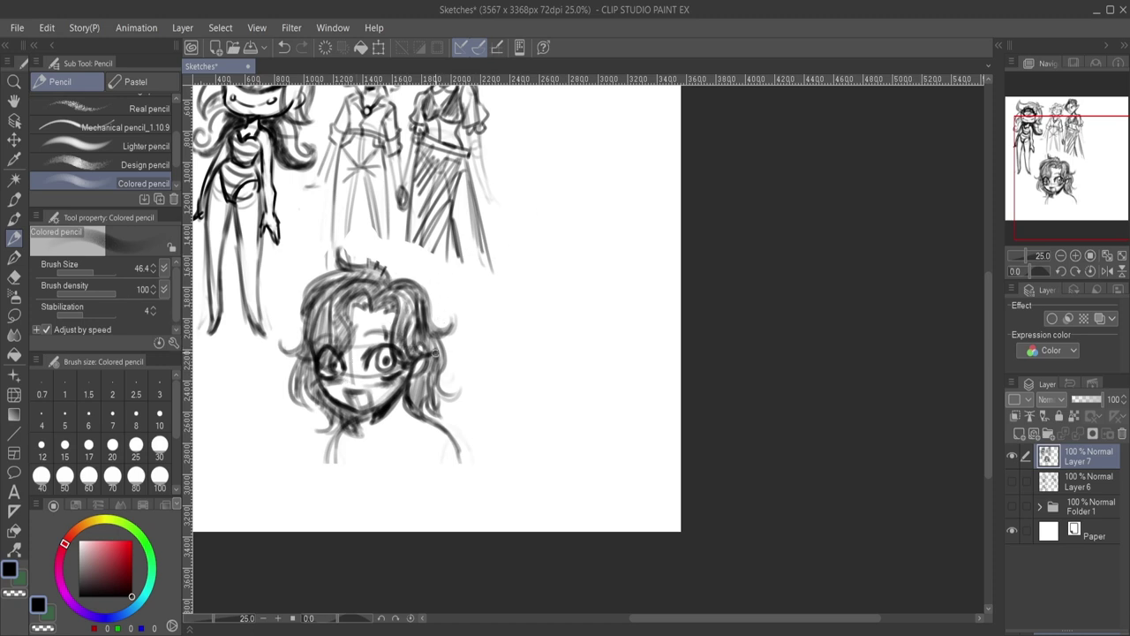
# Draw and darken the neck and collar lines below the chin, and add small marks to the top hair.
pyautogui.moveTo(367, 410); pyautogui.dragTo(371, 448)
pyautogui.moveTo(407, 410)
pyautogui.mouseDown()
pyautogui.moveTo(380, 454)
pyautogui.moveTo(415, 442)
pyautogui.mouseUp()
pyautogui.moveTo(404, 399)
pyautogui.mouseDown()
pyautogui.moveTo(420, 443)
pyautogui.moveTo(398, 424)
pyautogui.moveTo(371, 474)
pyautogui.moveTo(414, 454)
pyautogui.moveTo(400, 439)
pyautogui.moveTo(369, 479)
pyautogui.mouseUp()
pyautogui.moveTo(369, 414)
pyautogui.mouseDown()
pyautogui.moveTo(377, 465)
pyautogui.moveTo(371, 442)
pyautogui.moveTo(351, 452)
pyautogui.moveTo(362, 415)
pyautogui.moveTo(366, 447)
pyautogui.moveTo(356, 453)
pyautogui.moveTo(372, 479)
pyautogui.moveTo(370, 451)
pyautogui.mouseUp()
pyautogui.moveTo(373, 410)
pyautogui.mouseDown()
pyautogui.moveTo(370, 446)
pyautogui.moveTo(349, 454)
pyautogui.mouseUp()
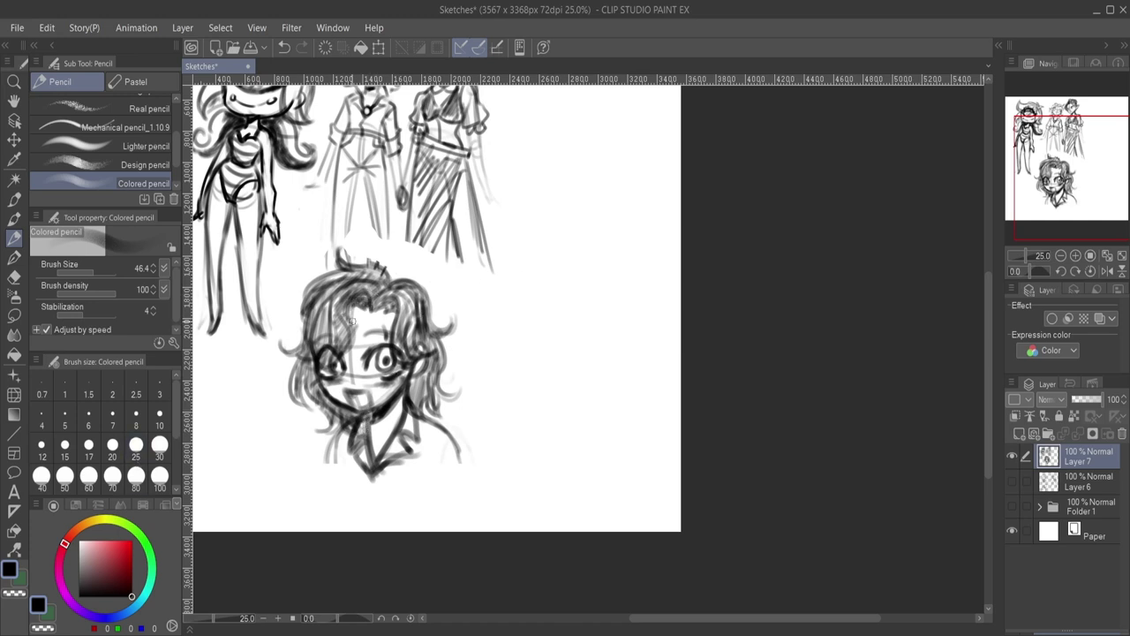
pyautogui.moveTo(377, 263); pyautogui.dragTo(362, 274)
# Sketch shoulder lines under the first head and a new head circle with cross guidelines to its right.
pyautogui.moveTo(454, 438)
pyautogui.mouseDown()
pyautogui.moveTo(452, 458)
pyautogui.moveTo(427, 476)
pyautogui.mouseUp()
pyautogui.moveTo(336, 438); pyautogui.dragTo(332, 510)
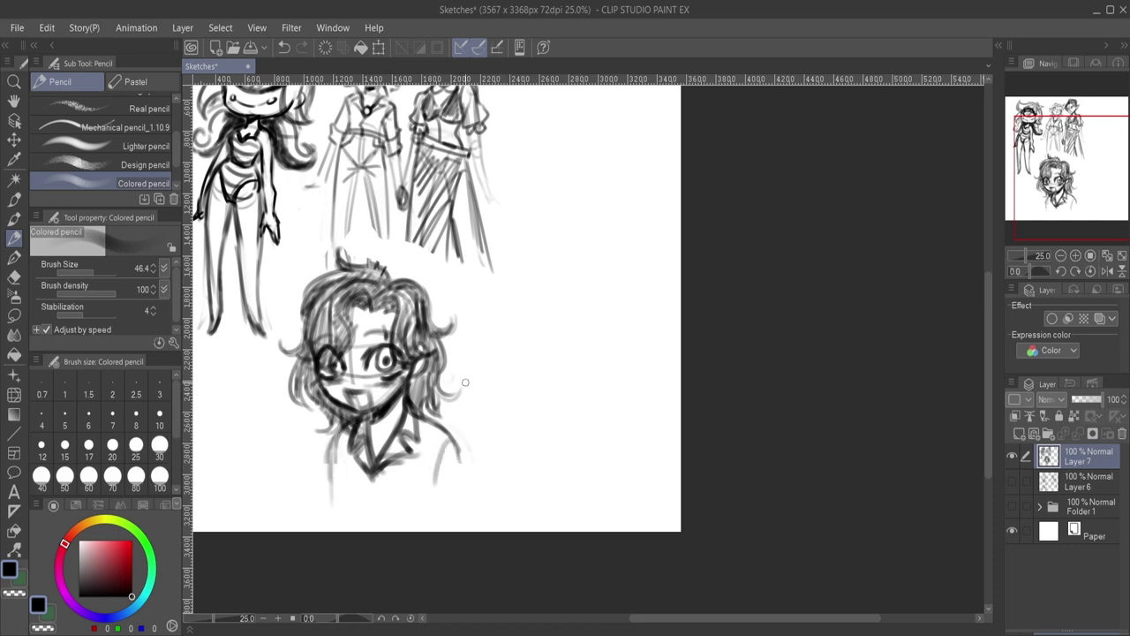
pyautogui.moveTo(521, 281)
pyautogui.mouseDown()
pyautogui.moveTo(527, 373)
pyautogui.moveTo(548, 373)
pyautogui.mouseUp()
pyautogui.moveTo(482, 316)
pyautogui.mouseDown()
pyautogui.moveTo(601, 328)
pyautogui.moveTo(530, 388)
pyautogui.moveTo(598, 328)
pyautogui.moveTo(570, 284)
pyautogui.moveTo(512, 378)
pyautogui.moveTo(548, 388)
pyautogui.mouseUp()
pyautogui.moveTo(544, 287); pyautogui.dragTo(542, 387)
pyautogui.moveTo(492, 348); pyautogui.dragTo(600, 335)
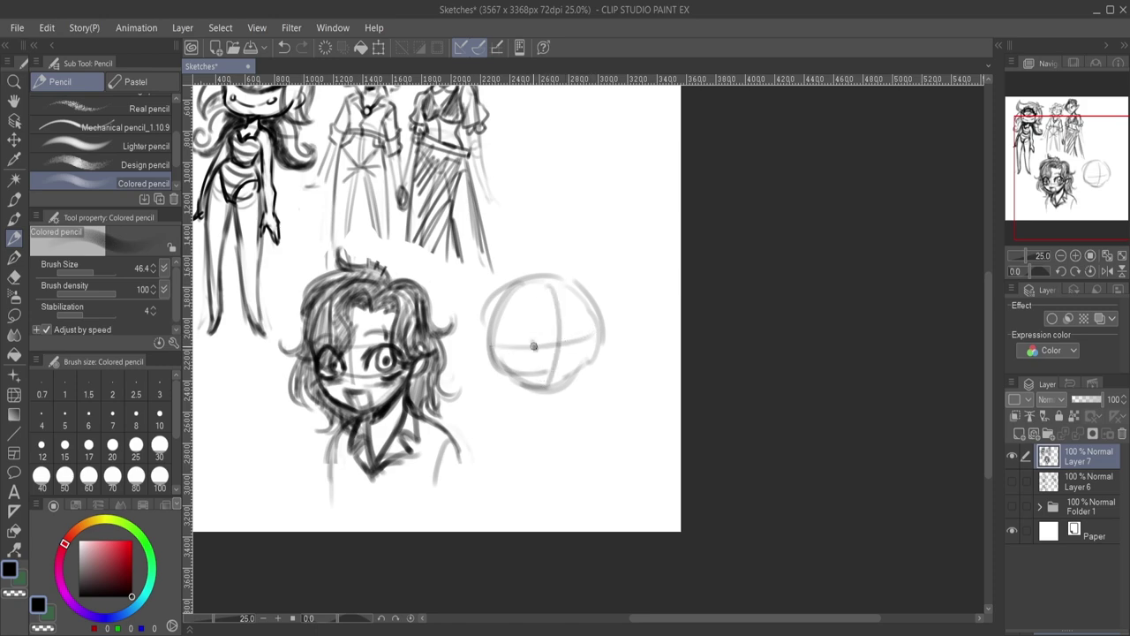
# Draw and darken both oval eyes inside the new head circle.
pyautogui.moveTo(534, 347)
pyautogui.mouseDown()
pyautogui.moveTo(516, 339)
pyautogui.moveTo(497, 354)
pyautogui.moveTo(537, 349)
pyautogui.moveTo(505, 342)
pyautogui.moveTo(497, 357)
pyautogui.moveTo(515, 366)
pyautogui.mouseUp()
pyautogui.moveTo(579, 339)
pyautogui.mouseDown()
pyautogui.moveTo(572, 352)
pyautogui.moveTo(597, 339)
pyautogui.moveTo(574, 349)
pyautogui.moveTo(602, 353)
pyautogui.moveTo(574, 364)
pyautogui.mouseUp()
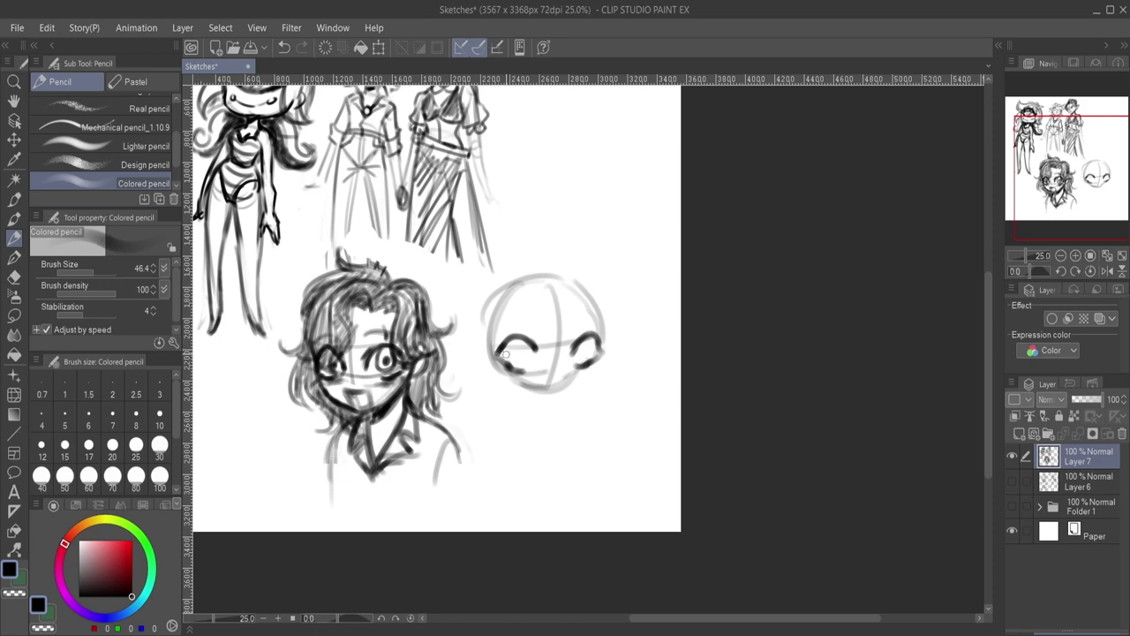
pyautogui.moveTo(506, 353); pyautogui.dragTo(528, 370)
pyautogui.moveTo(602, 342)
pyautogui.mouseDown()
pyautogui.moveTo(591, 363)
pyautogui.moveTo(601, 356)
pyautogui.mouseUp()
pyautogui.moveTo(521, 341); pyautogui.dragTo(516, 362)
pyautogui.moveTo(582, 347)
pyautogui.mouseDown()
pyautogui.moveTo(579, 364)
pyautogui.moveTo(586, 334)
pyautogui.mouseUp()
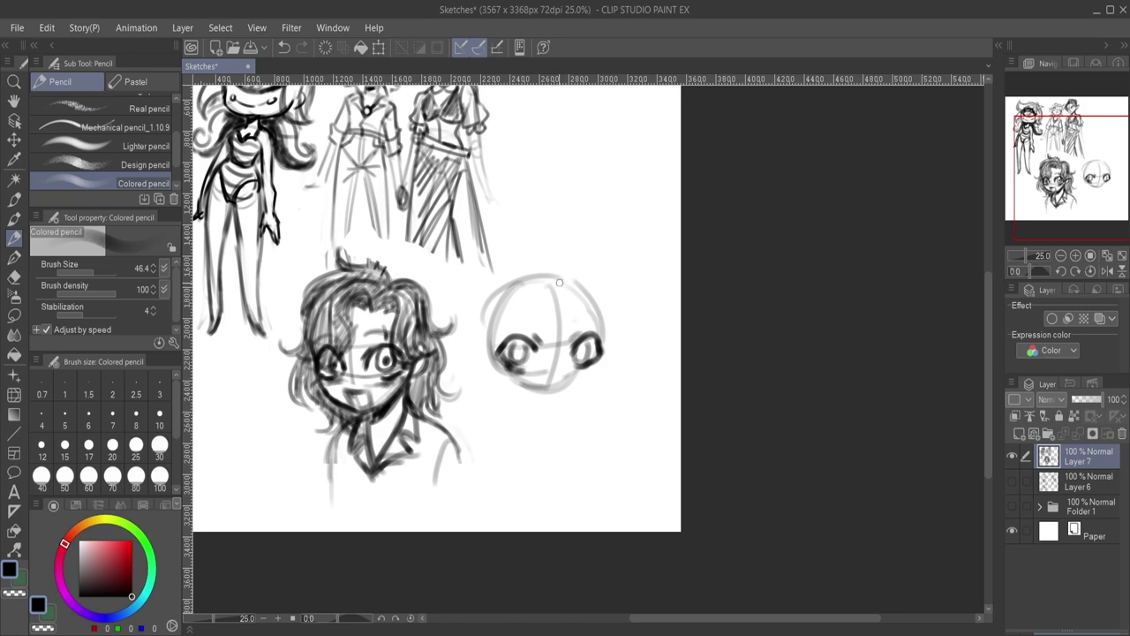
# Draw the cheek lines down to the chin, redoing the left cheek stroke.
pyautogui.moveTo(597, 346)
pyautogui.mouseDown()
pyautogui.moveTo(582, 394)
pyautogui.moveTo(542, 409)
pyautogui.mouseUp()
pyautogui.moveTo(495, 360)
pyautogui.mouseDown()
pyautogui.moveTo(530, 402)
pyautogui.moveTo(558, 407)
pyautogui.mouseUp()
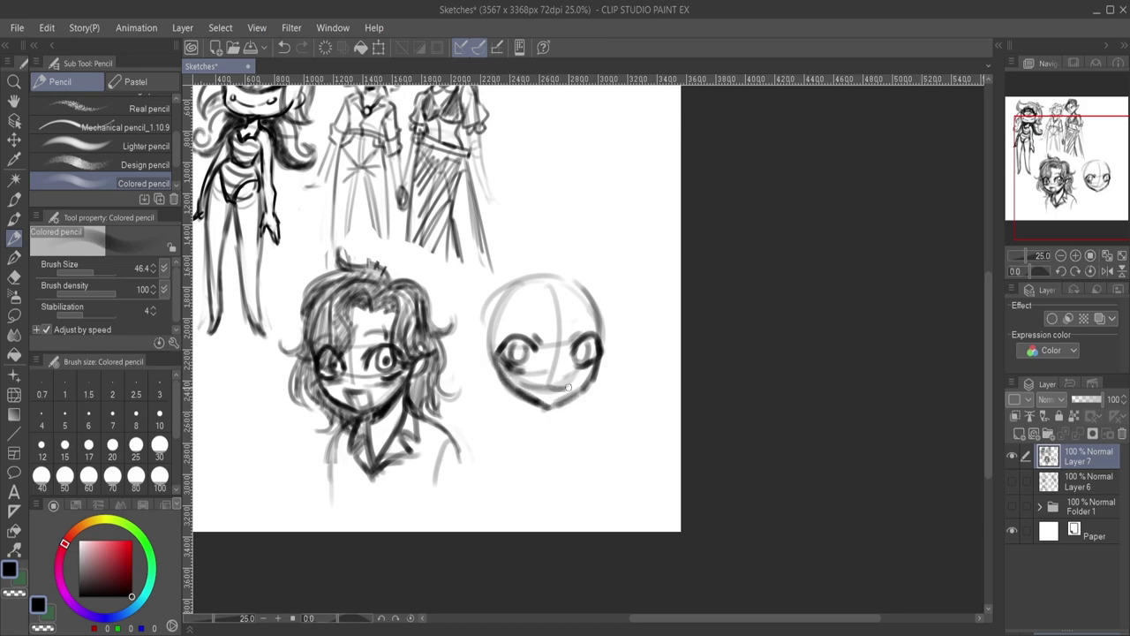
pyautogui.hotkey('ctrl', 'z')
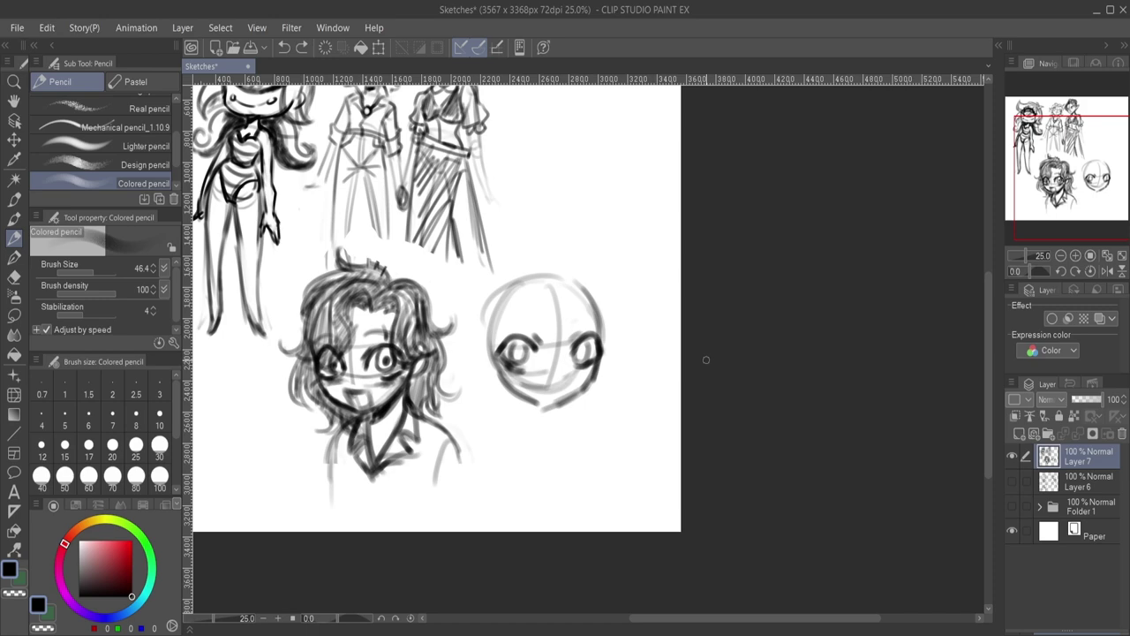
pyautogui.moveTo(497, 357)
pyautogui.mouseDown()
pyautogui.moveTo(516, 399)
pyautogui.moveTo(537, 408)
pyautogui.moveTo(566, 404)
pyautogui.moveTo(597, 375)
pyautogui.mouseUp()
pyautogui.moveTo(543, 418)
pyautogui.mouseDown()
pyautogui.moveTo(554, 386)
pyautogui.moveTo(568, 397)
pyautogui.moveTo(538, 414)
pyautogui.mouseUp()
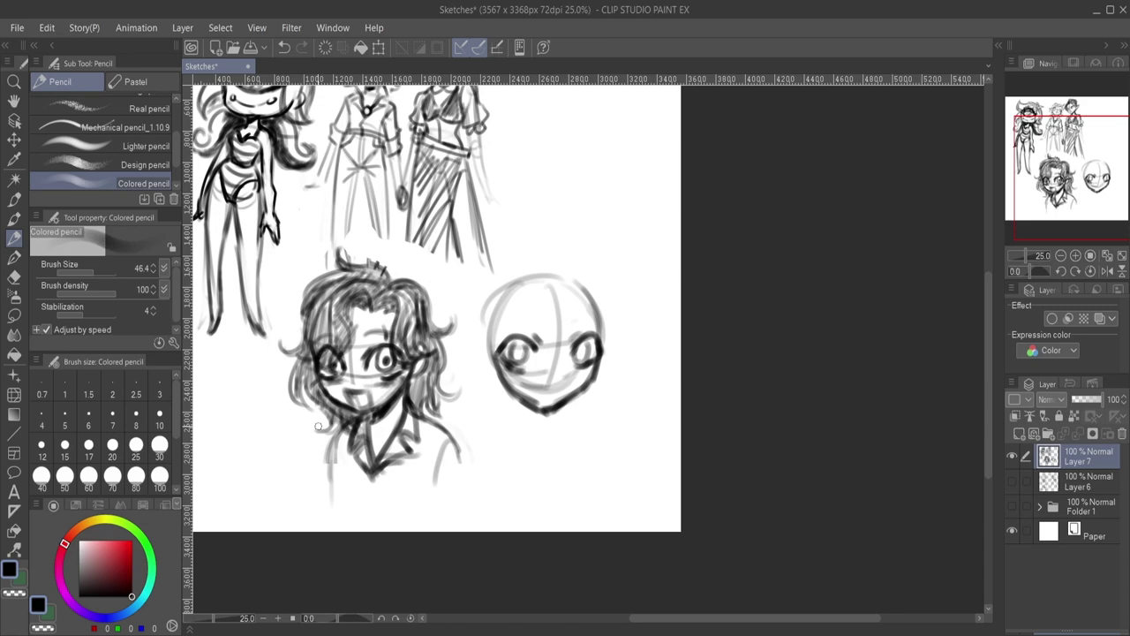
# Soft-erase the round head's chin and jaw and redraw them more cleanly.
pyautogui.click(14, 275)
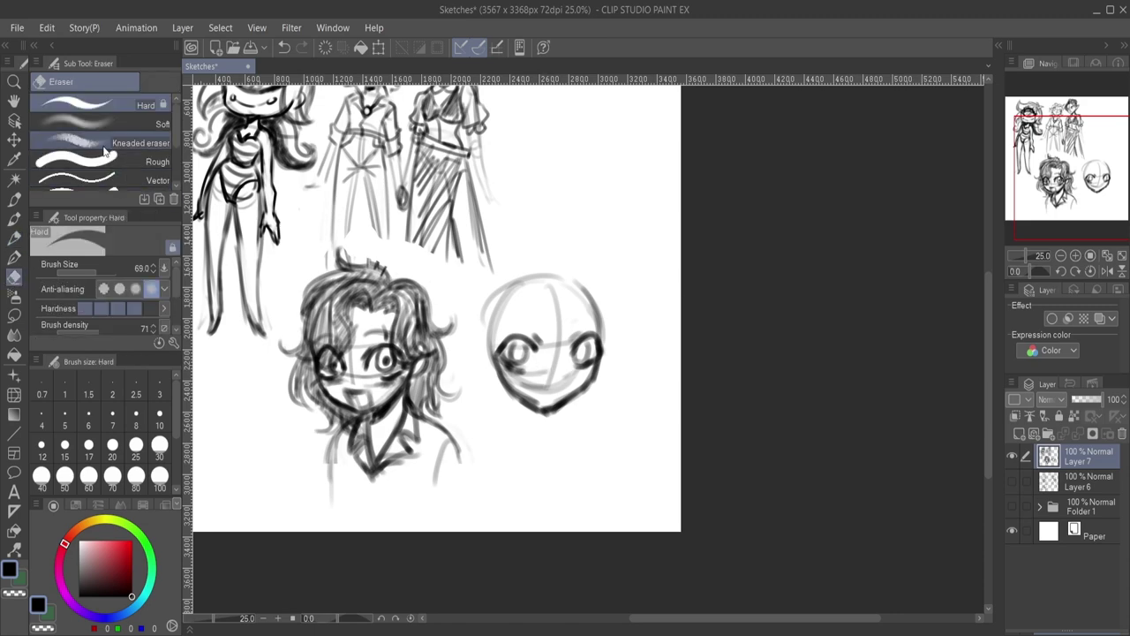
pyautogui.click(121, 122)
pyautogui.moveTo(536, 397)
pyautogui.mouseDown()
pyautogui.moveTo(581, 404)
pyautogui.moveTo(556, 415)
pyautogui.mouseUp()
pyautogui.click(22, 237)
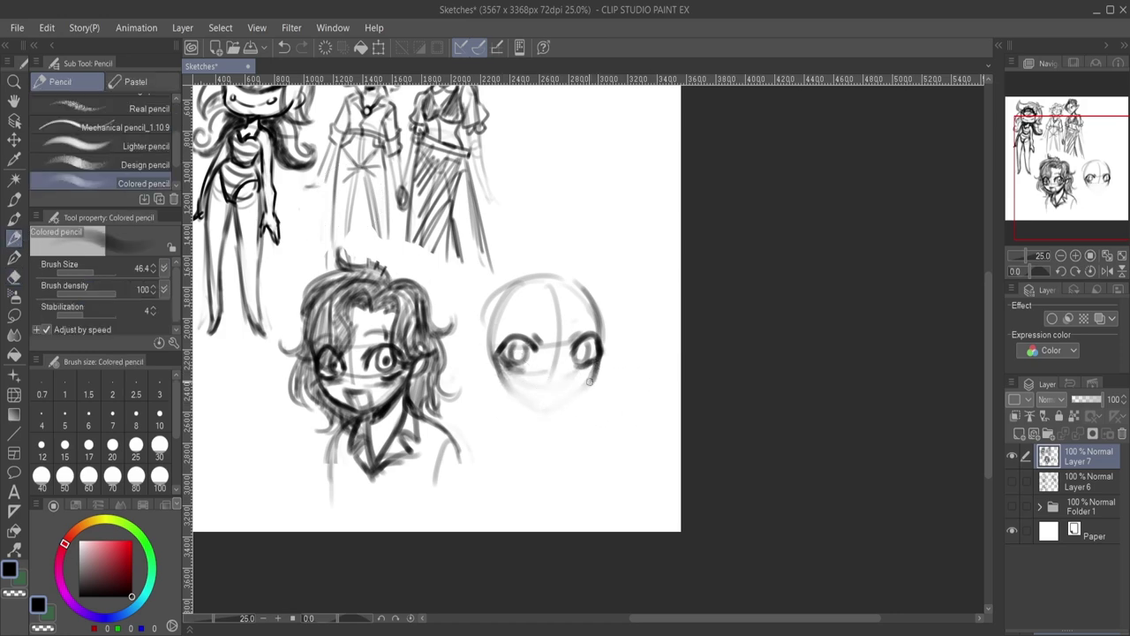
pyautogui.moveTo(585, 388); pyautogui.dragTo(555, 413)
pyautogui.moveTo(501, 378); pyautogui.dragTo(555, 414)
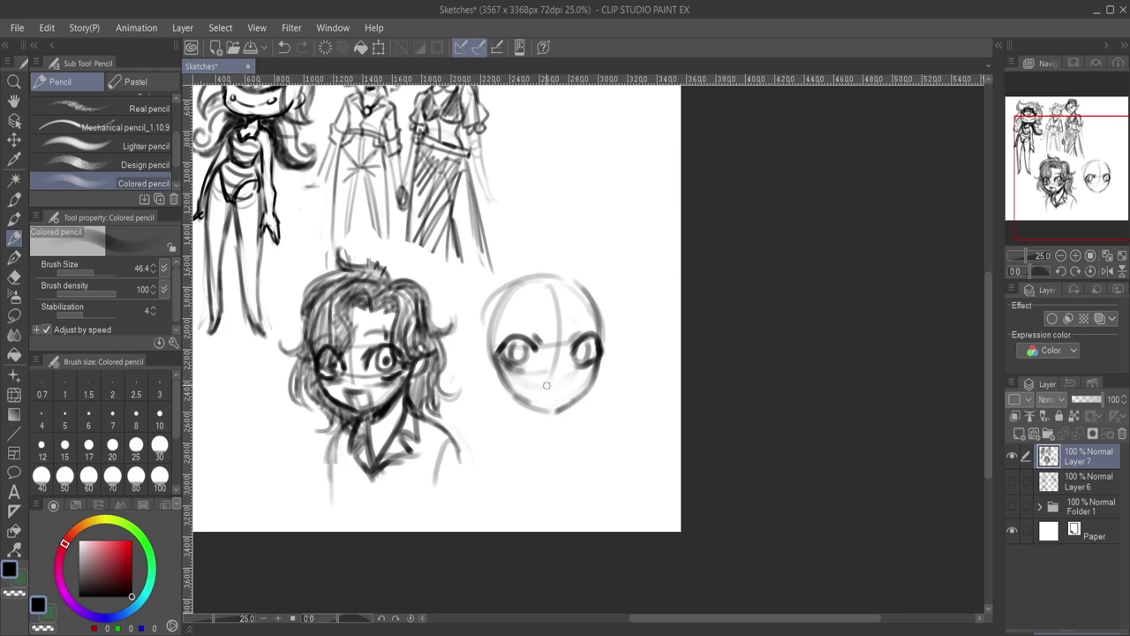
# Draw a smiling mouth on the right head, an open mouth on the left, and fill the pupils.
pyautogui.moveTo(537, 385)
pyautogui.mouseDown()
pyautogui.moveTo(567, 386)
pyautogui.moveTo(558, 399)
pyautogui.mouseUp()
pyautogui.moveTo(358, 389); pyautogui.dragTo(389, 399)
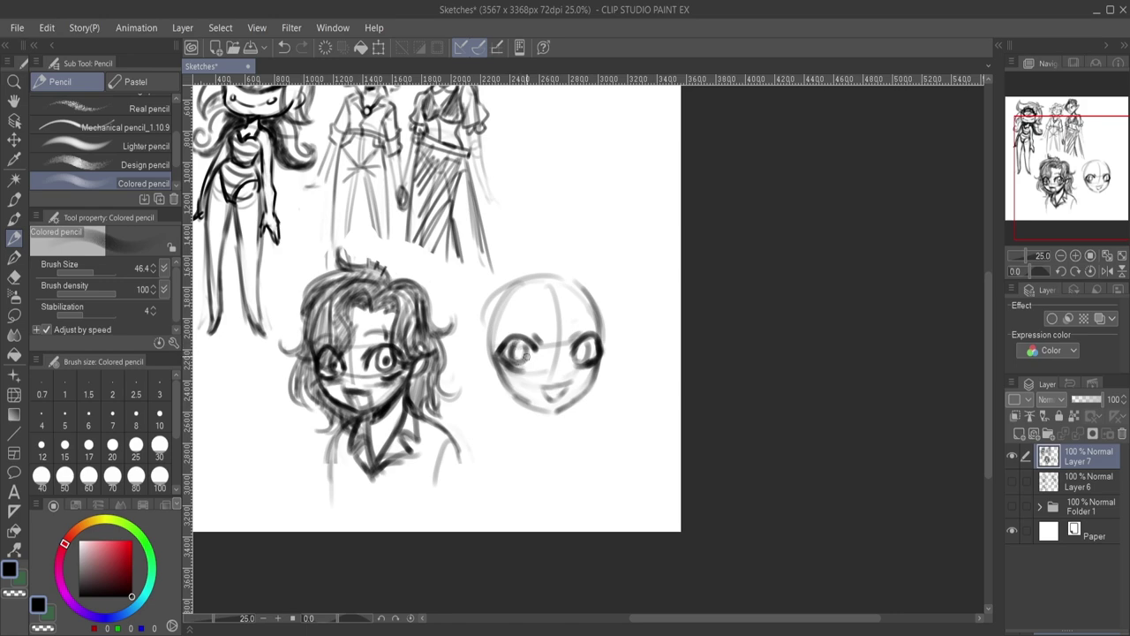
pyautogui.moveTo(517, 346); pyautogui.dragTo(586, 350)
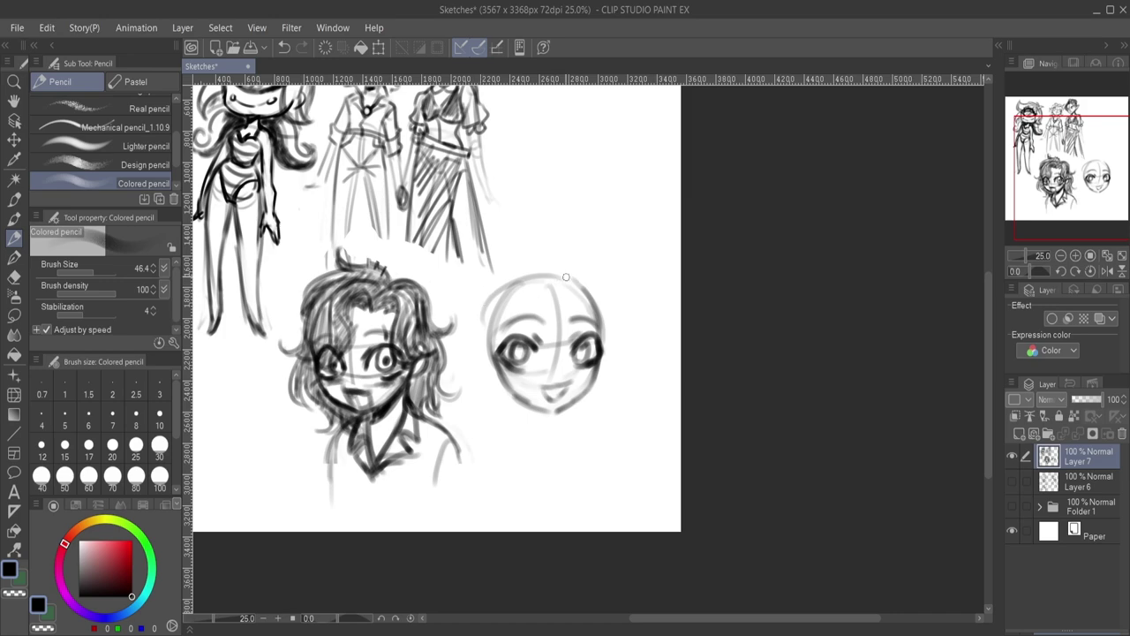
# Darken the right head's left outline and shape a pointed ear on its left side.
pyautogui.moveTo(556, 273)
pyautogui.mouseDown()
pyautogui.moveTo(477, 316)
pyautogui.moveTo(491, 293)
pyautogui.moveTo(491, 364)
pyautogui.mouseUp()
pyautogui.moveTo(486, 320); pyautogui.dragTo(493, 365)
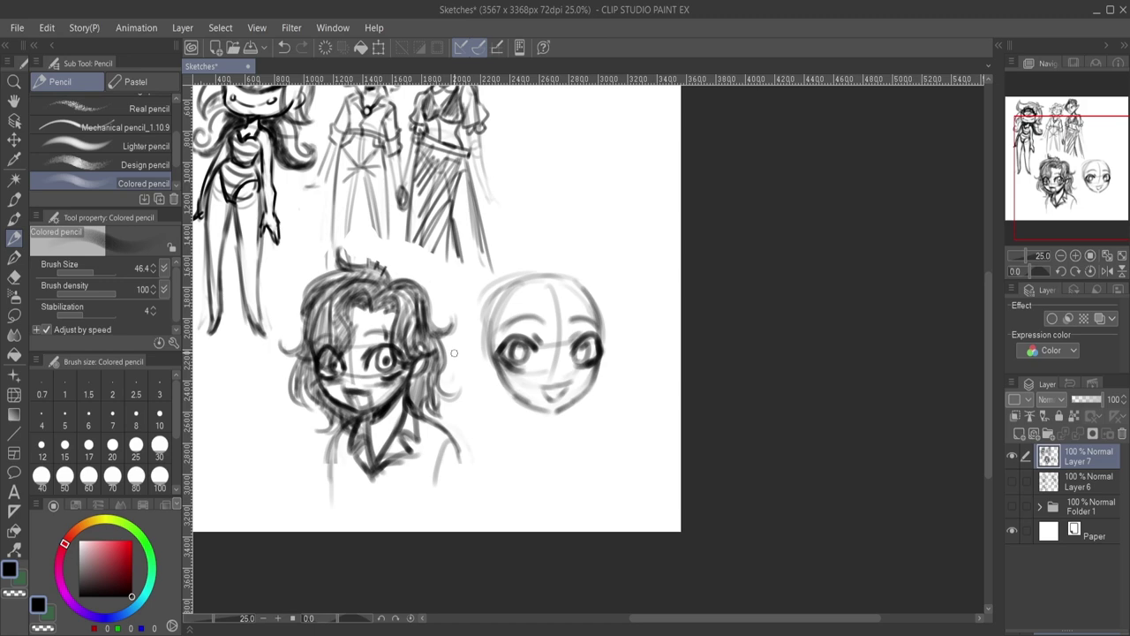
pyautogui.moveTo(500, 353)
pyautogui.mouseDown()
pyautogui.moveTo(477, 354)
pyautogui.moveTo(496, 394)
pyautogui.mouseUp()
pyautogui.hotkey('ctrl', 'z')
pyautogui.hotkey('ctrl', 'z')
pyautogui.moveTo(491, 352)
pyautogui.mouseDown()
pyautogui.moveTo(484, 381)
pyautogui.moveTo(511, 397)
pyautogui.moveTo(494, 367)
pyautogui.moveTo(508, 395)
pyautogui.moveTo(548, 413)
pyautogui.moveTo(585, 397)
pyautogui.moveTo(566, 408)
pyautogui.moveTo(598, 364)
pyautogui.mouseUp()
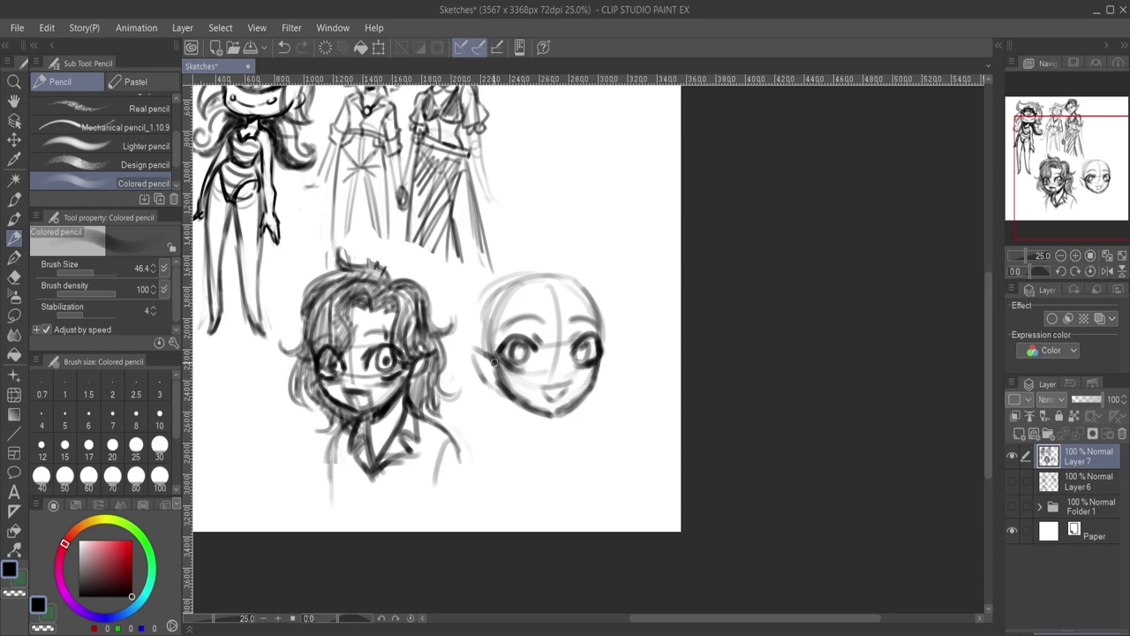
pyautogui.moveTo(493, 360)
pyautogui.mouseDown()
pyautogui.moveTo(469, 349)
pyautogui.moveTo(485, 382)
pyautogui.mouseUp()
# Retrace the right face's outline, add a right ear, and mark one side of the neck.
pyautogui.moveTo(602, 339)
pyautogui.mouseDown()
pyautogui.moveTo(595, 293)
pyautogui.moveTo(579, 278)
pyautogui.moveTo(521, 271)
pyautogui.moveTo(493, 287)
pyautogui.moveTo(564, 274)
pyautogui.moveTo(508, 278)
pyautogui.moveTo(480, 301)
pyautogui.moveTo(473, 346)
pyautogui.moveTo(488, 292)
pyautogui.moveTo(483, 356)
pyautogui.moveTo(500, 283)
pyautogui.moveTo(486, 299)
pyautogui.moveTo(544, 270)
pyautogui.moveTo(583, 284)
pyautogui.moveTo(515, 272)
pyautogui.mouseUp()
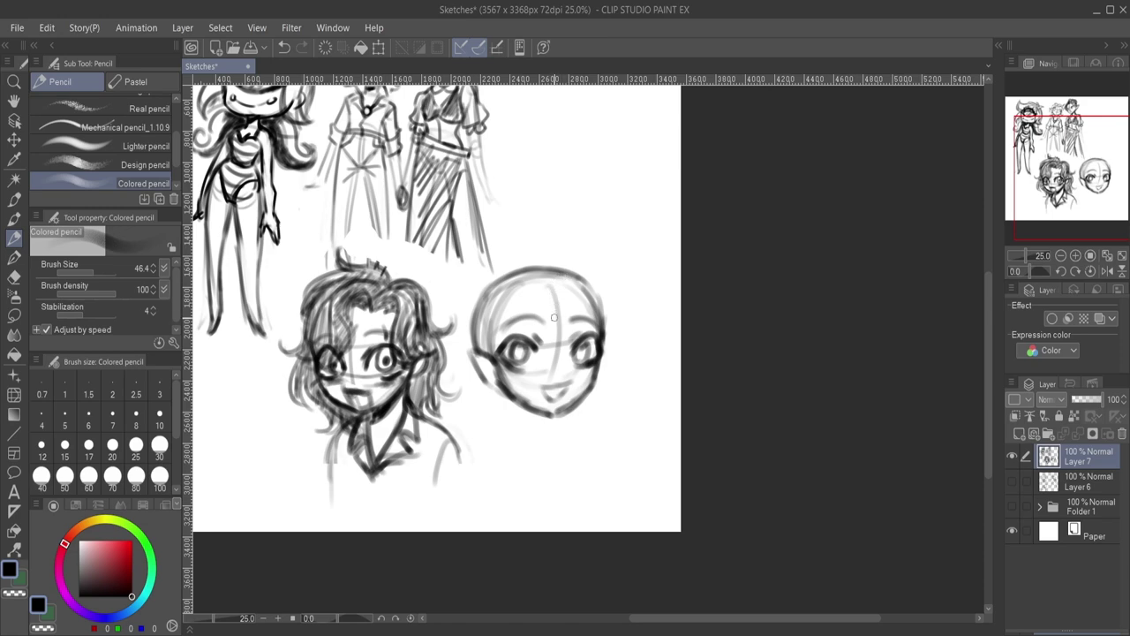
pyautogui.moveTo(503, 306)
pyautogui.mouseDown()
pyautogui.moveTo(492, 374)
pyautogui.moveTo(468, 351)
pyautogui.moveTo(475, 378)
pyautogui.moveTo(503, 393)
pyautogui.moveTo(483, 378)
pyautogui.mouseUp()
pyautogui.moveTo(604, 354)
pyautogui.mouseDown()
pyautogui.moveTo(597, 382)
pyautogui.moveTo(611, 352)
pyautogui.mouseUp()
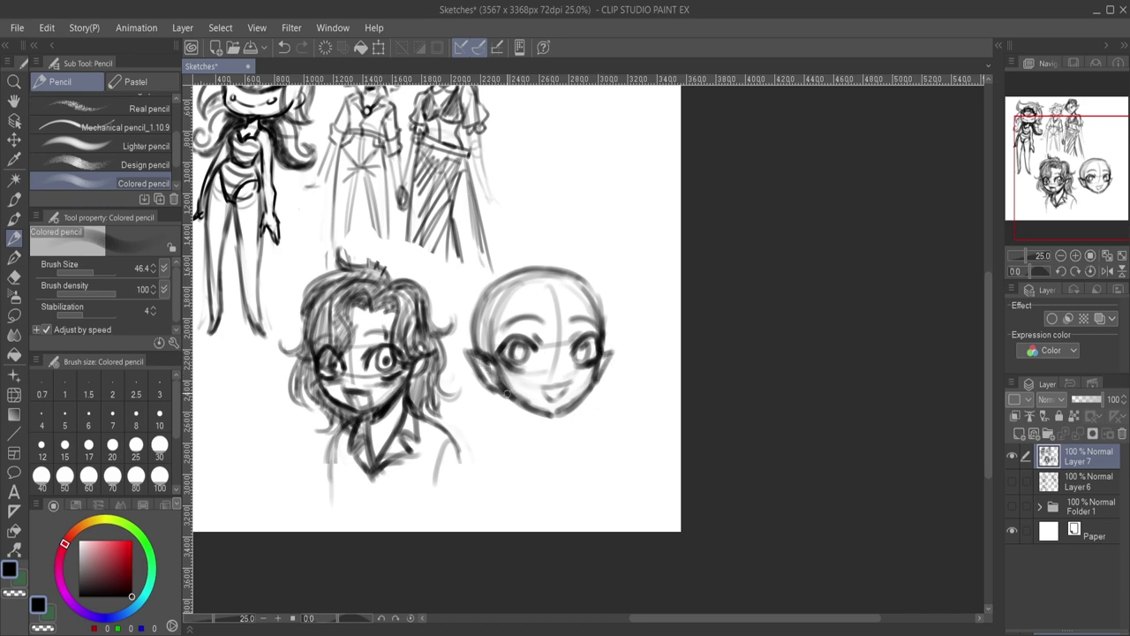
pyautogui.moveTo(566, 410)
pyautogui.mouseDown()
pyautogui.moveTo(574, 435)
pyautogui.moveTo(545, 420)
pyautogui.moveTo(519, 427)
pyautogui.moveTo(574, 423)
pyautogui.mouseUp()
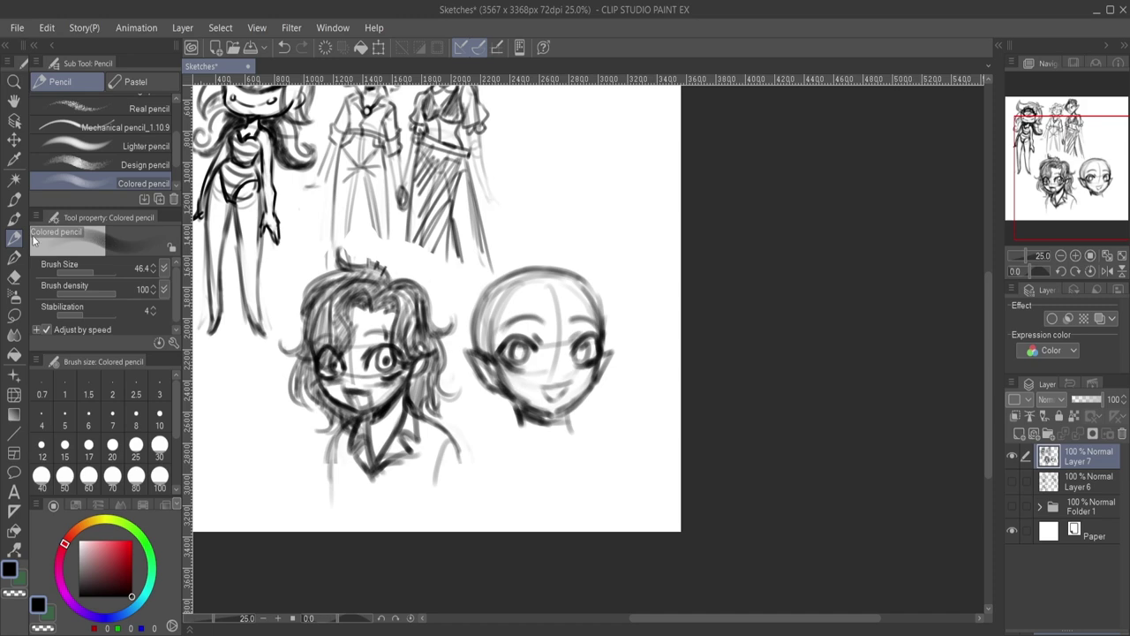
# Lasso the right-hand head, squash it shorter and move it up, then deselect and save.
pyautogui.press('m')
pyautogui.moveTo(534, 252)
pyautogui.mouseDown()
pyautogui.moveTo(458, 322)
pyautogui.moveTo(542, 466)
pyautogui.moveTo(548, 246)
pyautogui.moveTo(565, 239)
pyautogui.mouseUp()
pyautogui.click(622, 505)
pyautogui.moveTo(537, 404); pyautogui.dragTo(539, 378)
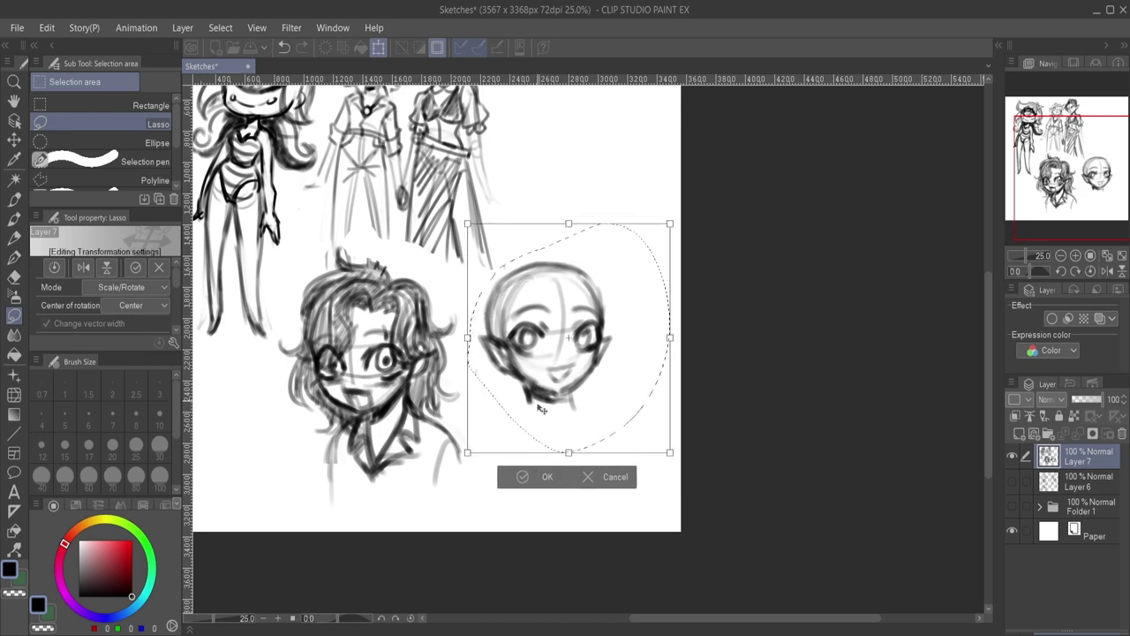
pyautogui.click(530, 473)
pyautogui.hotkey('ctrl', 'd')
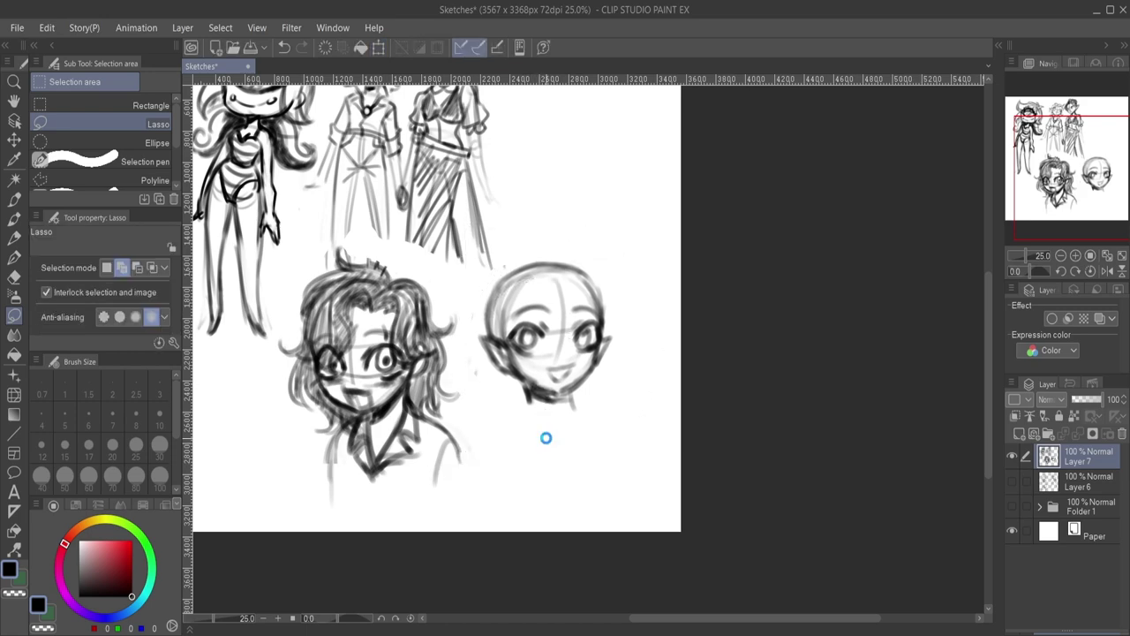
pyautogui.hotkey('ctrl', 's')
# Sketch an arc above the right head with the Colored pencil, then undo it.
pyautogui.click(14, 237)
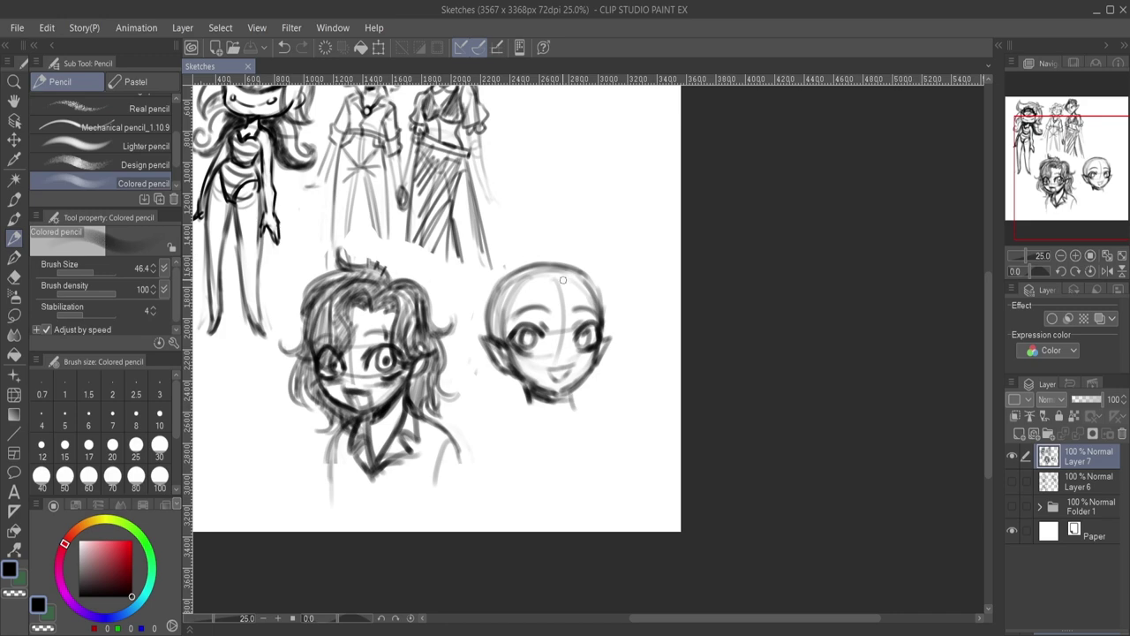
pyautogui.moveTo(556, 247); pyautogui.dragTo(583, 265)
pyautogui.hotkey('ctrl', 'z')
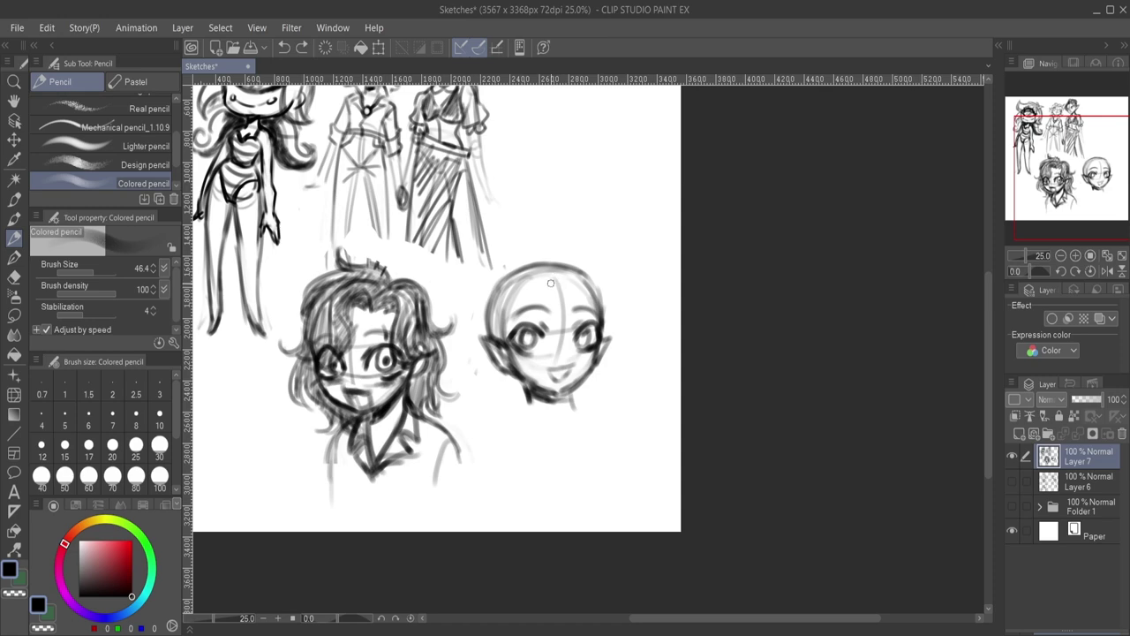
# Draw wavy hair strands over the right head's forehead and top, plus its neck and left shoulder lines.
pyautogui.moveTo(554, 264)
pyautogui.mouseDown()
pyautogui.moveTo(595, 285)
pyautogui.moveTo(555, 274)
pyautogui.moveTo(594, 262)
pyautogui.moveTo(610, 316)
pyautogui.moveTo(597, 289)
pyautogui.moveTo(626, 306)
pyautogui.moveTo(606, 271)
pyautogui.moveTo(579, 261)
pyautogui.moveTo(557, 282)
pyautogui.moveTo(543, 271)
pyautogui.moveTo(516, 311)
pyautogui.moveTo(554, 271)
pyautogui.moveTo(531, 274)
pyautogui.moveTo(507, 320)
pyautogui.moveTo(538, 311)
pyautogui.moveTo(509, 330)
pyautogui.mouseUp()
pyautogui.moveTo(547, 284)
pyautogui.mouseDown()
pyautogui.moveTo(590, 282)
pyautogui.moveTo(557, 269)
pyautogui.moveTo(512, 313)
pyautogui.moveTo(514, 281)
pyautogui.moveTo(495, 289)
pyautogui.moveTo(501, 315)
pyautogui.moveTo(491, 300)
pyautogui.moveTo(499, 284)
pyautogui.moveTo(518, 267)
pyautogui.moveTo(535, 271)
pyautogui.moveTo(522, 304)
pyautogui.moveTo(508, 277)
pyautogui.moveTo(528, 295)
pyautogui.moveTo(512, 312)
pyautogui.moveTo(505, 277)
pyautogui.moveTo(501, 285)
pyautogui.moveTo(539, 282)
pyautogui.moveTo(527, 267)
pyautogui.moveTo(495, 283)
pyautogui.moveTo(509, 289)
pyautogui.moveTo(506, 272)
pyautogui.moveTo(540, 268)
pyautogui.moveTo(528, 261)
pyautogui.moveTo(568, 270)
pyautogui.moveTo(493, 221)
pyautogui.moveTo(459, 304)
pyautogui.mouseUp()
pyautogui.moveTo(498, 266); pyautogui.dragTo(463, 287)
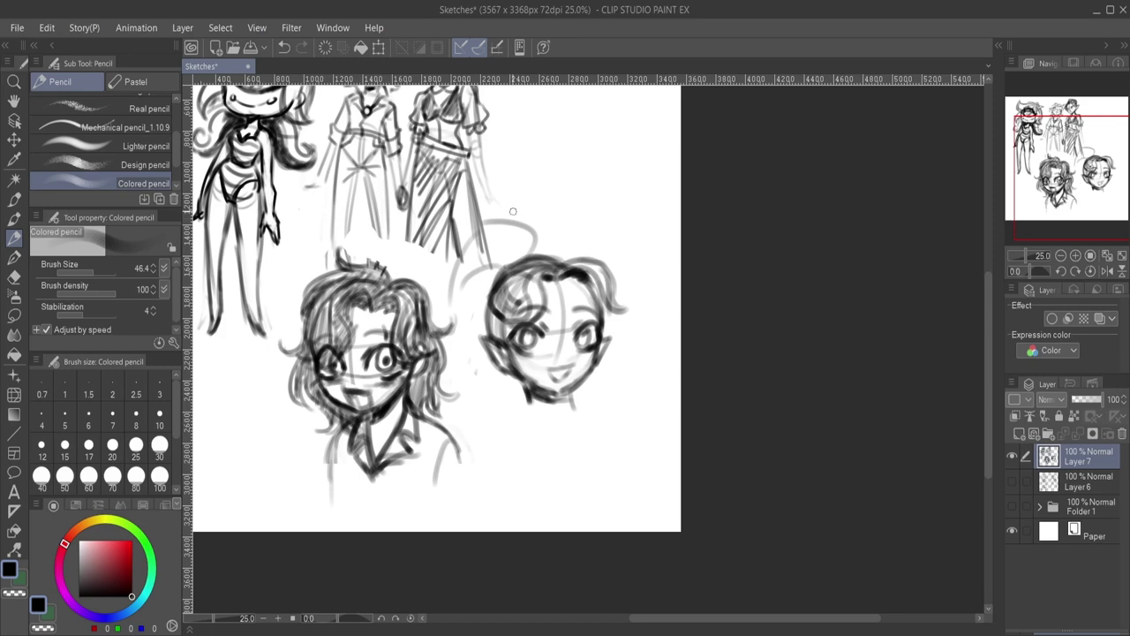
pyautogui.moveTo(516, 261)
pyautogui.mouseDown()
pyautogui.moveTo(476, 230)
pyautogui.moveTo(541, 254)
pyautogui.moveTo(535, 218)
pyautogui.moveTo(490, 222)
pyautogui.moveTo(451, 280)
pyautogui.moveTo(506, 260)
pyautogui.moveTo(466, 304)
pyautogui.mouseUp()
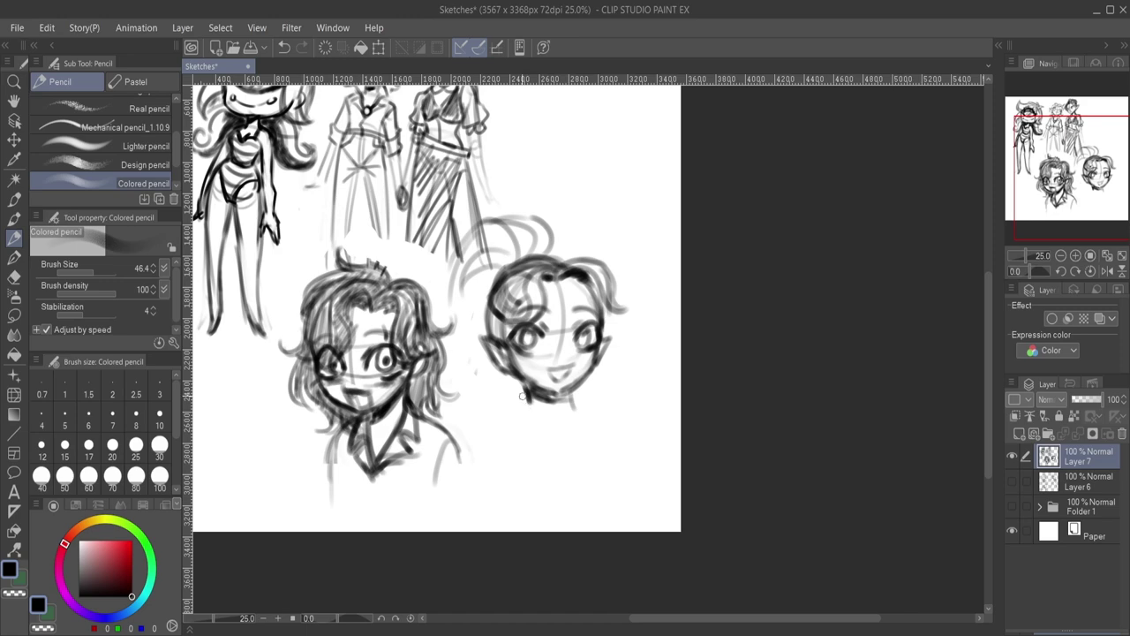
pyautogui.moveTo(529, 379)
pyautogui.mouseDown()
pyautogui.moveTo(532, 412)
pyautogui.moveTo(599, 425)
pyautogui.mouseUp()
pyautogui.moveTo(531, 399); pyautogui.dragTo(498, 437)
pyautogui.moveTo(572, 139); pyautogui.dragTo(556, 134)
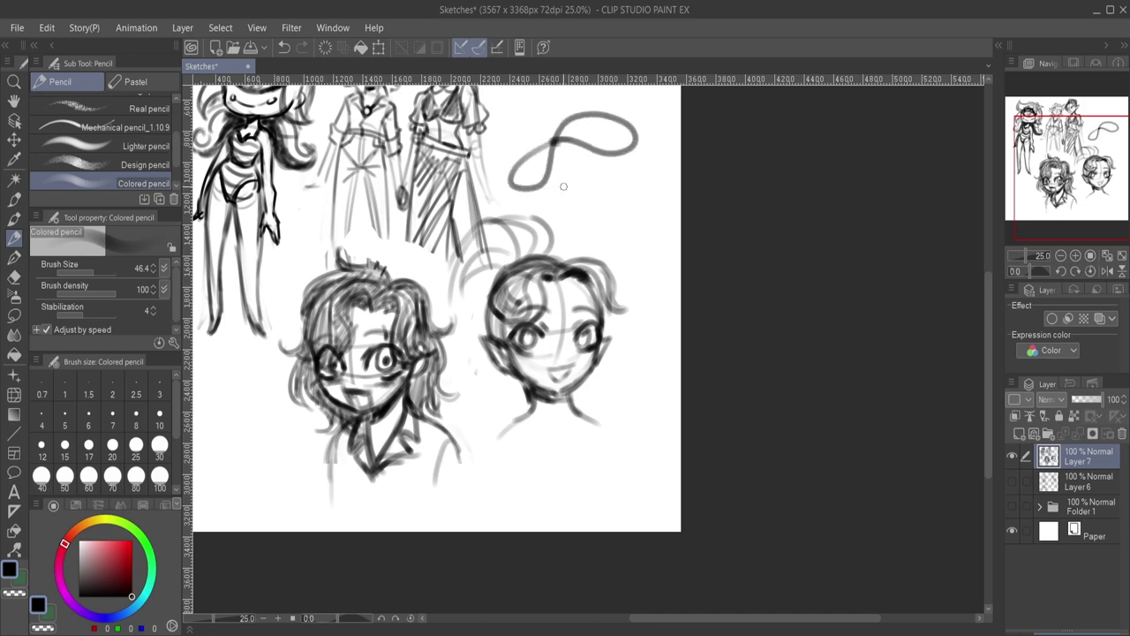
pyautogui.moveTo(537, 197); pyautogui.dragTo(629, 189)
pyautogui.click(15, 276)
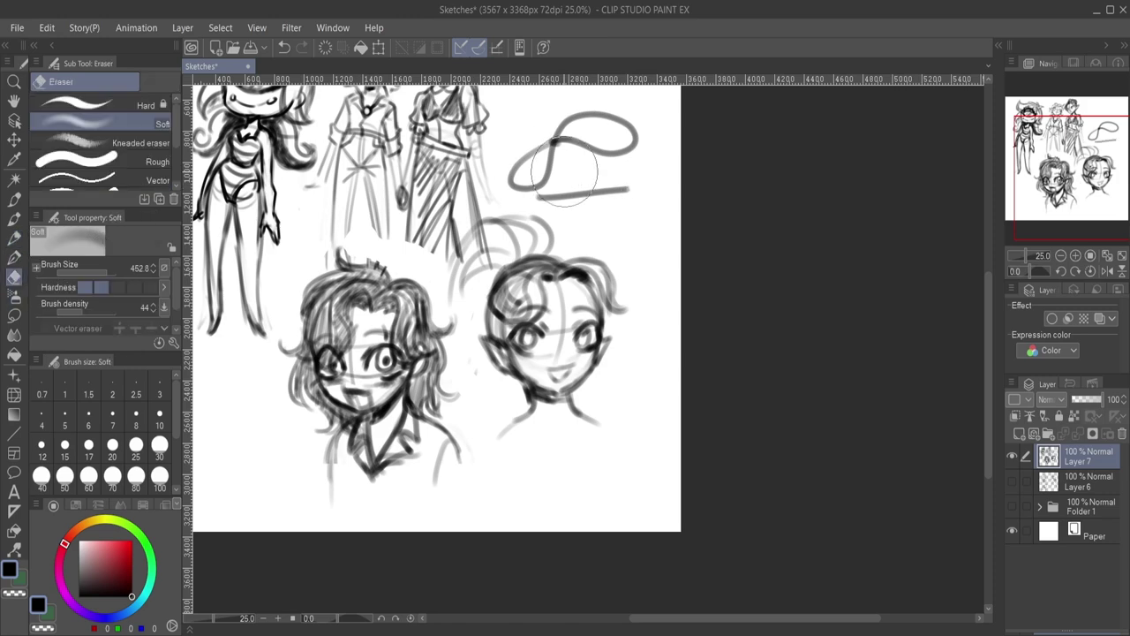
pyautogui.moveTo(569, 179)
pyautogui.mouseDown()
pyautogui.moveTo(539, 166)
pyautogui.moveTo(568, 166)
pyautogui.moveTo(563, 184)
pyautogui.moveTo(595, 187)
pyautogui.moveTo(628, 157)
pyautogui.moveTo(532, 158)
pyautogui.moveTo(565, 151)
pyautogui.mouseUp()
pyautogui.click(14, 257)
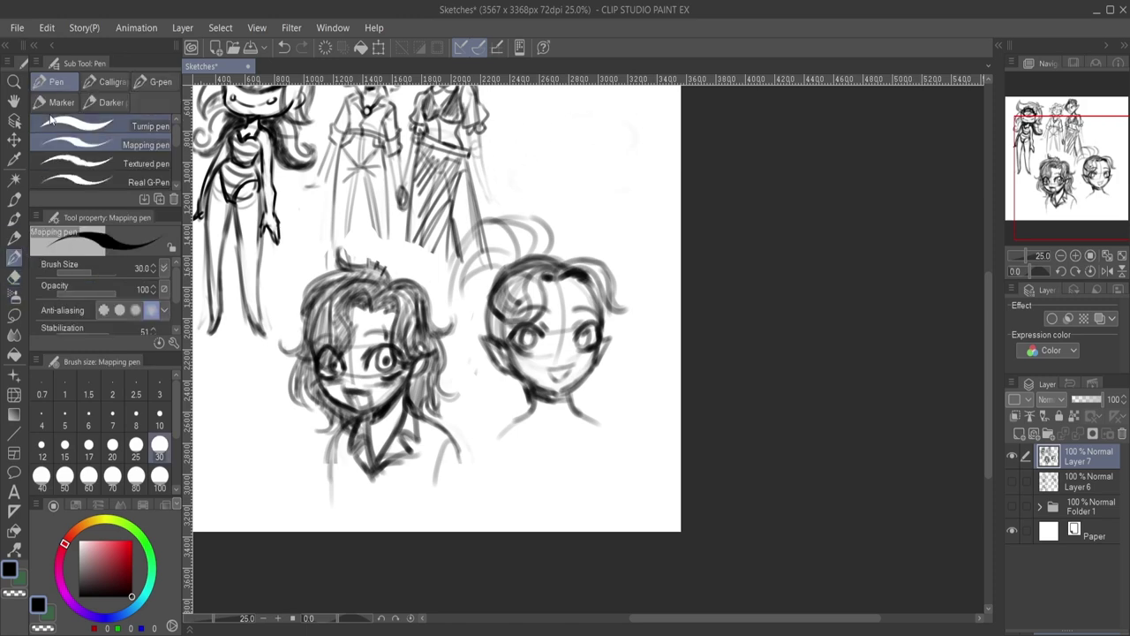
pyautogui.click(14, 238)
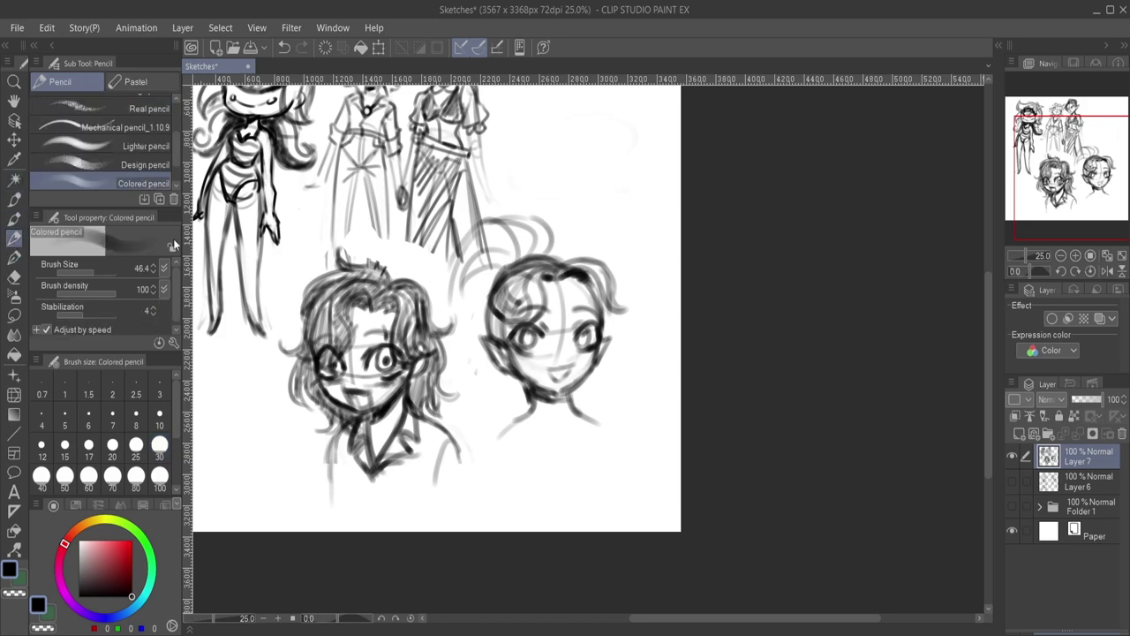
# Darken the right head's hair and hairline, and sketch neck, shoulder and body lines below.
pyautogui.moveTo(541, 248)
pyautogui.mouseDown()
pyautogui.moveTo(513, 261)
pyautogui.moveTo(546, 246)
pyautogui.moveTo(506, 253)
pyautogui.moveTo(523, 234)
pyautogui.moveTo(504, 258)
pyautogui.moveTo(500, 249)
pyautogui.moveTo(497, 274)
pyautogui.moveTo(473, 268)
pyautogui.moveTo(485, 270)
pyautogui.moveTo(486, 329)
pyautogui.moveTo(488, 258)
pyautogui.moveTo(474, 283)
pyautogui.moveTo(505, 258)
pyautogui.moveTo(481, 312)
pyautogui.moveTo(472, 274)
pyautogui.moveTo(507, 261)
pyautogui.moveTo(472, 307)
pyautogui.moveTo(465, 281)
pyautogui.moveTo(490, 360)
pyautogui.moveTo(469, 360)
pyautogui.moveTo(478, 343)
pyautogui.moveTo(473, 406)
pyautogui.mouseUp()
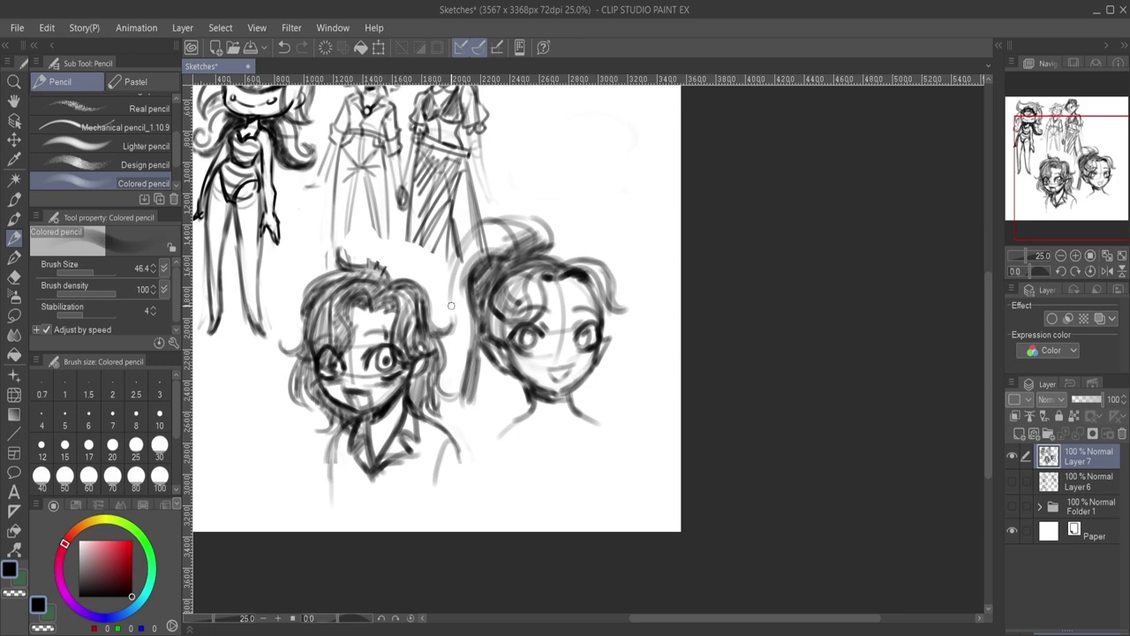
pyautogui.moveTo(469, 243)
pyautogui.mouseDown()
pyautogui.moveTo(453, 271)
pyautogui.moveTo(458, 350)
pyautogui.moveTo(446, 414)
pyautogui.moveTo(468, 433)
pyautogui.moveTo(481, 386)
pyautogui.moveTo(506, 431)
pyautogui.moveTo(528, 395)
pyautogui.moveTo(494, 362)
pyautogui.moveTo(518, 390)
pyautogui.moveTo(476, 408)
pyautogui.moveTo(468, 432)
pyautogui.moveTo(475, 369)
pyautogui.moveTo(463, 435)
pyautogui.moveTo(471, 410)
pyautogui.moveTo(497, 475)
pyautogui.mouseUp()
pyautogui.moveTo(566, 396)
pyautogui.mouseDown()
pyautogui.moveTo(611, 438)
pyautogui.moveTo(606, 501)
pyautogui.mouseUp()
pyautogui.moveTo(499, 459); pyautogui.dragTo(506, 517)
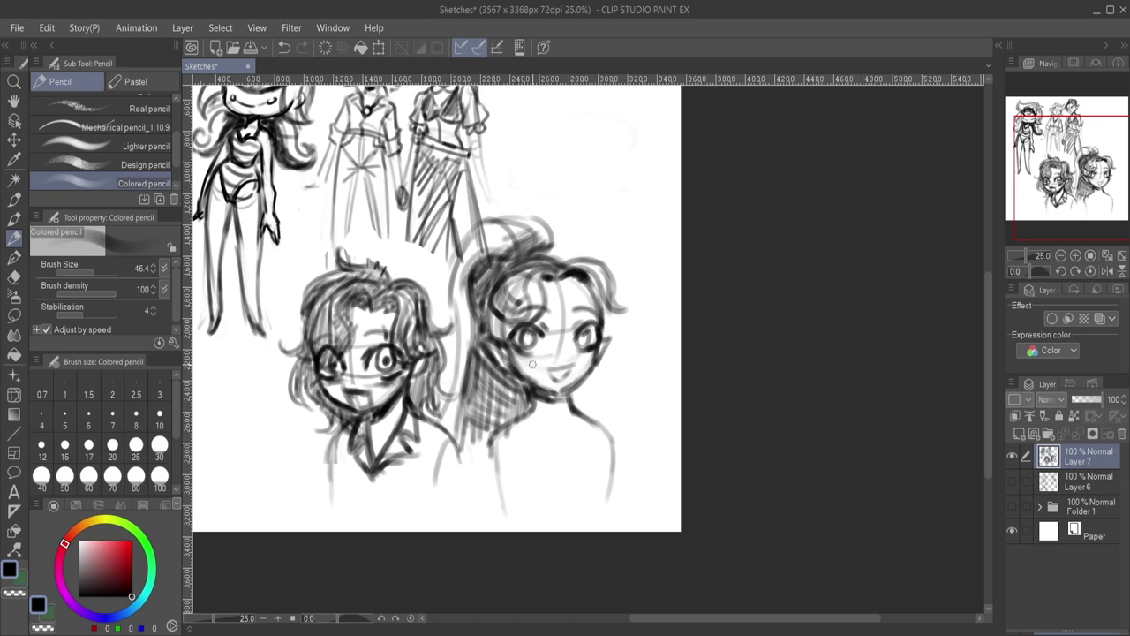
pyautogui.moveTo(335, 450); pyautogui.dragTo(339, 526)
pyautogui.moveTo(492, 442)
pyautogui.mouseDown()
pyautogui.moveTo(503, 473)
pyautogui.moveTo(491, 441)
pyautogui.mouseUp()
pyautogui.moveTo(597, 427)
pyautogui.mouseDown()
pyautogui.moveTo(613, 466)
pyautogui.moveTo(602, 426)
pyautogui.mouseUp()
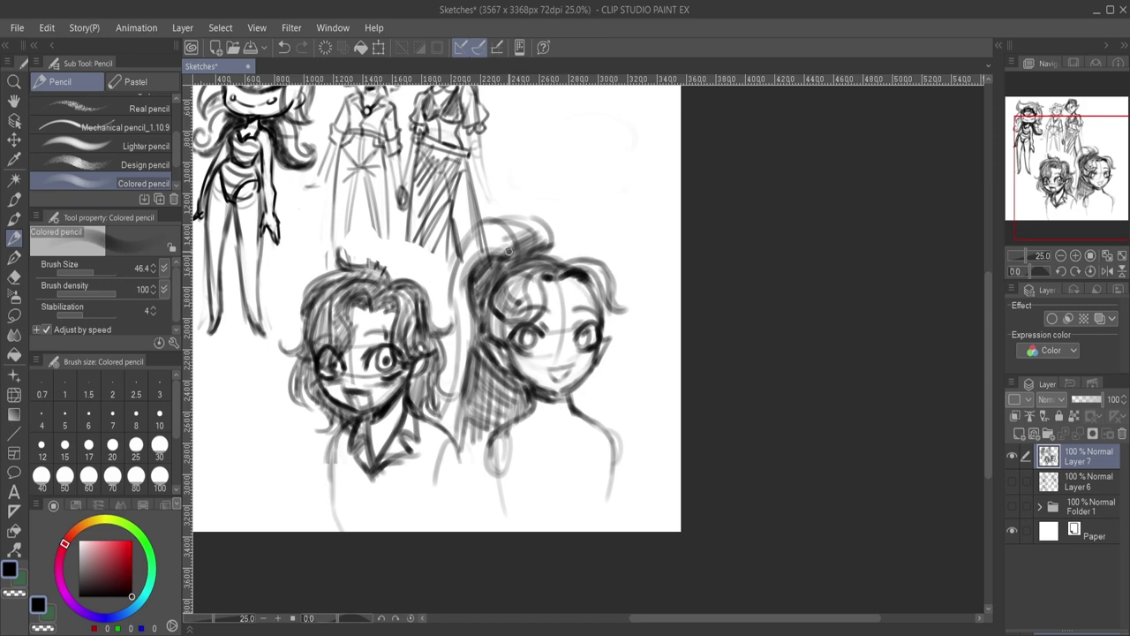
# Darken the hair top and bun, the face's hairline, and the hatched hair shadow beside the face.
pyautogui.moveTo(498, 224)
pyautogui.mouseDown()
pyautogui.moveTo(530, 260)
pyautogui.moveTo(518, 217)
pyautogui.moveTo(541, 254)
pyautogui.moveTo(500, 282)
pyautogui.moveTo(491, 307)
pyautogui.moveTo(511, 326)
pyautogui.moveTo(518, 296)
pyautogui.moveTo(526, 315)
pyautogui.moveTo(513, 329)
pyautogui.mouseUp()
pyautogui.moveTo(565, 274); pyautogui.dragTo(597, 295)
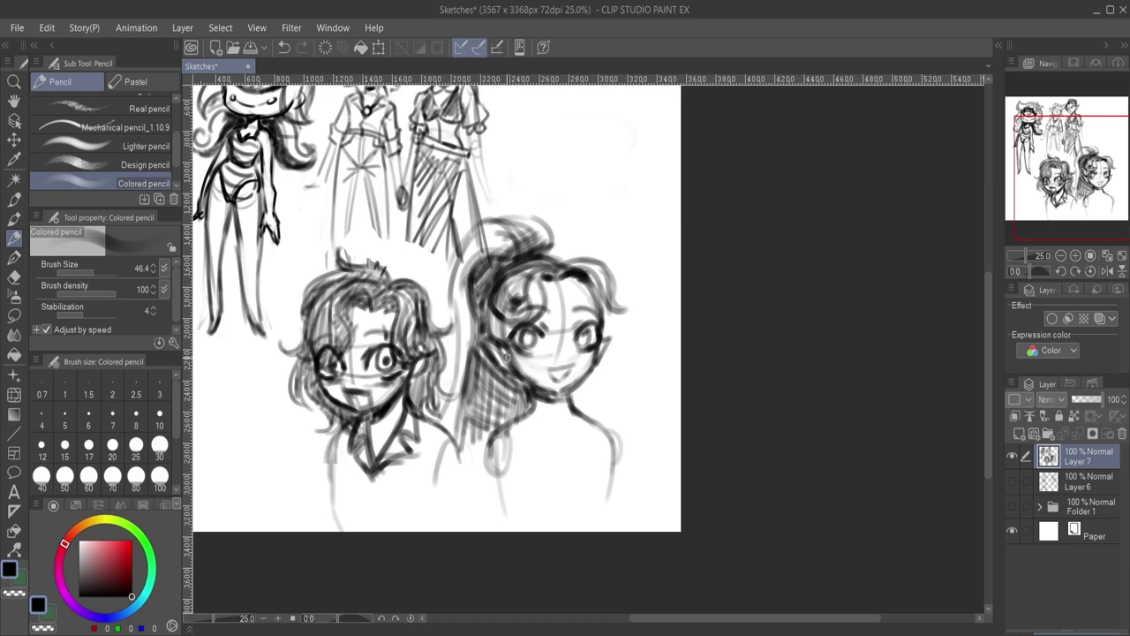
pyautogui.moveTo(494, 358)
pyautogui.mouseDown()
pyautogui.moveTo(486, 438)
pyautogui.moveTo(498, 368)
pyautogui.moveTo(526, 395)
pyautogui.moveTo(524, 413)
pyautogui.moveTo(496, 421)
pyautogui.moveTo(506, 421)
pyautogui.moveTo(479, 486)
pyautogui.mouseUp()
pyautogui.moveTo(488, 441); pyautogui.dragTo(471, 528)
pyautogui.moveTo(512, 477); pyautogui.dragTo(502, 532)
# Draw the right girl's shoulder and arm line down to the canvas edge and a collar under her chin.
pyautogui.moveTo(581, 418)
pyautogui.mouseDown()
pyautogui.moveTo(611, 437)
pyautogui.moveTo(623, 502)
pyautogui.mouseUp()
pyautogui.moveTo(611, 431); pyautogui.dragTo(645, 530)
pyautogui.moveTo(609, 470); pyautogui.dragTo(602, 546)
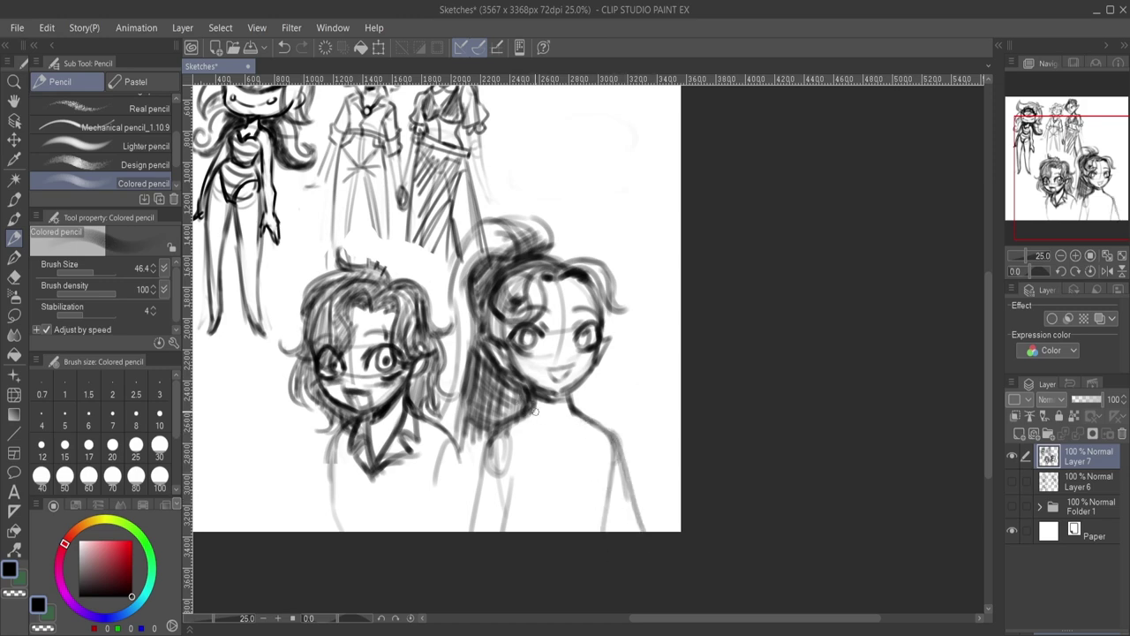
pyautogui.moveTo(530, 399)
pyautogui.mouseDown()
pyautogui.moveTo(561, 417)
pyautogui.moveTo(539, 433)
pyautogui.moveTo(529, 401)
pyautogui.moveTo(574, 431)
pyautogui.moveTo(559, 411)
pyautogui.moveTo(569, 399)
pyautogui.moveTo(577, 417)
pyautogui.moveTo(528, 427)
pyautogui.moveTo(521, 415)
pyautogui.moveTo(561, 468)
pyautogui.mouseUp()
# Outline the right girl's shirt front and both side body lines.
pyautogui.moveTo(577, 426); pyautogui.dragTo(565, 477)
pyautogui.moveTo(505, 431); pyautogui.dragTo(508, 506)
pyautogui.moveTo(601, 429); pyautogui.dragTo(602, 497)
pyautogui.moveTo(603, 451); pyautogui.dragTo(606, 537)
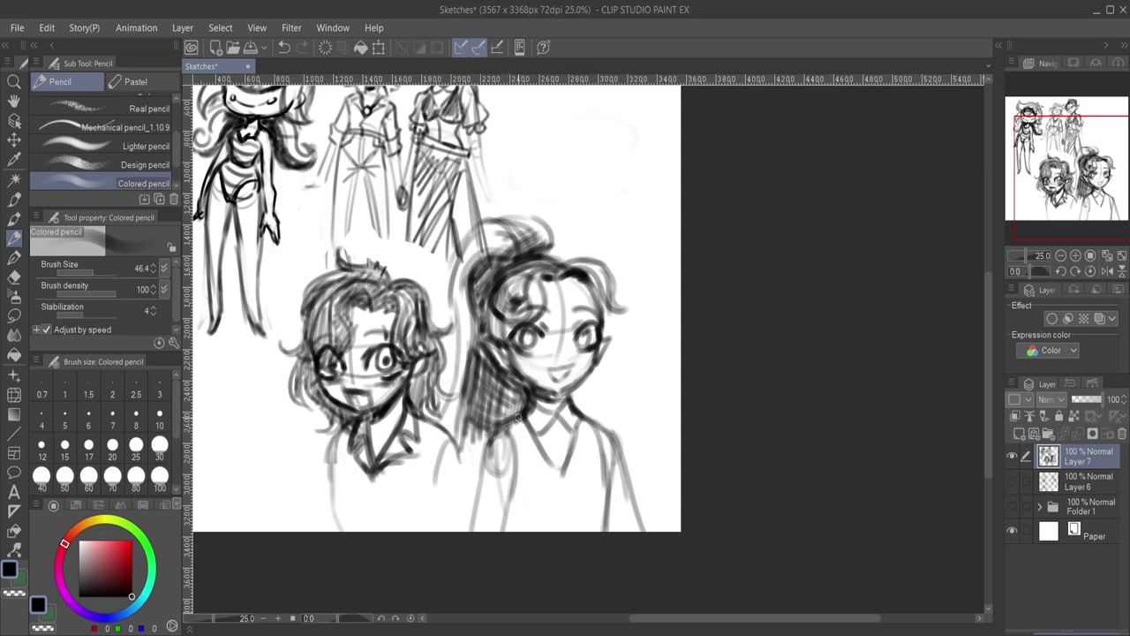
# Hatch the shirt's left side and body with vertical and diagonal strokes.
pyautogui.moveTo(521, 417)
pyautogui.mouseDown()
pyautogui.moveTo(516, 452)
pyautogui.moveTo(528, 432)
pyautogui.moveTo(517, 514)
pyautogui.mouseUp()
pyautogui.moveTo(561, 466); pyautogui.dragTo(528, 529)
pyautogui.moveTo(576, 440)
pyautogui.mouseDown()
pyautogui.moveTo(544, 530)
pyautogui.moveTo(585, 532)
pyautogui.mouseUp()
pyautogui.moveTo(609, 429)
pyautogui.mouseDown()
pyautogui.moveTo(598, 531)
pyautogui.moveTo(568, 528)
pyautogui.mouseUp()
pyautogui.moveTo(584, 419)
pyautogui.mouseDown()
pyautogui.moveTo(563, 487)
pyautogui.moveTo(567, 468)
pyautogui.mouseUp()
pyautogui.moveTo(599, 424); pyautogui.dragTo(553, 484)
# Build up darker vertical shading across the shirt's left side and collar.
pyautogui.moveTo(557, 429)
pyautogui.mouseDown()
pyautogui.moveTo(528, 480)
pyautogui.moveTo(538, 477)
pyautogui.mouseUp()
pyautogui.moveTo(526, 433); pyautogui.dragTo(501, 533)
pyautogui.moveTo(523, 466); pyautogui.dragTo(516, 532)
pyautogui.moveTo(550, 477)
pyautogui.mouseDown()
pyautogui.moveTo(523, 533)
pyautogui.moveTo(535, 528)
pyautogui.mouseUp()
pyautogui.moveTo(567, 487)
pyautogui.mouseDown()
pyautogui.moveTo(553, 533)
pyautogui.moveTo(574, 532)
pyautogui.mouseUp()
pyautogui.moveTo(611, 422); pyautogui.dragTo(600, 532)
pyautogui.moveTo(604, 417)
pyautogui.mouseDown()
pyautogui.moveTo(570, 446)
pyautogui.moveTo(567, 417)
pyautogui.moveTo(574, 432)
pyautogui.moveTo(576, 421)
pyautogui.moveTo(551, 418)
pyautogui.moveTo(536, 442)
pyautogui.moveTo(524, 413)
pyautogui.moveTo(515, 421)
pyautogui.moveTo(533, 401)
pyautogui.moveTo(558, 411)
pyautogui.mouseUp()
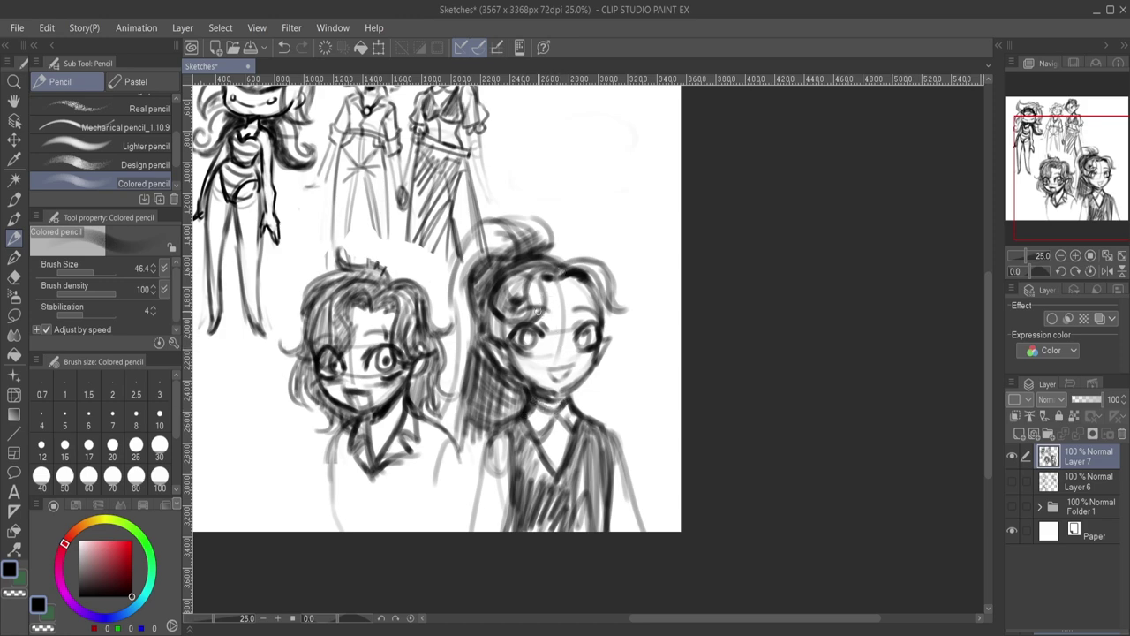
# Strengthen the chin and neck, darken the hair shadow, and contour her body edge and right shoulder.
pyautogui.moveTo(542, 396)
pyautogui.mouseDown()
pyautogui.moveTo(560, 402)
pyautogui.moveTo(530, 396)
pyautogui.mouseUp()
pyautogui.moveTo(512, 388)
pyautogui.mouseDown()
pyautogui.moveTo(501, 421)
pyautogui.moveTo(518, 402)
pyautogui.moveTo(512, 417)
pyautogui.moveTo(512, 394)
pyautogui.moveTo(499, 417)
pyautogui.moveTo(507, 390)
pyautogui.moveTo(488, 428)
pyautogui.moveTo(478, 348)
pyautogui.moveTo(469, 398)
pyautogui.moveTo(506, 453)
pyautogui.moveTo(513, 430)
pyautogui.moveTo(487, 444)
pyautogui.moveTo(500, 481)
pyautogui.mouseUp()
pyautogui.moveTo(491, 442); pyautogui.dragTo(468, 528)
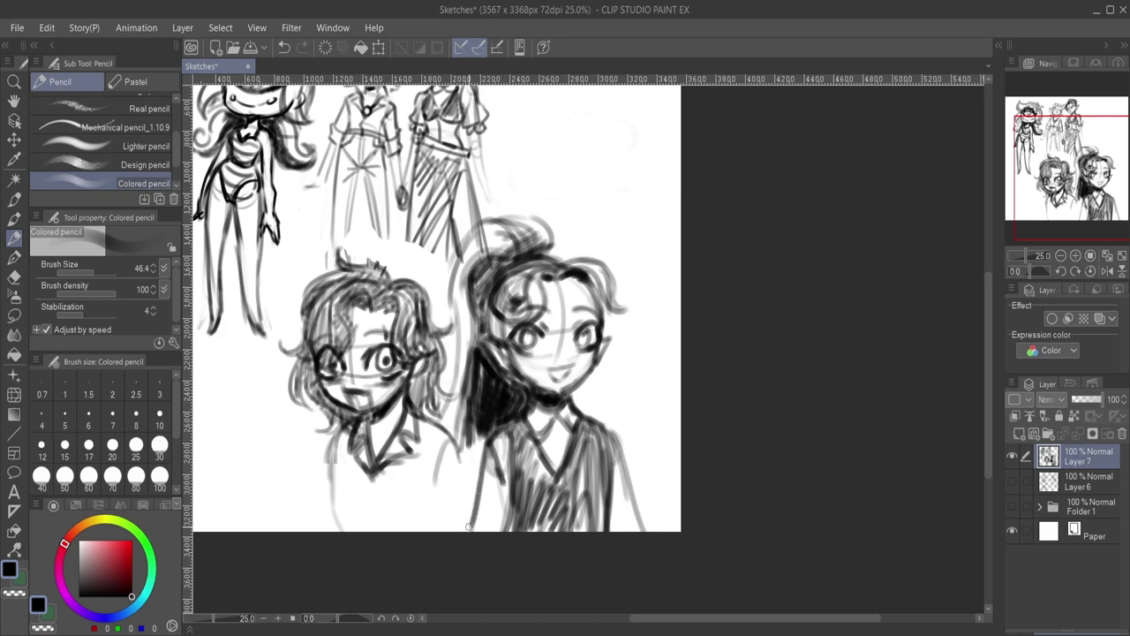
pyautogui.moveTo(611, 438); pyautogui.dragTo(597, 466)
# Lasso both heads, shrink them proportionally and shift them left, then deselect and save.
pyautogui.click(15, 315)
pyautogui.moveTo(556, 210)
pyautogui.mouseDown()
pyautogui.moveTo(459, 232)
pyautogui.moveTo(449, 267)
pyautogui.moveTo(373, 237)
pyautogui.moveTo(330, 235)
pyautogui.moveTo(266, 351)
pyautogui.moveTo(289, 523)
pyautogui.moveTo(485, 586)
pyautogui.moveTo(680, 558)
pyautogui.moveTo(585, 200)
pyautogui.moveTo(552, 187)
pyautogui.mouseUp()
pyautogui.click(528, 555)
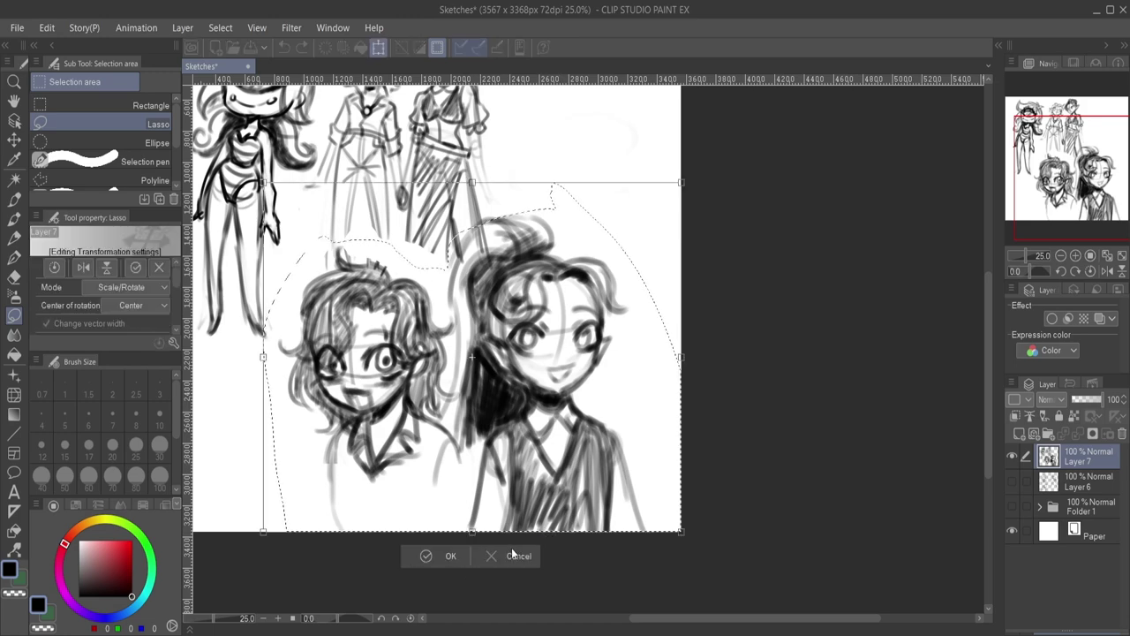
pyautogui.moveTo(461, 532); pyautogui.dragTo(459, 465)
pyautogui.moveTo(642, 465); pyautogui.dragTo(626, 456)
pyautogui.moveTo(460, 419); pyautogui.dragTo(417, 426)
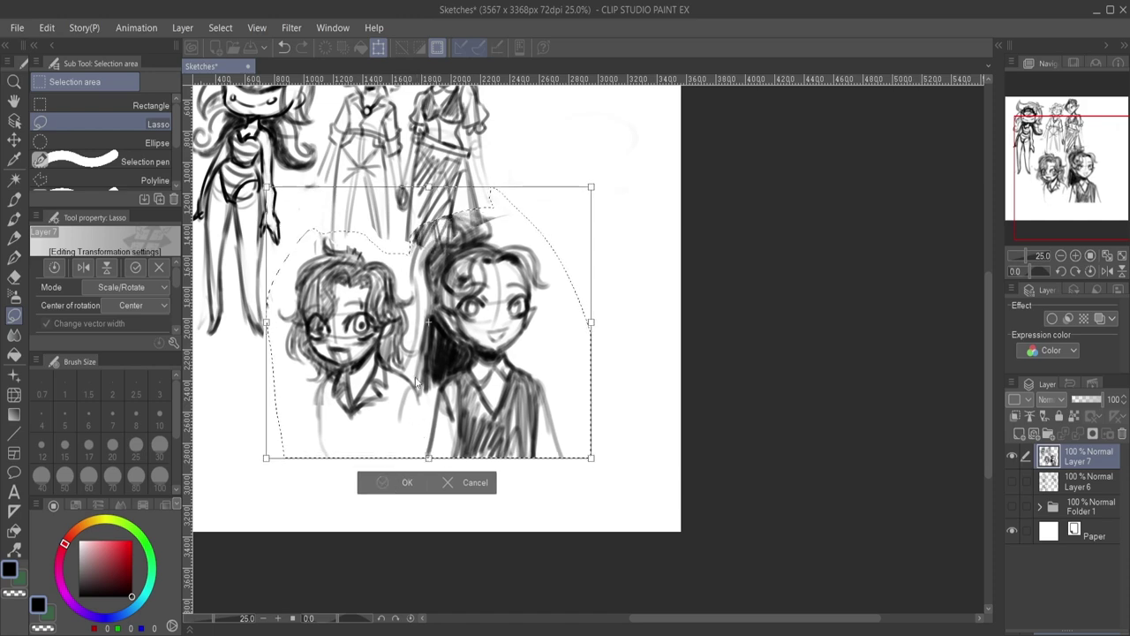
pyautogui.press('Return')
pyautogui.hotkey('ctrl', 'd')
pyautogui.hotkey('ctrl', 's')
# Select the right girl's left eye, apply a Scale/Rotate transform to it, and deselect.
pyautogui.scroll(2, 414, 377)
pyautogui.moveTo(528, 246)
pyautogui.mouseDown()
pyautogui.moveTo(475, 259)
pyautogui.moveTo(493, 295)
pyautogui.moveTo(539, 248)
pyautogui.mouseUp()
pyautogui.click(543, 327)
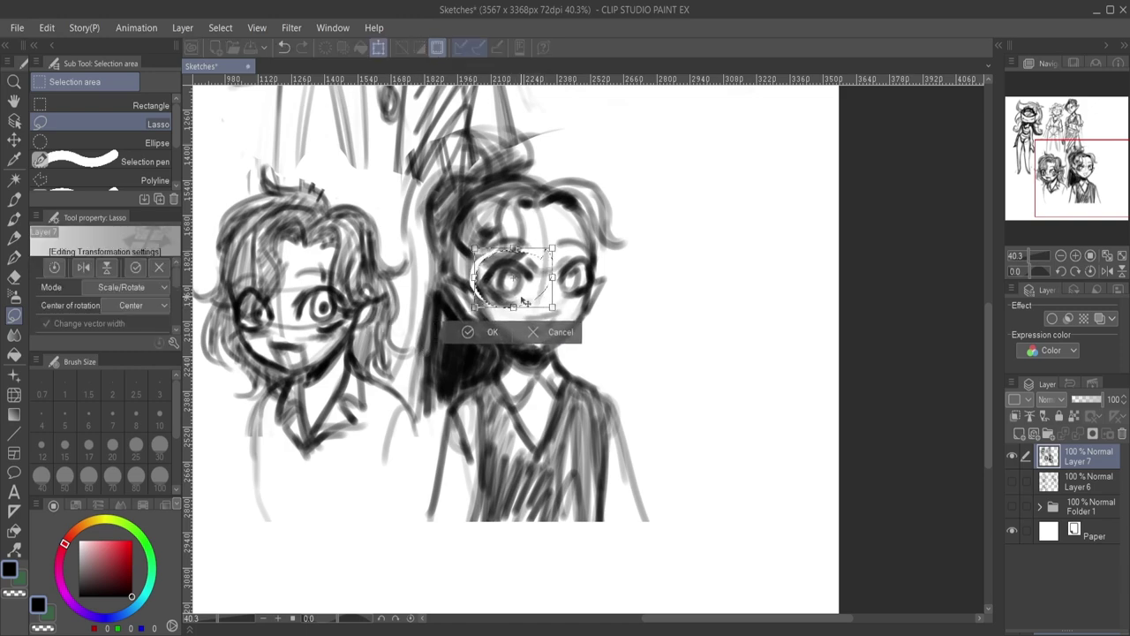
pyautogui.click(481, 333)
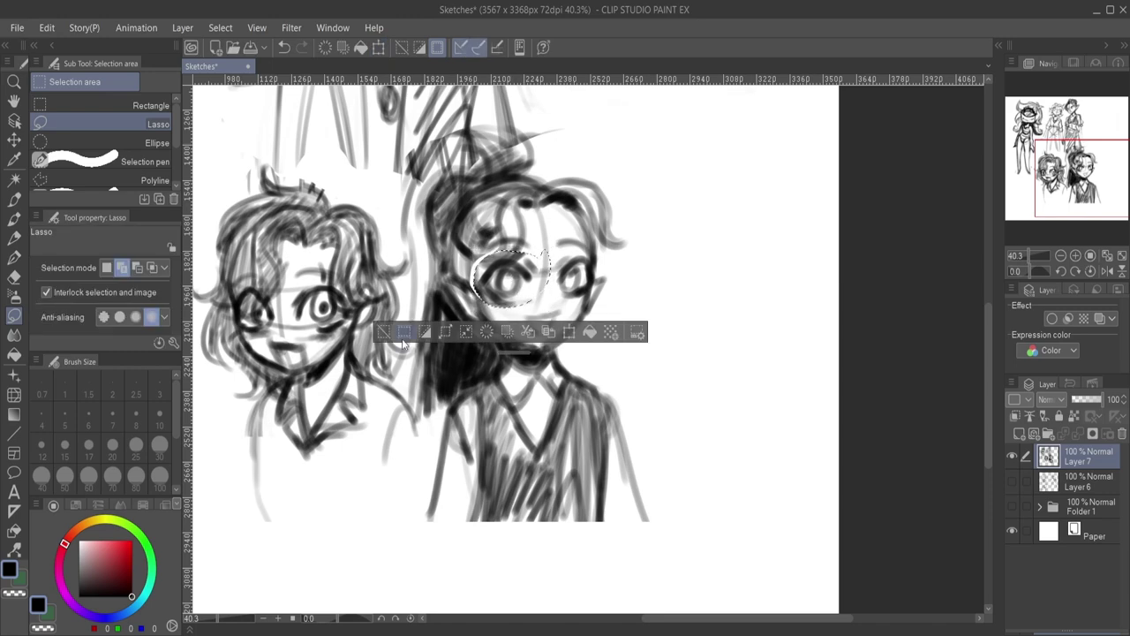
pyautogui.click(402, 343)
pyautogui.hotkey('ctrl', 's')
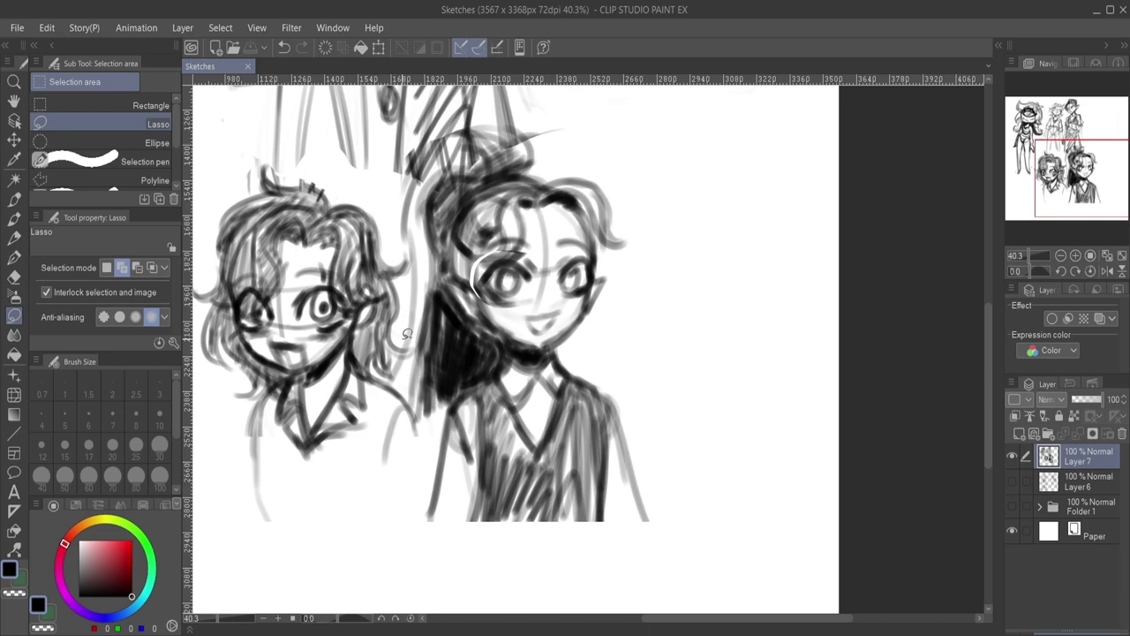
pyautogui.scroll(-2, 574, 177)
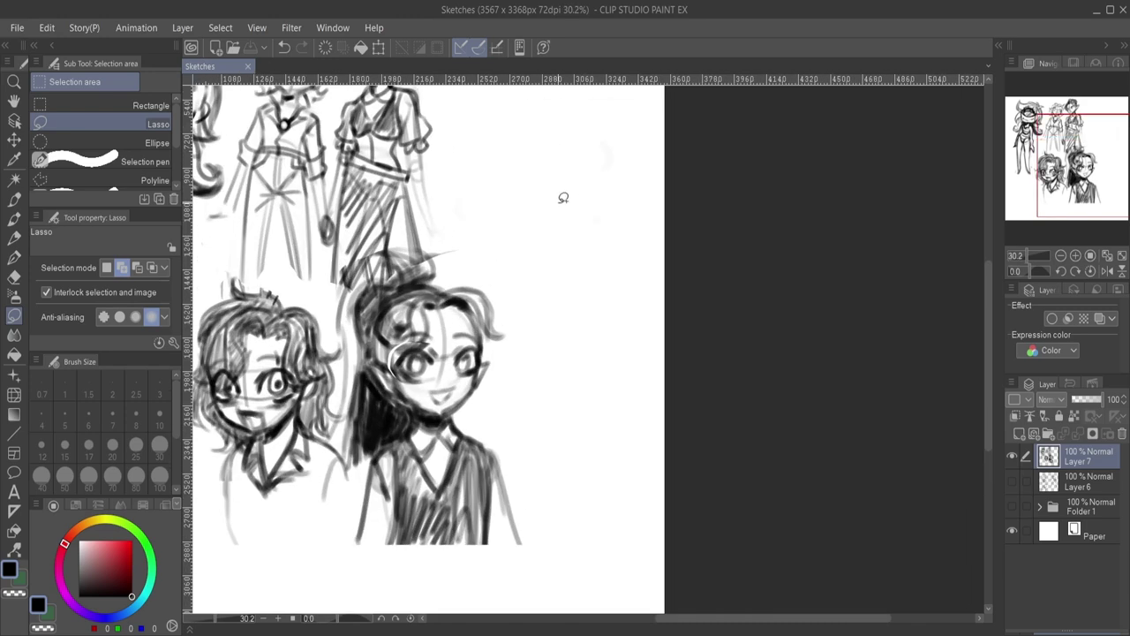
pyautogui.press('p')
pyautogui.moveTo(571, 157)
pyautogui.mouseDown()
pyautogui.moveTo(647, 218)
pyautogui.moveTo(583, 159)
pyautogui.mouseUp()
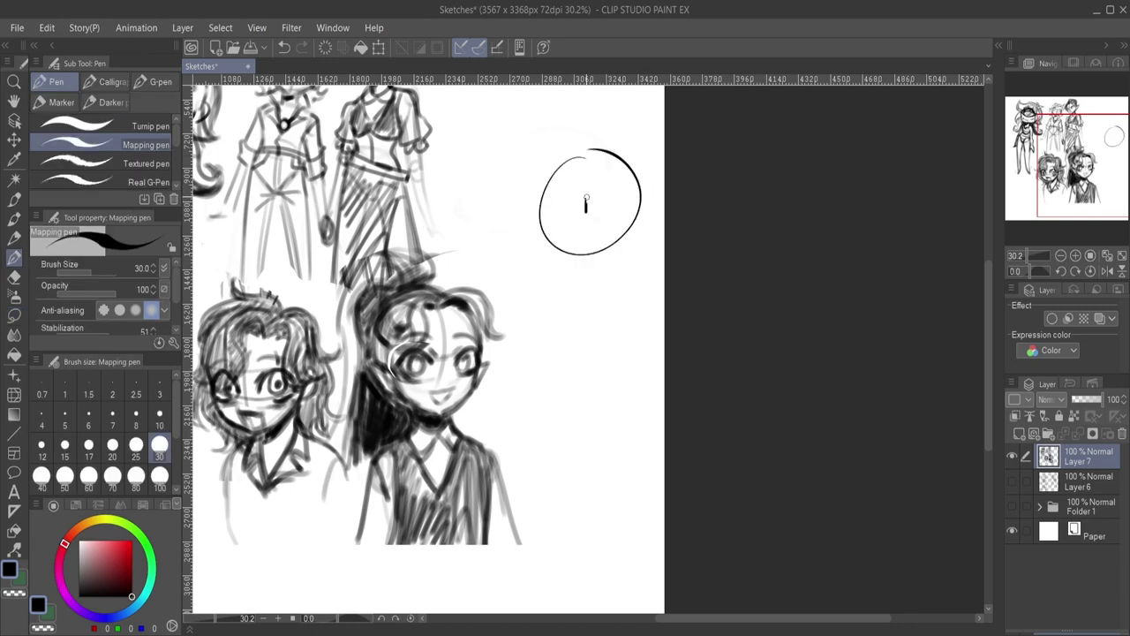
pyautogui.moveTo(580, 200); pyautogui.dragTo(592, 212)
pyautogui.moveTo(592, 200); pyautogui.dragTo(580, 212)
pyautogui.press('e')
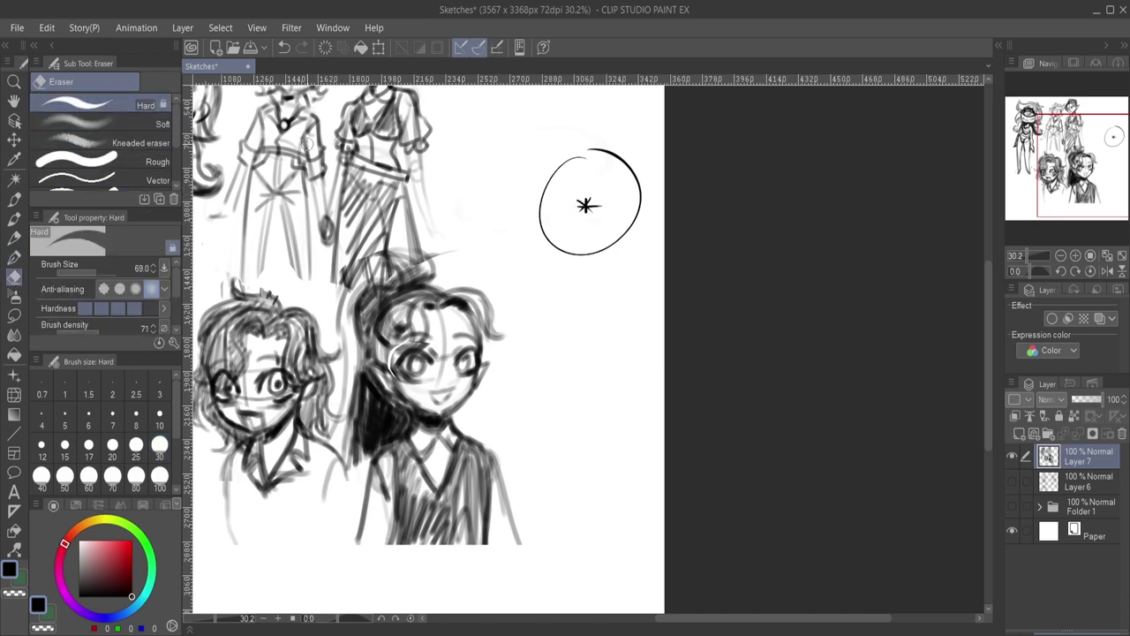
pyautogui.moveTo(609, 213)
pyautogui.mouseDown()
pyautogui.moveTo(575, 217)
pyautogui.moveTo(550, 244)
pyautogui.moveTo(631, 207)
pyautogui.mouseUp()
pyautogui.click(102, 268)
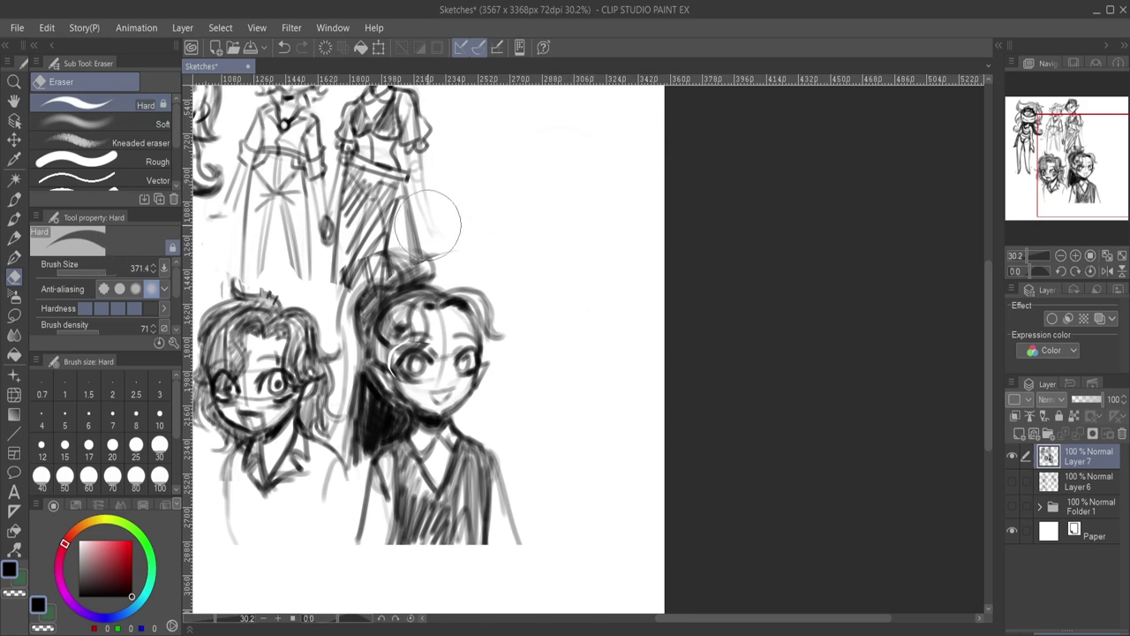
pyautogui.click(14, 236)
pyautogui.moveTo(573, 180)
pyautogui.mouseDown()
pyautogui.moveTo(594, 168)
pyautogui.moveTo(569, 177)
pyautogui.mouseUp()
pyautogui.hotkey('ctrl', 'z')
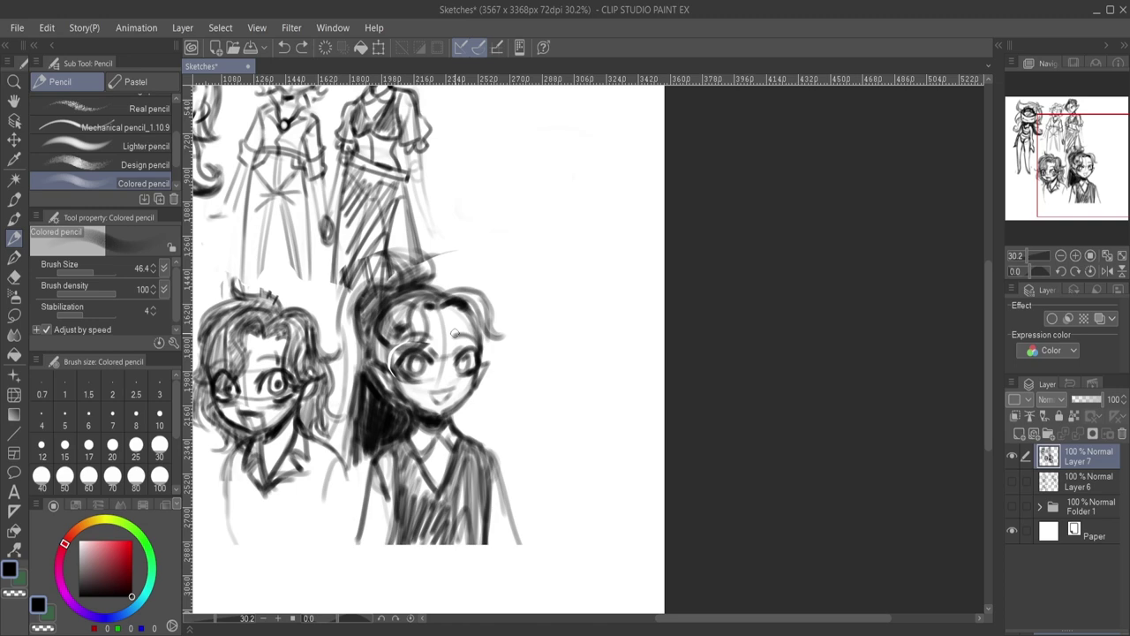
# Add a hair bun with a darkened right side, restroke the hair and shoulder edge, and add a small circle nearby.
pyautogui.moveTo(408, 280)
pyautogui.mouseDown()
pyautogui.moveTo(345, 268)
pyautogui.moveTo(332, 297)
pyautogui.mouseUp()
pyautogui.moveTo(415, 244)
pyautogui.mouseDown()
pyautogui.moveTo(433, 265)
pyautogui.moveTo(402, 287)
pyautogui.moveTo(362, 256)
pyautogui.moveTo(337, 447)
pyautogui.mouseUp()
pyautogui.moveTo(356, 347); pyautogui.dragTo(353, 442)
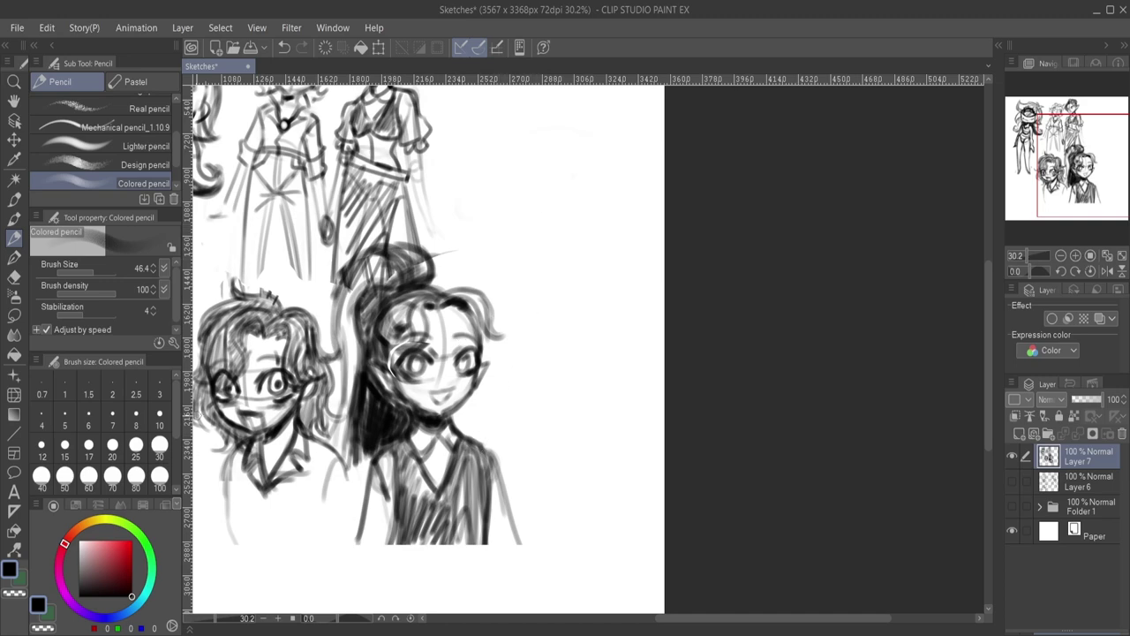
pyautogui.moveTo(420, 254)
pyautogui.mouseDown()
pyautogui.moveTo(429, 279)
pyautogui.moveTo(438, 256)
pyautogui.moveTo(440, 283)
pyautogui.moveTo(435, 274)
pyautogui.moveTo(428, 289)
pyautogui.mouseUp()
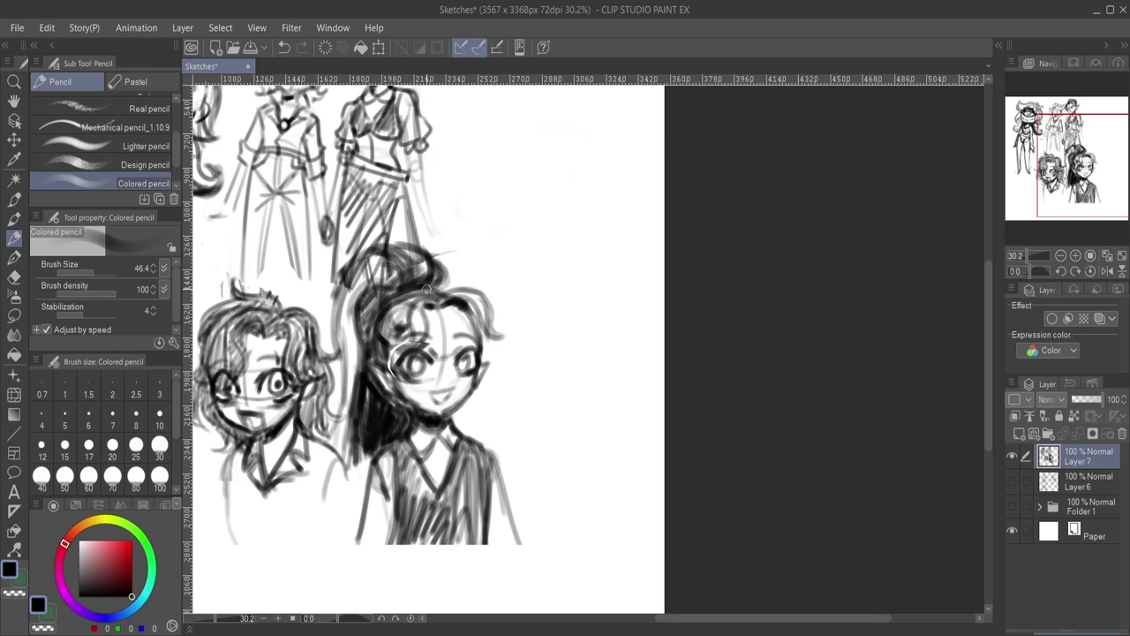
pyautogui.moveTo(553, 265); pyautogui.dragTo(556, 267)
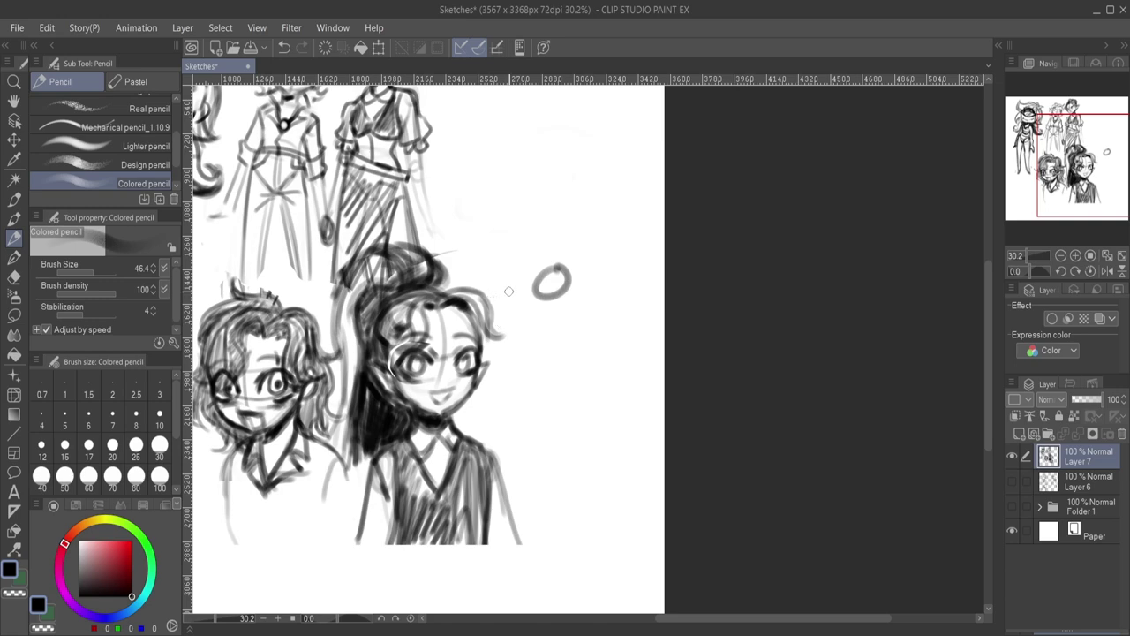
# Erase the small stray oval to the right of the girl's head with the Hard eraser.
pyautogui.click(15, 275)
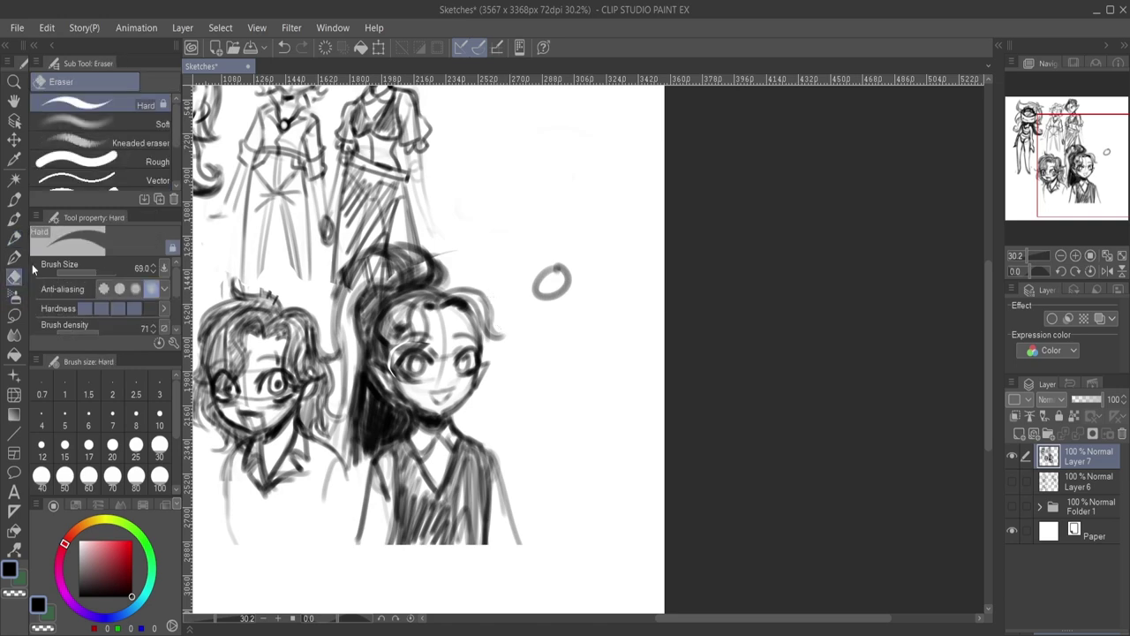
pyautogui.moveTo(565, 270)
pyautogui.mouseDown()
pyautogui.moveTo(535, 297)
pyautogui.moveTo(573, 263)
pyautogui.mouseUp()
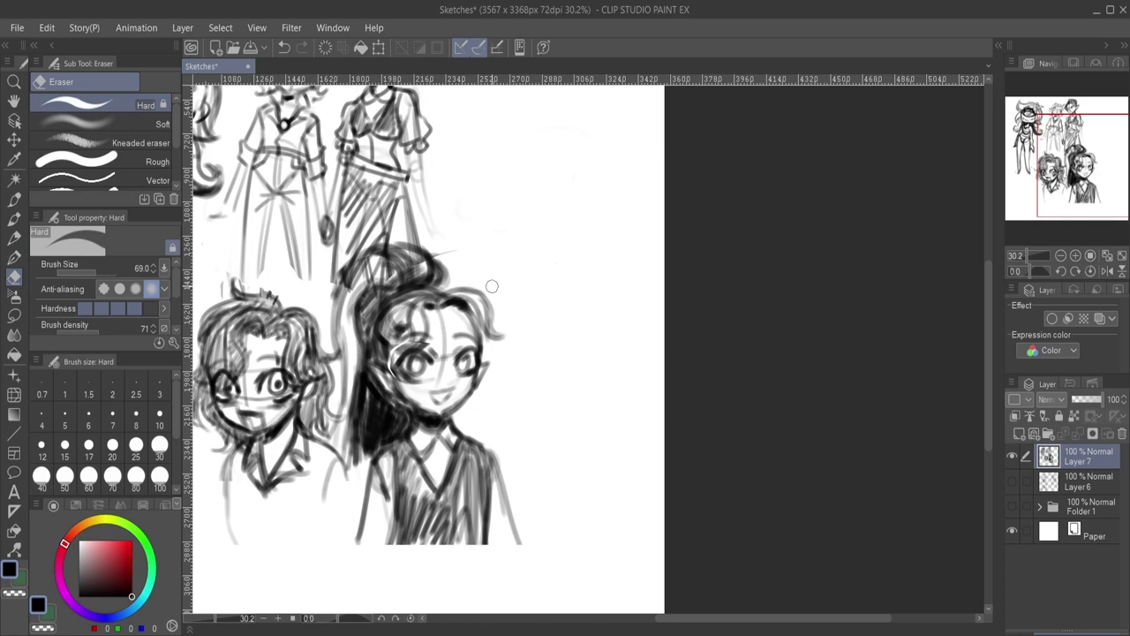
pyautogui.click(14, 237)
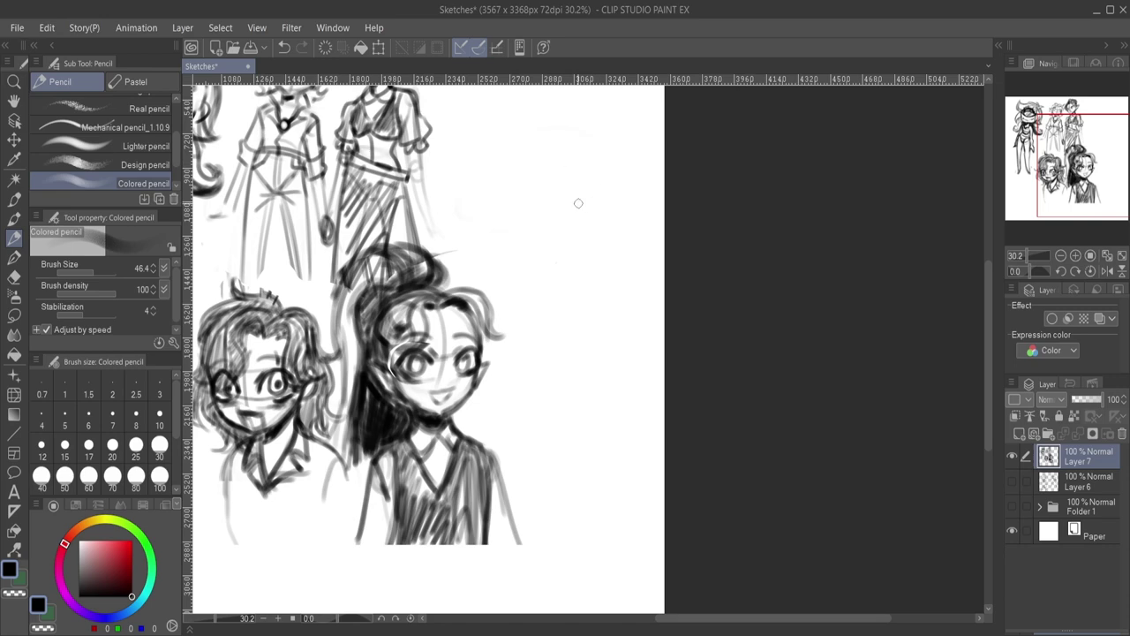
# Draw an upper-right head circle with cross guidelines, filled eyes, a small nose, and neck strokes below.
pyautogui.moveTo(556, 150)
pyautogui.mouseDown()
pyautogui.moveTo(574, 226)
pyautogui.moveTo(587, 221)
pyautogui.moveTo(594, 146)
pyautogui.moveTo(625, 174)
pyautogui.moveTo(613, 221)
pyautogui.moveTo(570, 246)
pyautogui.mouseUp()
pyautogui.moveTo(538, 193)
pyautogui.mouseDown()
pyautogui.moveTo(597, 189)
pyautogui.moveTo(629, 185)
pyautogui.mouseUp()
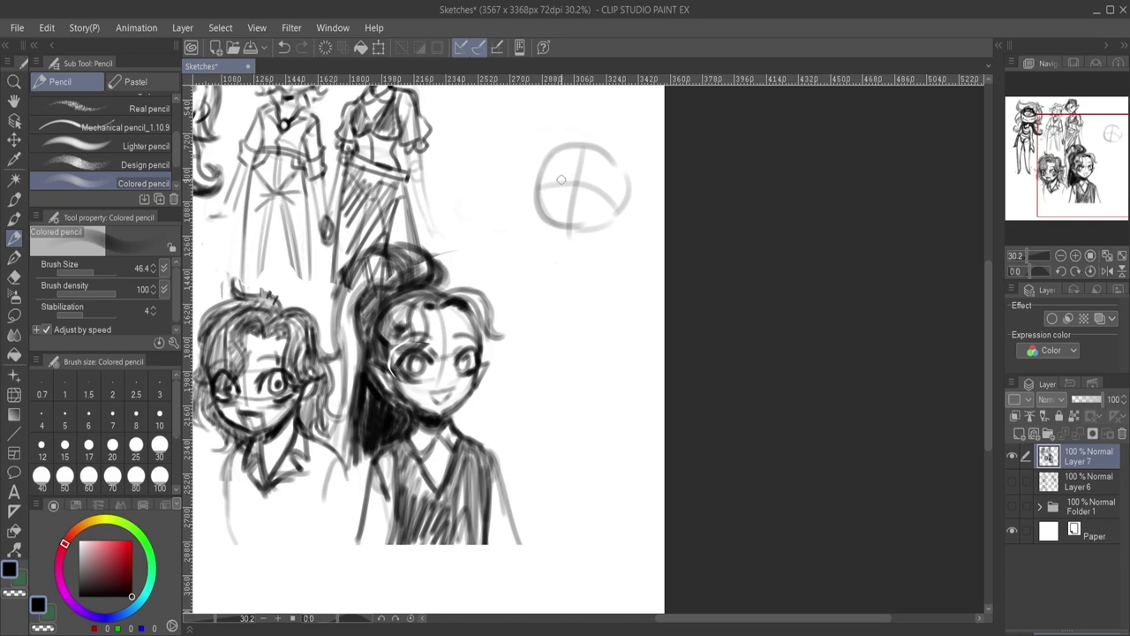
pyautogui.moveTo(572, 145)
pyautogui.mouseDown()
pyautogui.moveTo(546, 182)
pyautogui.moveTo(543, 222)
pyautogui.moveTo(563, 247)
pyautogui.moveTo(584, 246)
pyautogui.moveTo(565, 249)
pyautogui.moveTo(541, 219)
pyautogui.moveTo(559, 146)
pyautogui.moveTo(539, 188)
pyautogui.moveTo(609, 188)
pyautogui.moveTo(611, 199)
pyautogui.moveTo(537, 192)
pyautogui.moveTo(606, 186)
pyautogui.moveTo(612, 198)
pyautogui.moveTo(553, 189)
pyautogui.mouseUp()
pyautogui.moveTo(586, 188); pyautogui.dragTo(604, 192)
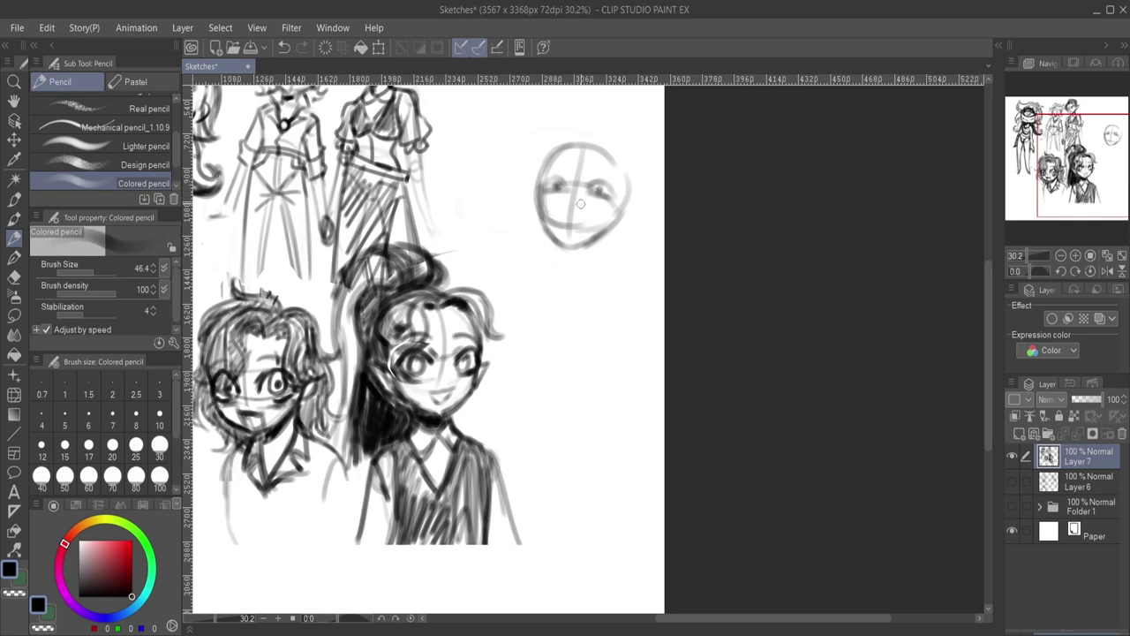
pyautogui.moveTo(572, 207); pyautogui.dragTo(568, 214)
pyautogui.moveTo(554, 260); pyautogui.dragTo(632, 265)
pyautogui.moveTo(615, 217)
pyautogui.mouseDown()
pyautogui.moveTo(610, 260)
pyautogui.moveTo(572, 246)
pyautogui.moveTo(608, 228)
pyautogui.moveTo(570, 261)
pyautogui.moveTo(618, 225)
pyautogui.mouseUp()
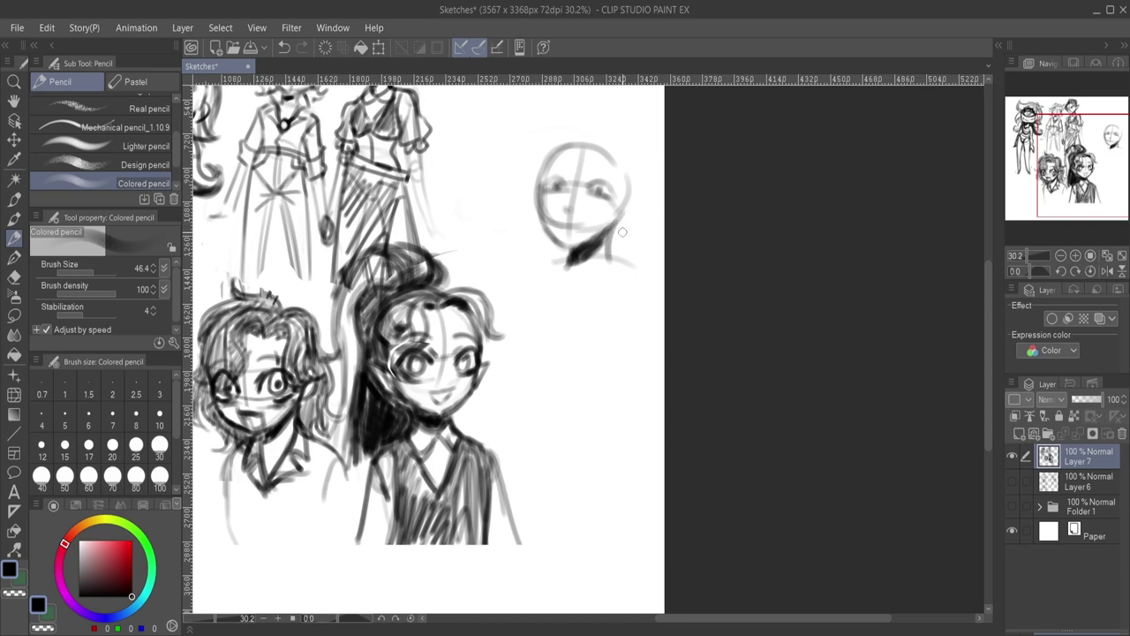
# Darken the neck's right edge and draw dark hair strokes arcing over the right-hand head.
pyautogui.moveTo(615, 229)
pyautogui.mouseDown()
pyautogui.moveTo(611, 256)
pyautogui.moveTo(637, 276)
pyautogui.mouseUp()
pyautogui.moveTo(558, 152); pyautogui.dragTo(609, 158)
pyautogui.moveTo(574, 157)
pyautogui.mouseDown()
pyautogui.moveTo(558, 134)
pyautogui.moveTo(611, 150)
pyautogui.moveTo(587, 130)
pyautogui.moveTo(542, 161)
pyautogui.moveTo(560, 136)
pyautogui.moveTo(618, 147)
pyautogui.mouseUp()
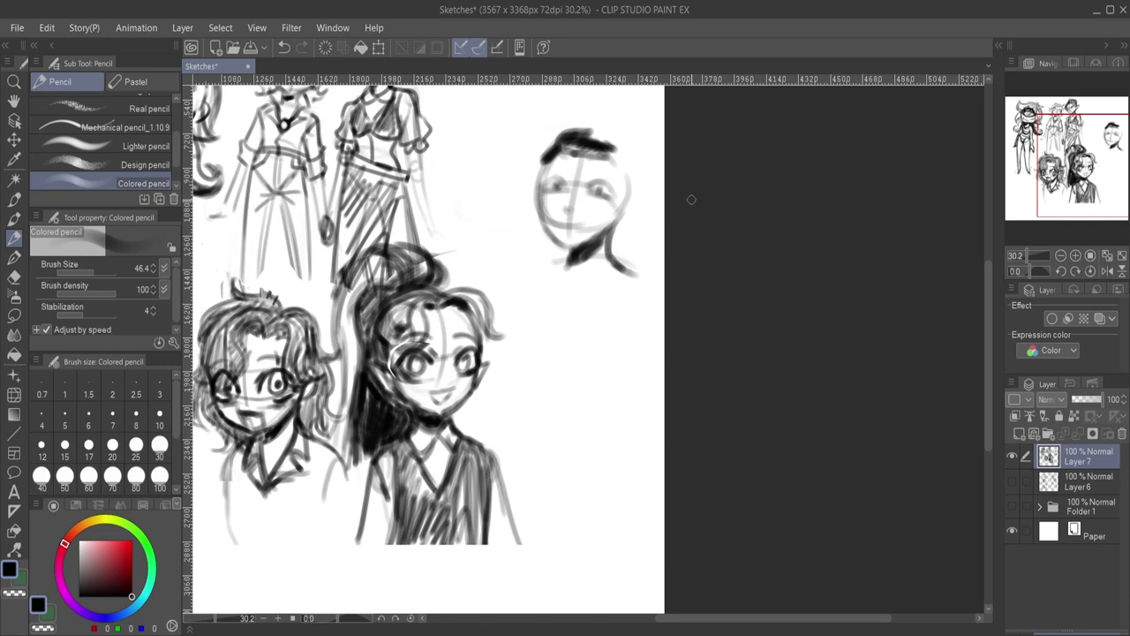
# Shade the hair fuller, redraw the left face outline and right cheek, and hatch the neck.
pyautogui.moveTo(583, 136)
pyautogui.mouseDown()
pyautogui.moveTo(612, 146)
pyautogui.moveTo(618, 163)
pyautogui.moveTo(548, 154)
pyautogui.moveTo(569, 134)
pyautogui.moveTo(620, 152)
pyautogui.moveTo(638, 221)
pyautogui.moveTo(618, 226)
pyautogui.moveTo(635, 203)
pyautogui.moveTo(627, 208)
pyautogui.mouseUp()
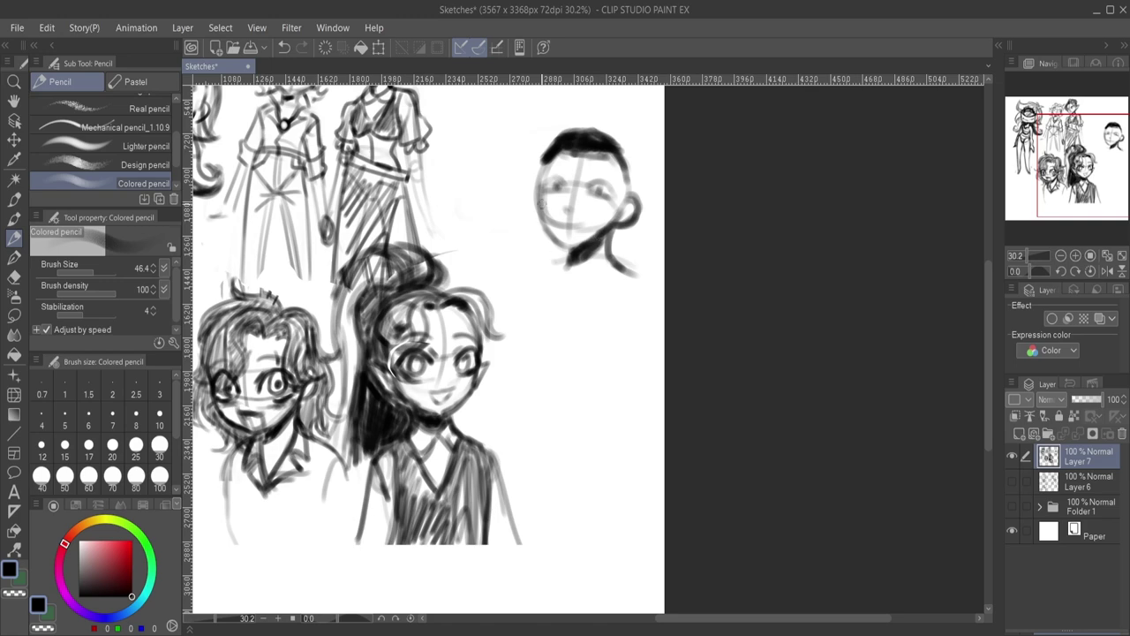
pyautogui.moveTo(535, 171)
pyautogui.mouseDown()
pyautogui.moveTo(554, 152)
pyautogui.moveTo(541, 186)
pyautogui.moveTo(570, 252)
pyautogui.mouseUp()
pyautogui.moveTo(623, 174); pyautogui.dragTo(630, 194)
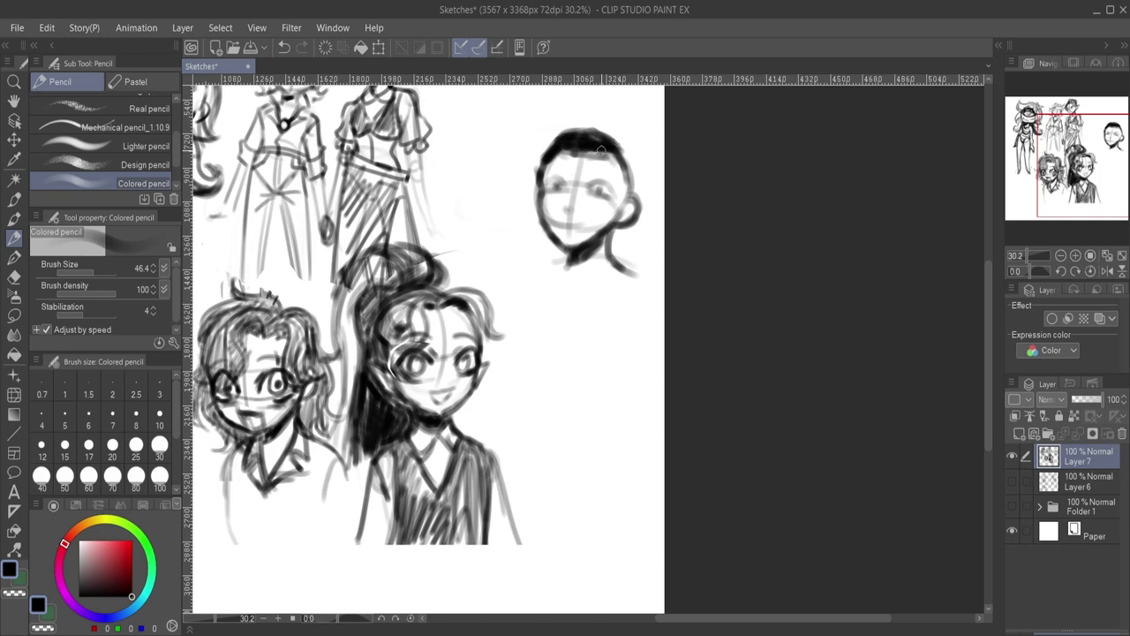
pyautogui.moveTo(600, 145)
pyautogui.mouseDown()
pyautogui.moveTo(632, 165)
pyautogui.moveTo(630, 182)
pyautogui.moveTo(621, 150)
pyautogui.moveTo(570, 133)
pyautogui.moveTo(599, 142)
pyautogui.moveTo(574, 135)
pyautogui.moveTo(545, 158)
pyautogui.moveTo(567, 134)
pyautogui.moveTo(536, 182)
pyautogui.moveTo(572, 145)
pyautogui.moveTo(619, 157)
pyautogui.moveTo(628, 182)
pyautogui.moveTo(592, 143)
pyautogui.moveTo(544, 162)
pyautogui.moveTo(593, 152)
pyautogui.moveTo(559, 153)
pyautogui.moveTo(582, 150)
pyautogui.moveTo(578, 137)
pyautogui.moveTo(630, 170)
pyautogui.moveTo(627, 157)
pyautogui.moveTo(643, 197)
pyautogui.moveTo(630, 192)
pyautogui.moveTo(627, 149)
pyautogui.moveTo(574, 141)
pyautogui.mouseUp()
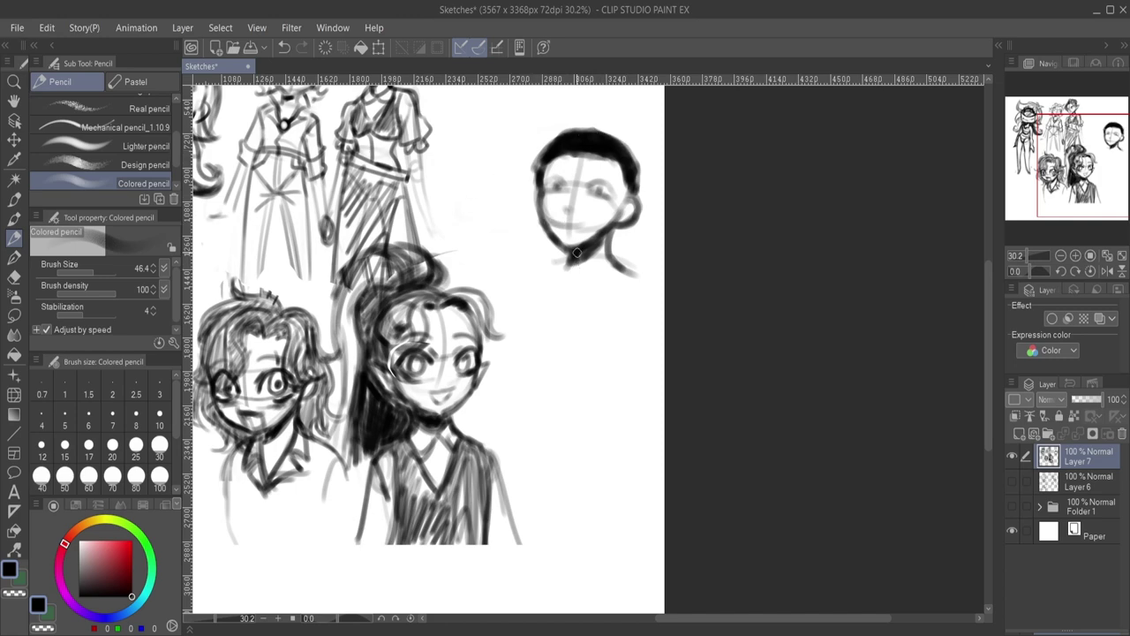
pyautogui.moveTo(609, 224); pyautogui.dragTo(624, 263)
# With the Soft eraser, rub out the facial feature lines inside the top-right head.
pyautogui.press('e')
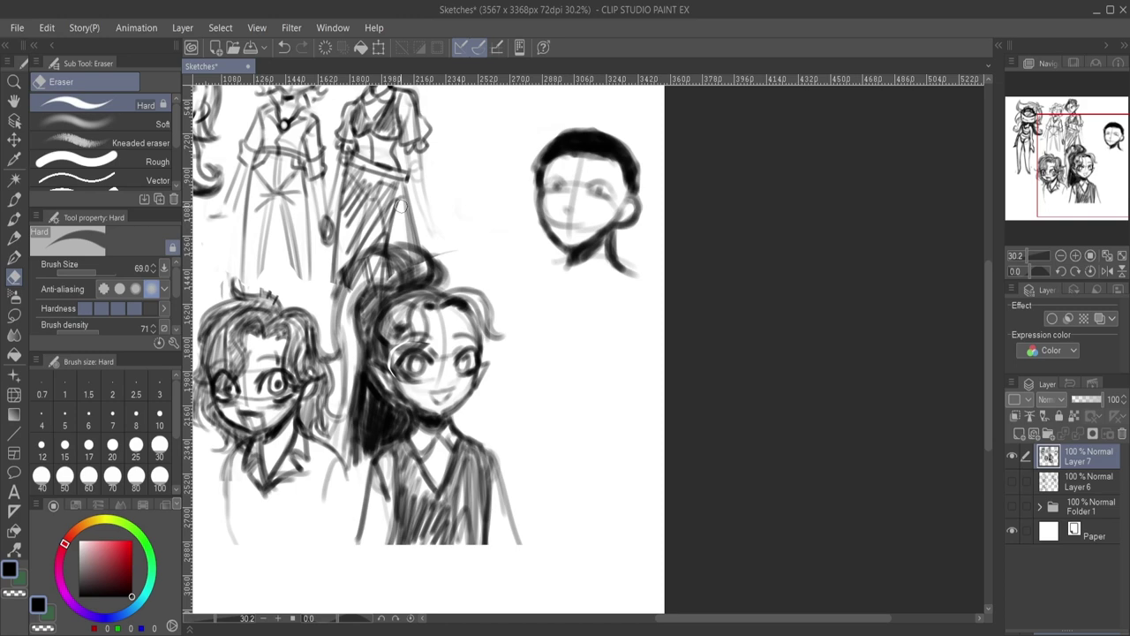
pyautogui.click(133, 124)
pyautogui.moveTo(607, 170)
pyautogui.mouseDown()
pyautogui.moveTo(582, 199)
pyautogui.moveTo(570, 185)
pyautogui.moveTo(618, 221)
pyautogui.moveTo(581, 197)
pyautogui.mouseUp()
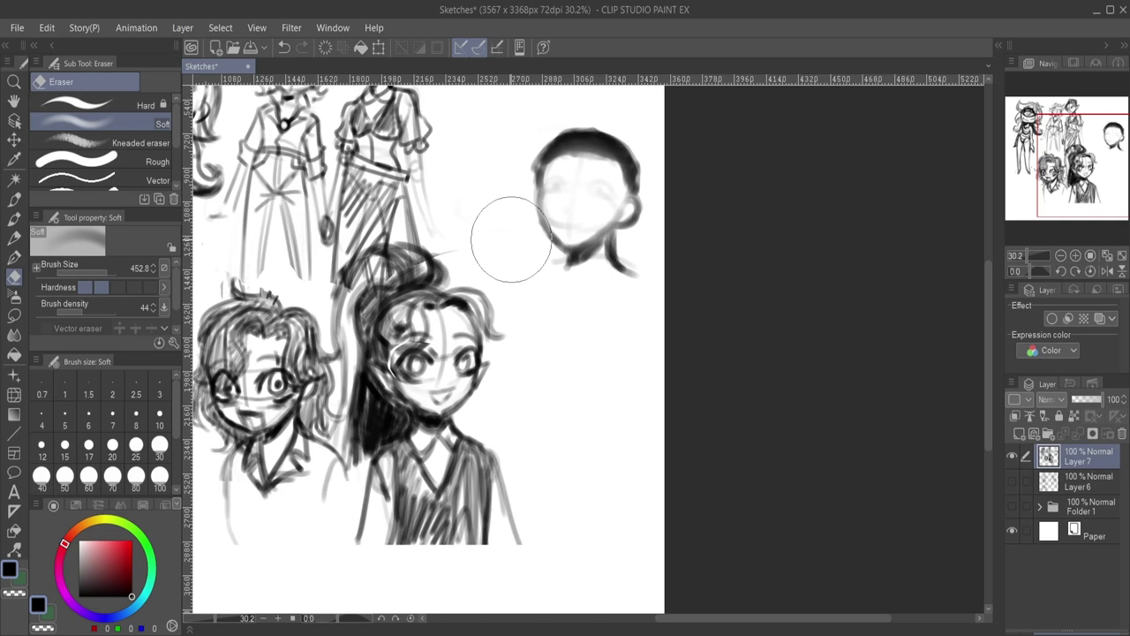
pyautogui.moveTo(576, 207); pyautogui.dragTo(580, 194)
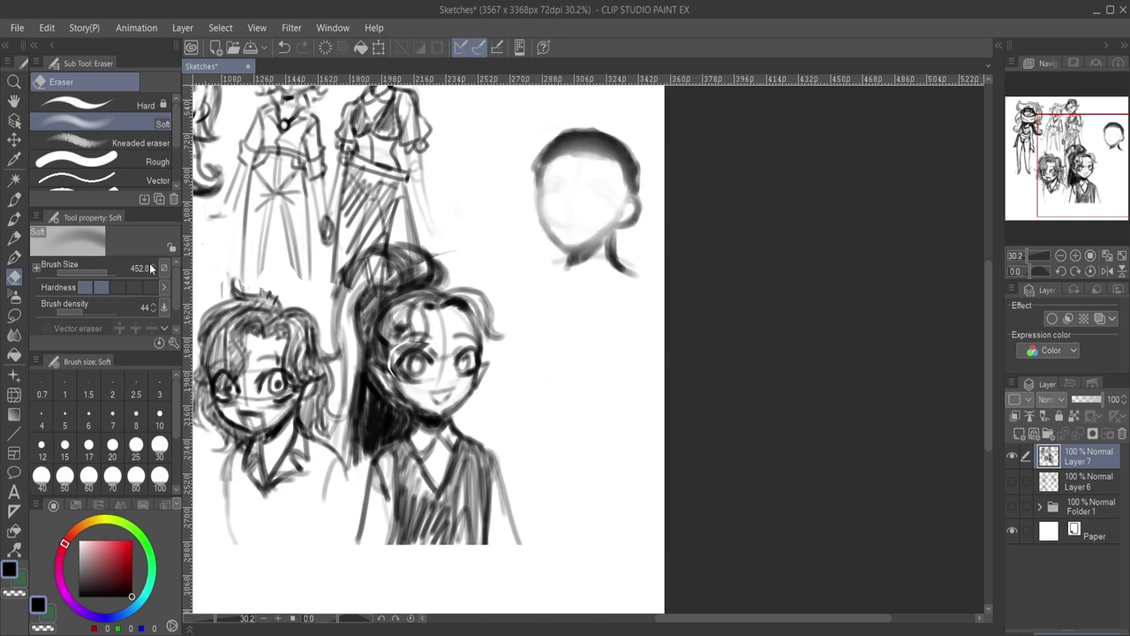
# With the Colored pencil, redraw the head's left and upper outline and sketch an ear on its right.
pyautogui.click(15, 236)
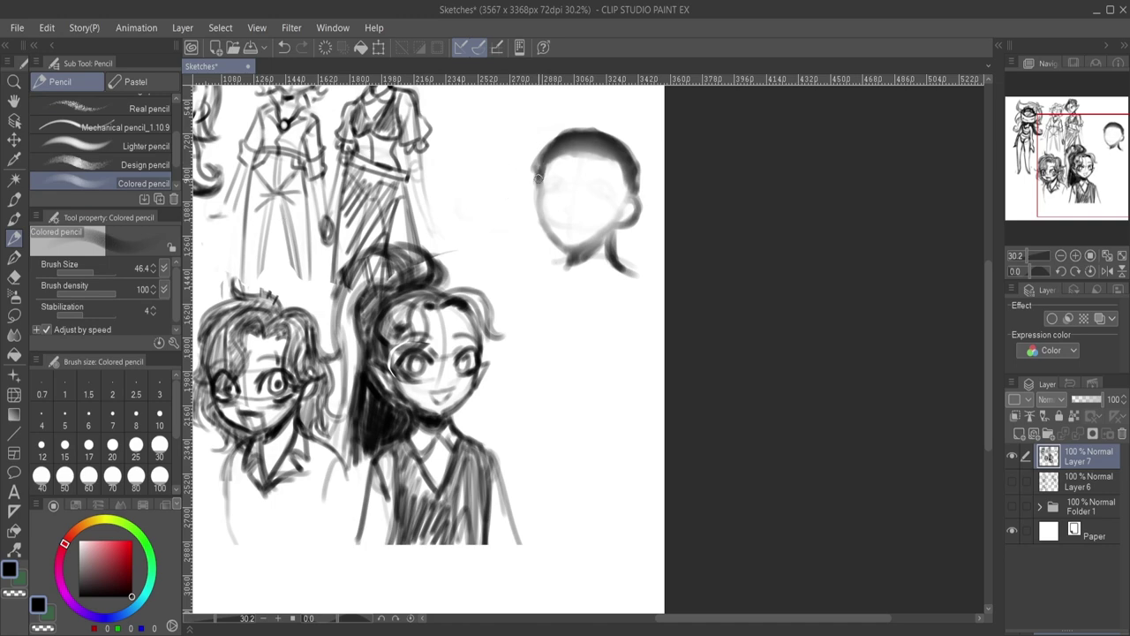
pyautogui.moveTo(537, 178)
pyautogui.mouseDown()
pyautogui.moveTo(540, 226)
pyautogui.moveTo(540, 189)
pyautogui.moveTo(538, 217)
pyautogui.moveTo(572, 256)
pyautogui.moveTo(627, 215)
pyautogui.moveTo(581, 250)
pyautogui.mouseUp()
pyautogui.moveTo(632, 196)
pyautogui.mouseDown()
pyautogui.moveTo(631, 226)
pyautogui.moveTo(637, 192)
pyautogui.moveTo(630, 200)
pyautogui.mouseUp()
pyautogui.moveTo(558, 143)
pyautogui.mouseDown()
pyautogui.moveTo(613, 162)
pyautogui.moveTo(596, 140)
pyautogui.moveTo(567, 141)
pyautogui.moveTo(600, 143)
pyautogui.moveTo(635, 185)
pyautogui.moveTo(598, 132)
pyautogui.moveTo(552, 138)
pyautogui.moveTo(537, 179)
pyautogui.moveTo(555, 142)
pyautogui.moveTo(586, 130)
pyautogui.moveTo(578, 136)
pyautogui.moveTo(640, 167)
pyautogui.moveTo(576, 246)
pyautogui.mouseUp()
# Draw a horizontal face guide, then a longer, darker neck line and both shoulder lines.
pyautogui.moveTo(527, 205); pyautogui.dragTo(633, 205)
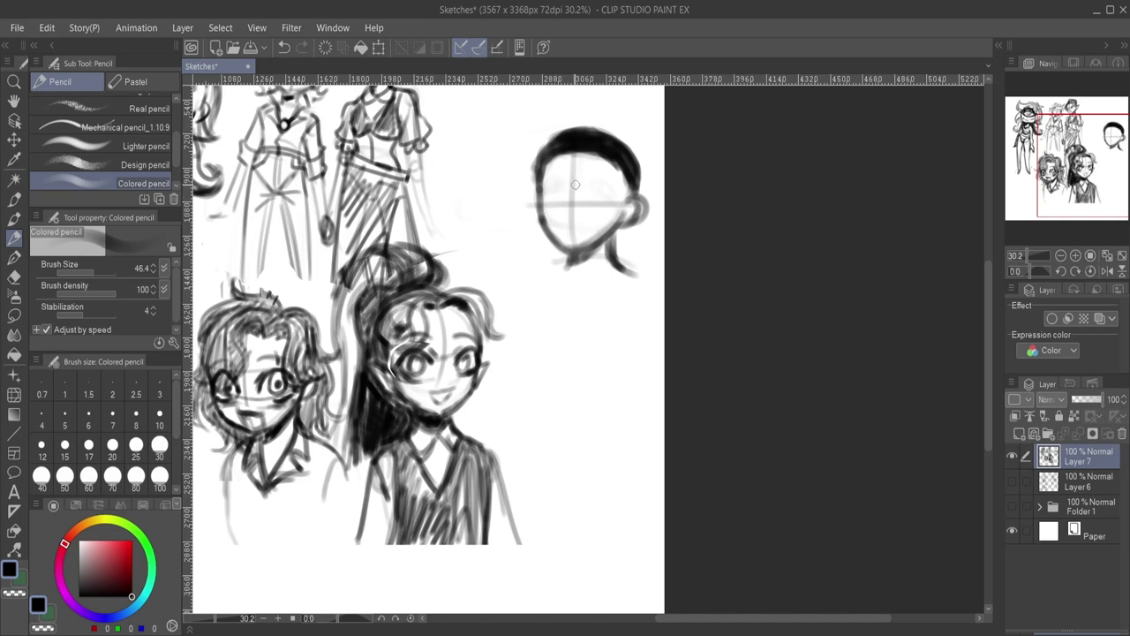
pyautogui.moveTo(539, 201); pyautogui.dragTo(637, 200)
pyautogui.moveTo(611, 234)
pyautogui.mouseDown()
pyautogui.moveTo(619, 274)
pyautogui.moveTo(616, 263)
pyautogui.moveTo(649, 289)
pyautogui.mouseUp()
pyautogui.moveTo(574, 254)
pyautogui.mouseDown()
pyautogui.moveTo(522, 282)
pyautogui.moveTo(562, 279)
pyautogui.moveTo(518, 299)
pyautogui.mouseUp()
pyautogui.moveTo(629, 283); pyautogui.dragTo(663, 303)
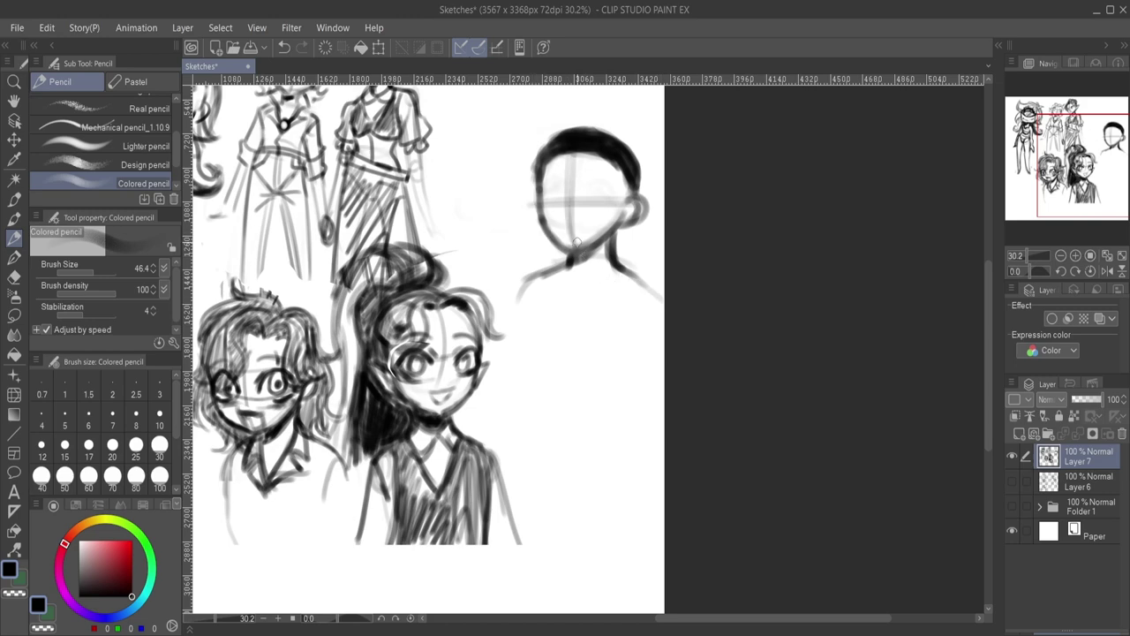
# Add centre and eye-level guides to the face and thicken the hair along the top.
pyautogui.moveTo(531, 205)
pyautogui.mouseDown()
pyautogui.moveTo(639, 210)
pyautogui.moveTo(627, 201)
pyautogui.mouseUp()
pyautogui.moveTo(569, 161); pyautogui.dragTo(571, 246)
pyautogui.moveTo(548, 203); pyautogui.dragTo(660, 202)
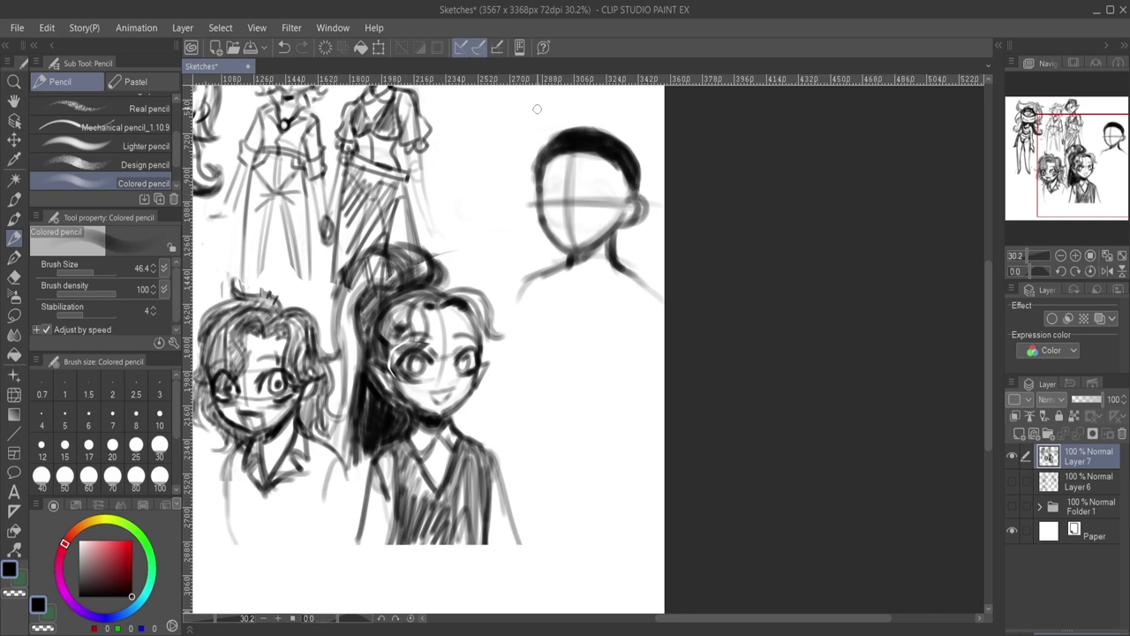
pyautogui.moveTo(547, 143)
pyautogui.mouseDown()
pyautogui.moveTo(537, 172)
pyautogui.moveTo(567, 133)
pyautogui.moveTo(558, 137)
pyautogui.moveTo(606, 135)
pyautogui.moveTo(584, 150)
pyautogui.moveTo(628, 176)
pyautogui.moveTo(623, 167)
pyautogui.moveTo(633, 192)
pyautogui.mouseUp()
# Erase the face's cross guidelines and sketch short brow and nose strokes, undoing a misplaced one.
pyautogui.press('e')
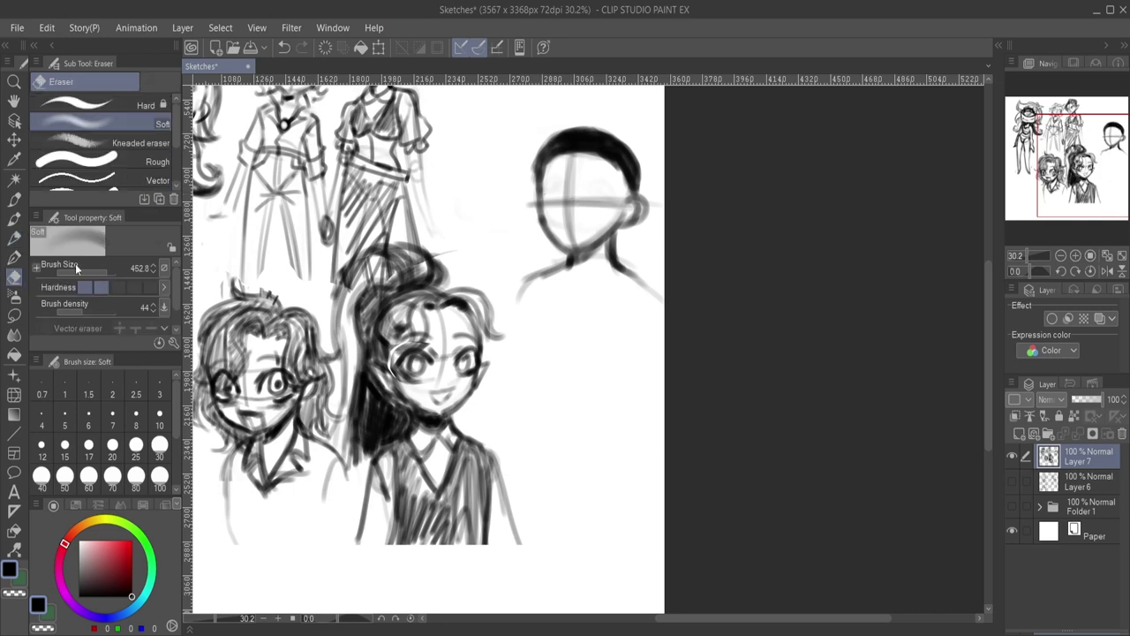
pyautogui.moveTo(585, 171)
pyautogui.mouseDown()
pyautogui.moveTo(563, 208)
pyautogui.moveTo(591, 225)
pyautogui.moveTo(610, 198)
pyautogui.moveTo(563, 219)
pyautogui.moveTo(596, 234)
pyautogui.mouseUp()
pyautogui.press('p')
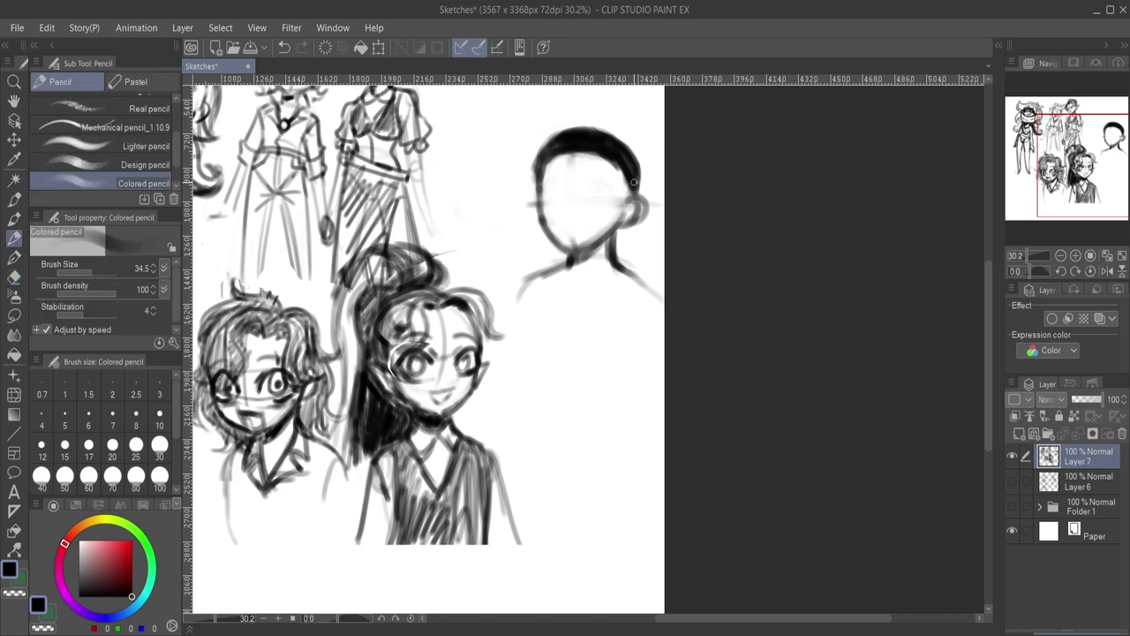
pyautogui.moveTo(574, 213)
pyautogui.mouseDown()
pyautogui.moveTo(559, 213)
pyautogui.moveTo(558, 185)
pyautogui.moveTo(567, 188)
pyautogui.moveTo(559, 214)
pyautogui.mouseUp()
pyautogui.hotkey('ctrl', 'z')
pyautogui.hotkey('ctrl', 'z')
pyautogui.hotkey('ctrl', 'z')
pyautogui.hotkey('ctrl', 'z')
pyautogui.hotkey('ctrl', 'z')
pyautogui.hotkey('ctrl', 'z')
pyautogui.moveTo(545, 182)
pyautogui.mouseDown()
pyautogui.moveTo(565, 190)
pyautogui.moveTo(565, 204)
pyautogui.moveTo(549, 189)
pyautogui.moveTo(609, 184)
pyautogui.moveTo(562, 203)
pyautogui.moveTo(569, 221)
pyautogui.mouseUp()
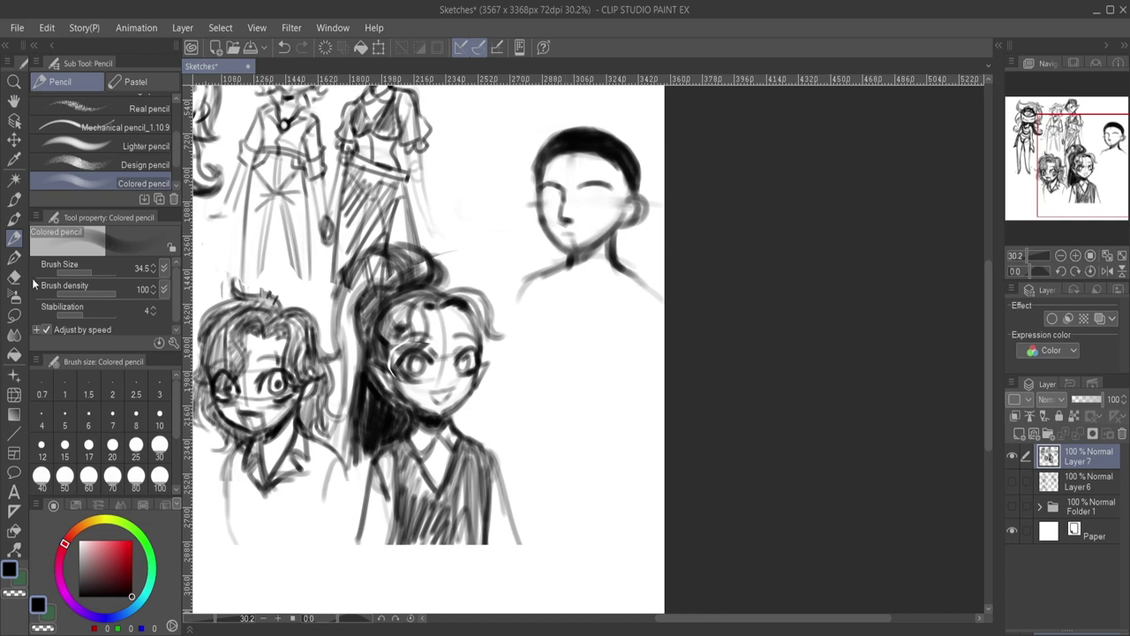
# Lighten the jaw, then redraw the cheek and jawline to the chin, neck lines and collar.
pyautogui.click(15, 276)
pyautogui.moveTo(530, 189)
pyautogui.mouseDown()
pyautogui.moveTo(544, 234)
pyautogui.moveTo(566, 255)
pyautogui.moveTo(614, 237)
pyautogui.moveTo(551, 247)
pyautogui.mouseUp()
pyautogui.click(15, 239)
pyautogui.moveTo(541, 183)
pyautogui.mouseDown()
pyautogui.moveTo(558, 247)
pyautogui.moveTo(583, 258)
pyautogui.moveTo(569, 257)
pyautogui.moveTo(559, 242)
pyautogui.moveTo(591, 256)
pyautogui.moveTo(623, 222)
pyautogui.moveTo(586, 257)
pyautogui.moveTo(629, 213)
pyautogui.mouseUp()
pyautogui.moveTo(549, 237)
pyautogui.mouseDown()
pyautogui.moveTo(569, 256)
pyautogui.moveTo(592, 247)
pyautogui.moveTo(575, 256)
pyautogui.moveTo(570, 281)
pyautogui.mouseUp()
pyautogui.moveTo(625, 232); pyautogui.dragTo(620, 279)
pyautogui.moveTo(581, 267)
pyautogui.mouseDown()
pyautogui.moveTo(595, 261)
pyautogui.moveTo(575, 264)
pyautogui.mouseUp()
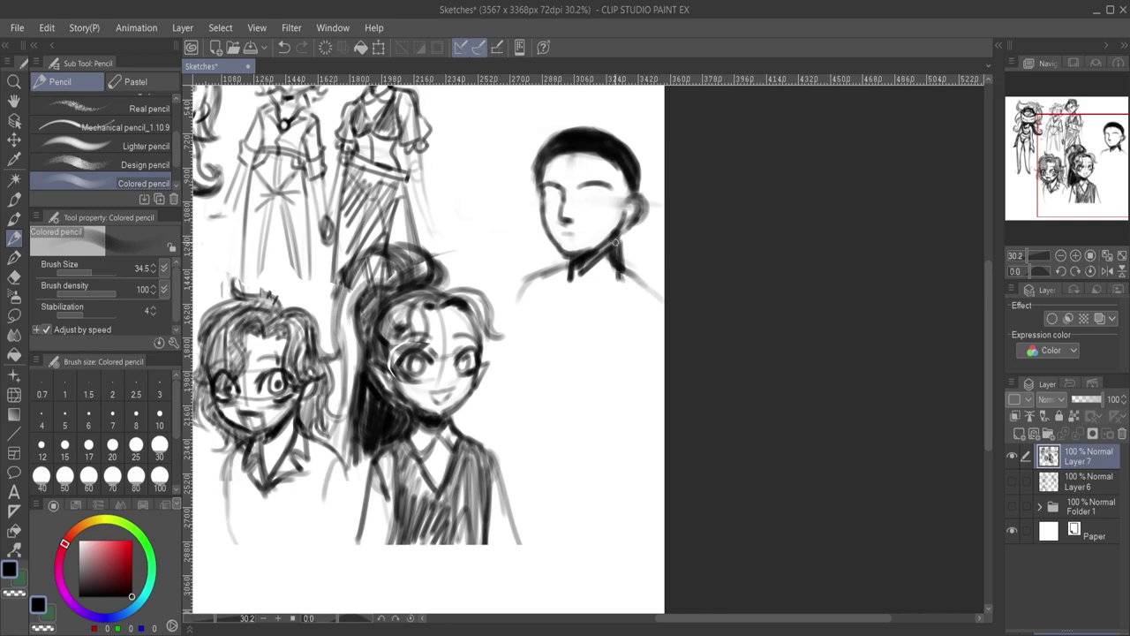
# Fill the collar and neck solid dark and darken the jaw below the ear.
pyautogui.moveTo(594, 250)
pyautogui.mouseDown()
pyautogui.moveTo(575, 273)
pyautogui.moveTo(618, 237)
pyautogui.moveTo(526, 289)
pyautogui.moveTo(621, 268)
pyautogui.moveTo(664, 304)
pyautogui.mouseUp()
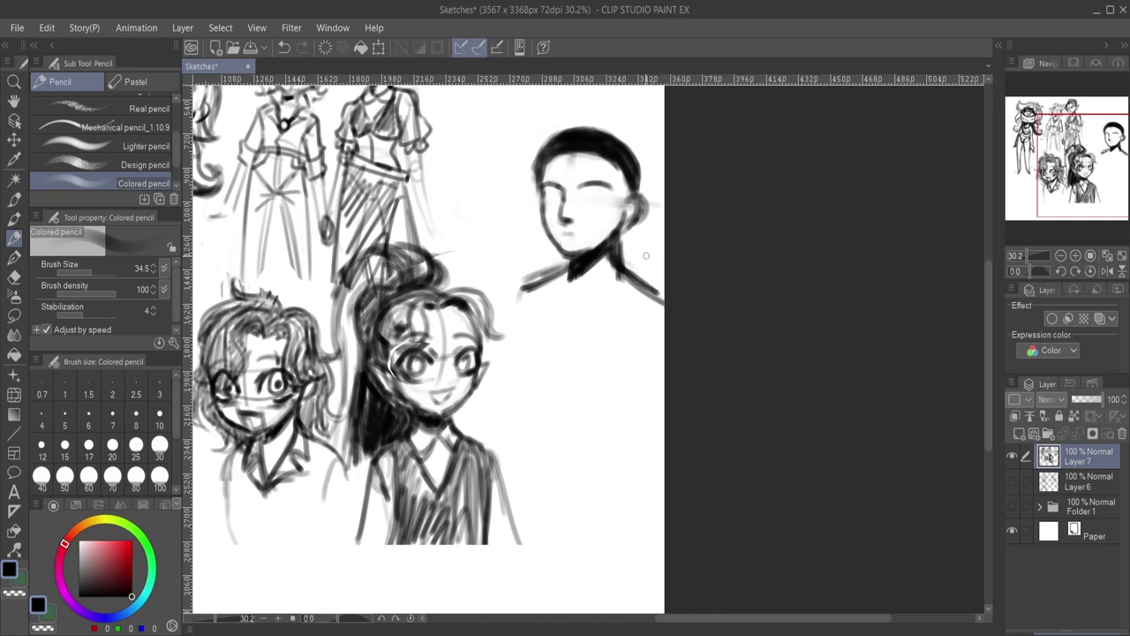
pyautogui.click(14, 592)
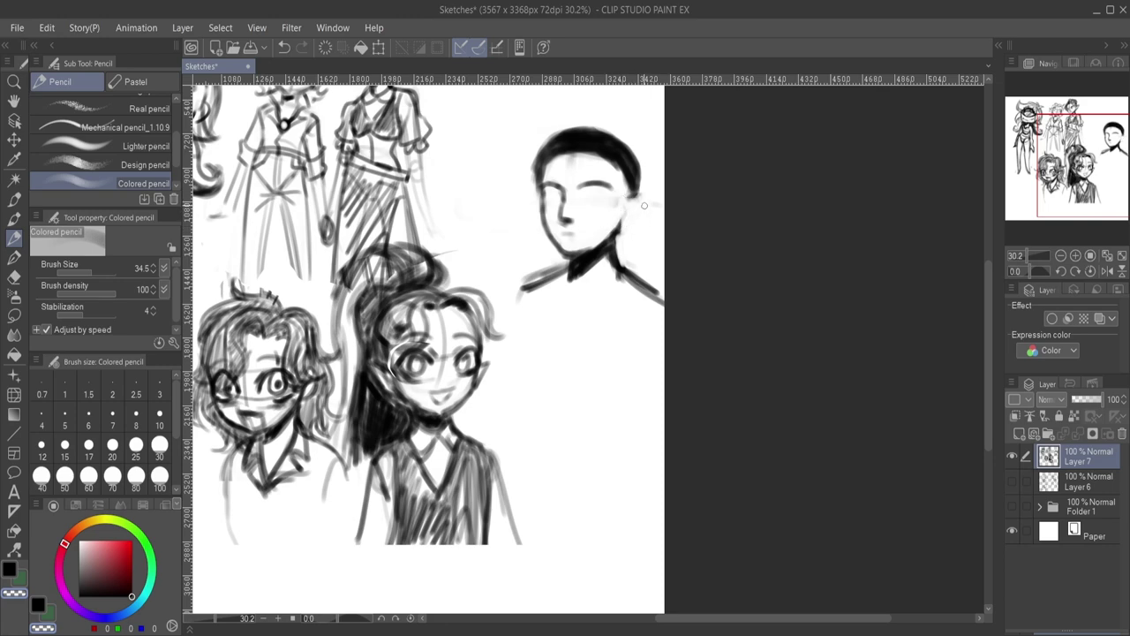
pyautogui.click(7, 575)
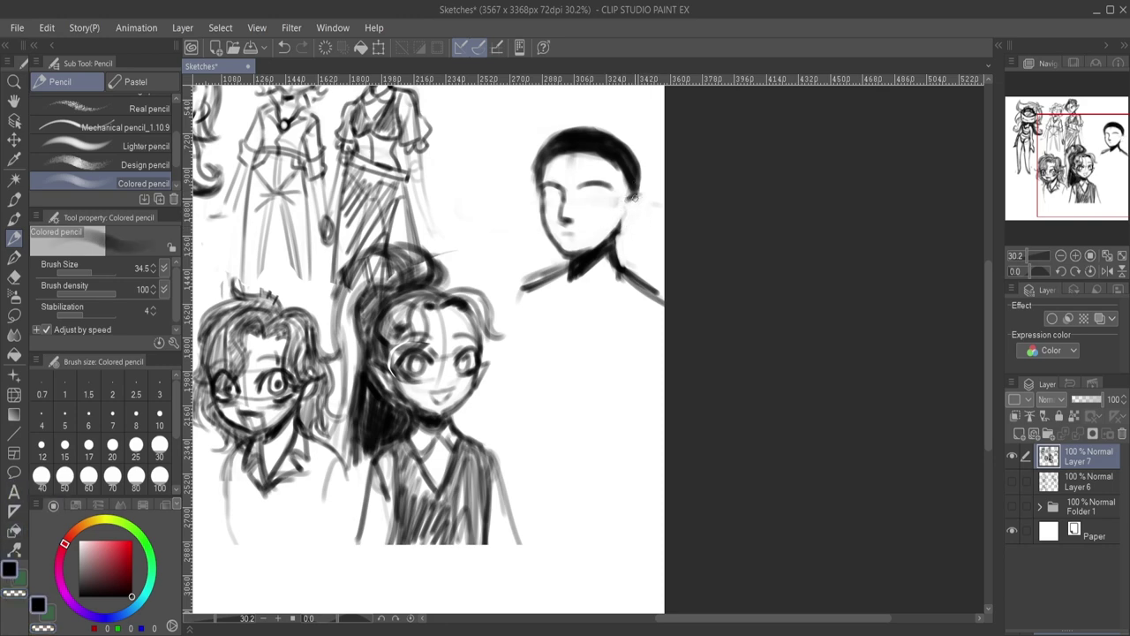
pyautogui.moveTo(635, 206); pyautogui.dragTo(630, 224)
# Add a short mark near the ear, then undo it.
pyautogui.moveTo(618, 195)
pyautogui.mouseDown()
pyautogui.moveTo(560, 155)
pyautogui.moveTo(667, 386)
pyautogui.moveTo(593, 148)
pyautogui.moveTo(571, 190)
pyautogui.moveTo(608, 196)
pyautogui.moveTo(553, 196)
pyautogui.mouseUp()
pyautogui.hotkey('ctrl', 'z')
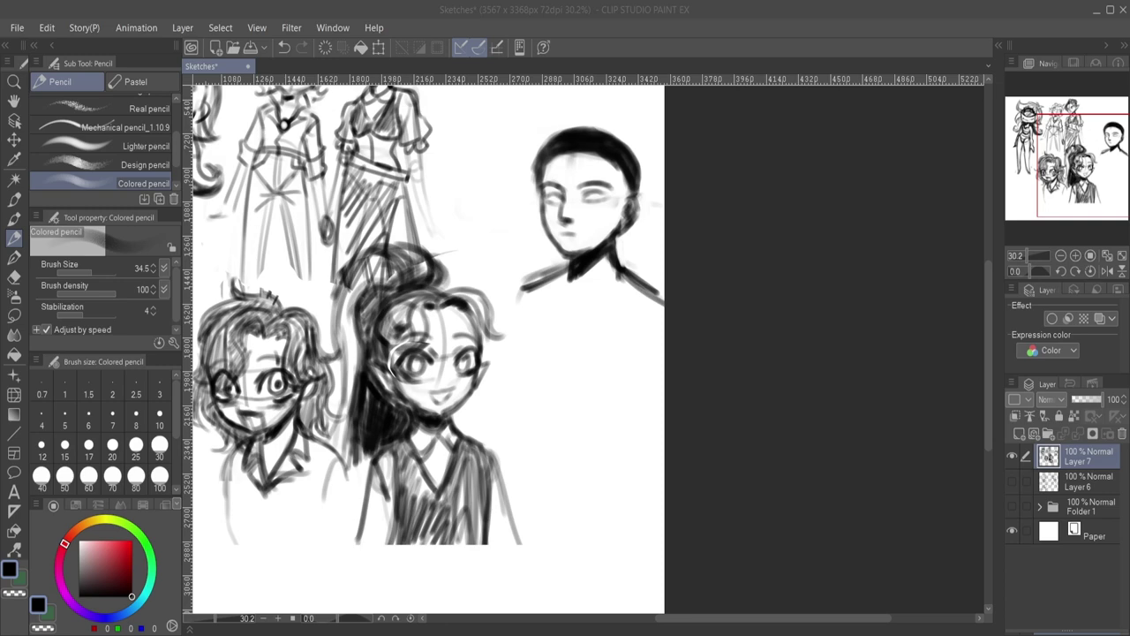
pyautogui.hotkey('alt', 'Tab')
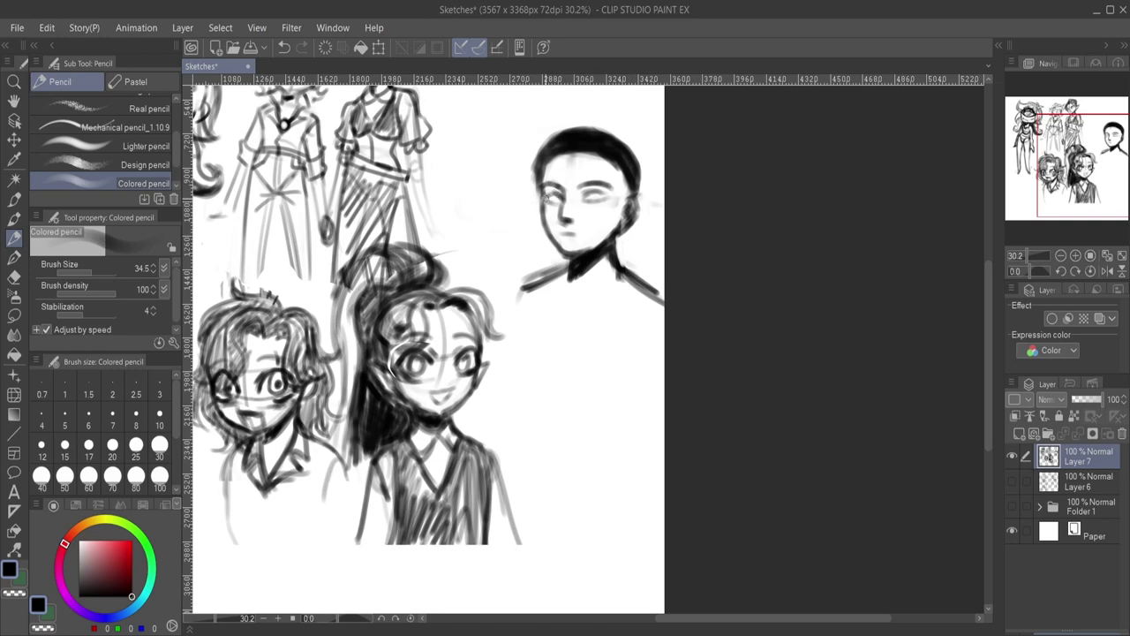
# Redraw the right-hand eye's outline and dark pupil, undoing unwanted strokes.
pyautogui.hotkey('ctrl', 'z')
pyautogui.moveTo(581, 196); pyautogui.dragTo(593, 195)
pyautogui.moveTo(602, 196); pyautogui.dragTo(598, 196)
pyautogui.moveTo(589, 199); pyautogui.dragTo(603, 193)
pyautogui.hotkey('ctrl', 'z')
# Set the brush size to 100 and lay soft grey shading over the eye area.
pyautogui.click(159, 444)
pyautogui.click(159, 475)
pyautogui.moveTo(583, 189)
pyautogui.mouseDown()
pyautogui.moveTo(598, 230)
pyautogui.moveTo(618, 212)
pyautogui.moveTo(588, 249)
pyautogui.moveTo(539, 213)
pyautogui.moveTo(570, 255)
pyautogui.moveTo(559, 242)
pyautogui.moveTo(599, 244)
pyautogui.moveTo(570, 239)
pyautogui.moveTo(558, 205)
pyautogui.moveTo(557, 231)
pyautogui.moveTo(557, 212)
pyautogui.moveTo(564, 225)
pyautogui.moveTo(583, 221)
pyautogui.moveTo(550, 207)
pyautogui.moveTo(554, 229)
pyautogui.moveTo(550, 180)
pyautogui.moveTo(568, 190)
pyautogui.moveTo(560, 152)
pyautogui.moveTo(559, 192)
pyautogui.moveTo(555, 165)
pyautogui.moveTo(587, 149)
pyautogui.moveTo(550, 167)
pyautogui.moveTo(637, 173)
pyautogui.moveTo(596, 160)
pyautogui.moveTo(621, 178)
pyautogui.moveTo(615, 200)
pyautogui.moveTo(627, 177)
pyautogui.moveTo(601, 249)
pyautogui.moveTo(615, 209)
pyautogui.moveTo(579, 257)
pyautogui.moveTo(614, 201)
pyautogui.moveTo(580, 255)
pyautogui.moveTo(598, 206)
pyautogui.moveTo(577, 199)
pyautogui.moveTo(608, 196)
pyautogui.moveTo(572, 200)
pyautogui.moveTo(579, 233)
pyautogui.moveTo(579, 188)
pyautogui.moveTo(567, 187)
pyautogui.moveTo(637, 151)
pyautogui.moveTo(569, 209)
pyautogui.mouseUp()
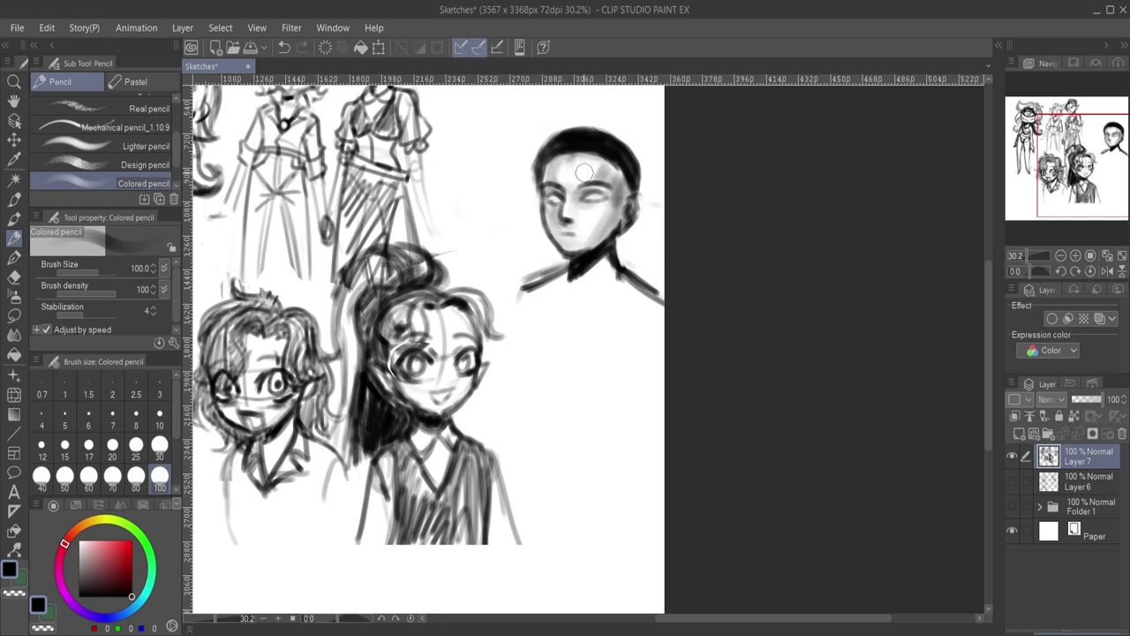
# Shade the left forehead and smooth the forehead shading evenly, undoing a stray stroke.
pyautogui.moveTo(557, 164); pyautogui.dragTo(571, 181)
pyautogui.click(20, 578)
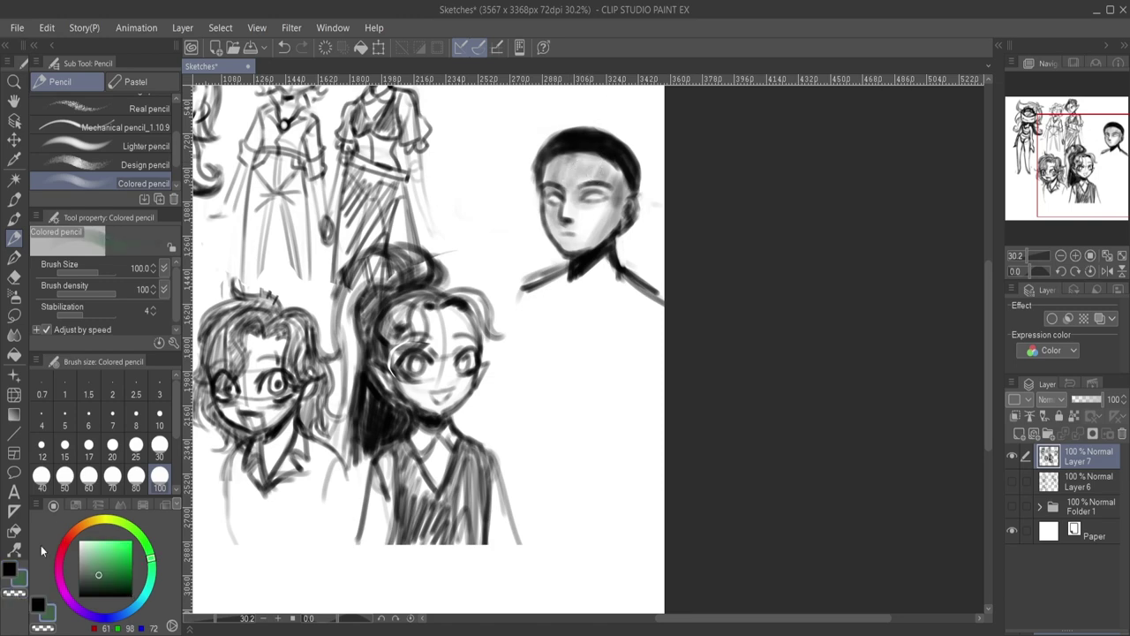
pyautogui.click(11, 568)
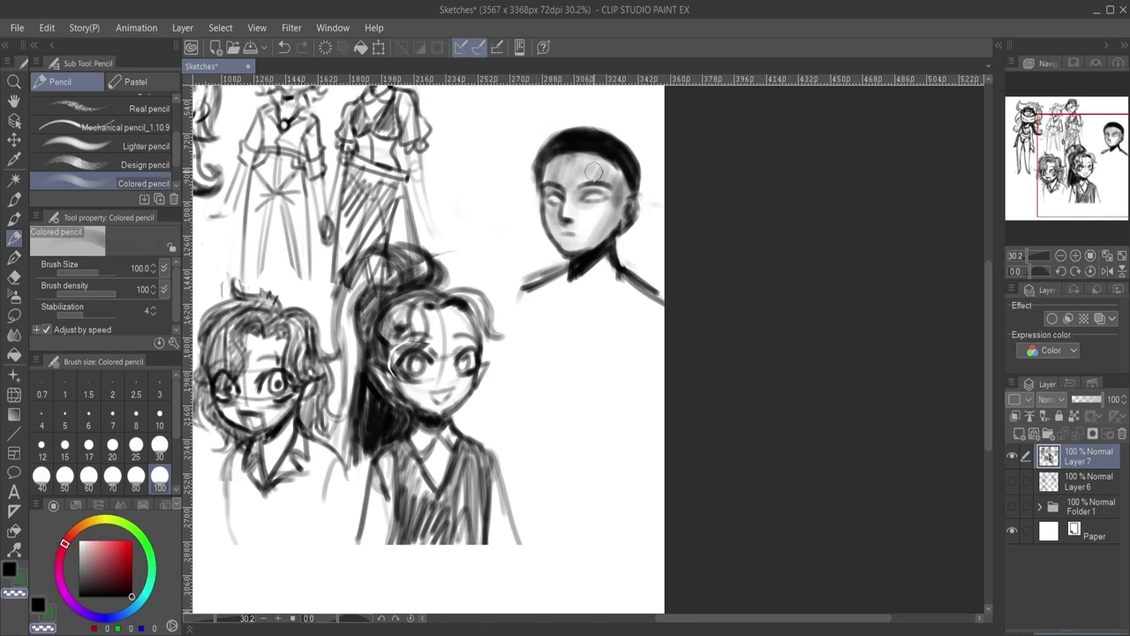
pyautogui.moveTo(590, 173)
pyautogui.mouseDown()
pyautogui.moveTo(562, 176)
pyautogui.moveTo(611, 156)
pyautogui.moveTo(576, 173)
pyautogui.moveTo(558, 166)
pyautogui.moveTo(611, 170)
pyautogui.mouseUp()
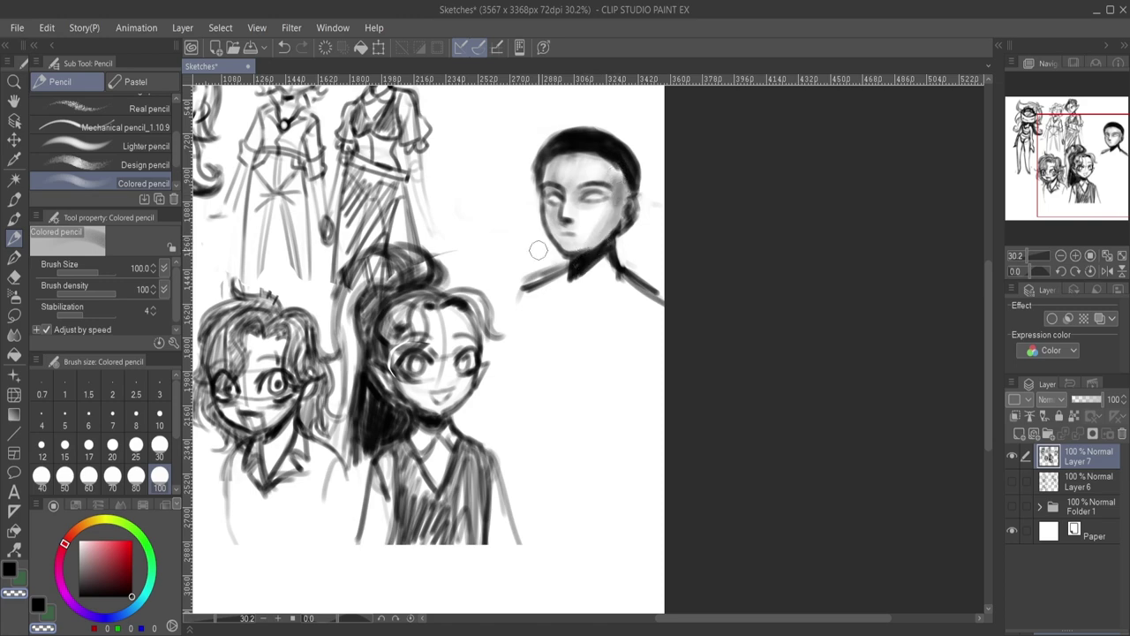
pyautogui.click(9, 570)
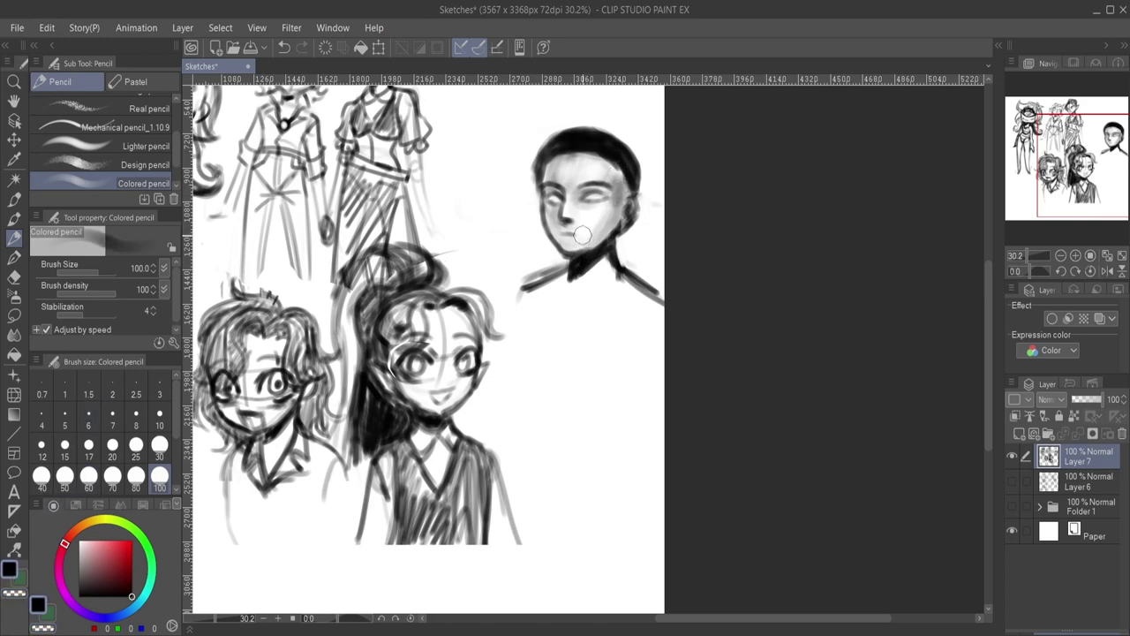
pyautogui.hotkey('ctrl', 'z')
# Darken the upper-right head's right cheek and jaw, and lower the pencil size to about 46.
pyautogui.moveTo(618, 205); pyautogui.dragTo(590, 250)
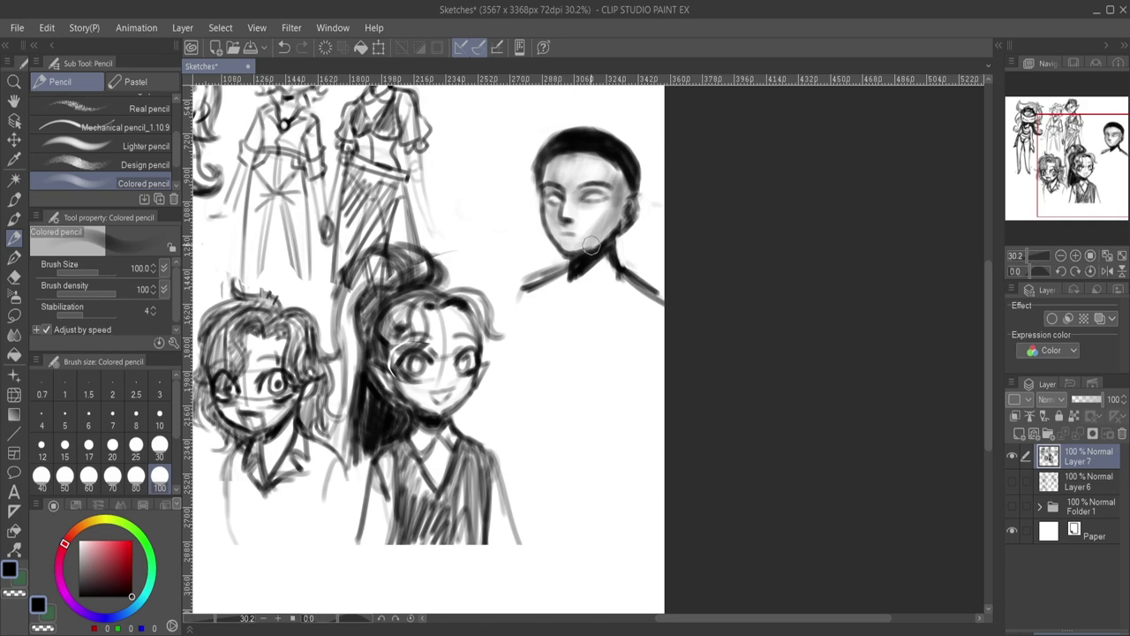
pyautogui.click(97, 270)
pyautogui.moveTo(593, 192)
pyautogui.mouseDown()
pyautogui.moveTo(606, 196)
pyautogui.moveTo(562, 197)
pyautogui.mouseUp()
pyautogui.hotkey('ctrl', 'z')
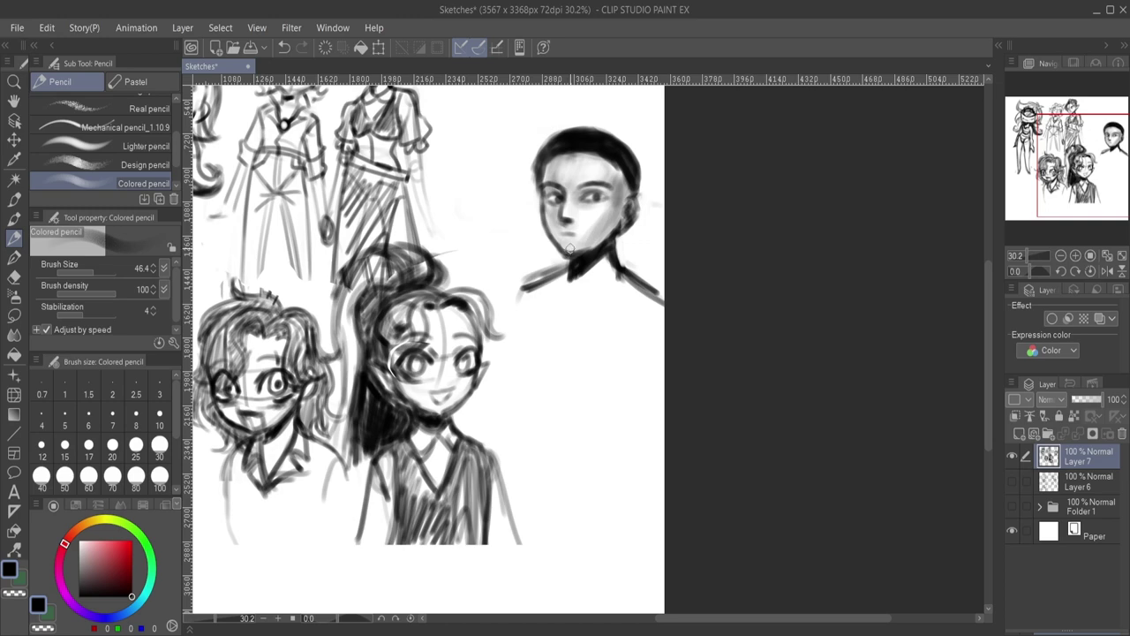
# Reshape the hair into a slimmer, rounder cap, alternating transparent and black strokes.
pyautogui.click(14, 592)
pyautogui.moveTo(571, 141)
pyautogui.mouseDown()
pyautogui.moveTo(605, 145)
pyautogui.moveTo(631, 169)
pyautogui.mouseUp()
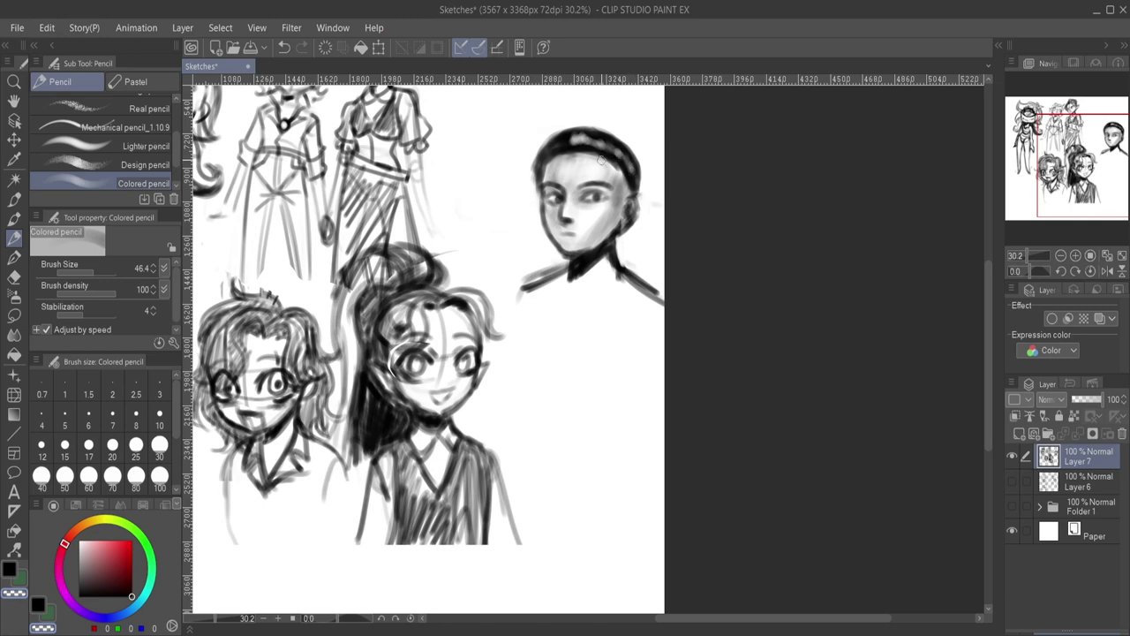
pyautogui.click(8, 570)
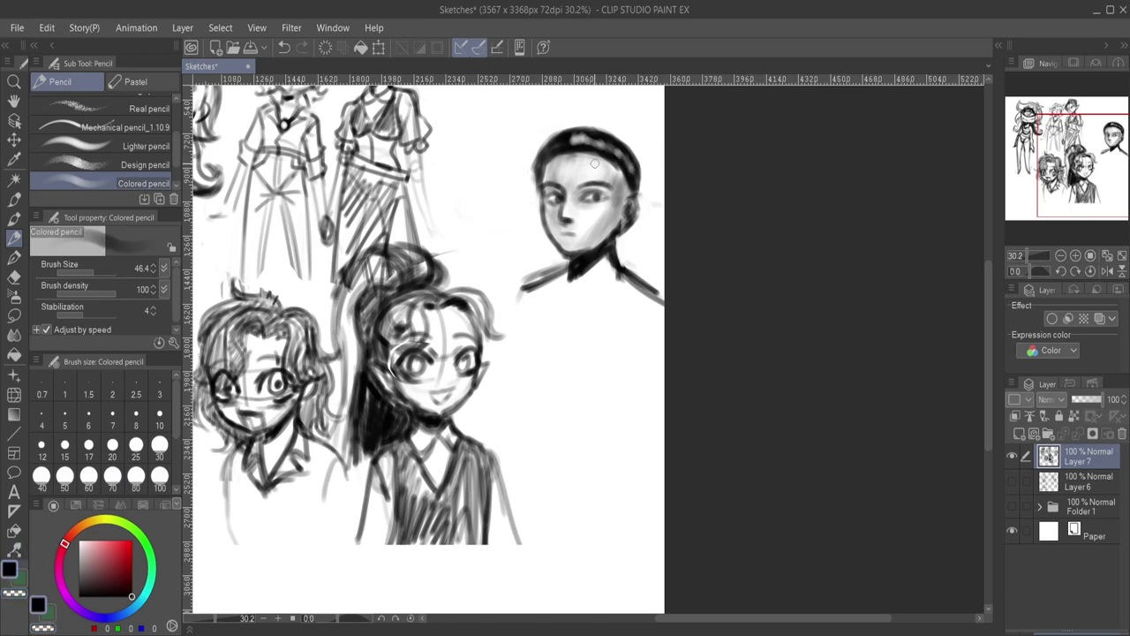
pyautogui.moveTo(596, 157)
pyautogui.mouseDown()
pyautogui.moveTo(622, 198)
pyautogui.moveTo(629, 189)
pyautogui.mouseUp()
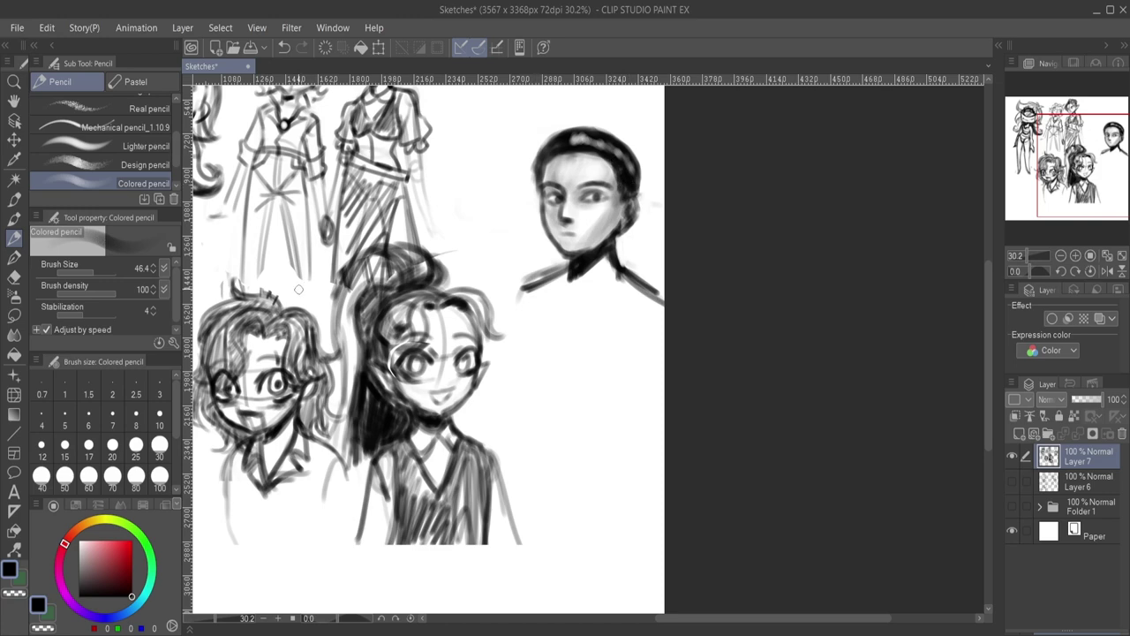
pyautogui.click(15, 592)
pyautogui.moveTo(586, 135)
pyautogui.mouseDown()
pyautogui.moveTo(537, 149)
pyautogui.moveTo(536, 178)
pyautogui.moveTo(544, 143)
pyautogui.moveTo(567, 132)
pyautogui.moveTo(534, 166)
pyautogui.moveTo(536, 183)
pyautogui.moveTo(547, 142)
pyautogui.moveTo(567, 129)
pyautogui.moveTo(615, 133)
pyautogui.moveTo(587, 125)
pyautogui.moveTo(631, 150)
pyautogui.moveTo(642, 189)
pyautogui.moveTo(619, 138)
pyautogui.moveTo(636, 188)
pyautogui.moveTo(629, 157)
pyautogui.moveTo(558, 131)
pyautogui.moveTo(538, 146)
pyautogui.moveTo(586, 131)
pyautogui.moveTo(523, 178)
pyautogui.moveTo(547, 151)
pyautogui.moveTo(604, 133)
pyautogui.moveTo(533, 144)
pyautogui.moveTo(637, 166)
pyautogui.mouseUp()
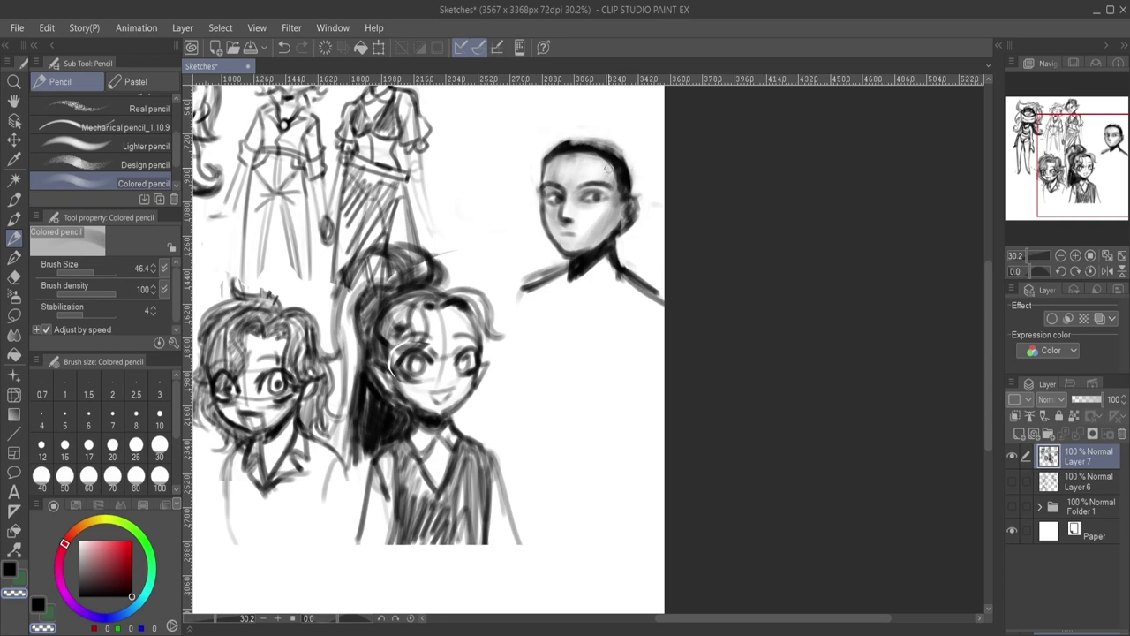
# Darken and then lighten the hair top, and wipe back the dark collar and left shoulder line.
pyautogui.click(9, 570)
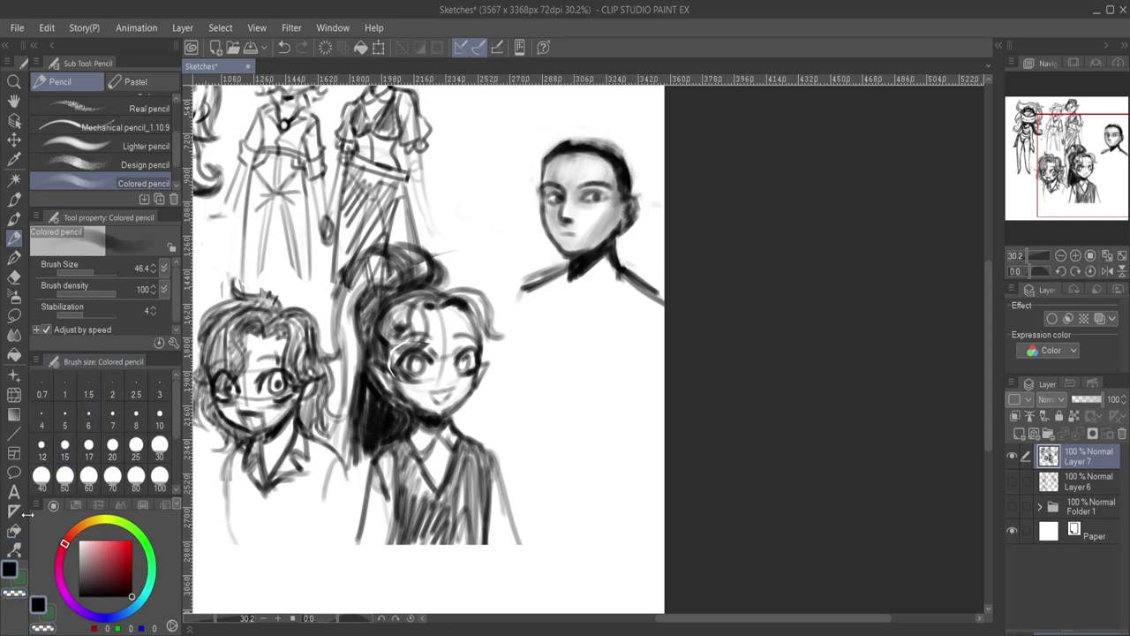
pyautogui.moveTo(556, 140)
pyautogui.mouseDown()
pyautogui.moveTo(546, 155)
pyautogui.moveTo(605, 135)
pyautogui.moveTo(565, 143)
pyautogui.moveTo(599, 137)
pyautogui.moveTo(614, 157)
pyautogui.moveTo(608, 140)
pyautogui.moveTo(622, 181)
pyautogui.mouseUp()
pyautogui.click(12, 595)
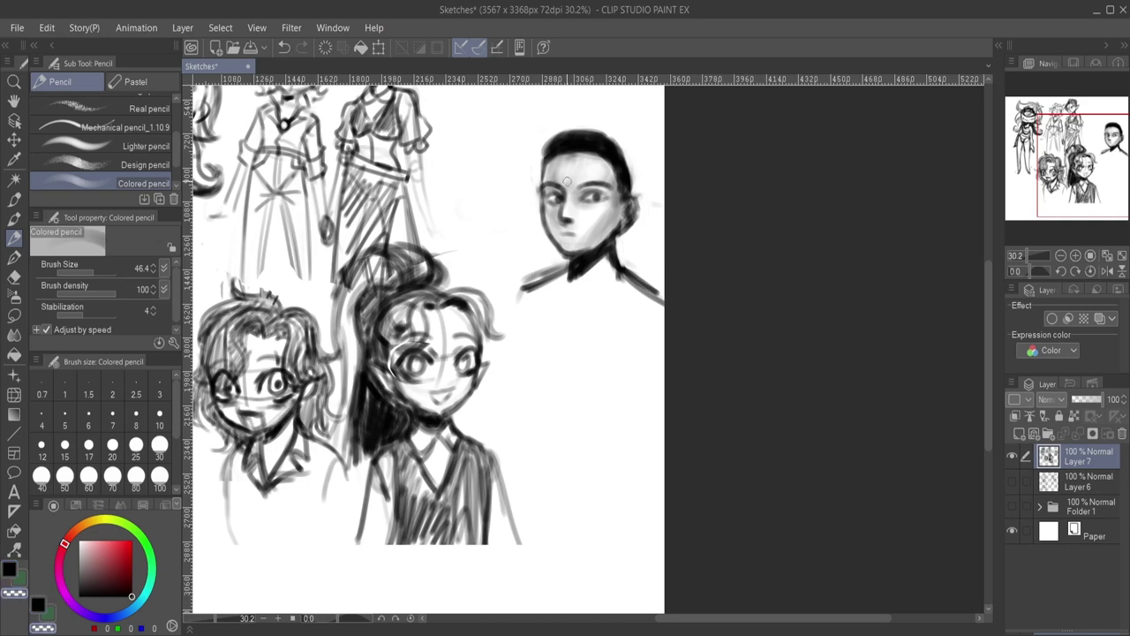
pyautogui.moveTo(554, 150)
pyautogui.mouseDown()
pyautogui.moveTo(597, 138)
pyautogui.moveTo(610, 152)
pyautogui.moveTo(587, 141)
pyautogui.moveTo(558, 150)
pyautogui.moveTo(601, 137)
pyautogui.moveTo(582, 136)
pyautogui.moveTo(624, 172)
pyautogui.moveTo(614, 149)
pyautogui.moveTo(620, 217)
pyautogui.mouseUp()
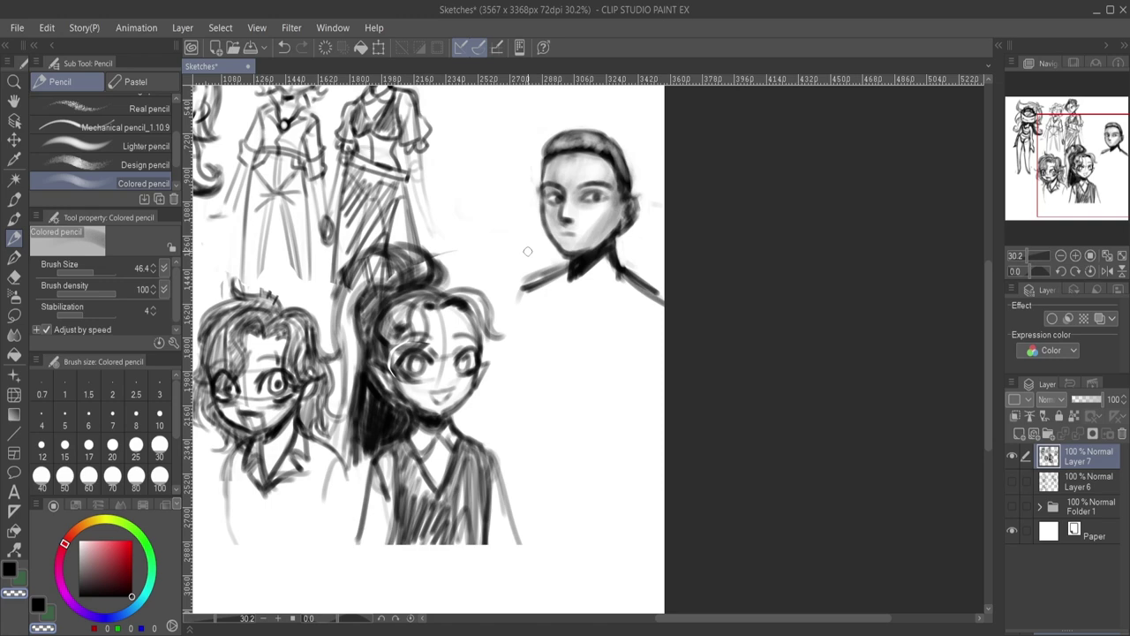
pyautogui.moveTo(571, 258)
pyautogui.mouseDown()
pyautogui.moveTo(519, 283)
pyautogui.moveTo(567, 264)
pyautogui.moveTo(518, 281)
pyautogui.moveTo(616, 263)
pyautogui.moveTo(678, 304)
pyautogui.moveTo(608, 275)
pyautogui.mouseUp()
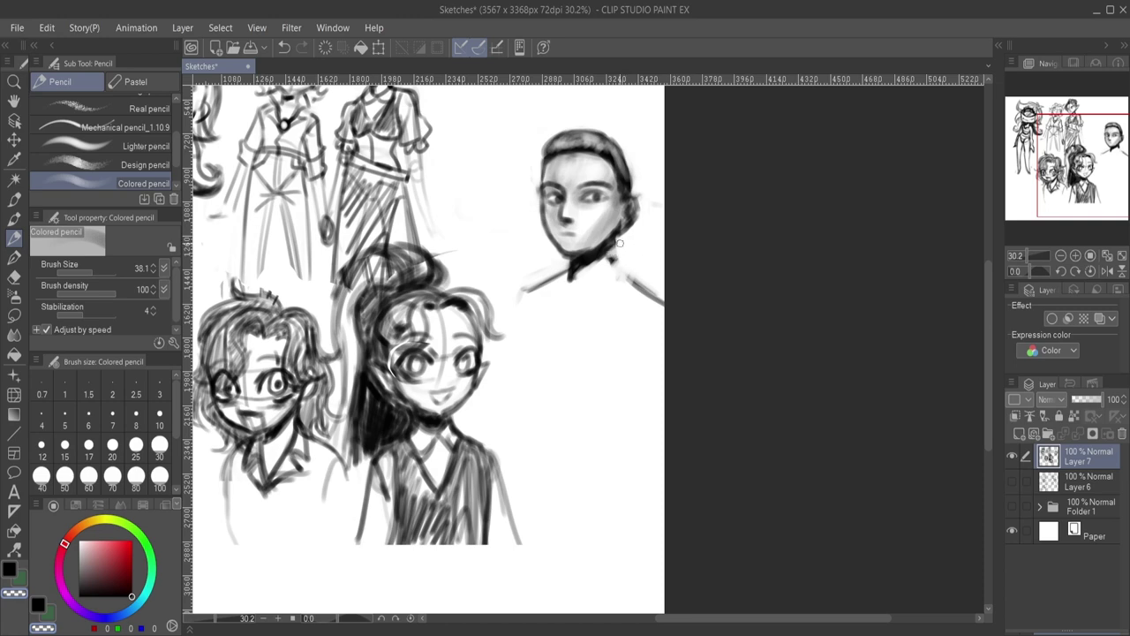
pyautogui.moveTo(605, 256)
pyautogui.mouseDown()
pyautogui.moveTo(550, 263)
pyautogui.moveTo(613, 251)
pyautogui.moveTo(587, 270)
pyautogui.moveTo(621, 257)
pyautogui.mouseUp()
# Erase the old collar with the Soft eraser and draw black neck lines below the chin.
pyautogui.click(14, 276)
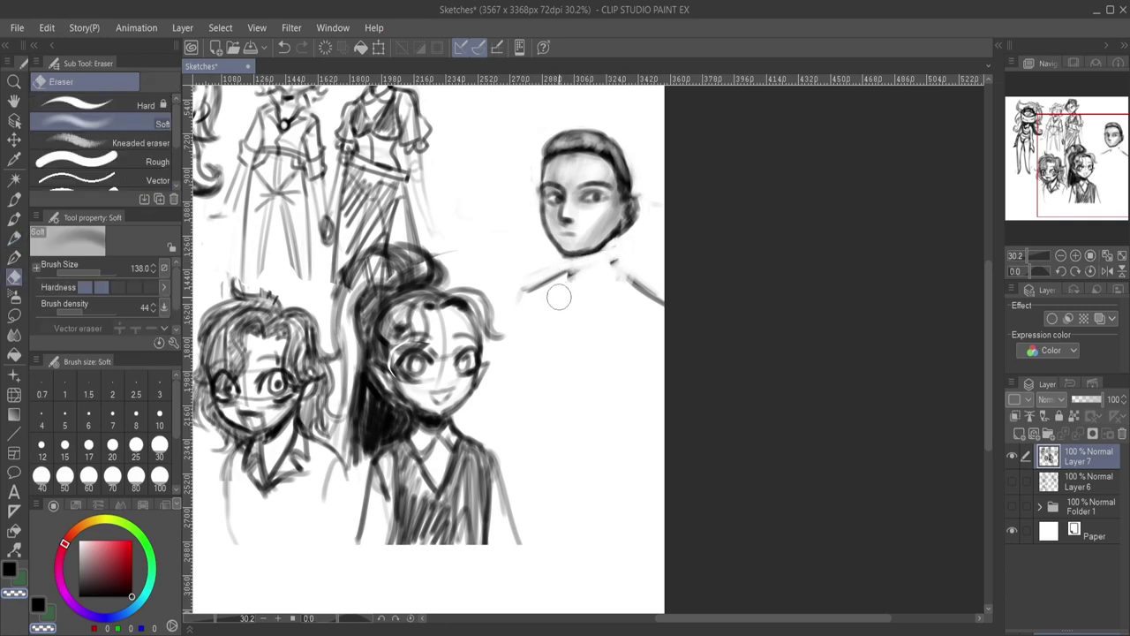
pyautogui.moveTo(559, 293)
pyautogui.mouseDown()
pyautogui.moveTo(609, 271)
pyautogui.moveTo(670, 283)
pyautogui.moveTo(630, 283)
pyautogui.moveTo(655, 298)
pyautogui.moveTo(661, 271)
pyautogui.mouseUp()
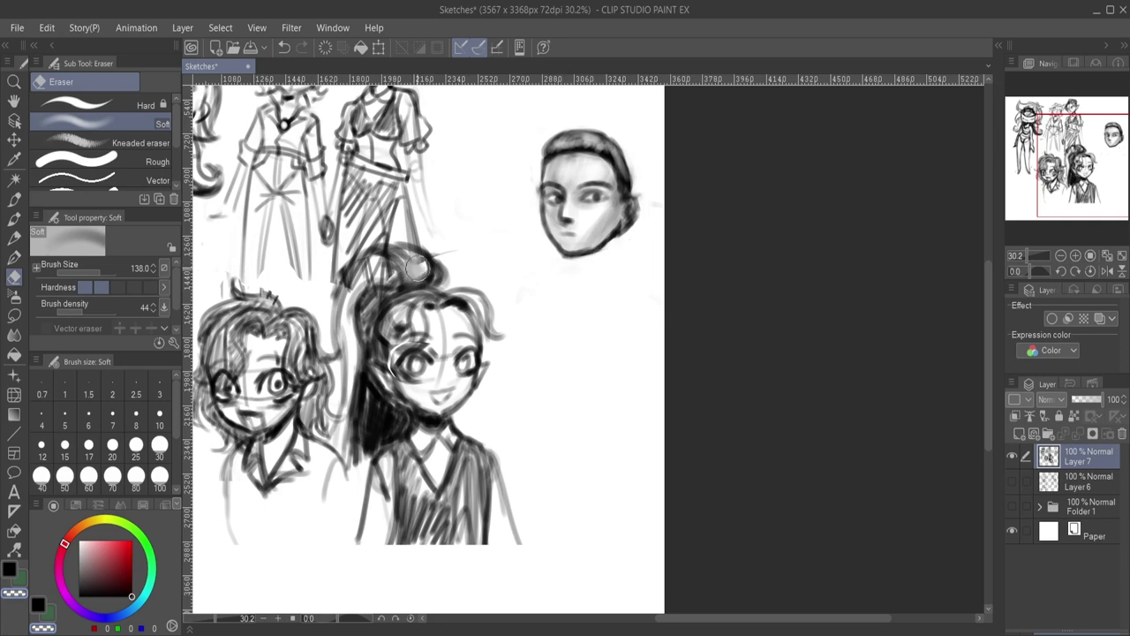
pyautogui.click(14, 237)
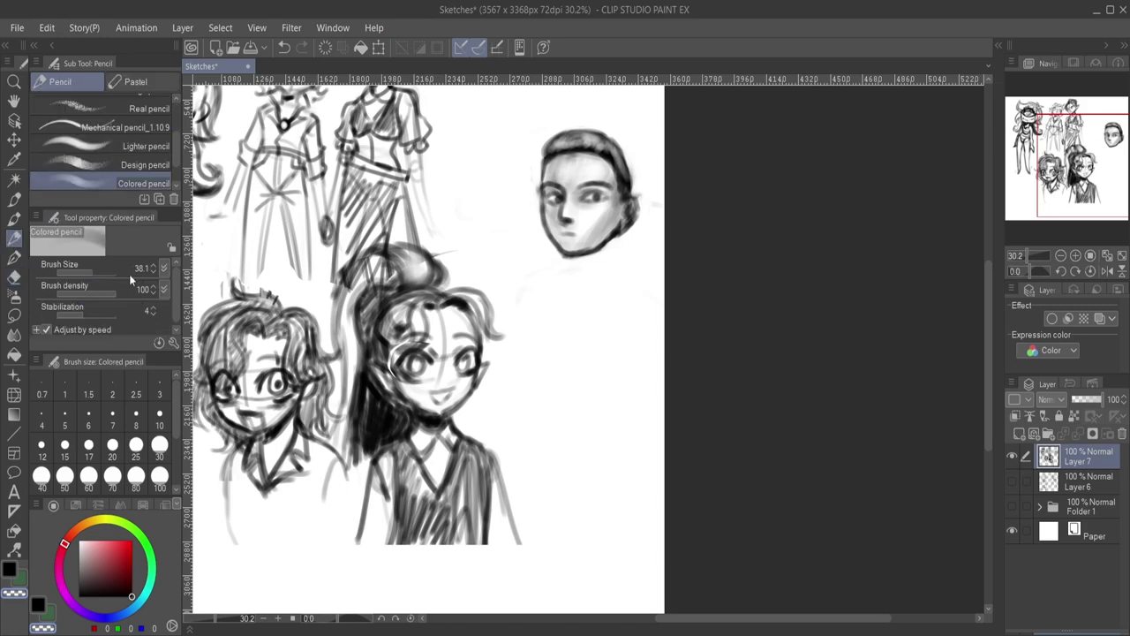
pyautogui.click(8, 569)
pyautogui.moveTo(580, 259); pyautogui.dragTo(578, 274)
pyautogui.moveTo(622, 232); pyautogui.dragTo(627, 265)
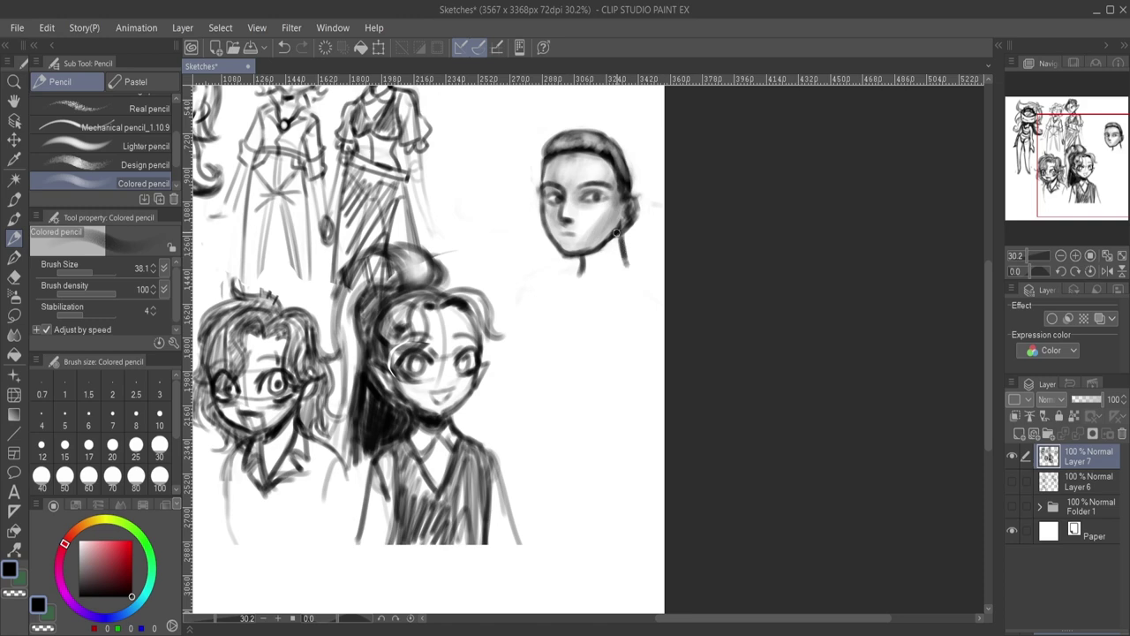
pyautogui.moveTo(572, 209); pyautogui.dragTo(579, 231)
pyautogui.hotkey('ctrl', 'z')
# Draw bold shoulder lines from the neck down to both sides and re-stroke the neck darker.
pyautogui.moveTo(591, 246)
pyautogui.mouseDown()
pyautogui.moveTo(623, 215)
pyautogui.moveTo(587, 262)
pyautogui.moveTo(625, 250)
pyautogui.moveTo(654, 279)
pyautogui.mouseUp()
pyautogui.hotkey('ctrl', 'z')
pyautogui.moveTo(586, 267); pyautogui.dragTo(547, 292)
pyautogui.moveTo(634, 258); pyautogui.dragTo(664, 295)
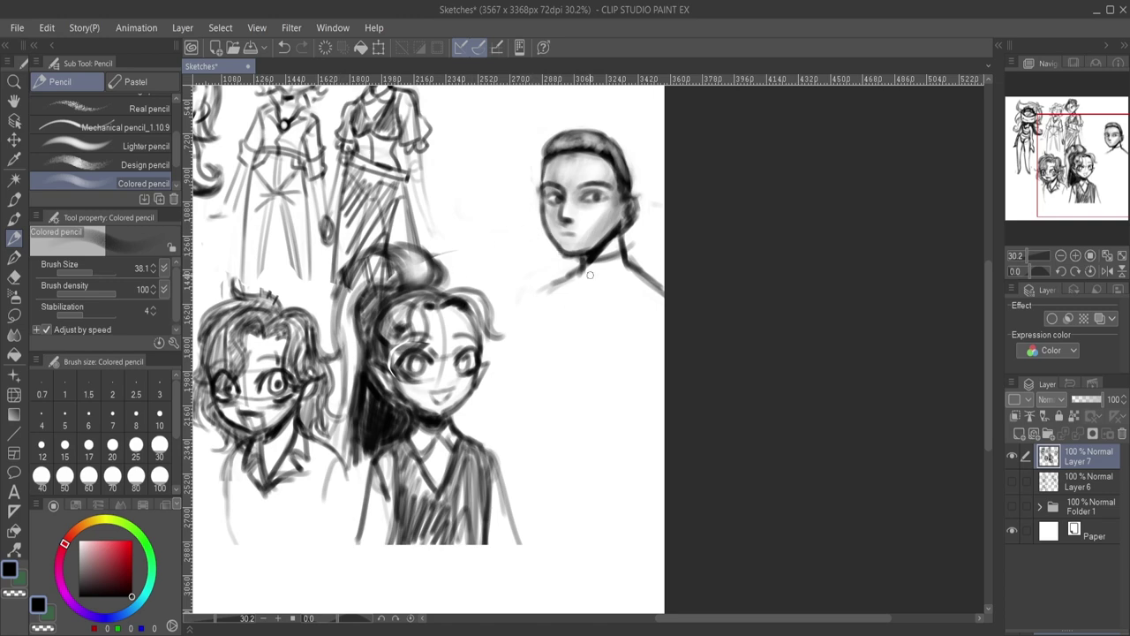
pyautogui.moveTo(586, 262); pyautogui.dragTo(533, 297)
pyautogui.moveTo(630, 262); pyautogui.dragTo(664, 295)
pyautogui.moveTo(621, 223); pyautogui.dragTo(639, 269)
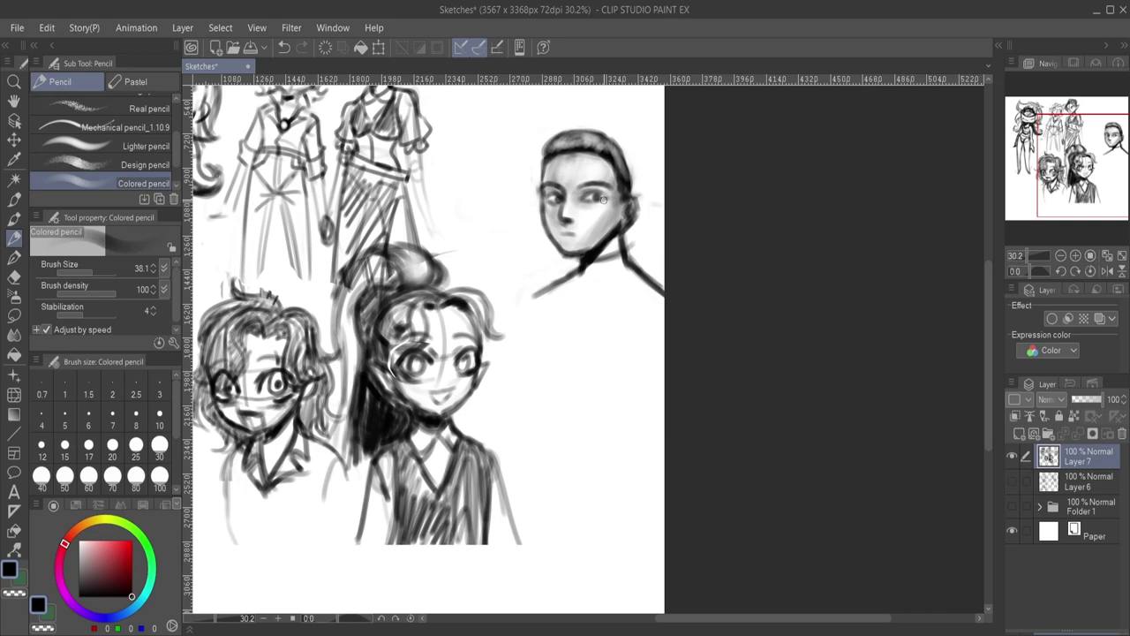
# Darken the hair top, left shoulder and right neck side, shading a solid dark high collar.
pyautogui.moveTo(586, 131)
pyautogui.mouseDown()
pyautogui.moveTo(556, 159)
pyautogui.moveTo(587, 239)
pyautogui.mouseUp()
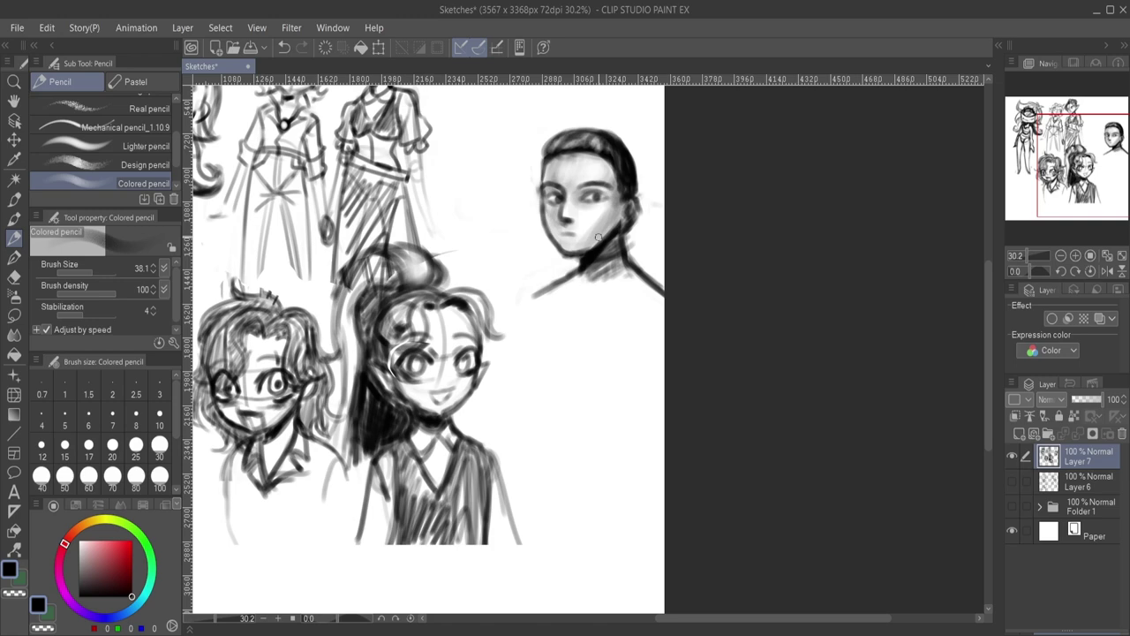
pyautogui.moveTo(583, 261); pyautogui.dragTo(530, 300)
pyautogui.moveTo(627, 232)
pyautogui.mouseDown()
pyautogui.moveTo(626, 259)
pyautogui.moveTo(581, 269)
pyautogui.mouseUp()
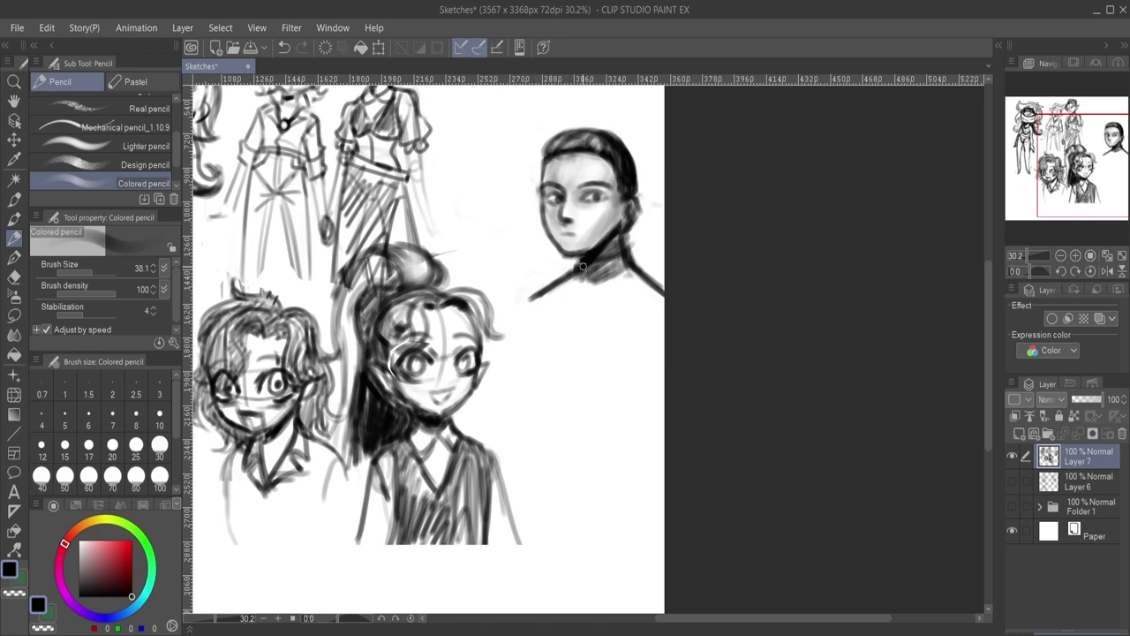
pyautogui.moveTo(585, 268)
pyautogui.mouseDown()
pyautogui.moveTo(631, 257)
pyautogui.moveTo(575, 267)
pyautogui.mouseUp()
pyautogui.hotkey('ctrl', 'z')
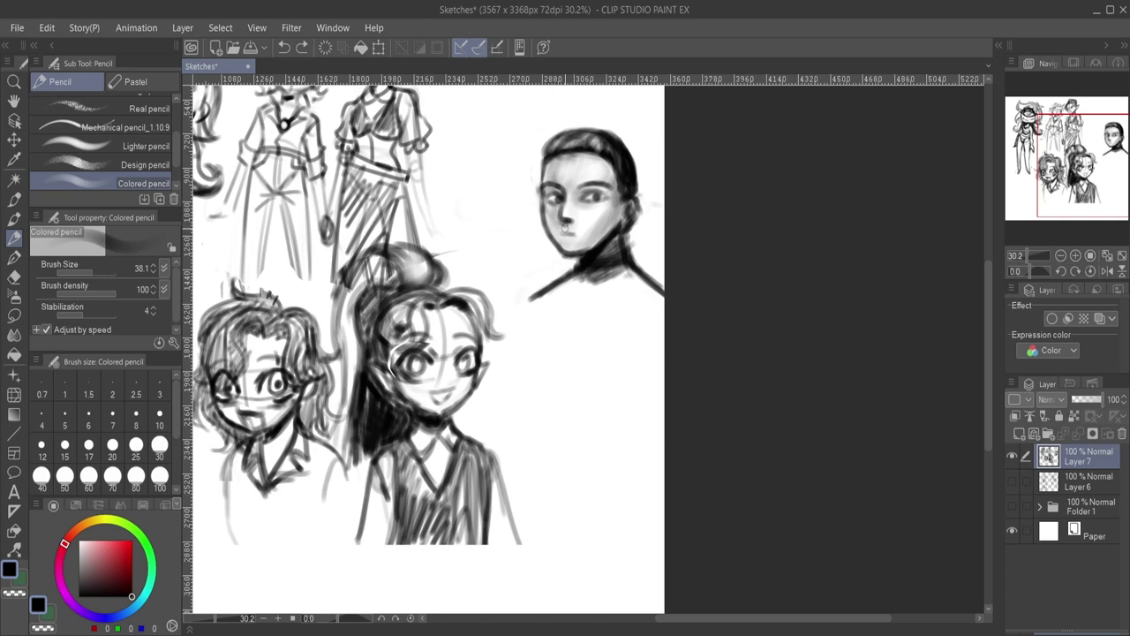
# Sketch two faint vertical torso lines below the collar, then hatch near the girl's collar.
pyautogui.moveTo(589, 286); pyautogui.dragTo(586, 364)
pyautogui.moveTo(558, 304)
pyautogui.mouseDown()
pyautogui.moveTo(548, 334)
pyautogui.moveTo(569, 401)
pyautogui.mouseUp()
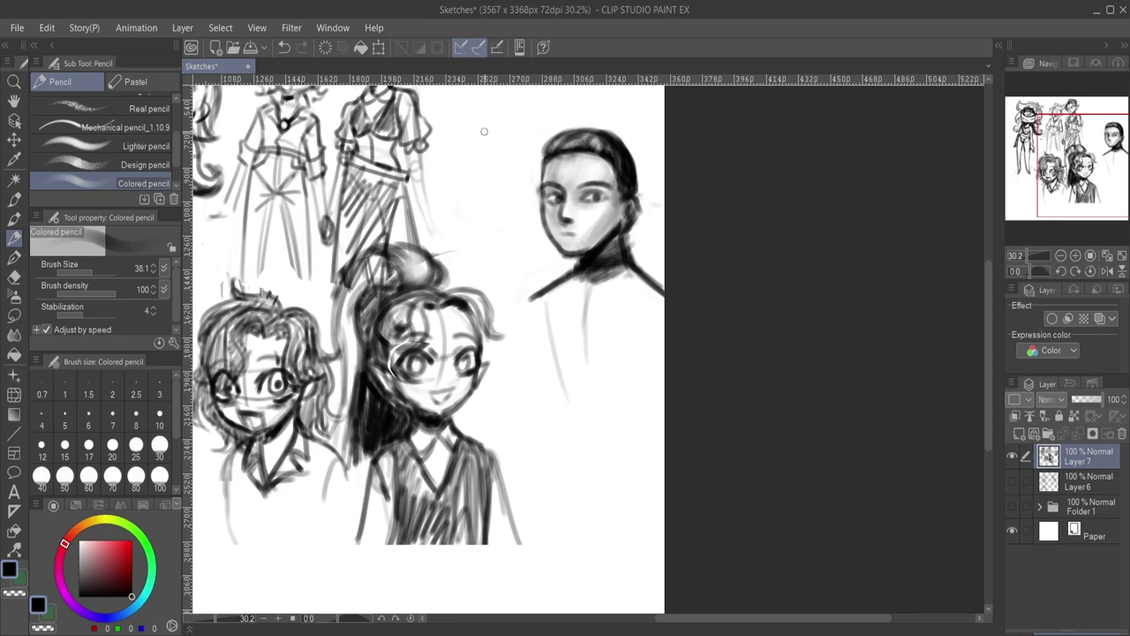
pyautogui.hotkey('ctrl', '-')
pyautogui.hotkey('ctrl', '-')
pyautogui.hotkey('ctrl', '-')
pyautogui.hotkey('ctrl', '+')
pyautogui.hotkey('ctrl', '+')
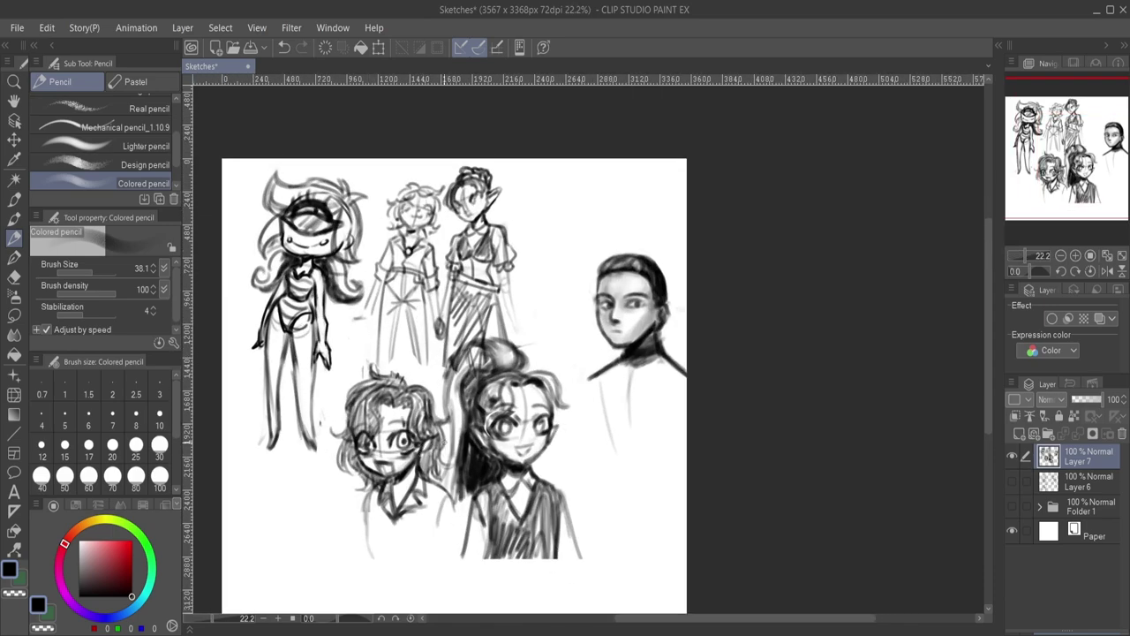
pyautogui.moveTo(496, 493)
pyautogui.mouseDown()
pyautogui.moveTo(507, 500)
pyautogui.moveTo(483, 503)
pyautogui.mouseUp()
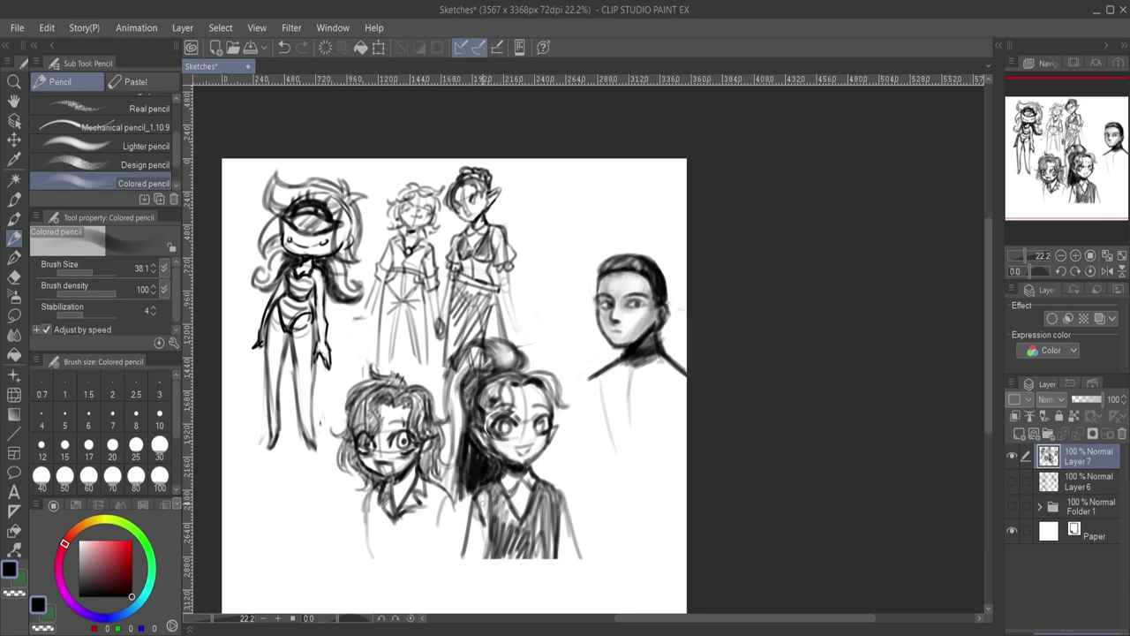